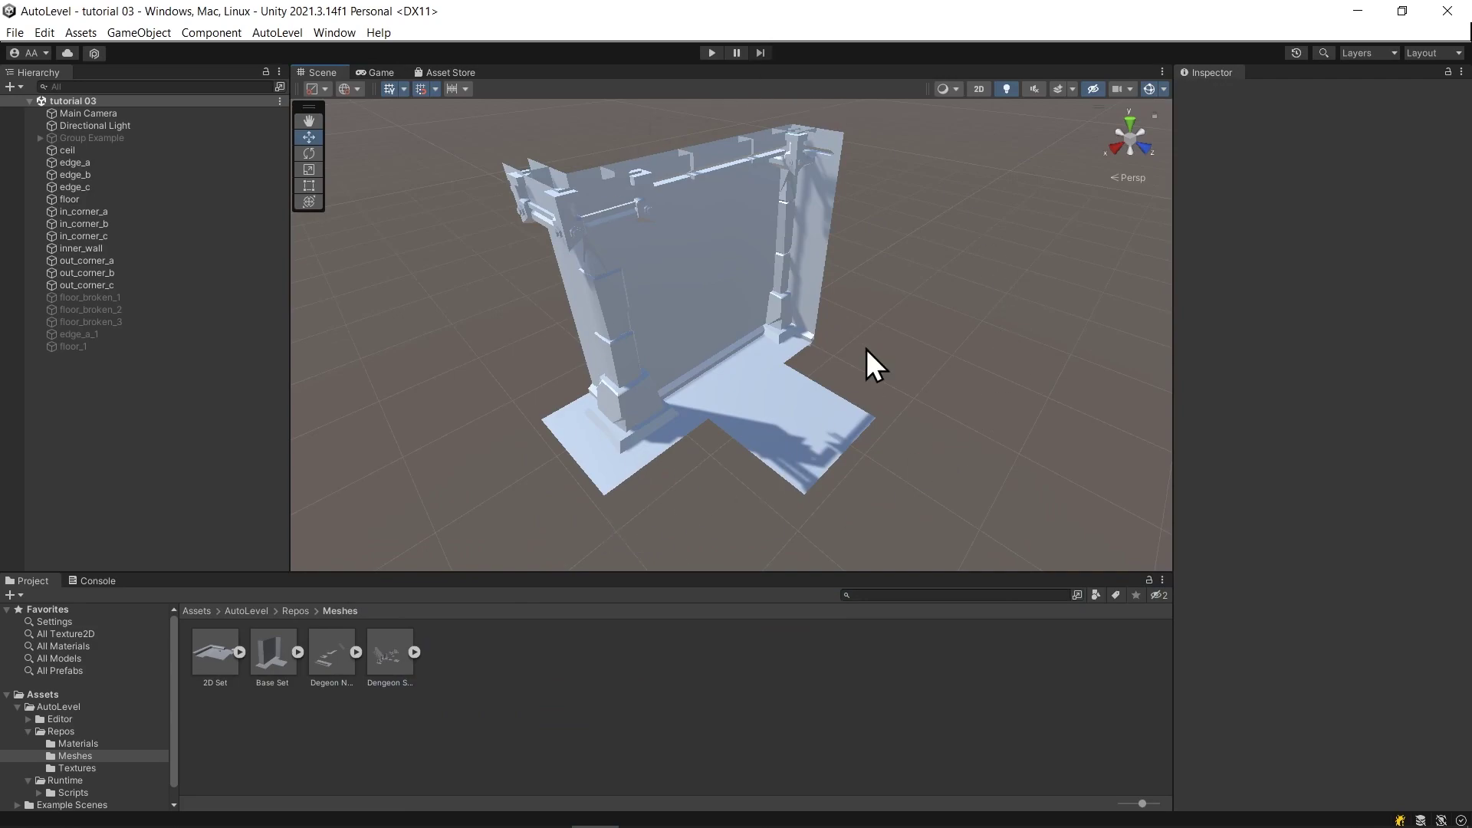
Space the edge and outer-corner pieces apart along X, leaving edges at X 2 and outer corners at X 4.
left_click_drag(677, 395, 655, 436, "alt")
left_click_drag(561, 164, 750, 489)
left_click_drag(606, 242, 517, 243)
middle_click_drag(637, 331, 710, 306)
left_click_drag(752, 429, 610, 156, "ctrl")
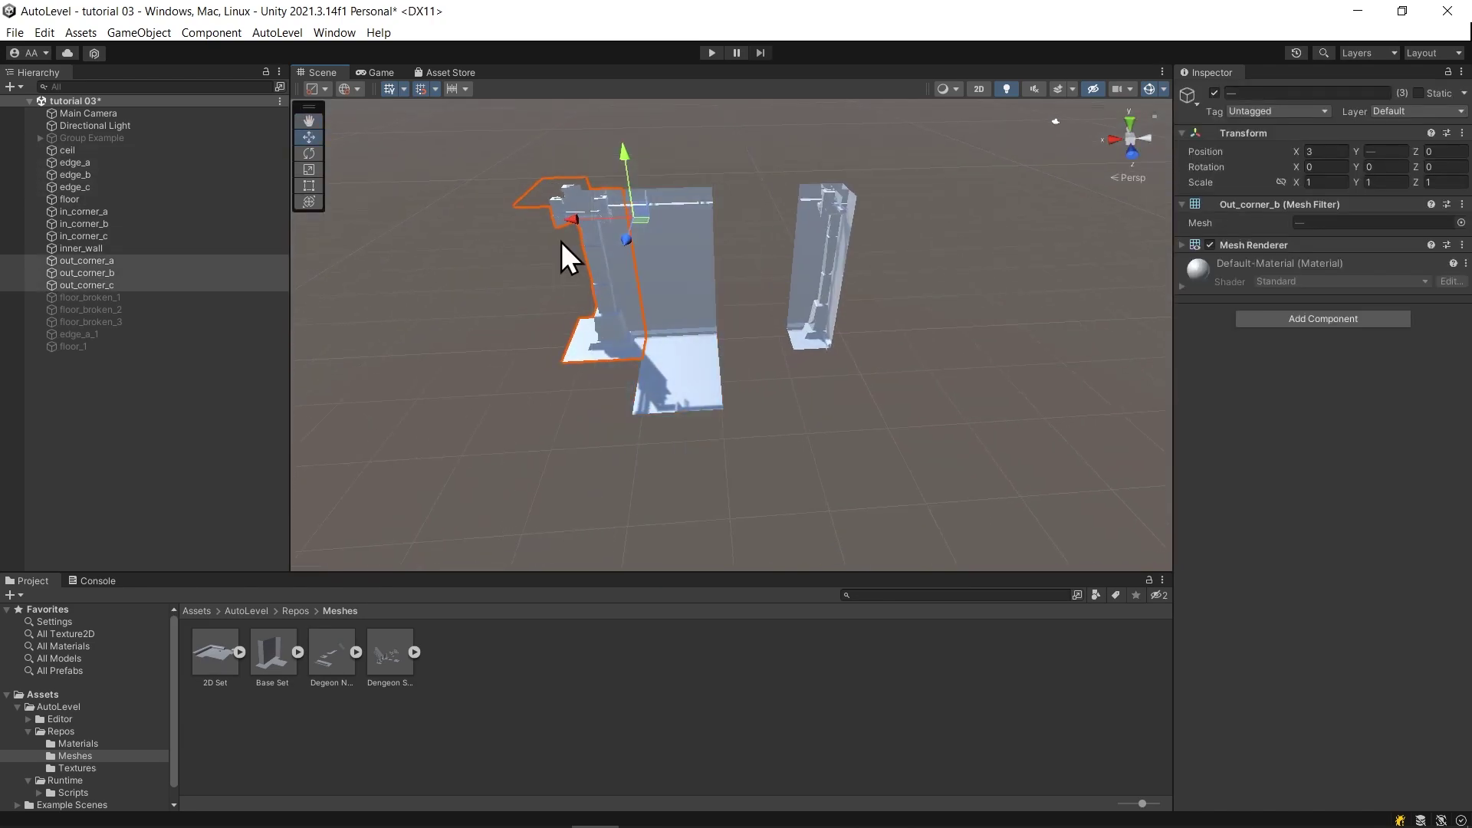
left_click_drag(575, 223, 489, 223)
Raise the middle-row pieces to Y 2 and the upper-row pieces to Y 4 so the three rows are separated.
left_click_drag(710, 377, 713, 348, "alt")
left_click_drag(821, 181, 521, 269)
left_click_drag(715, 164, 715, 76)
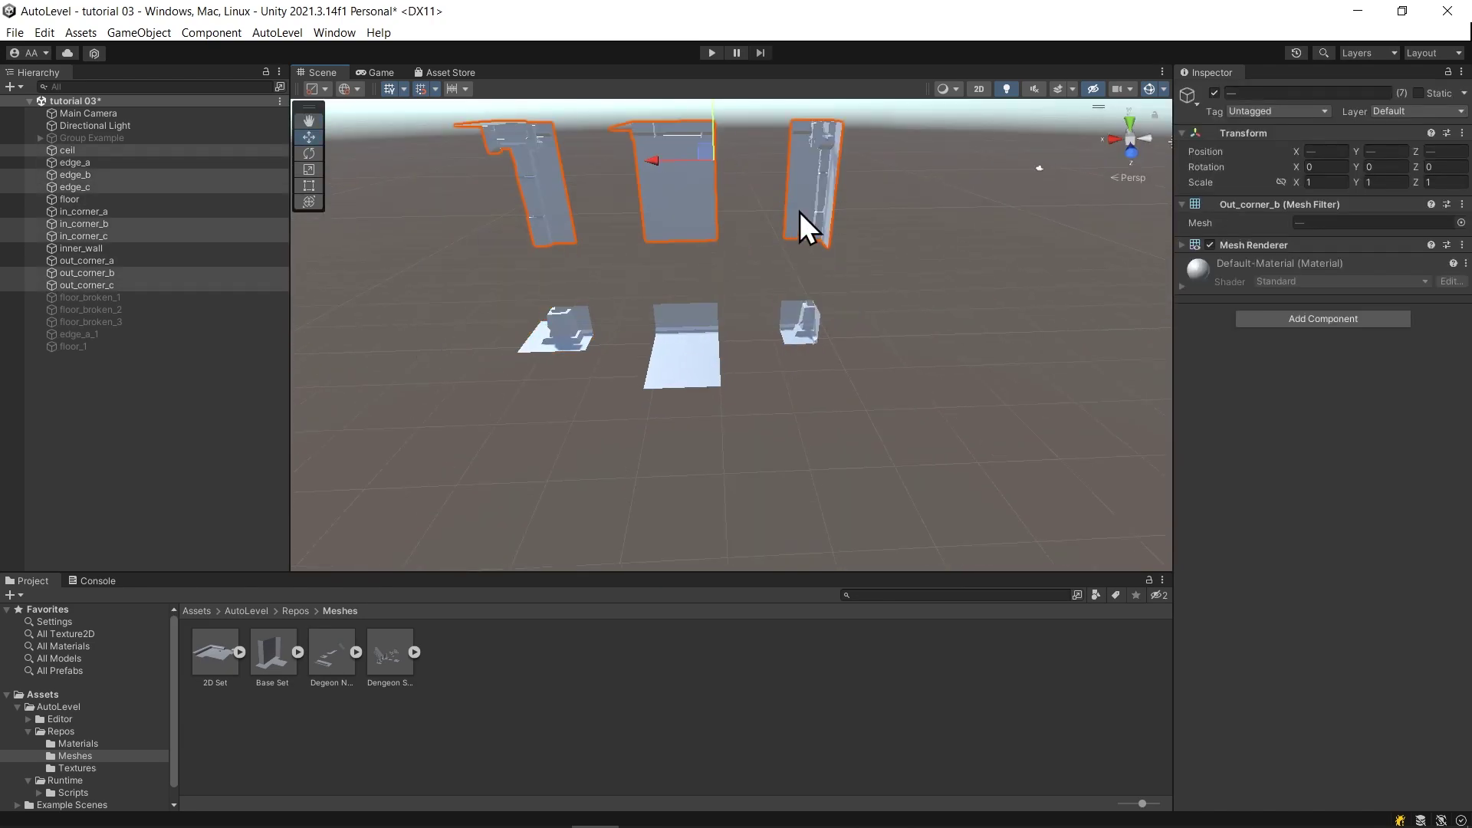
left_click_drag(799, 211, 546, 198, "ctrl")
scroll(630, 158, "down", 2)
left_click_drag(716, 136, 716, 88)
Select the floor and ceil pieces together and move them along Z away from the wall pieces.
middle_click_drag(707, 191, 729, 299)
left_click_drag(728, 299, 729, 368, "alt")
left_click(729, 492)
left_click_drag(729, 460, 729, 329, "alt")
left_click(727, 200, "shift")
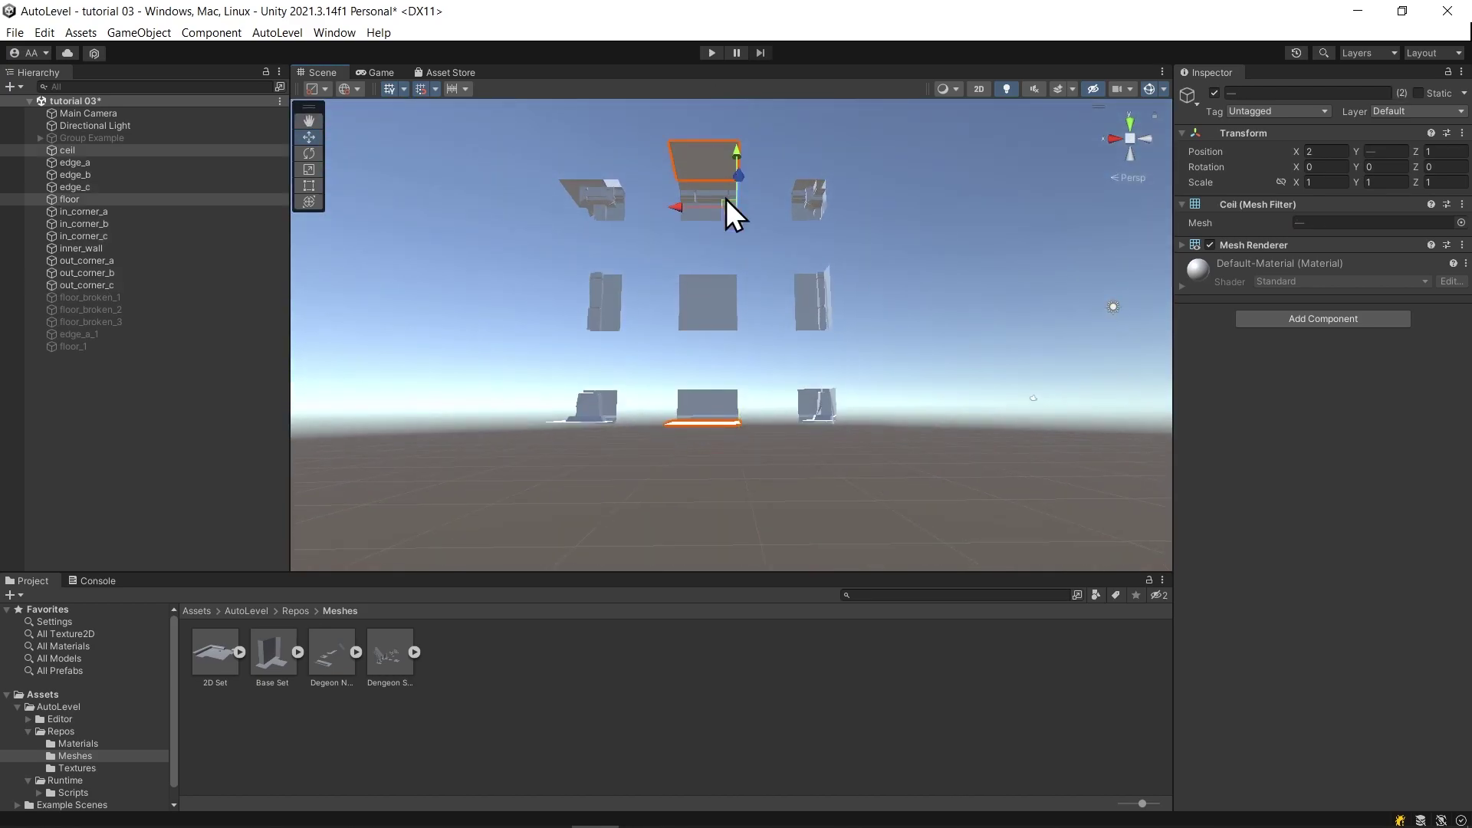
left_click_drag(728, 199, 857, 431, "alt")
left_click(885, 503)
left_click_drag(885, 504, 790, 193, "alt")
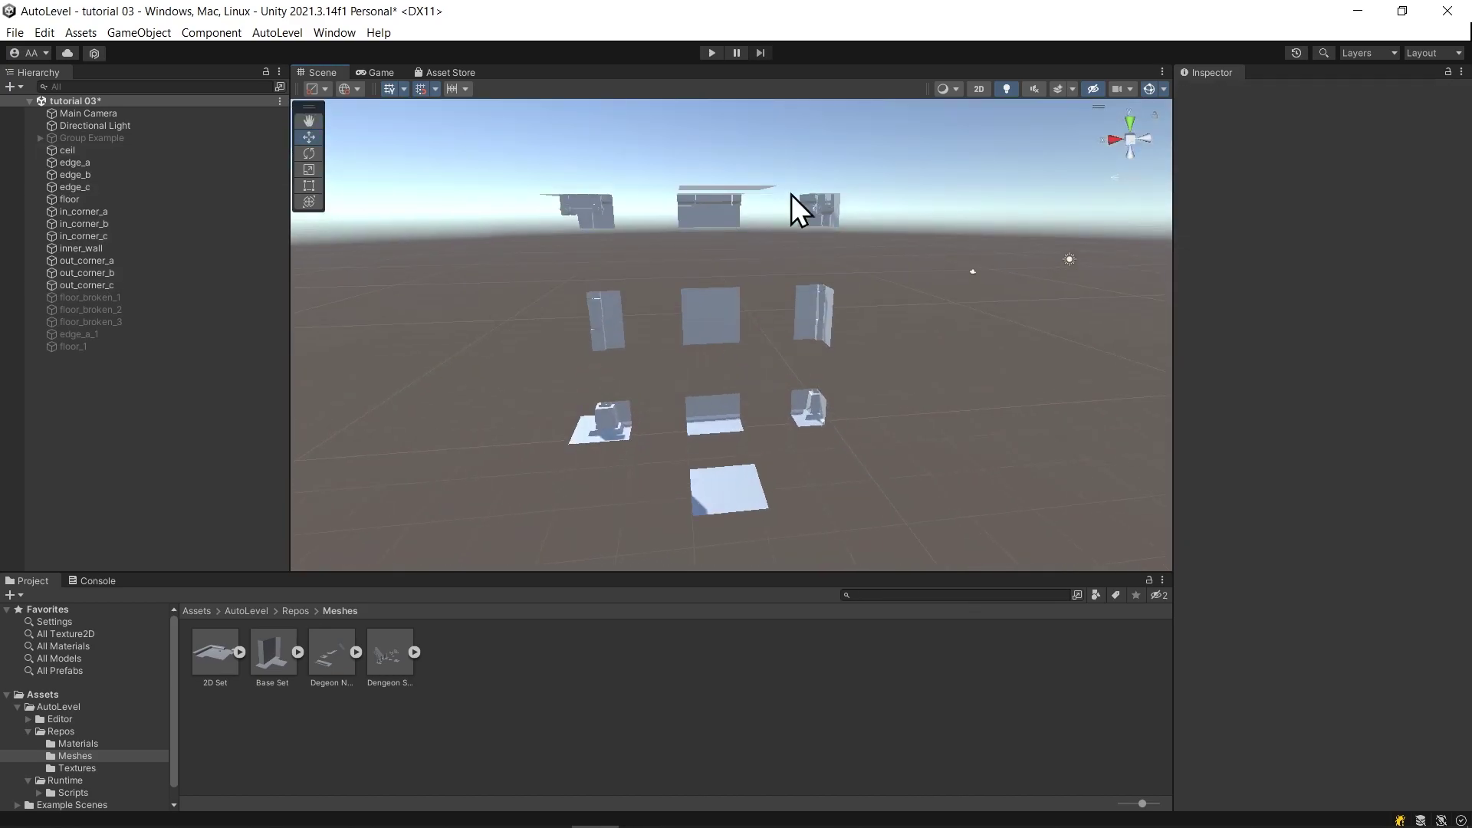
Create a Blocks Repo object and parent every piece from ceil through floor_1 to it.
right_click(44, 403)
mouse_move(240, 755)
left_click(325, 773)
left_click(73, 345)
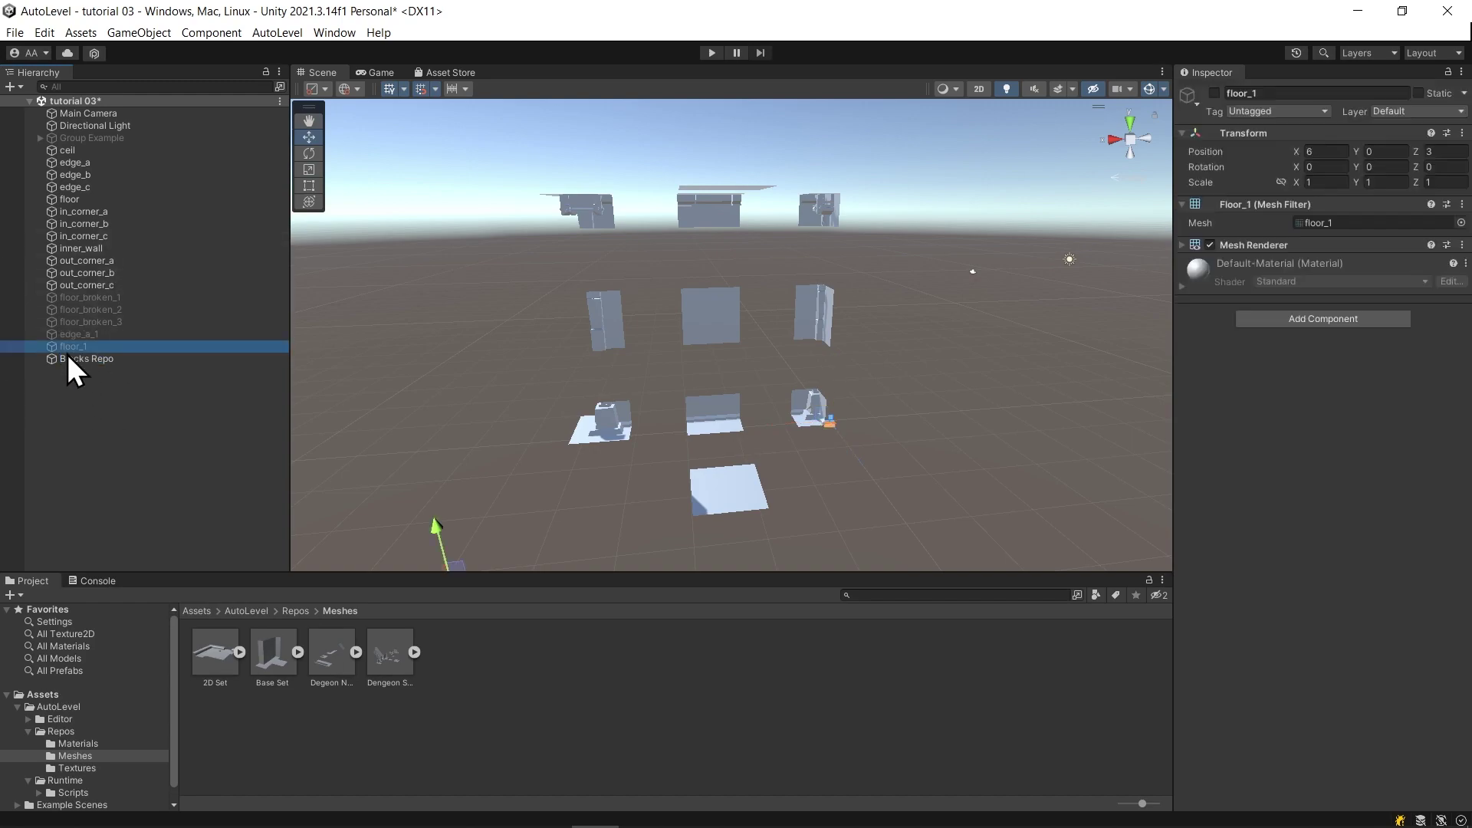
left_click(67, 150, "shift")
left_click_drag(86, 264, 87, 358)
Add the BlockAsset component to all the pieces parented to Blocks Repo.
left_click(1323, 235)
type("bl")
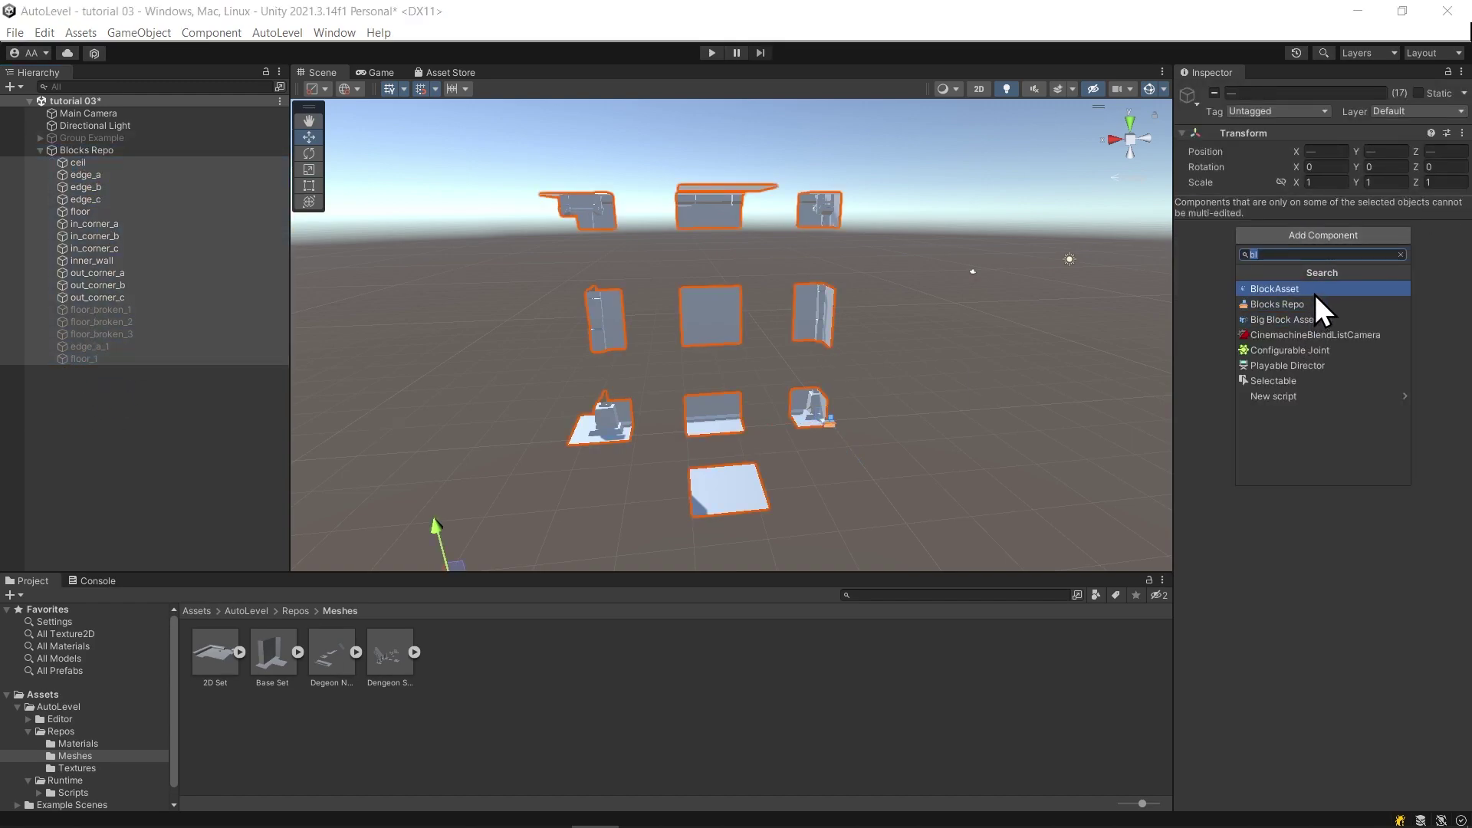
left_click(1314, 294)
Go through the individual blocks and examine the connections drawn between them.
key("Down")
key("Down")
key("Down")
key("Down")
key("Down")
key("Down")
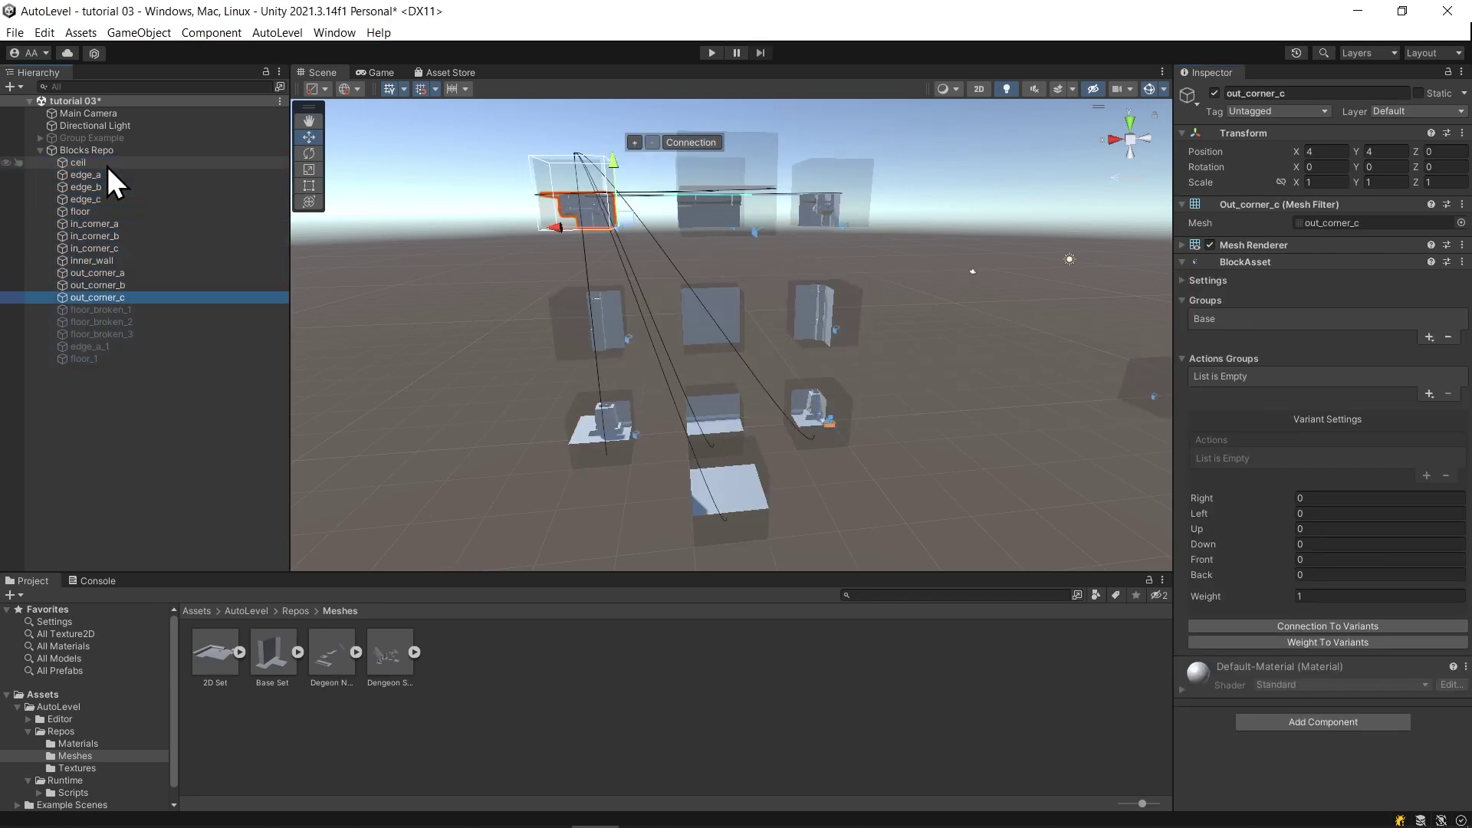
left_click_drag(767, 349, 870, 398, "alt")
left_click(181, 460)
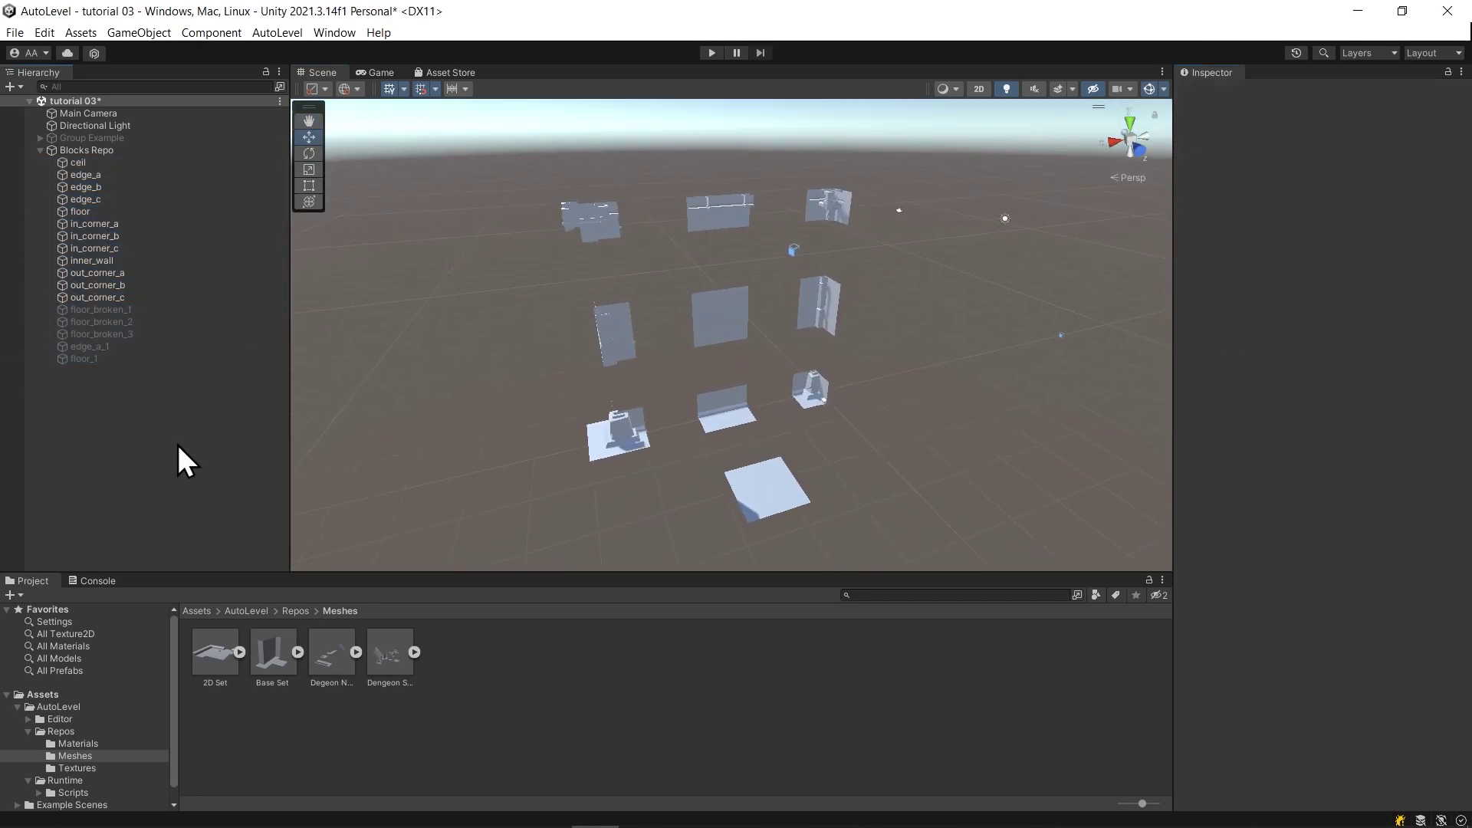
Create a level Builder, assign Blocks Repo to it, and move its level volume to X 7.
right_click(181, 460)
mouse_move(316, 779)
left_click(406, 762)
left_click_drag(73, 152, 1259, 254)
scroll(831, 359, "down", 3)
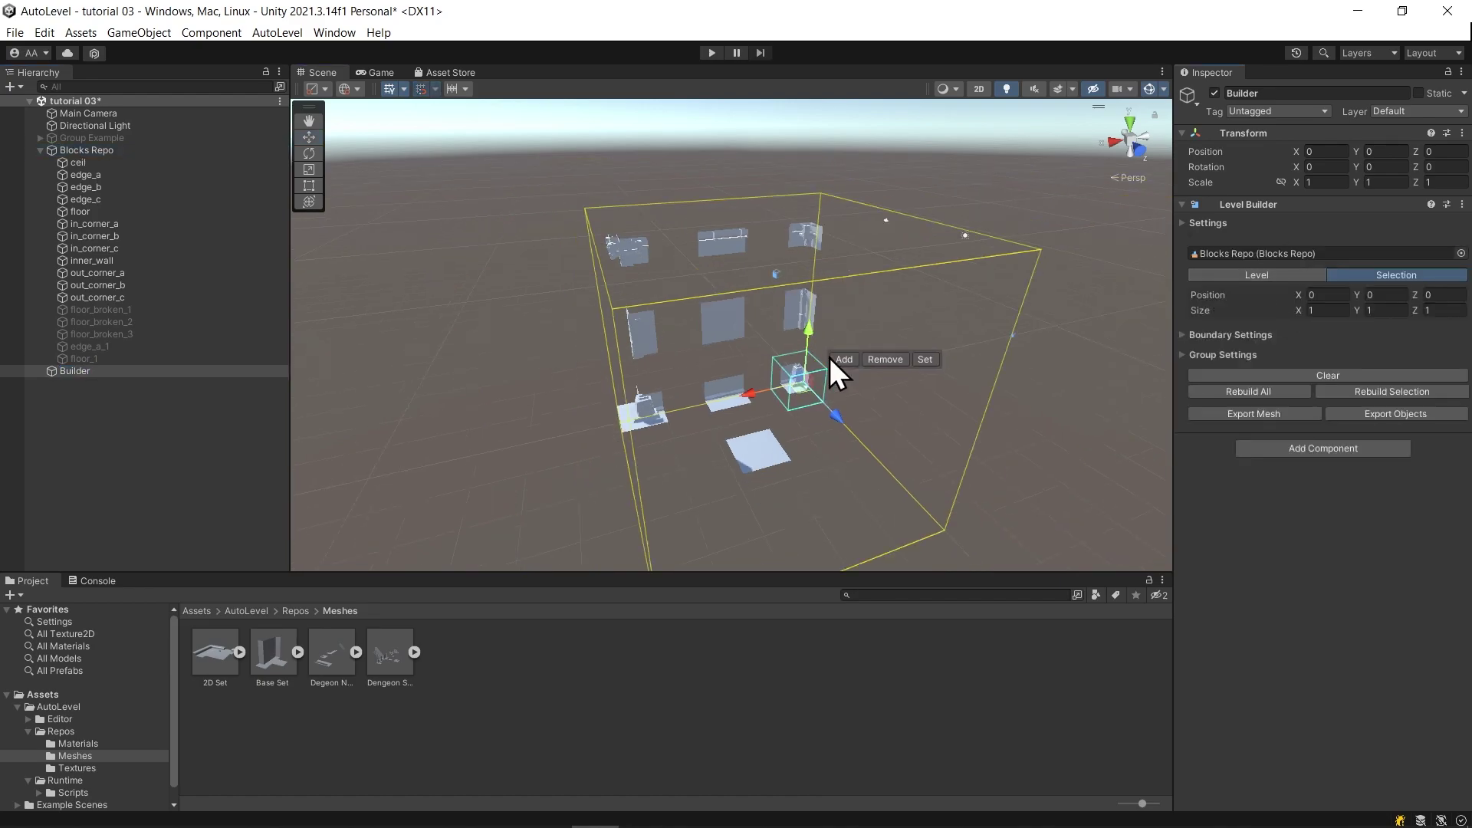
left_click_drag(831, 359, 528, 374, "alt")
left_click(1269, 277)
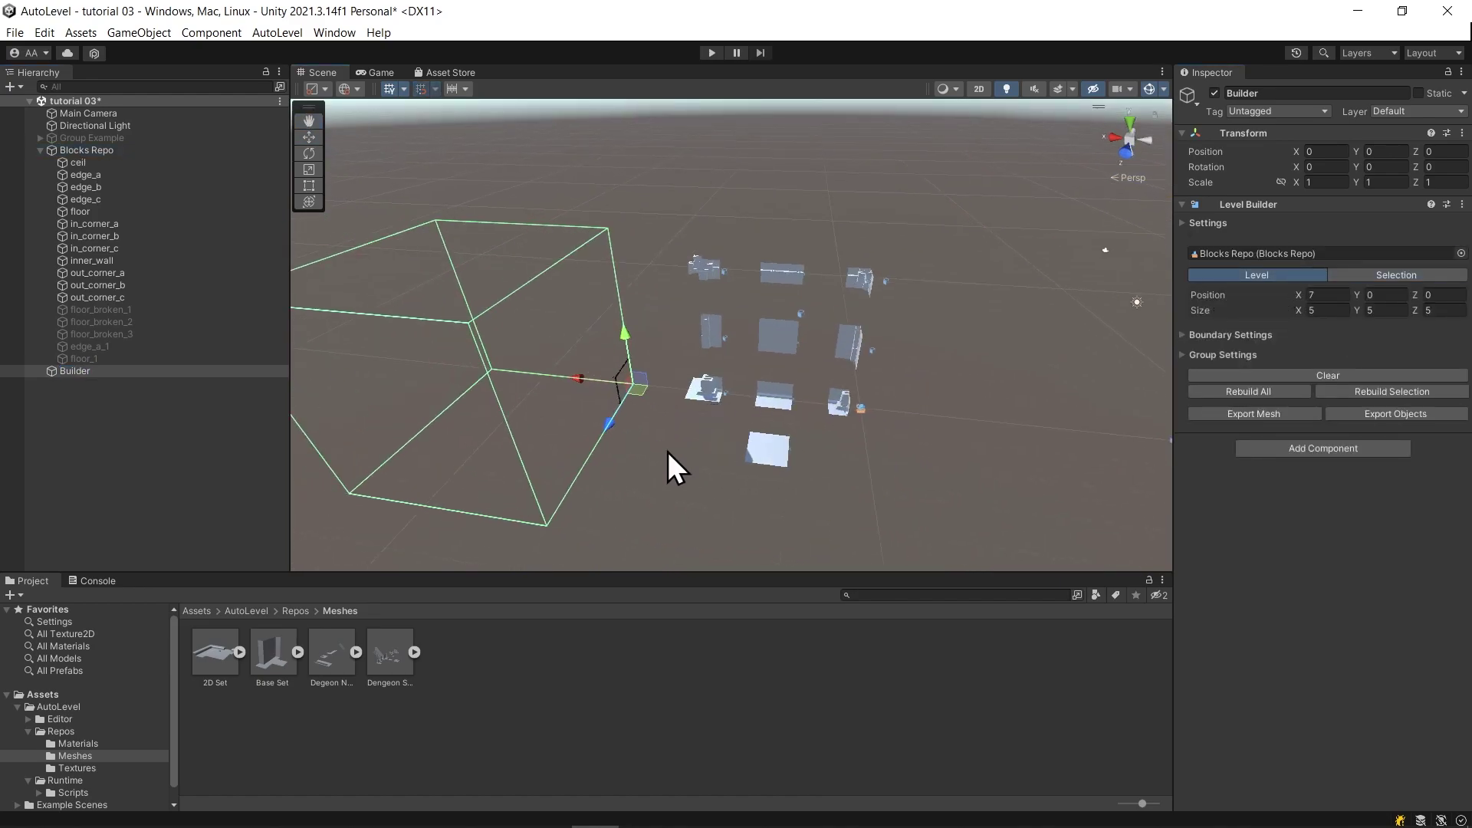
Add an actions group to Blocks Repo and name it Full Y Rotate.
left_click(84, 151)
left_click(1428, 329)
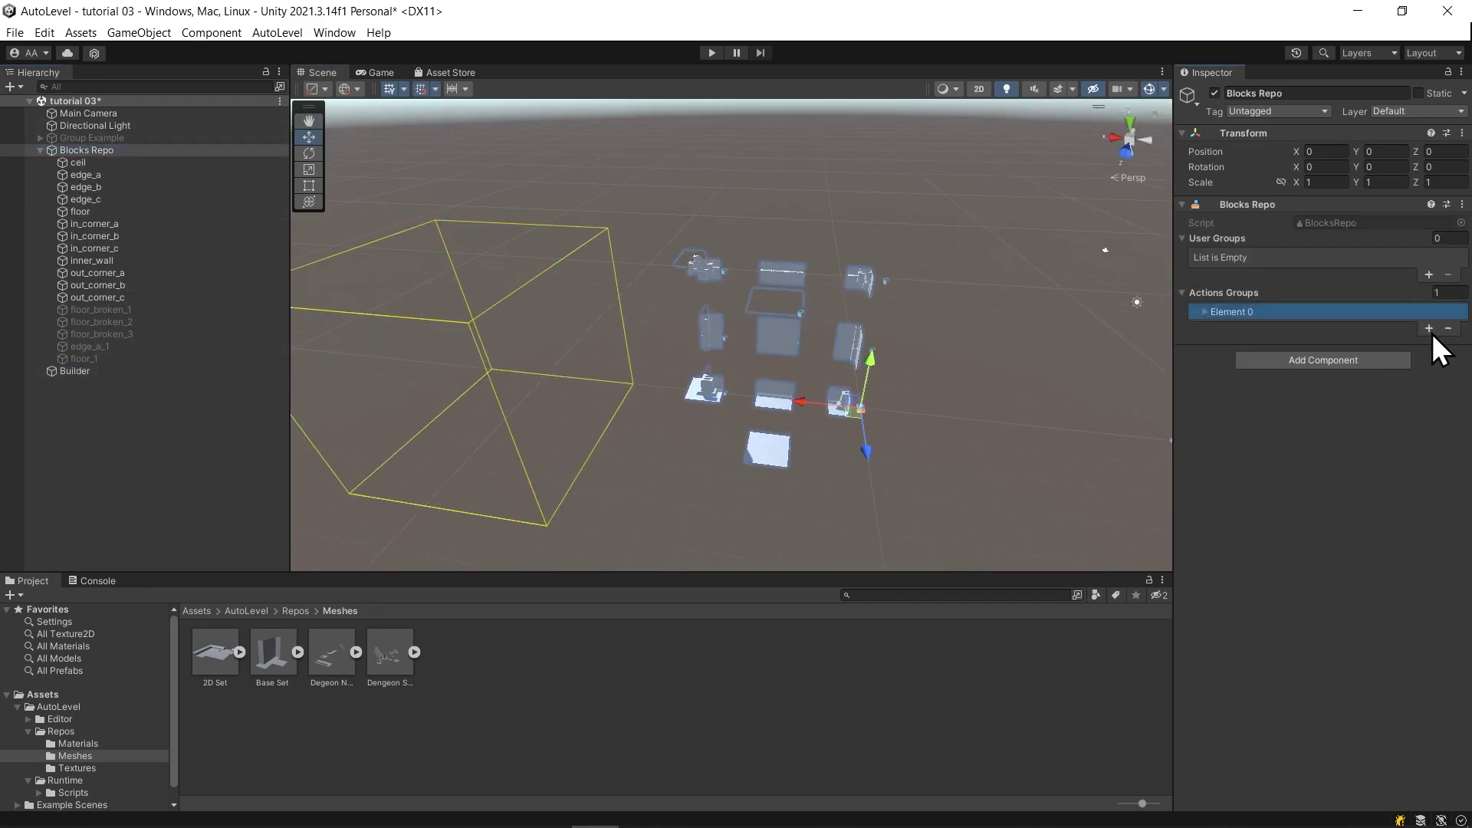
left_click(1302, 312)
left_click(1334, 326)
type("Full Y Rotate")
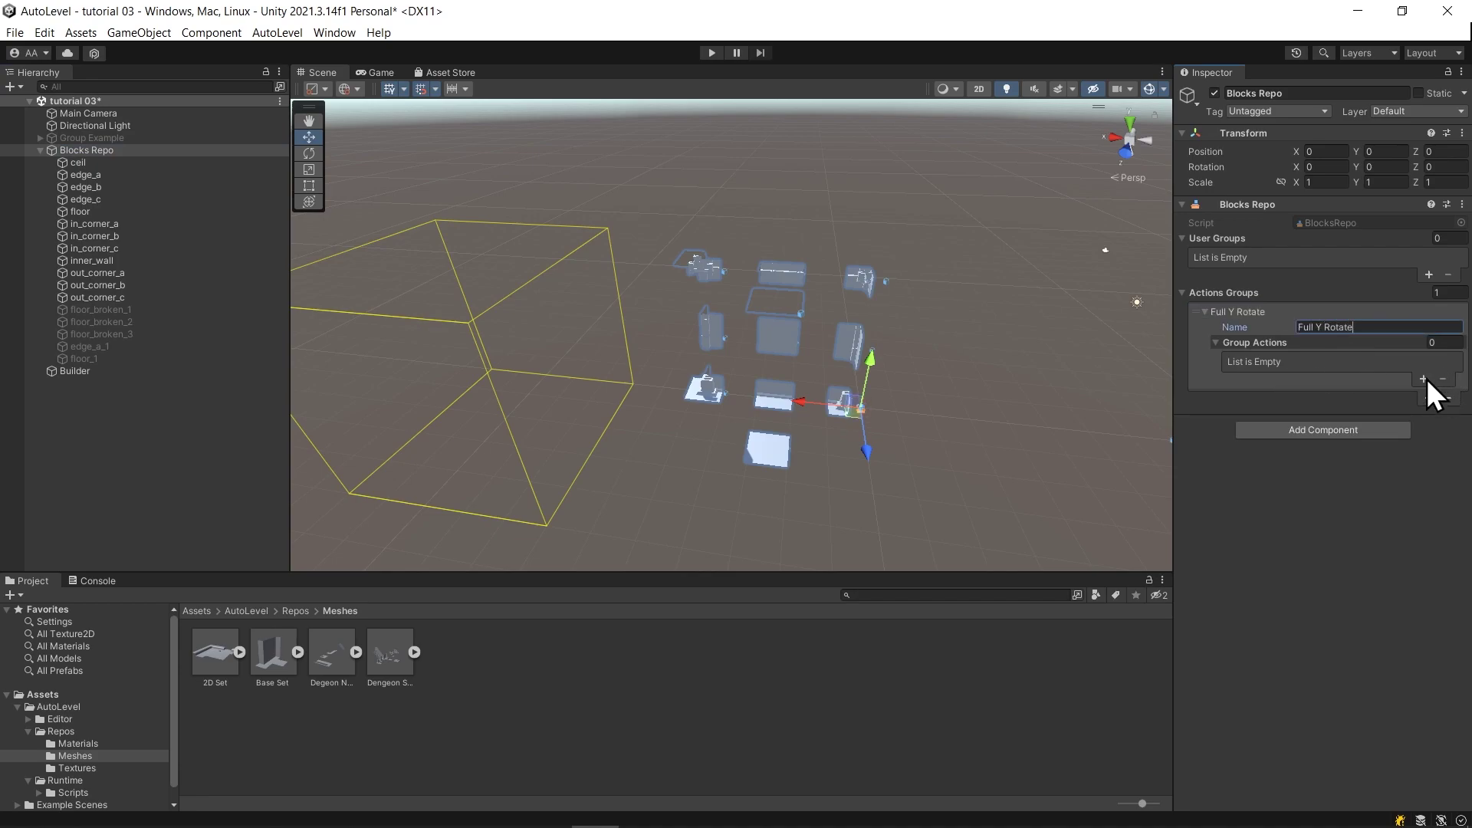
Give Full Y Rotate three group actions containing one, two and three Rotate Y actions respectively.
left_click(1423, 379)
left_click(1418, 412)
left_click(1337, 396)
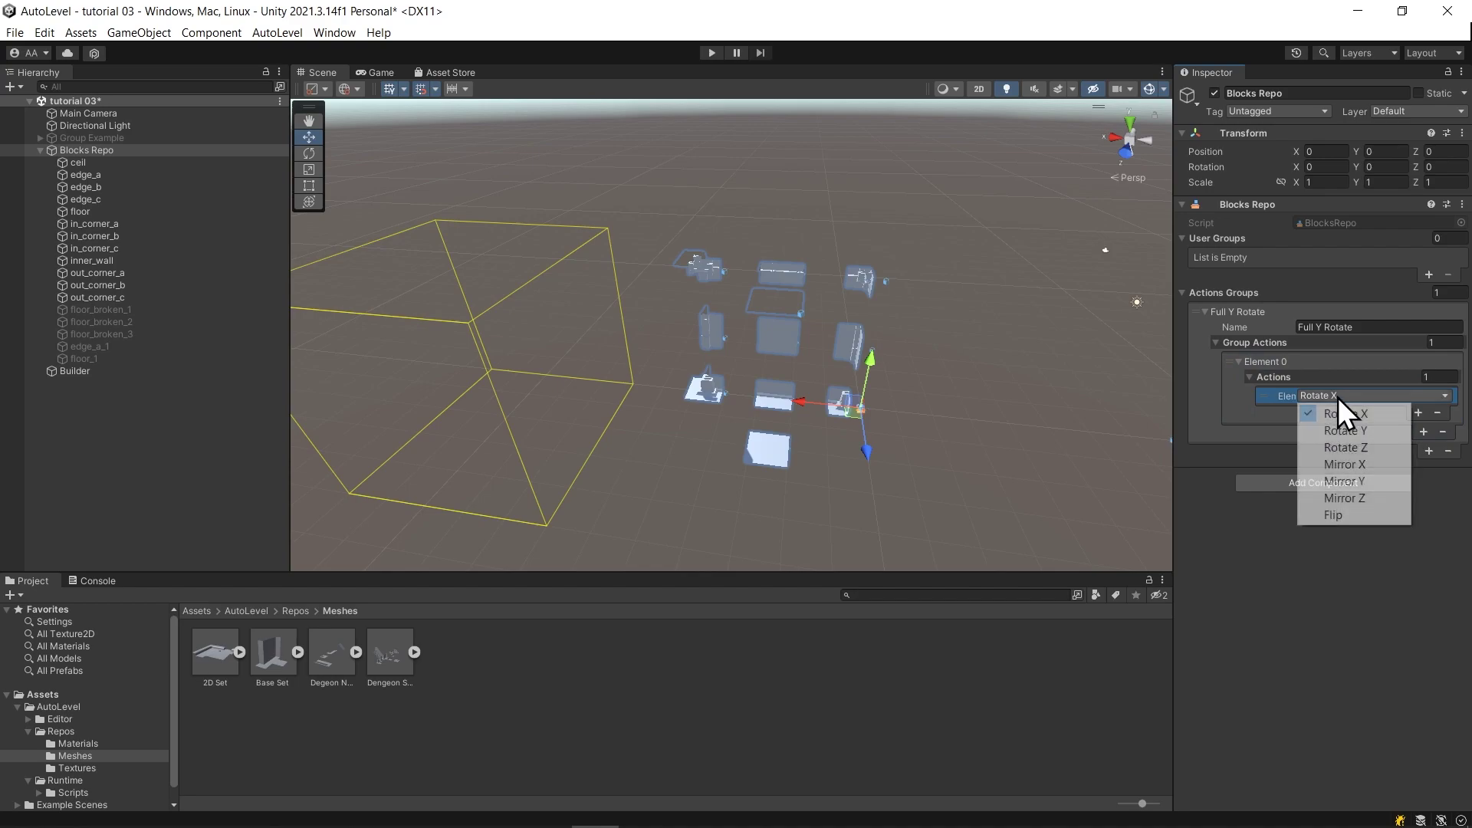
left_click(1357, 426)
left_click(1422, 432)
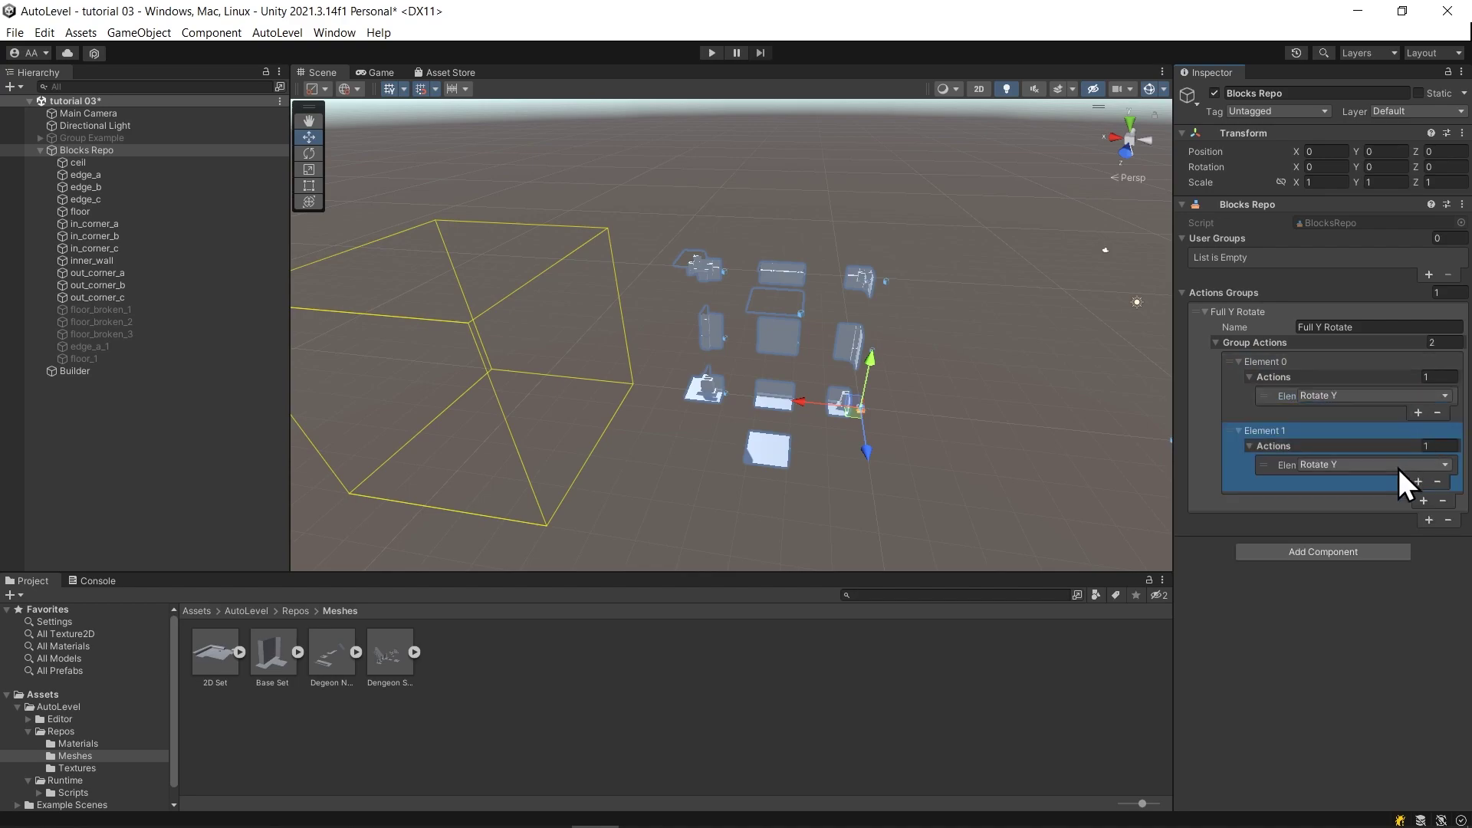
left_click(1419, 481)
left_click(1423, 516)
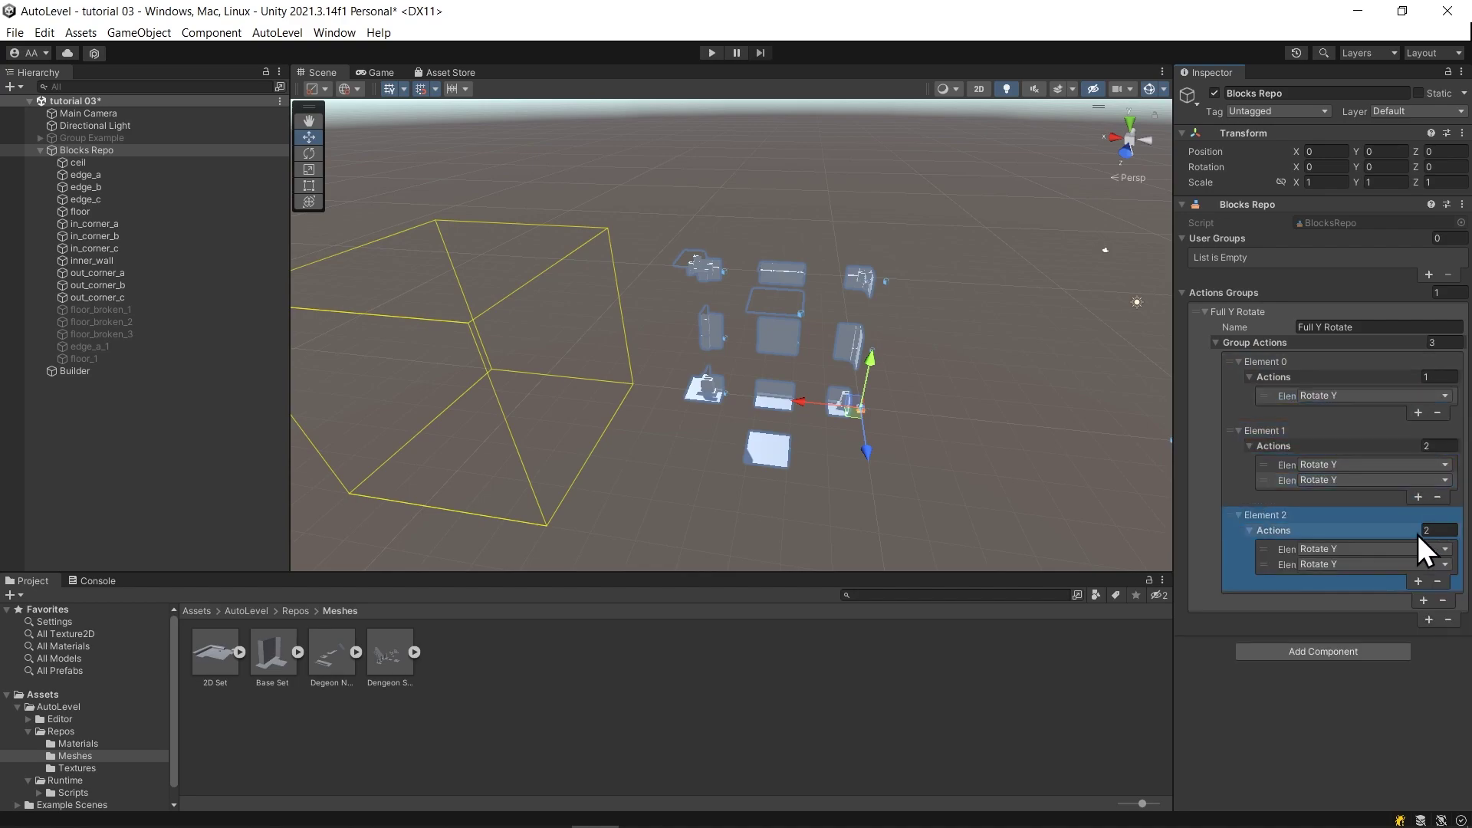
left_click(1418, 582)
left_click(1183, 293)
Assign the Full Y Rotate actions group to the lower-row blocks in_corner_a, edge_a and out_corner_a.
scroll(769, 331, "up", 4)
middle_click_drag(837, 494, 756, 414)
scroll(756, 398, "up", 3)
left_click_drag(721, 345, 766, 357, "alt")
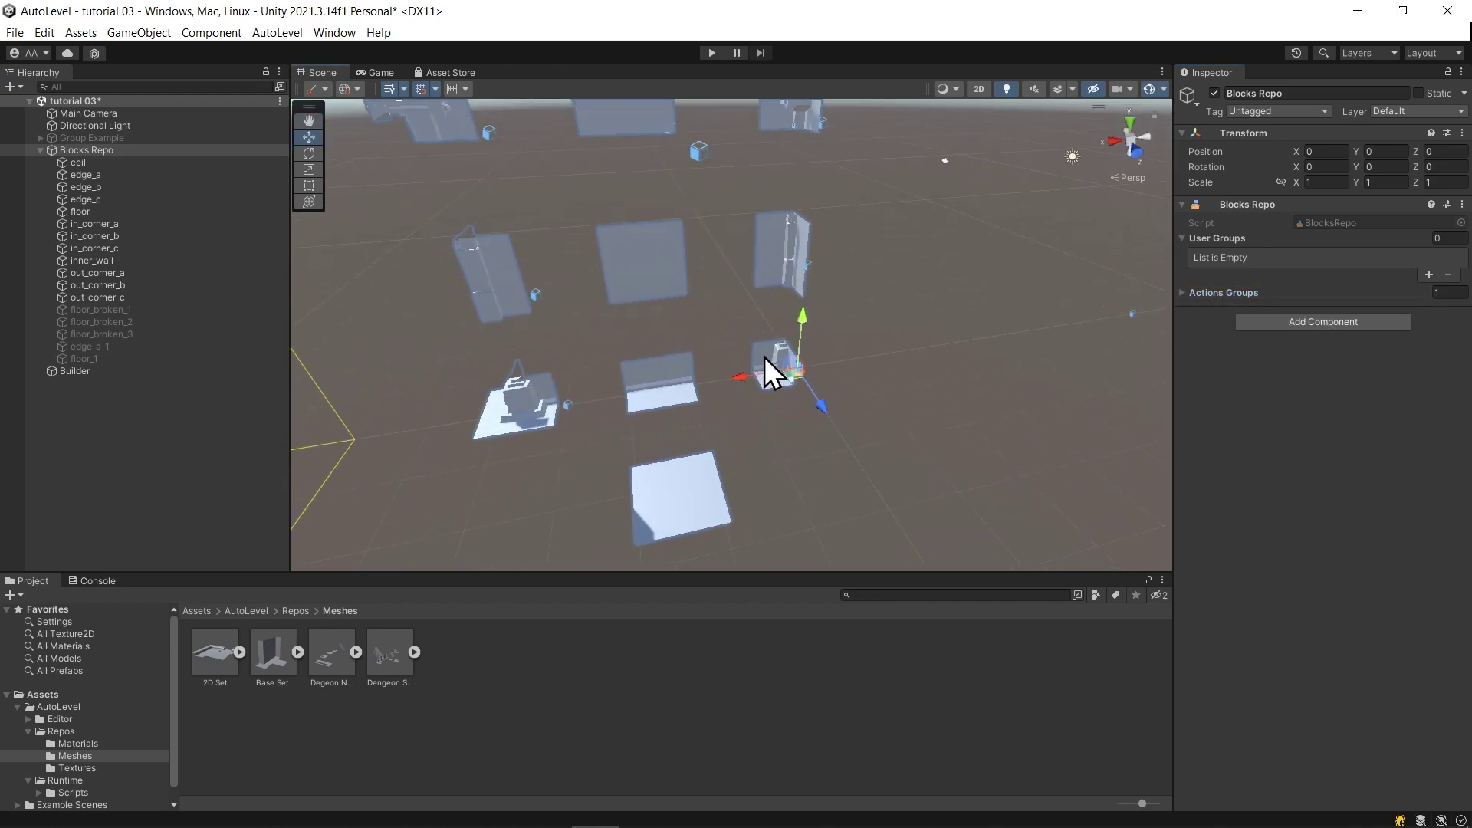
left_click(768, 359)
left_click(1429, 396)
left_click(1411, 414)
left_click(675, 393)
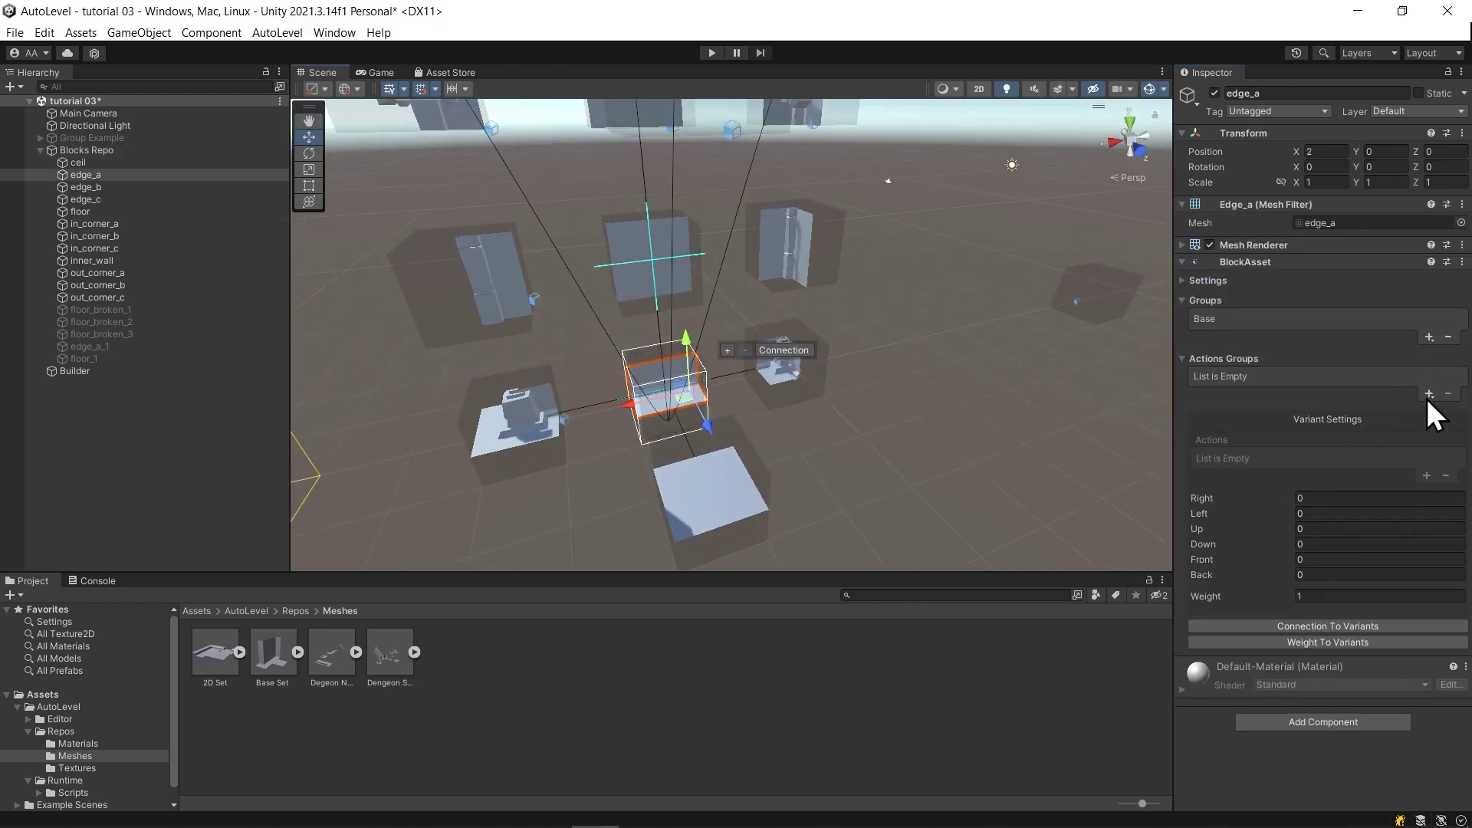
left_click(1428, 395)
left_click(1392, 412)
left_click(525, 420)
left_click(1429, 394)
left_click(1383, 411)
Assign the Full Y Rotate actions group to the middle-row blocks in_corner_b, edge_b and out_corner_b.
left_click(793, 253)
left_click(1428, 394)
left_click(1391, 412)
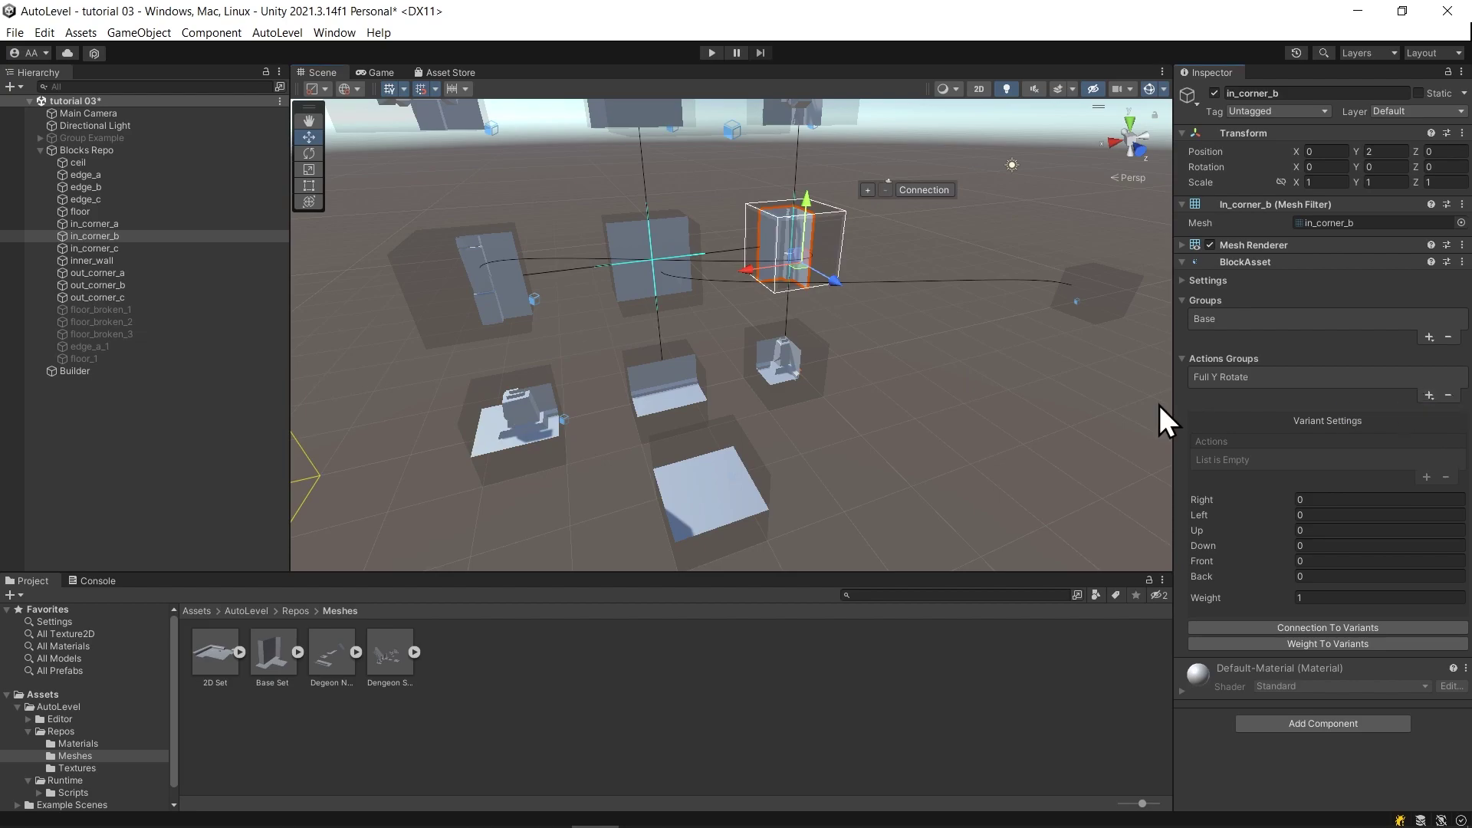
left_click(669, 265)
left_click(1432, 396)
left_click(1399, 413)
left_click(496, 278)
left_click(1431, 394)
left_click(1403, 412)
Assign the Full Y Rotate actions group to the upper-row blocks in_corner_c, edge_c and out_corner_c.
left_click_drag(751, 306, 809, 384, "alt")
left_click(840, 249)
left_click(1428, 395)
left_click(1417, 412)
left_click(690, 302)
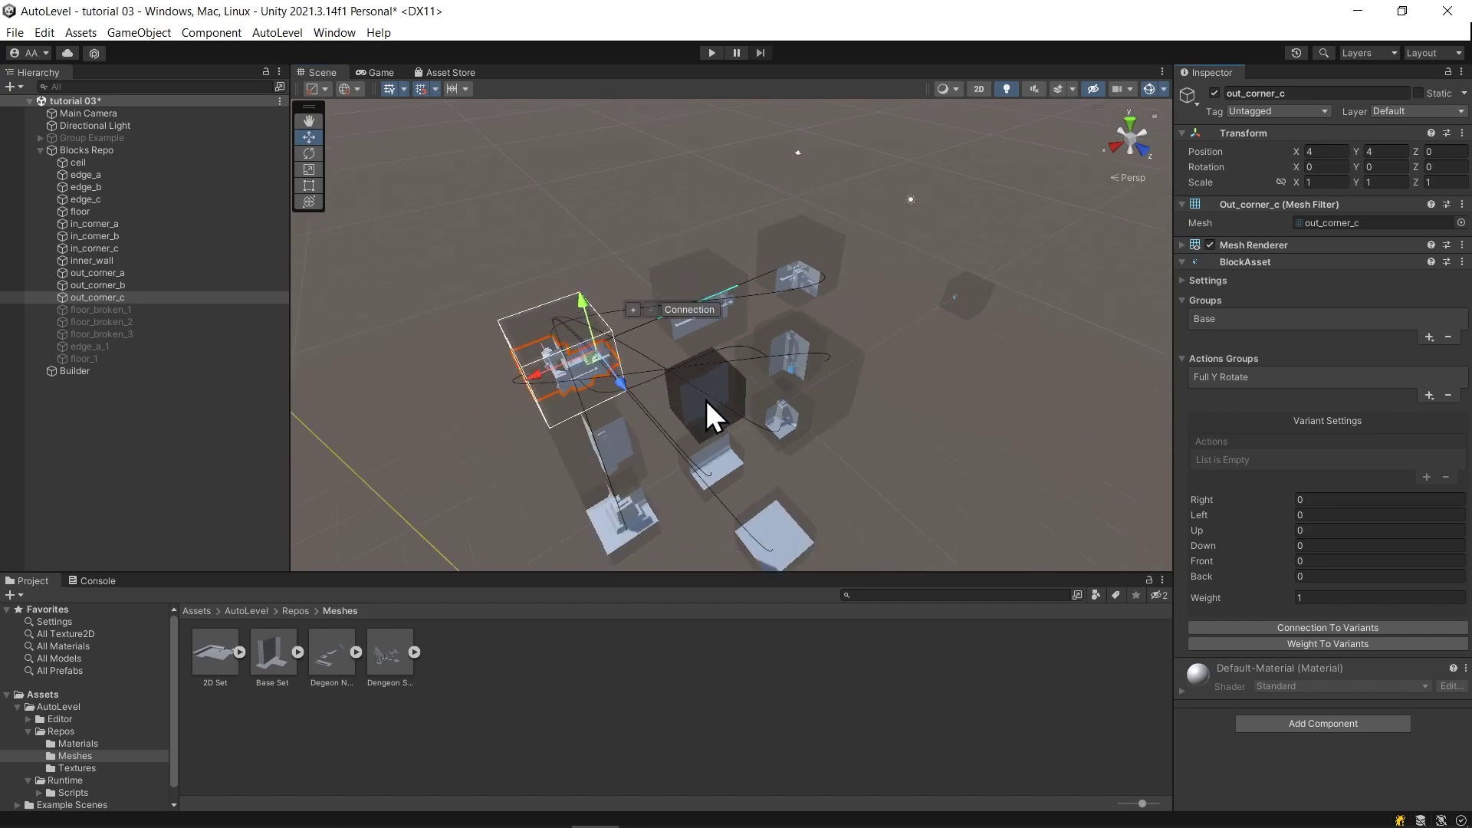
Rebuild the Builder's entire level and inspect the generated geometry from several angles.
left_click_drag(710, 417, 648, 400, "alt")
left_click(72, 371)
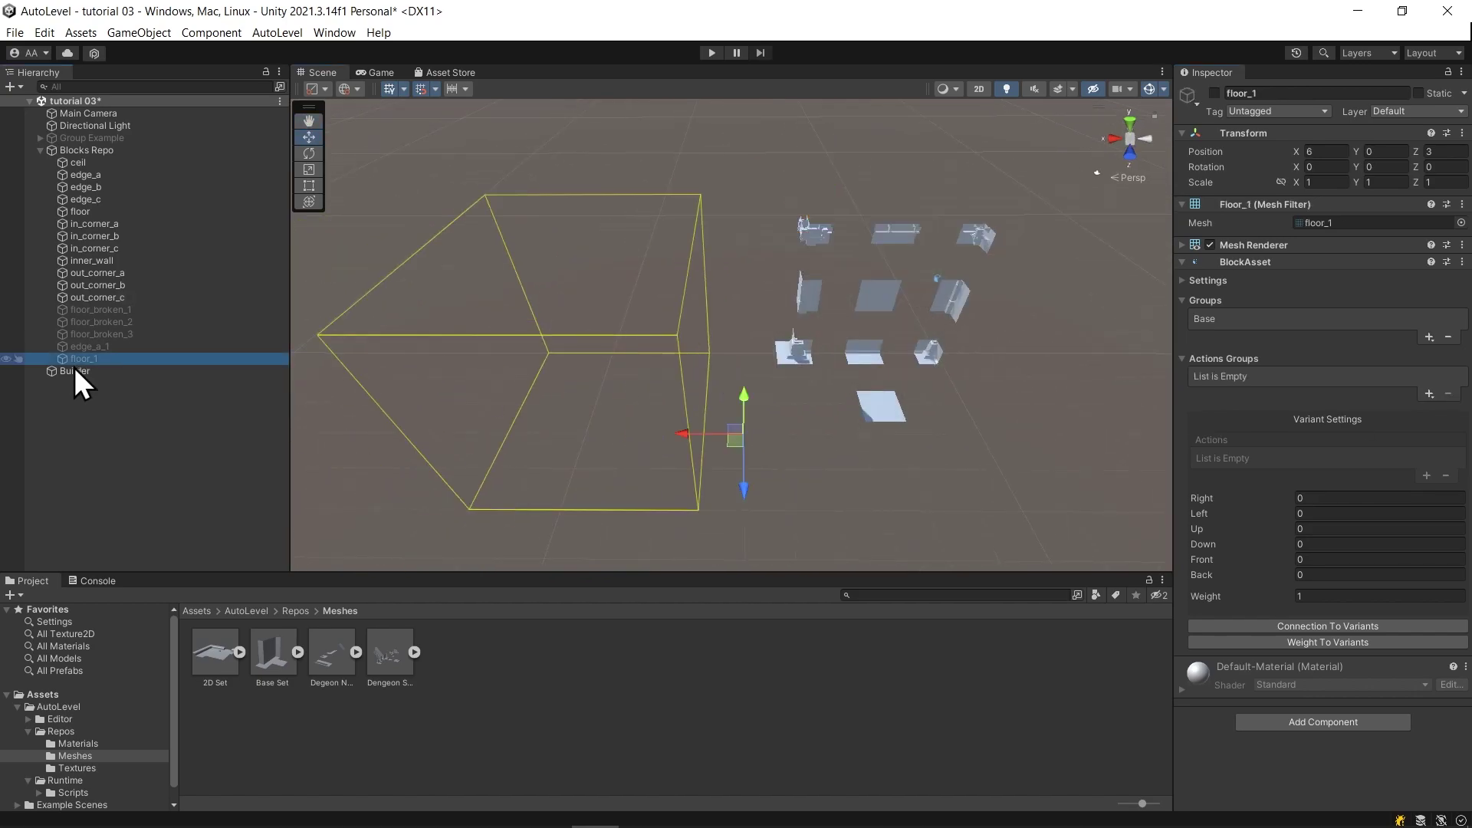
left_click(1276, 388)
left_click_drag(824, 355, 805, 470, "alt")
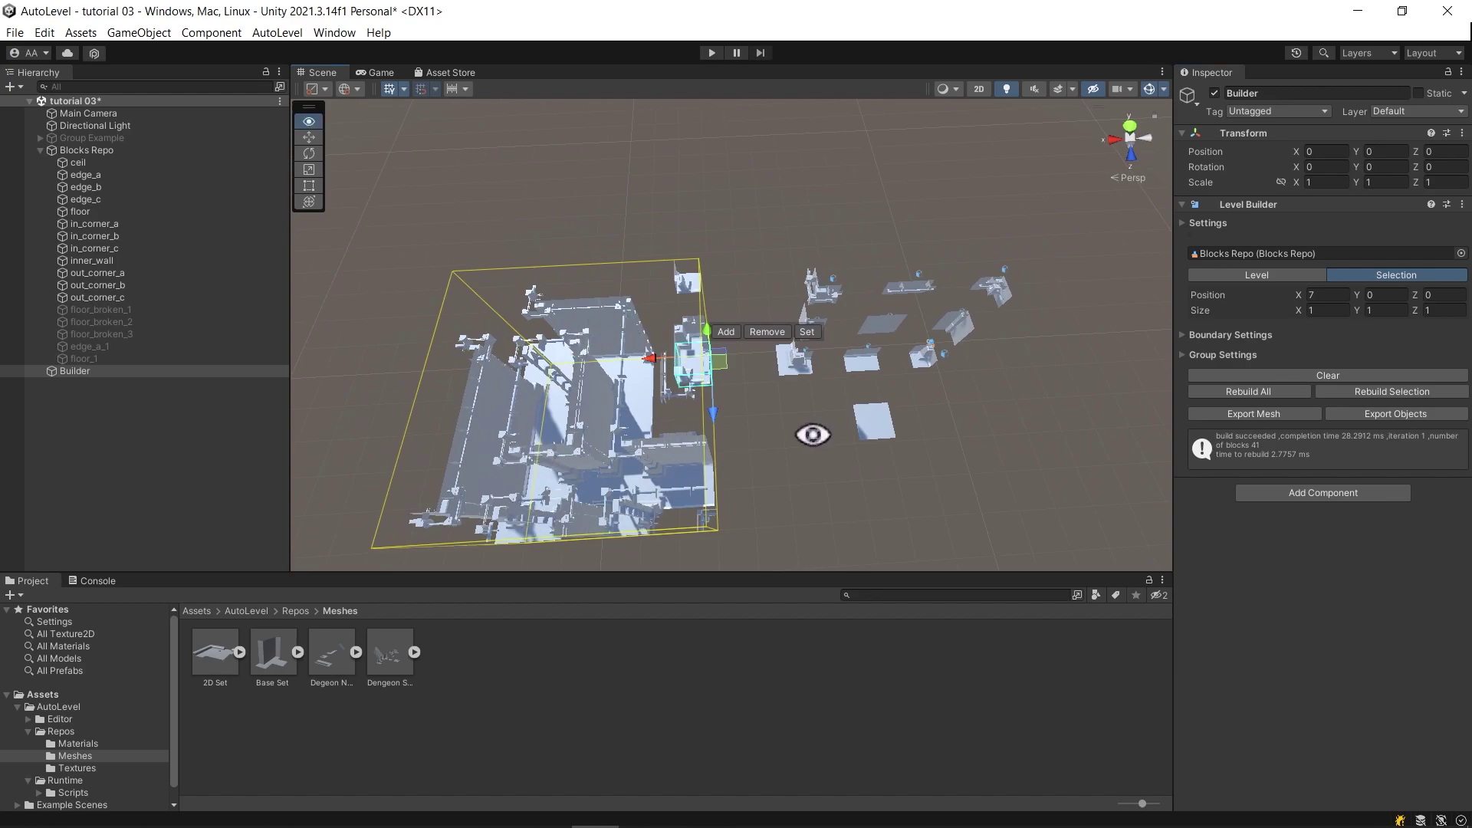
left_click_drag(815, 430, 950, 372, "alt")
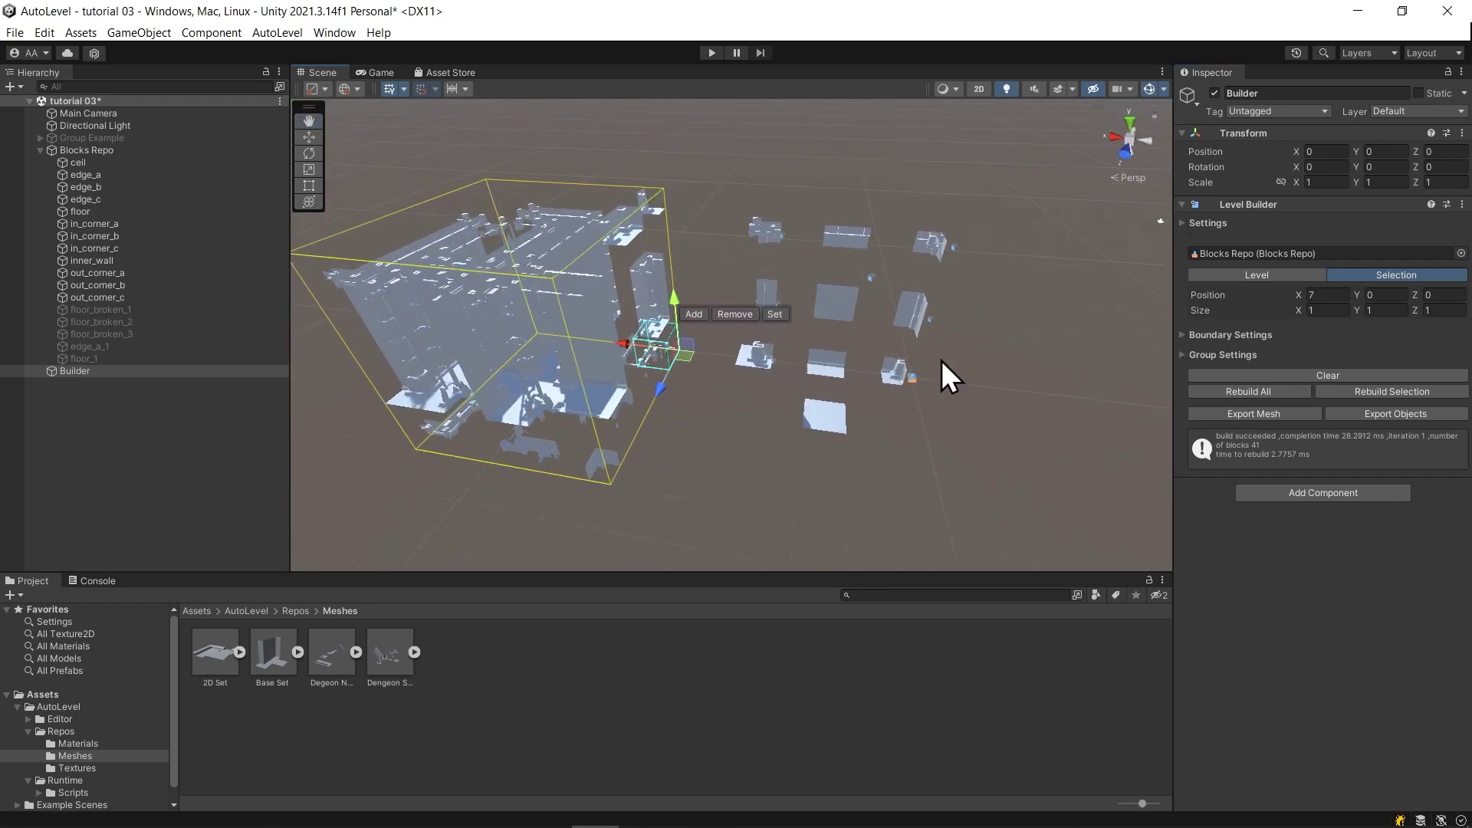
Add Solid to the Builder's boundary settings for all six sides: right, left, up, down, forward and backward.
left_click(1227, 336)
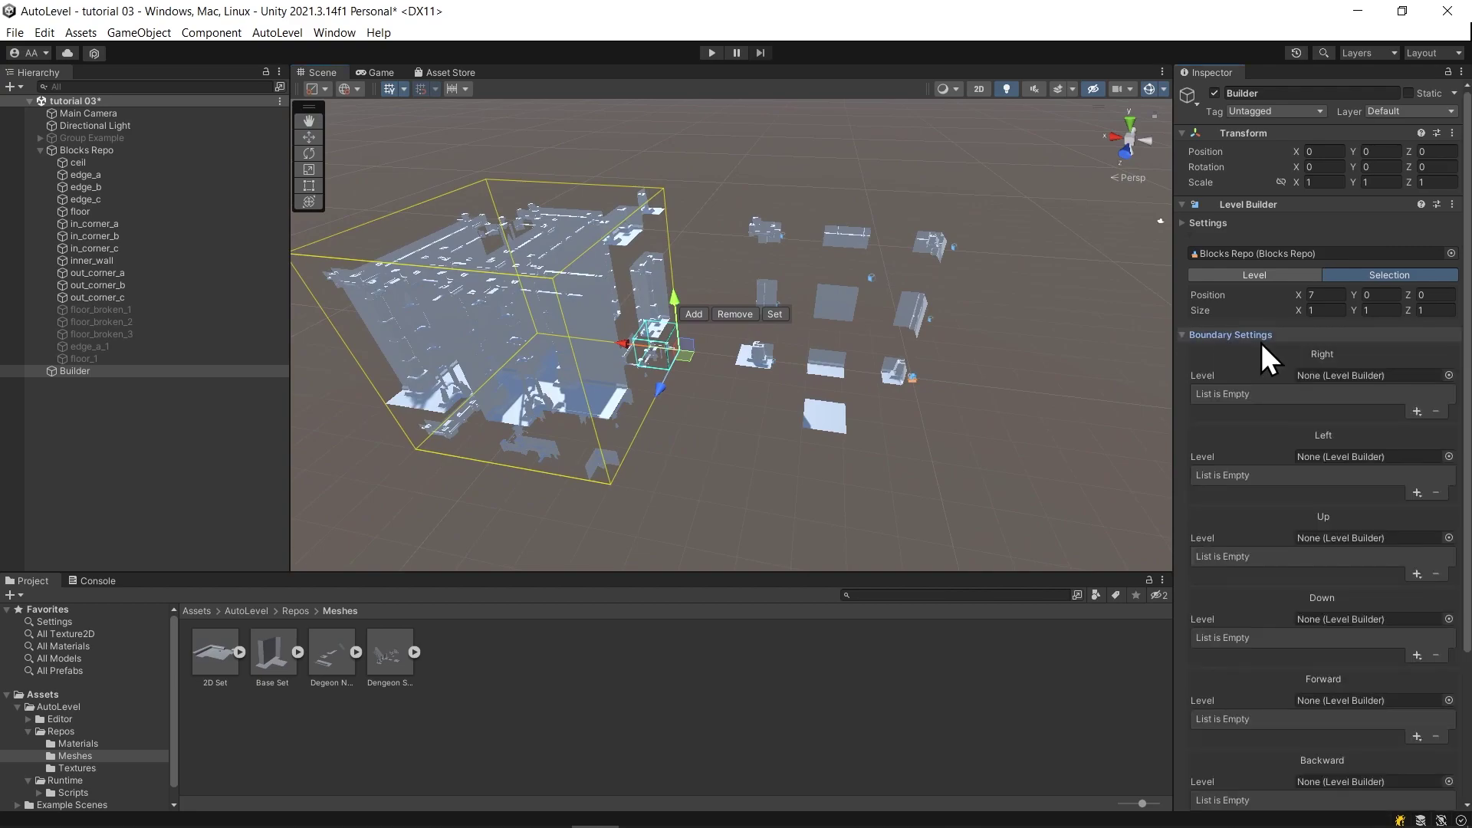
left_click(1417, 412)
left_click(1417, 493)
left_click(1417, 658)
left_click(1413, 697)
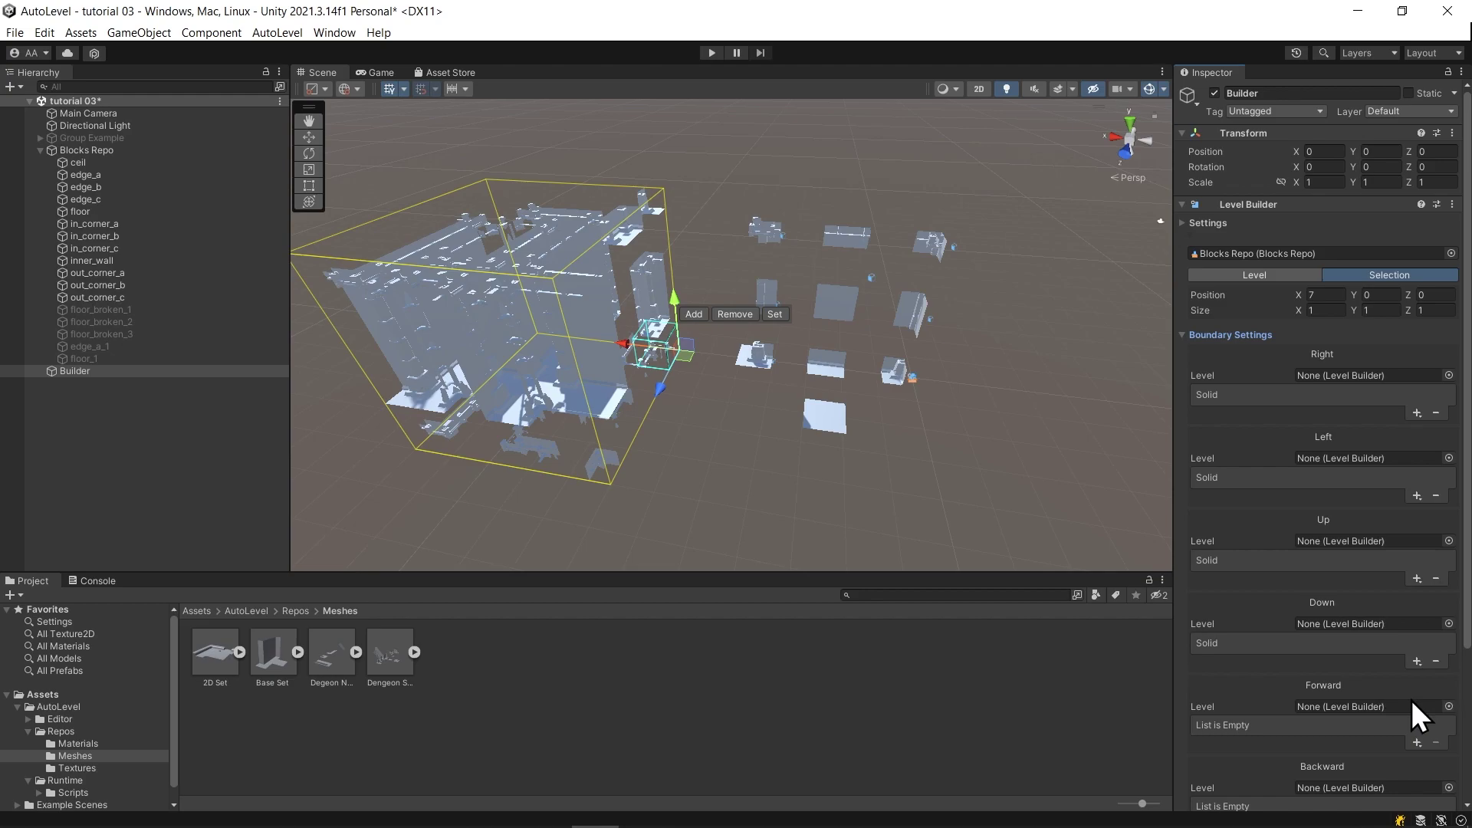
scroll(1380, 636, "down", 3)
left_click(1416, 619)
left_click(1415, 654)
left_click(1416, 701)
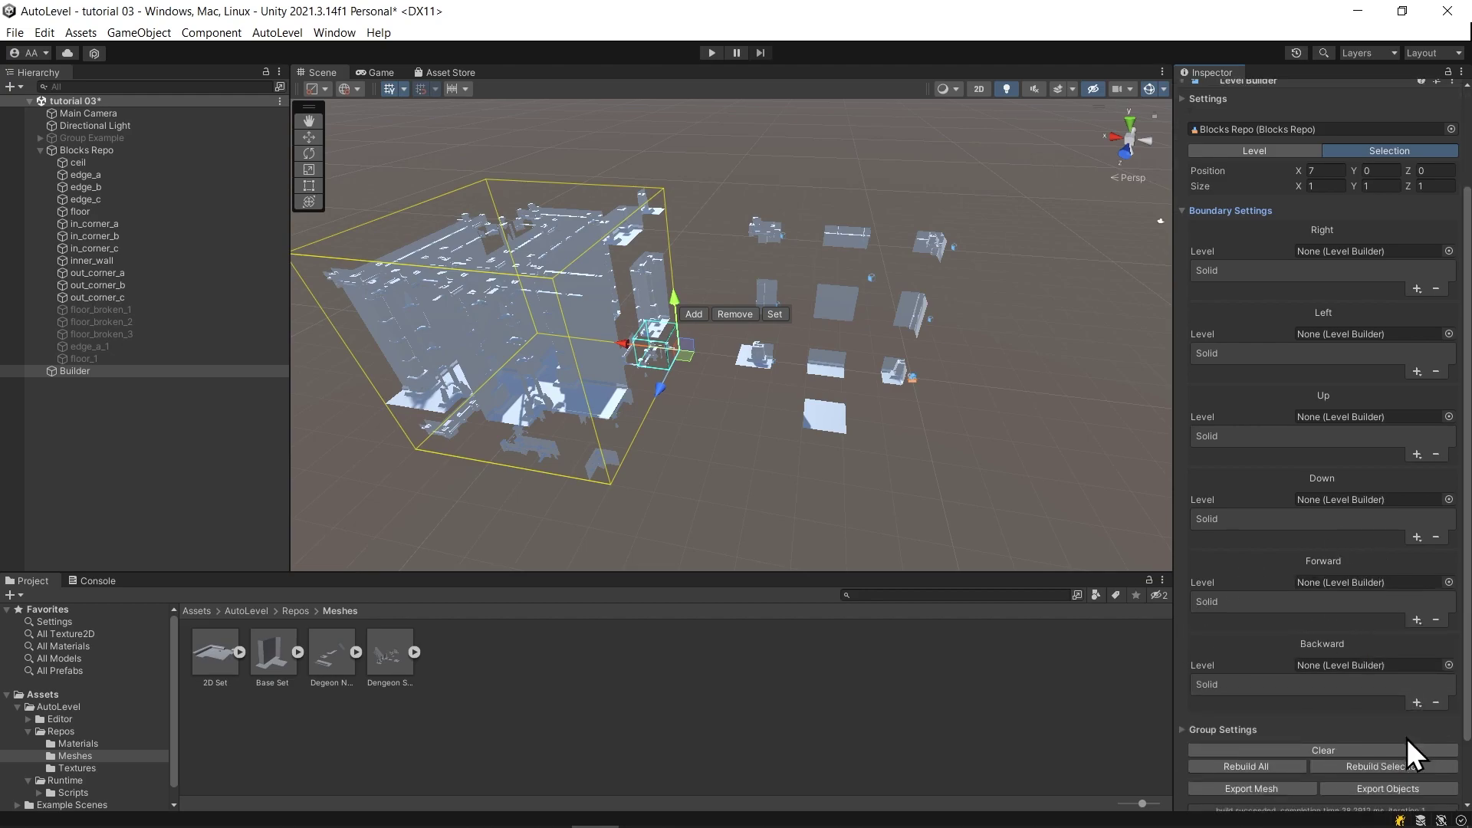
left_click(1347, 608)
Place the Builder's selection volume at position 8, 1, 1 and resize it to 3 × 2 × 3.
left_click(76, 371)
left_click_drag(685, 356, 642, 372)
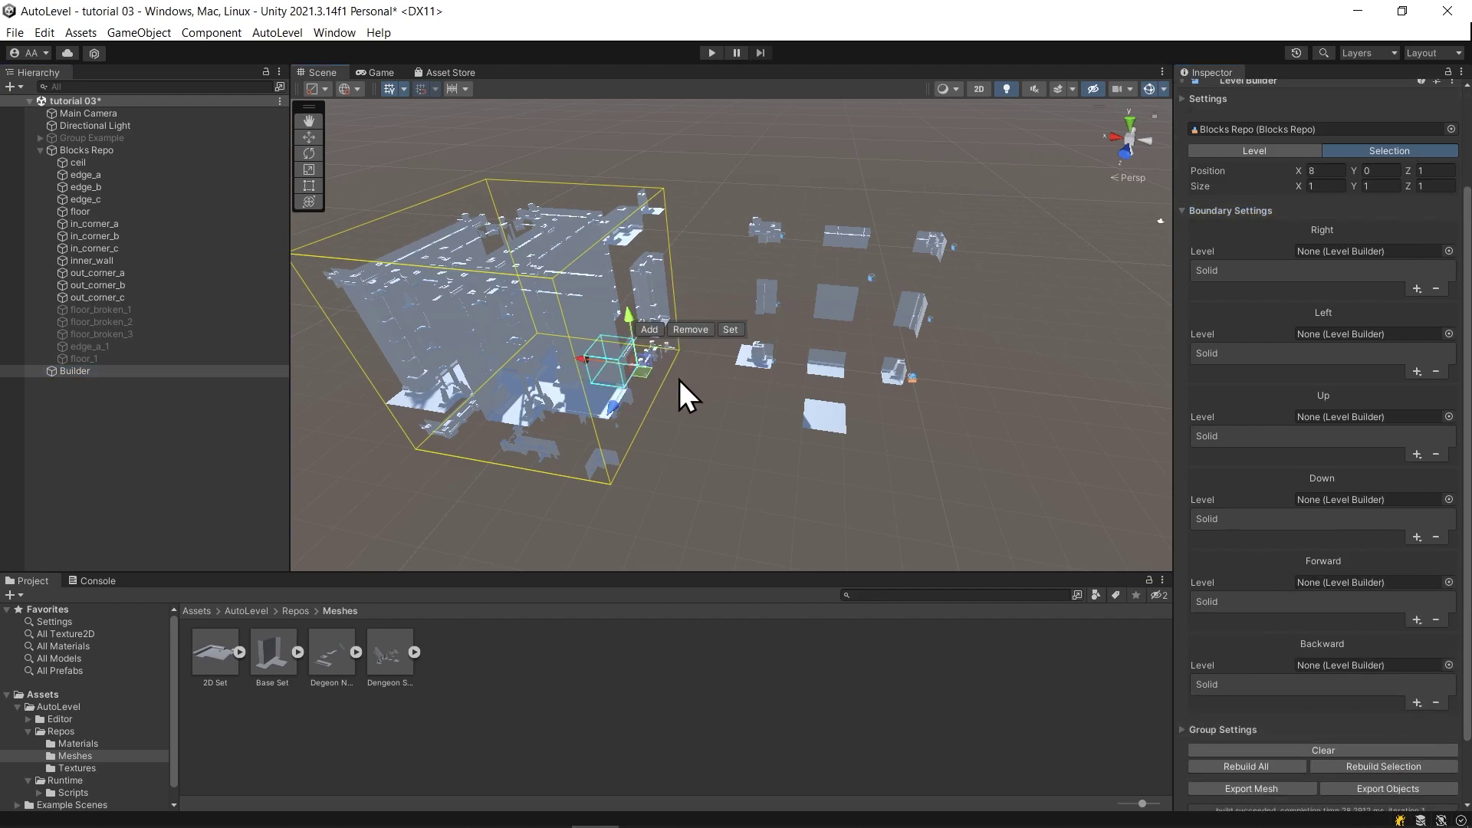
right_click_drag(679, 380, 605, 347)
left_click_drag(734, 356, 733, 326)
key("r")
left_click_drag(709, 412, 606, 512)
left_click_drag(677, 352, 557, 328)
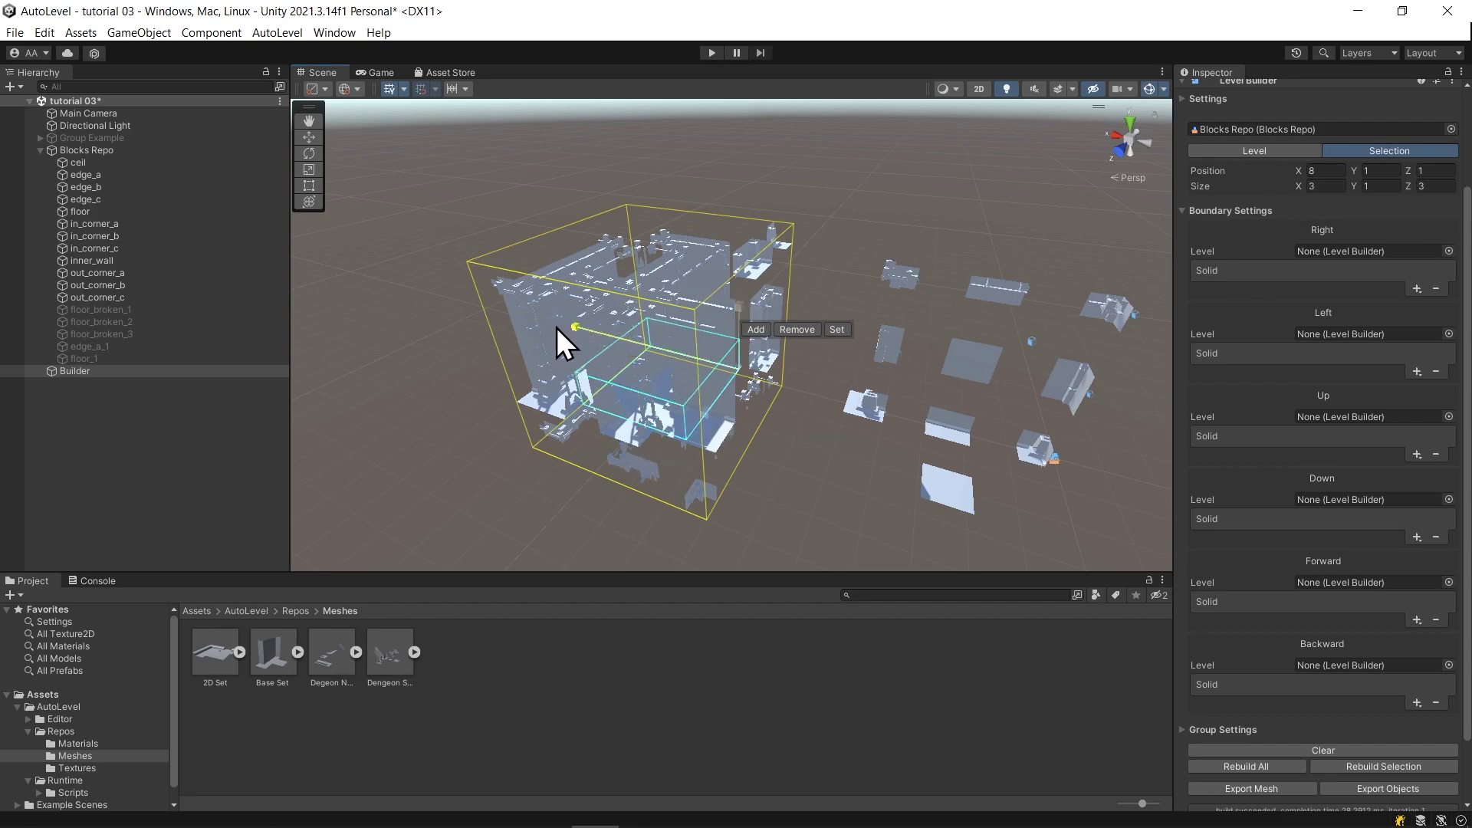
left_click_drag(738, 307, 737, 269)
Set the group for the selected volume, rebuild the entire level, and look over the generated room.
left_click(835, 296)
left_click(900, 325)
scroll(1227, 536, "down", 3)
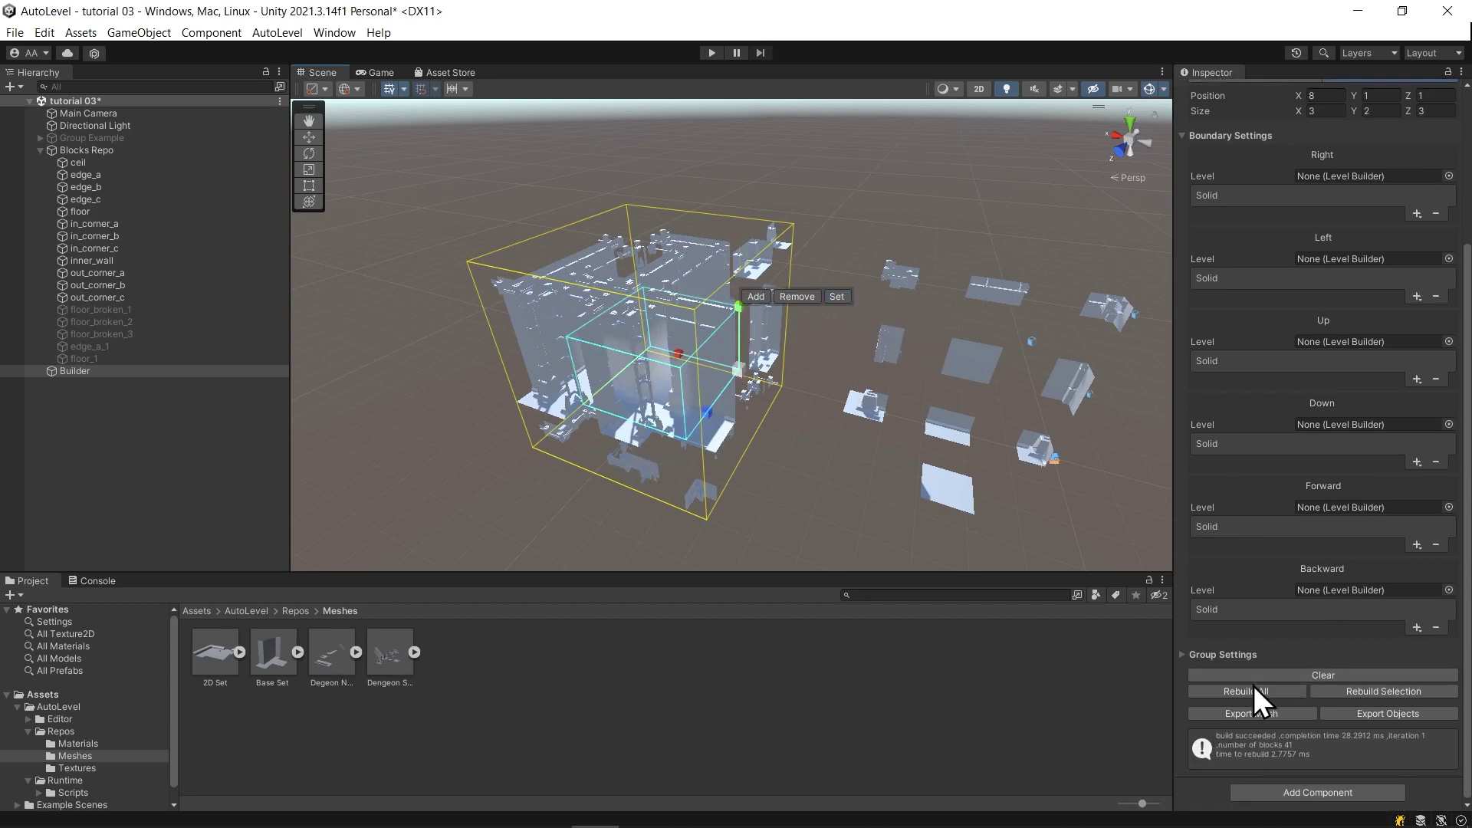
left_click(1232, 692)
left_click_drag(867, 480, 892, 444, "alt")
key("w")
right_click_drag(892, 445, 511, 415)
key("s")
left_click_drag(512, 415, 640, 469, "alt")
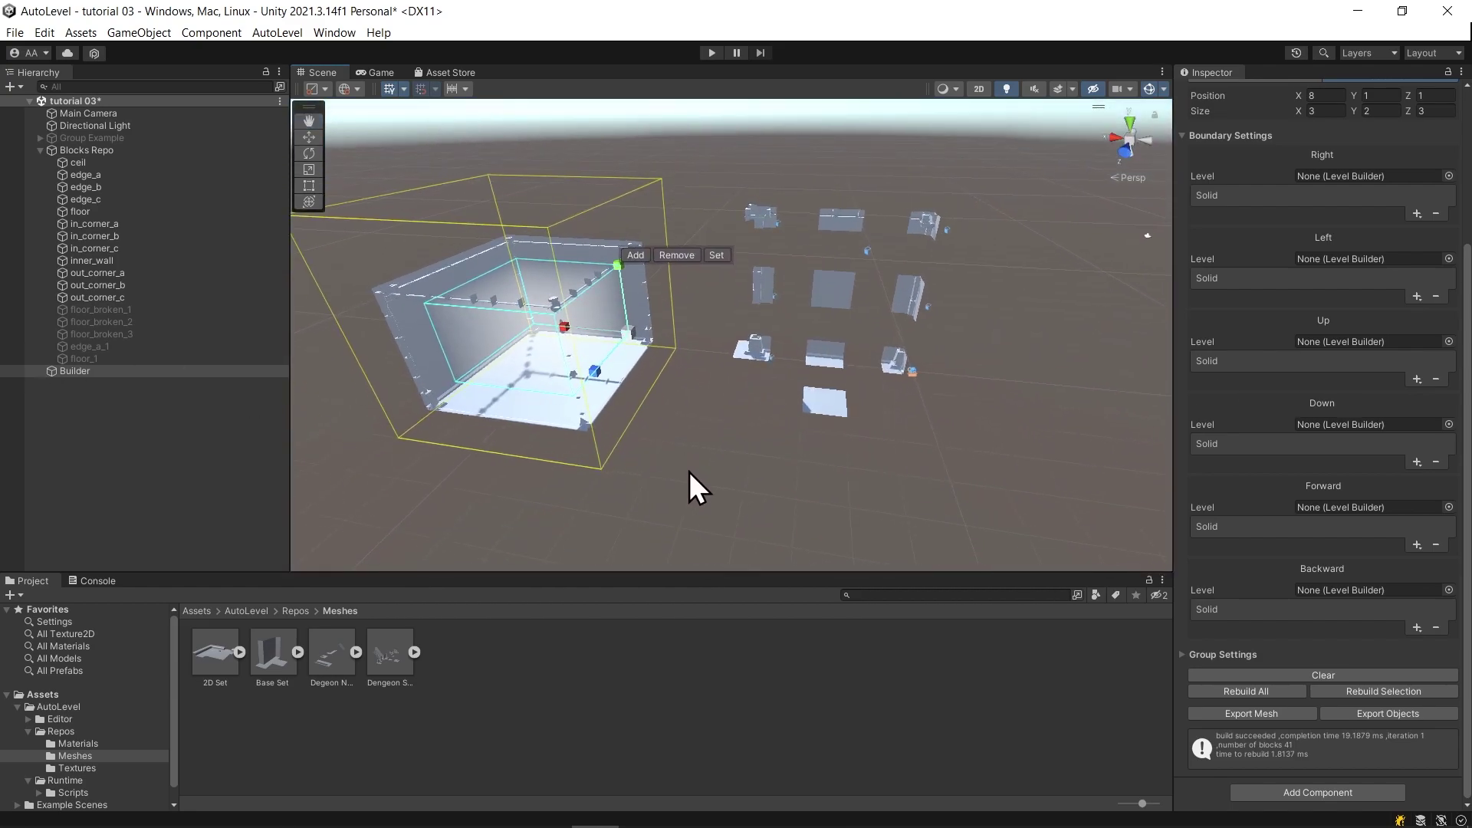
Select the in_corner_a block and switch its scene editing mode from Connection to Fill.
left_click_drag(861, 440, 956, 411, "alt")
key("w")
right_click_drag(956, 412, 919, 449)
left_click(836, 371)
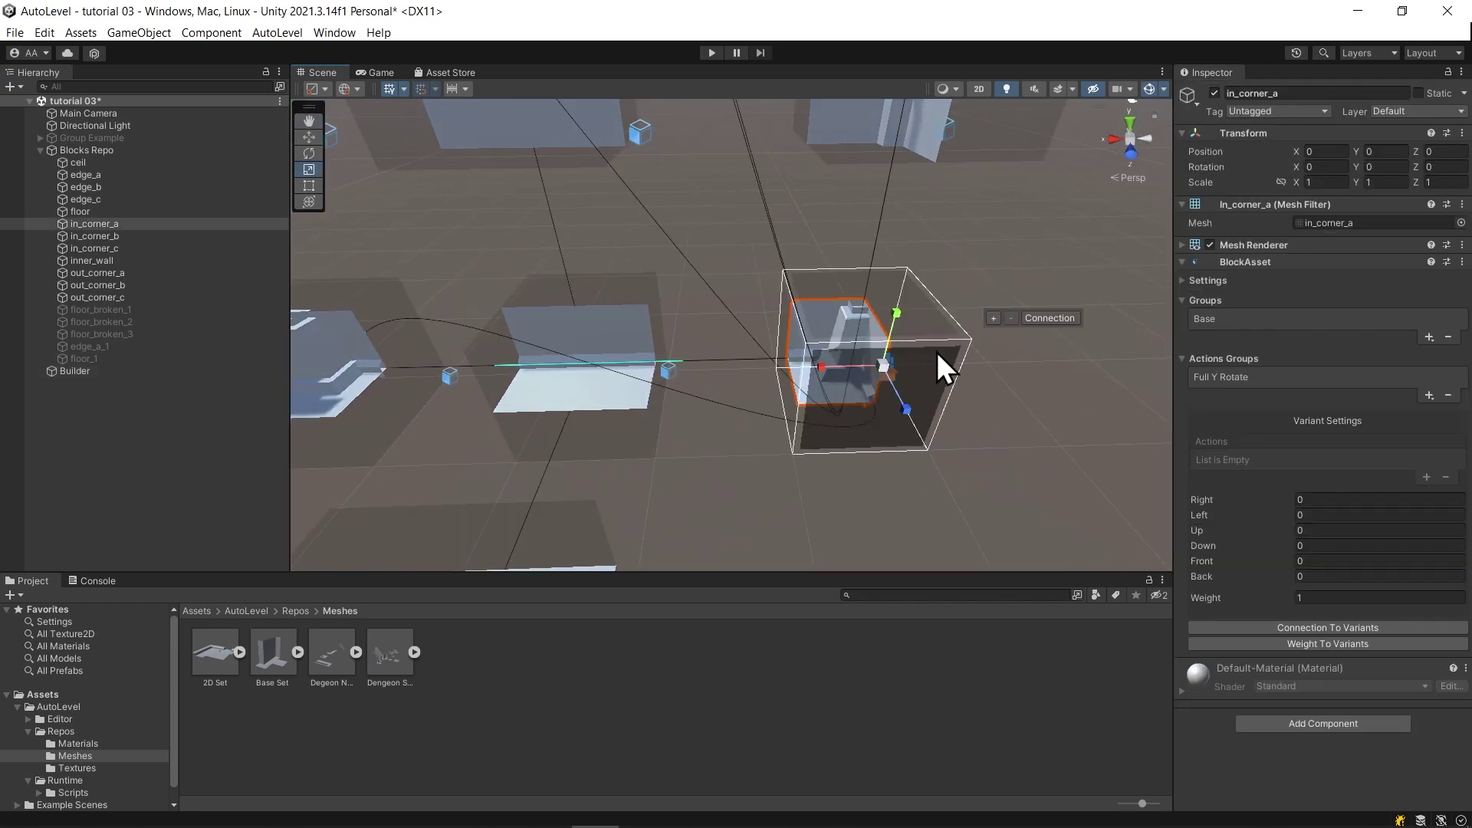
left_click(1043, 319)
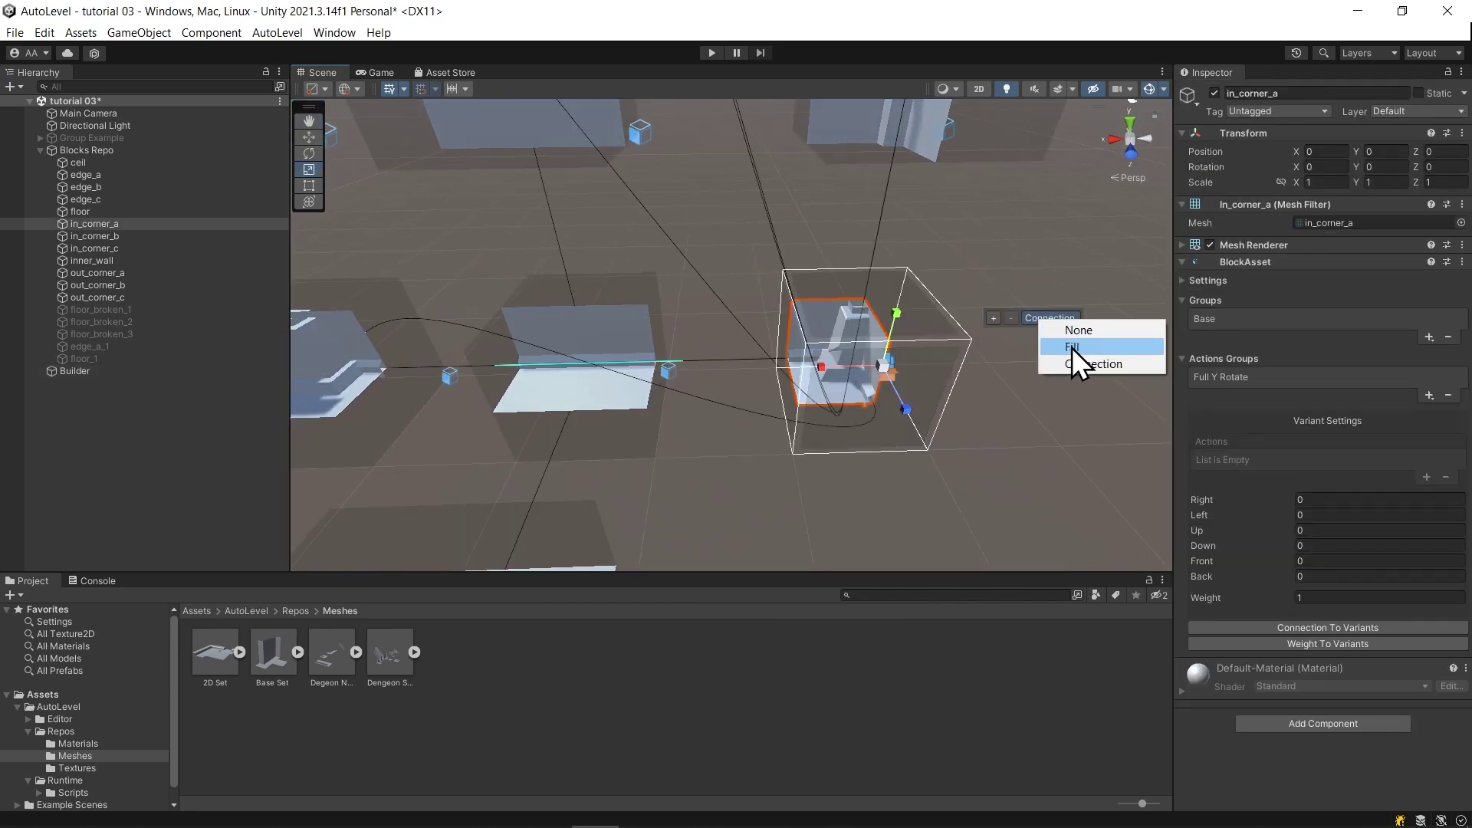
left_click(1092, 350)
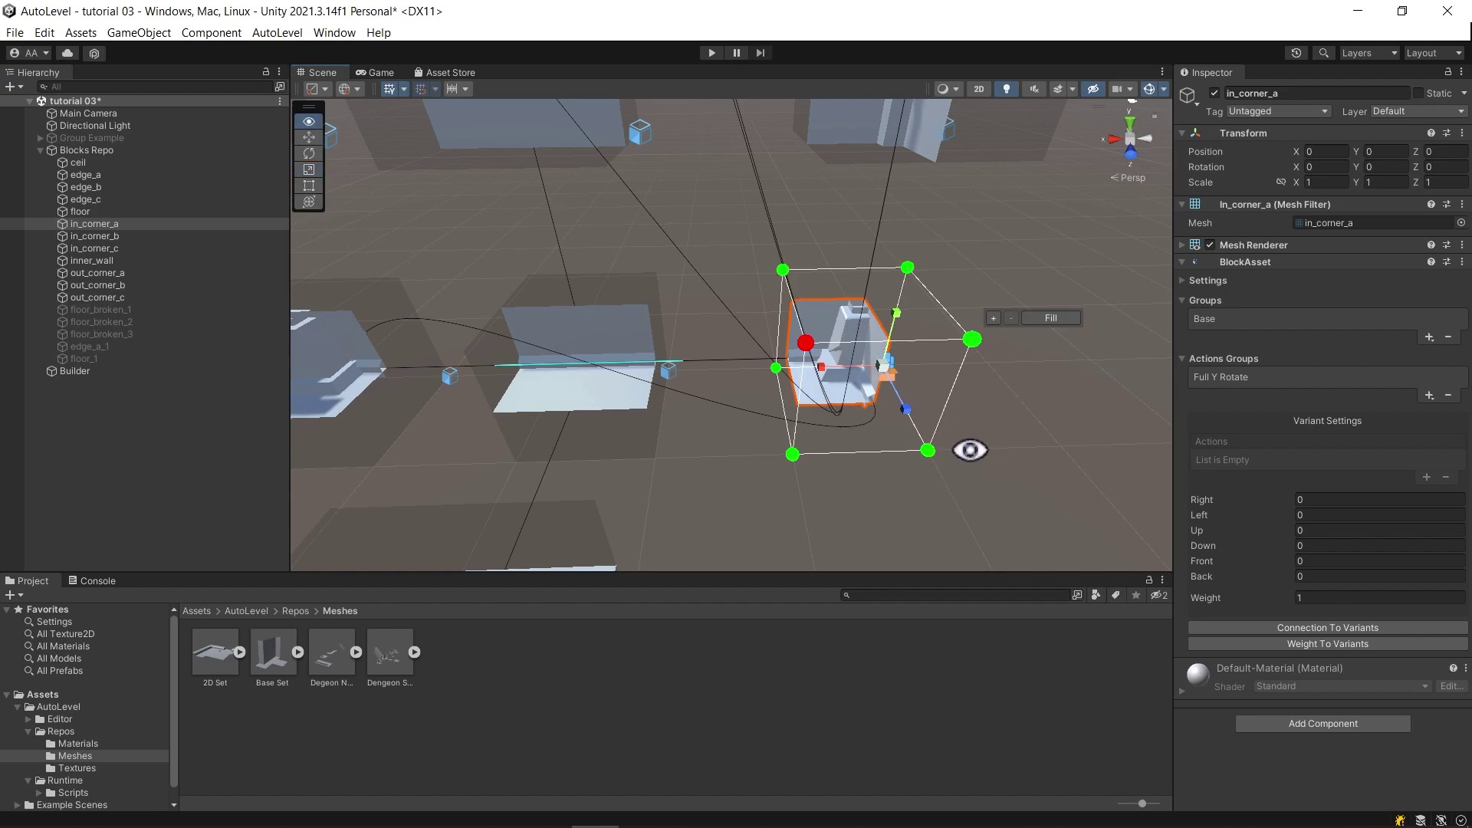
Examine the corner fill points of in_corner_a, edge_a, edge_b and the neighbouring blocks.
left_click_drag(969, 447, 820, 476, "alt")
key("f")
scroll(908, 449, "down", 5)
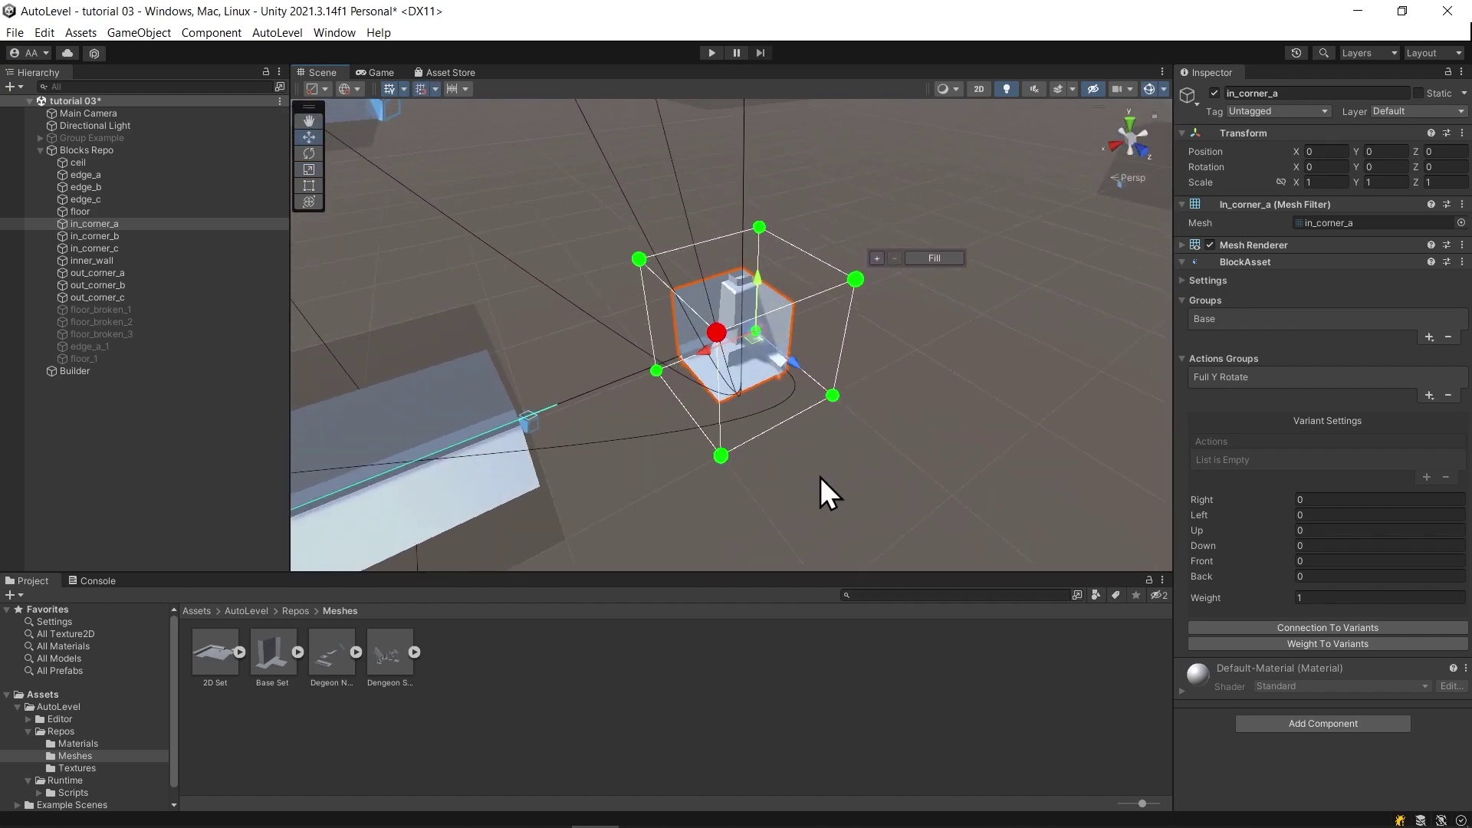
left_click_drag(700, 430, 785, 384, "alt")
left_click(694, 425)
scroll(630, 513, "down", 3)
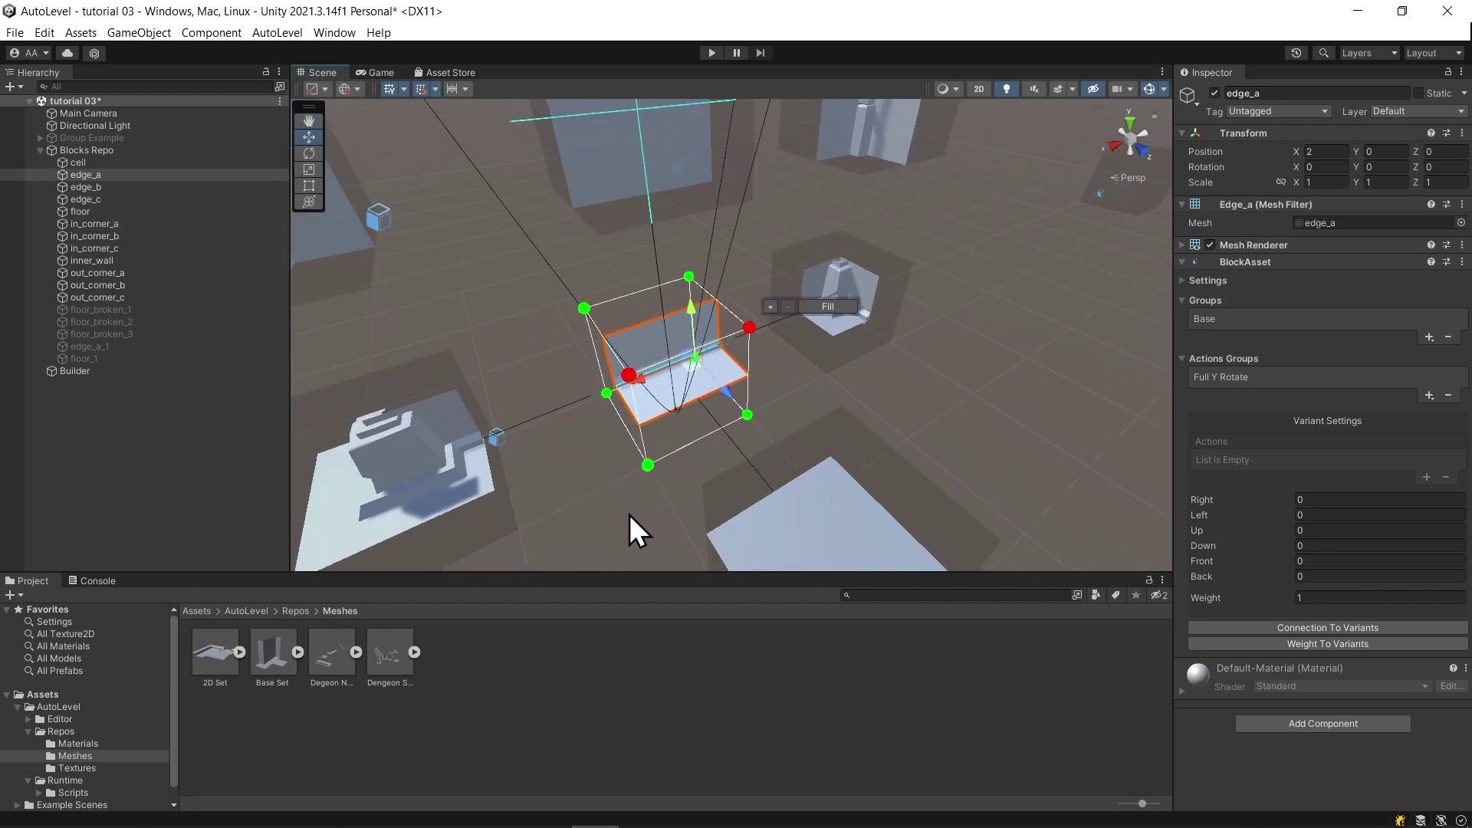
middle_click_drag(571, 500, 707, 459)
left_click(624, 446)
left_click_drag(719, 502, 798, 259, "alt")
middle_click_drag(811, 250, 756, 313)
left_click(756, 290)
scroll(770, 334, "down", 3)
left_click(770, 337)
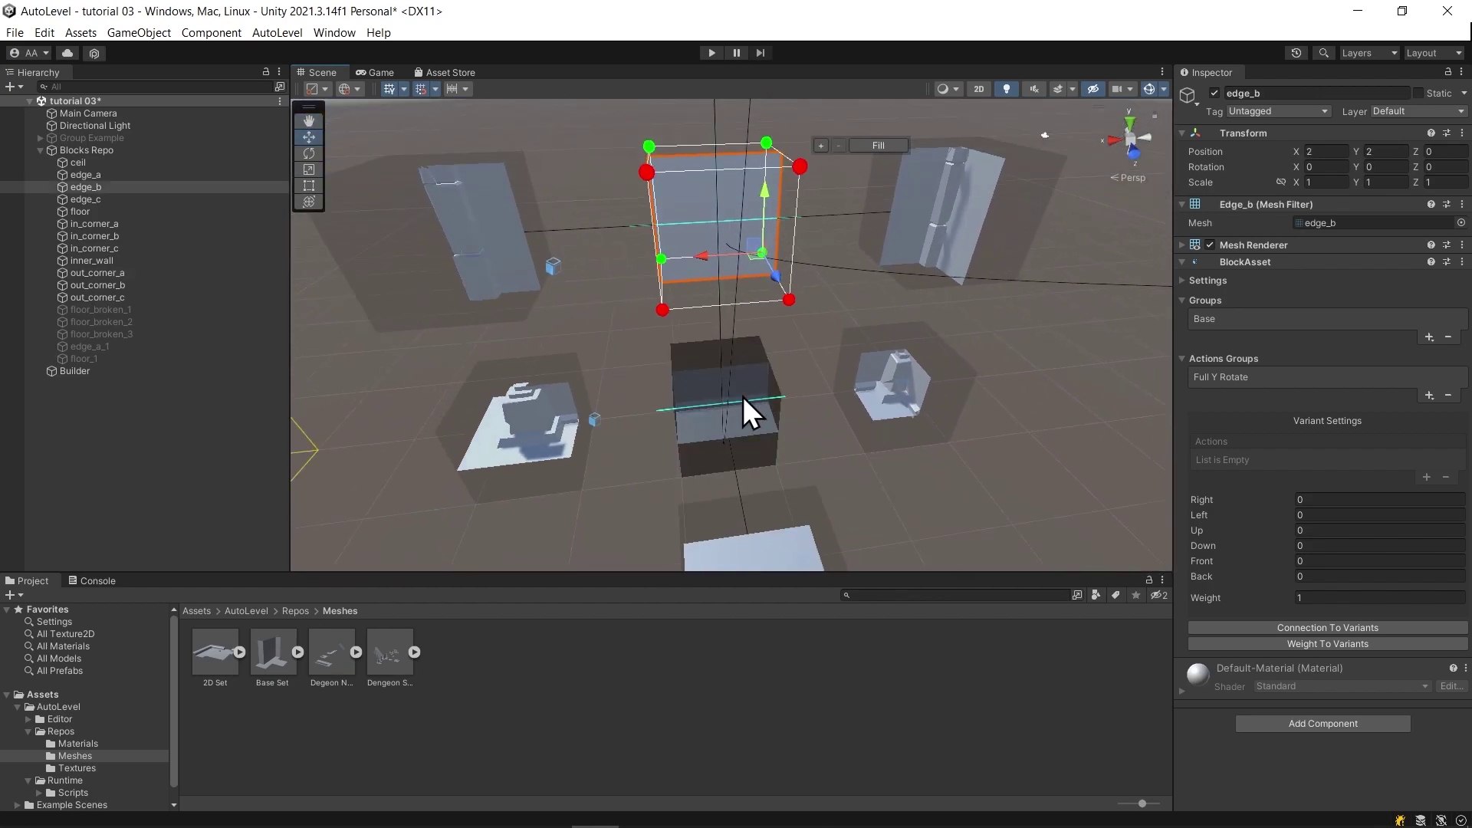
Switch the remaining green upper front fill point of the edge_a block to red.
key("f")
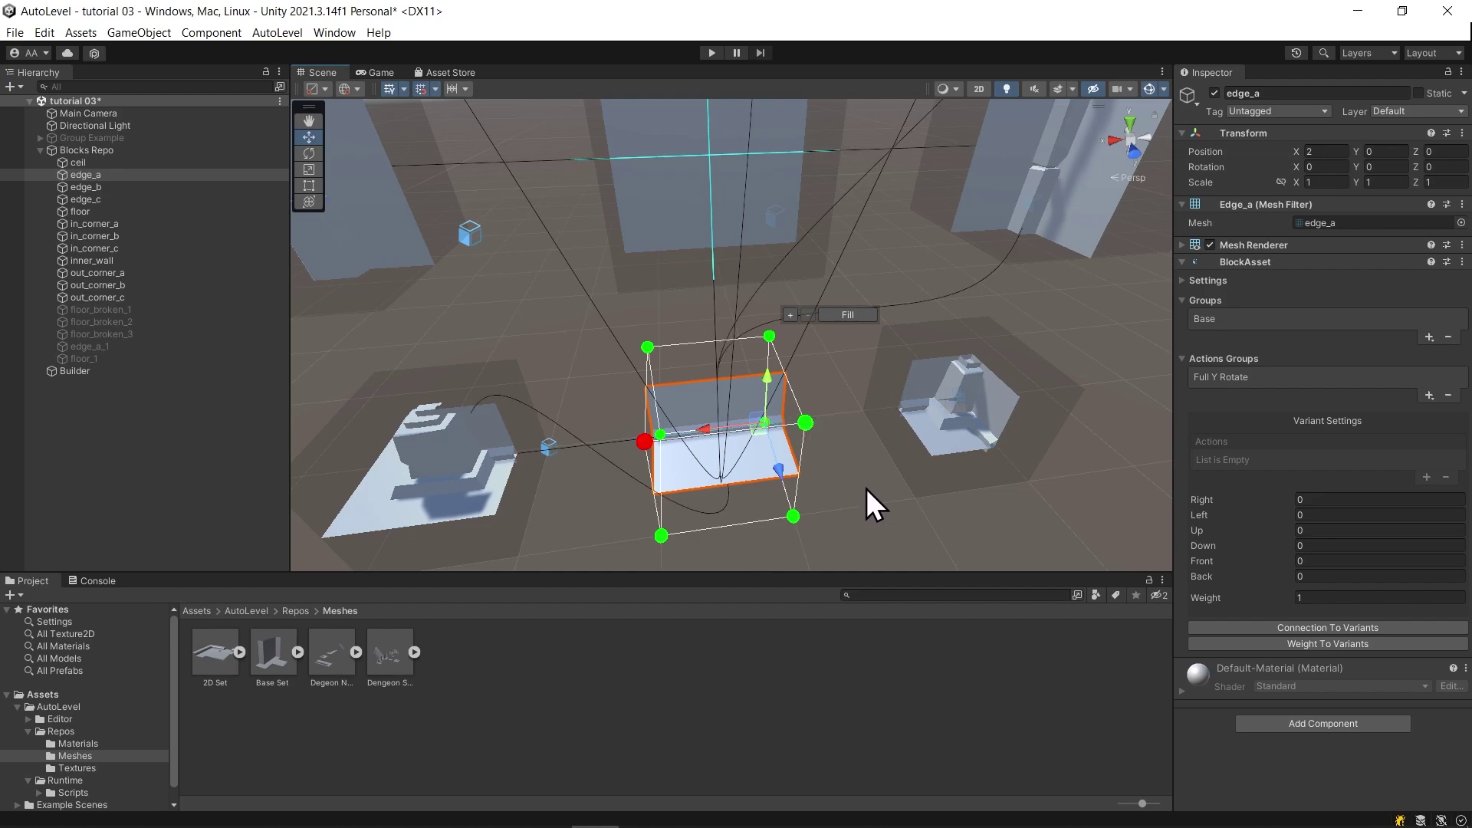
left_click(805, 423)
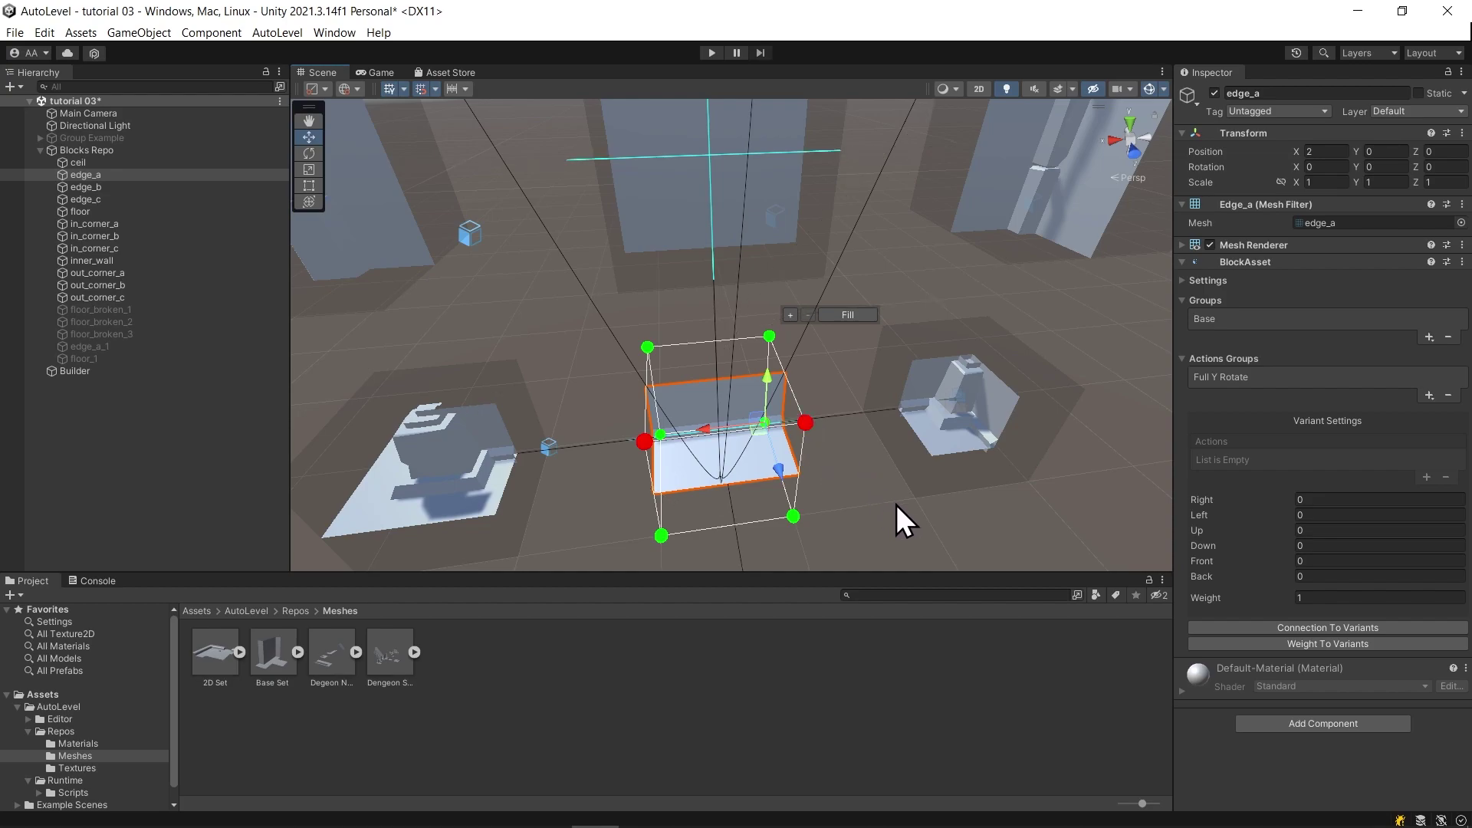
scroll(877, 476, "up", 1)
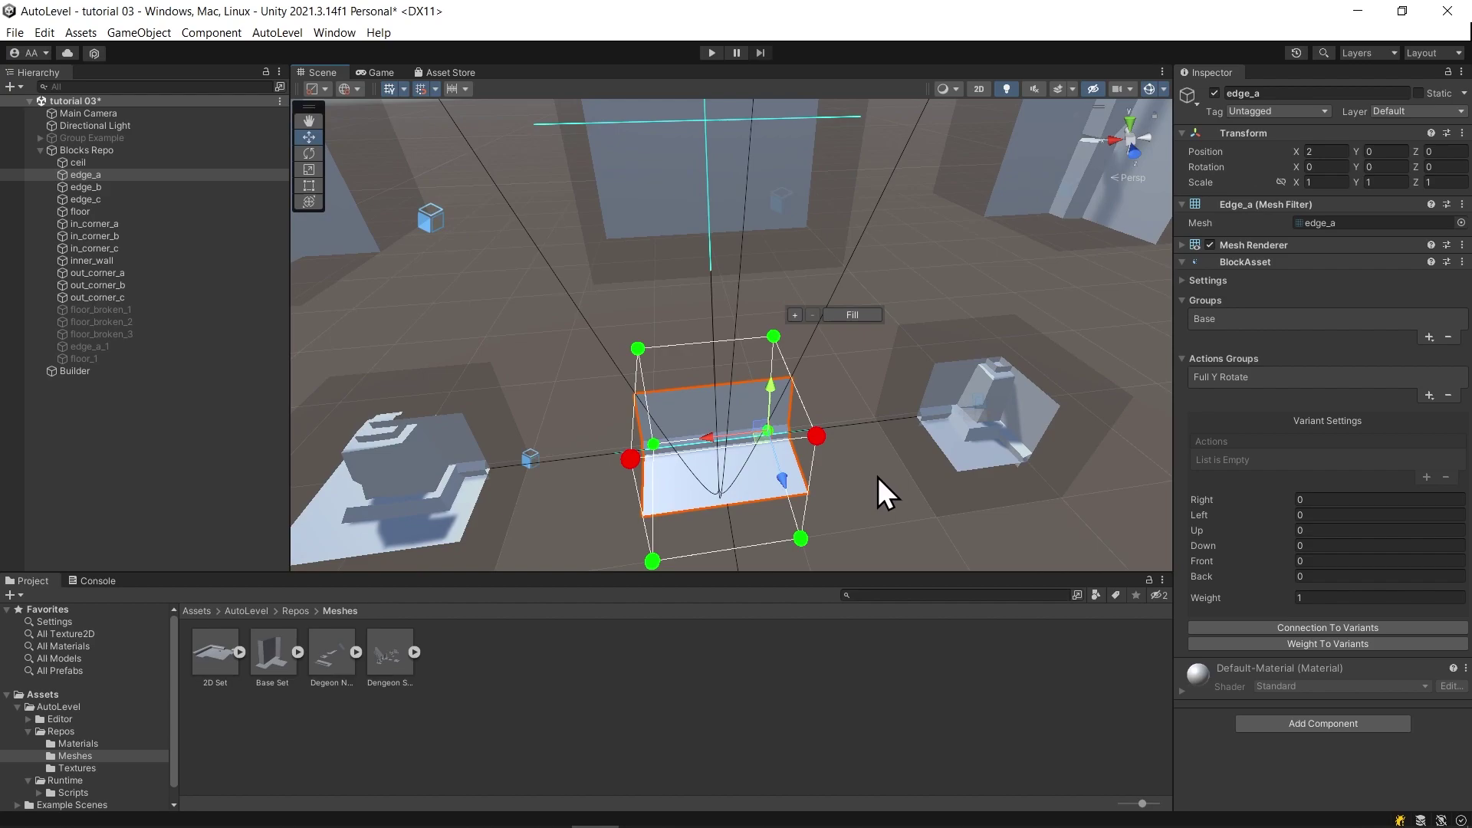
left_click_drag(874, 476, 766, 477, "alt")
middle_click_drag(765, 477, 775, 437)
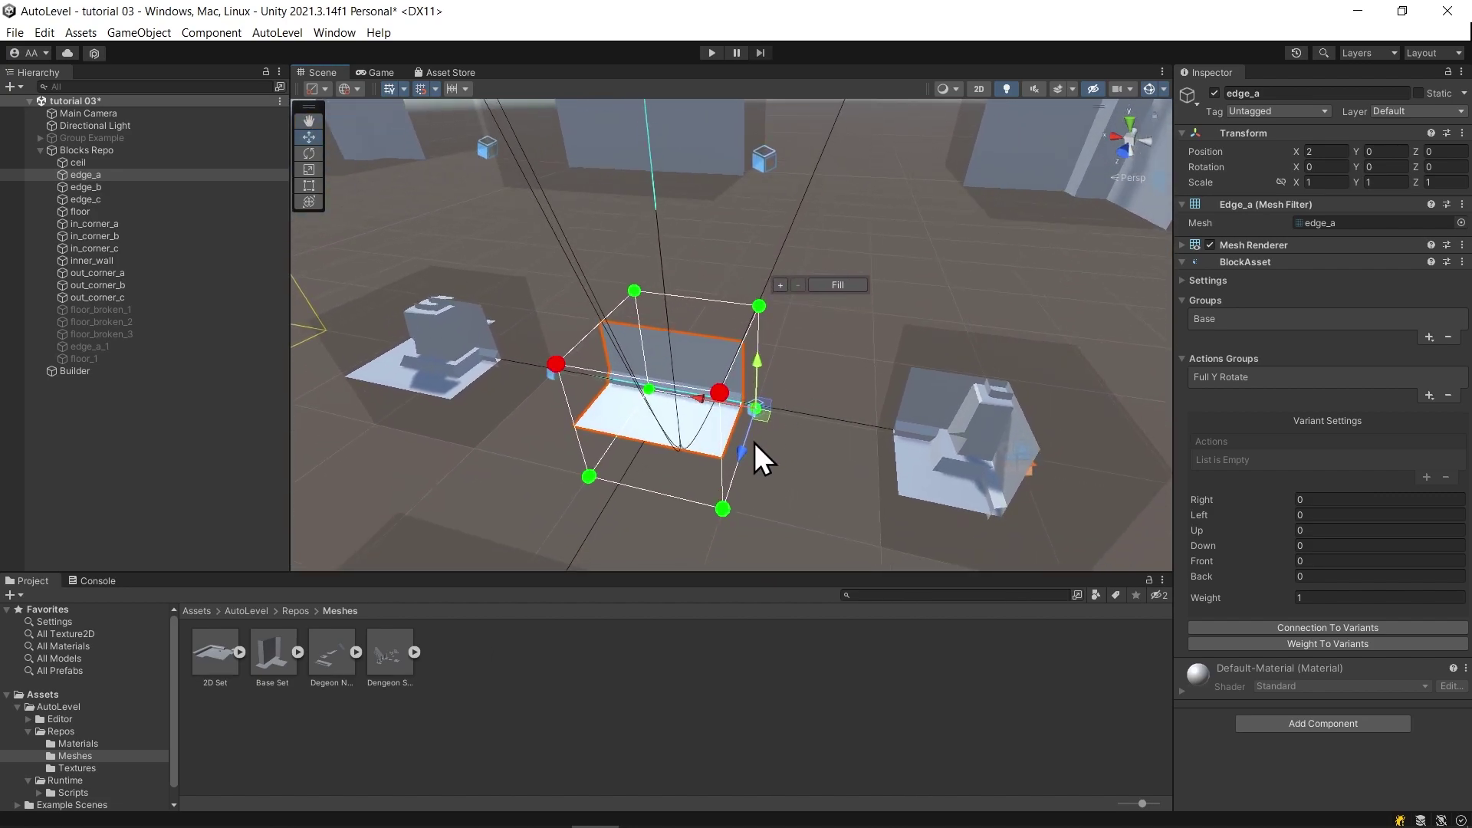
Examine the fill points of edge_a from several angles and compare them with those of in_corner_a.
left_click_drag(759, 453, 790, 418, "alt")
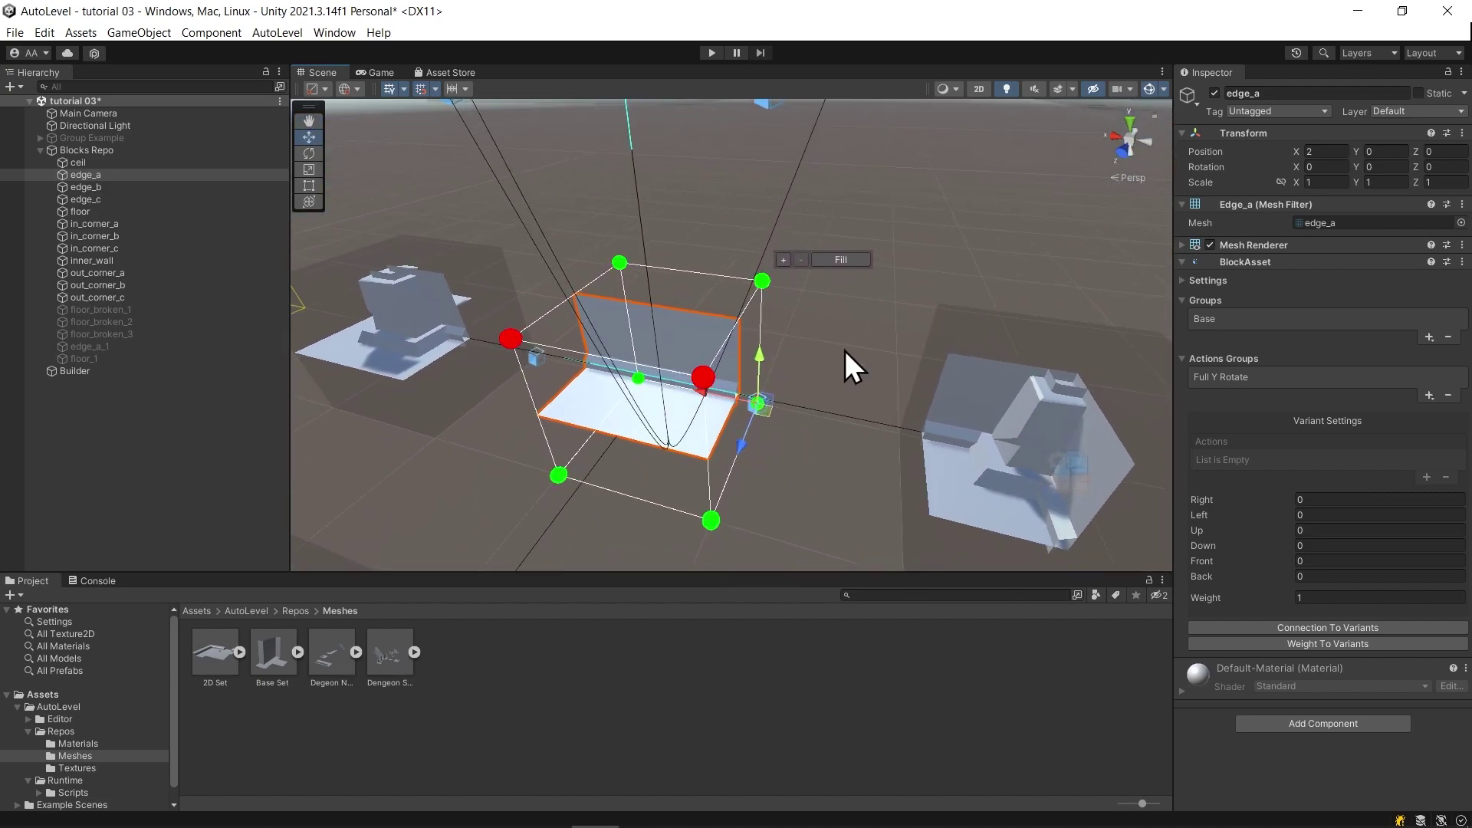
left_click_drag(793, 288, 701, 325, "alt")
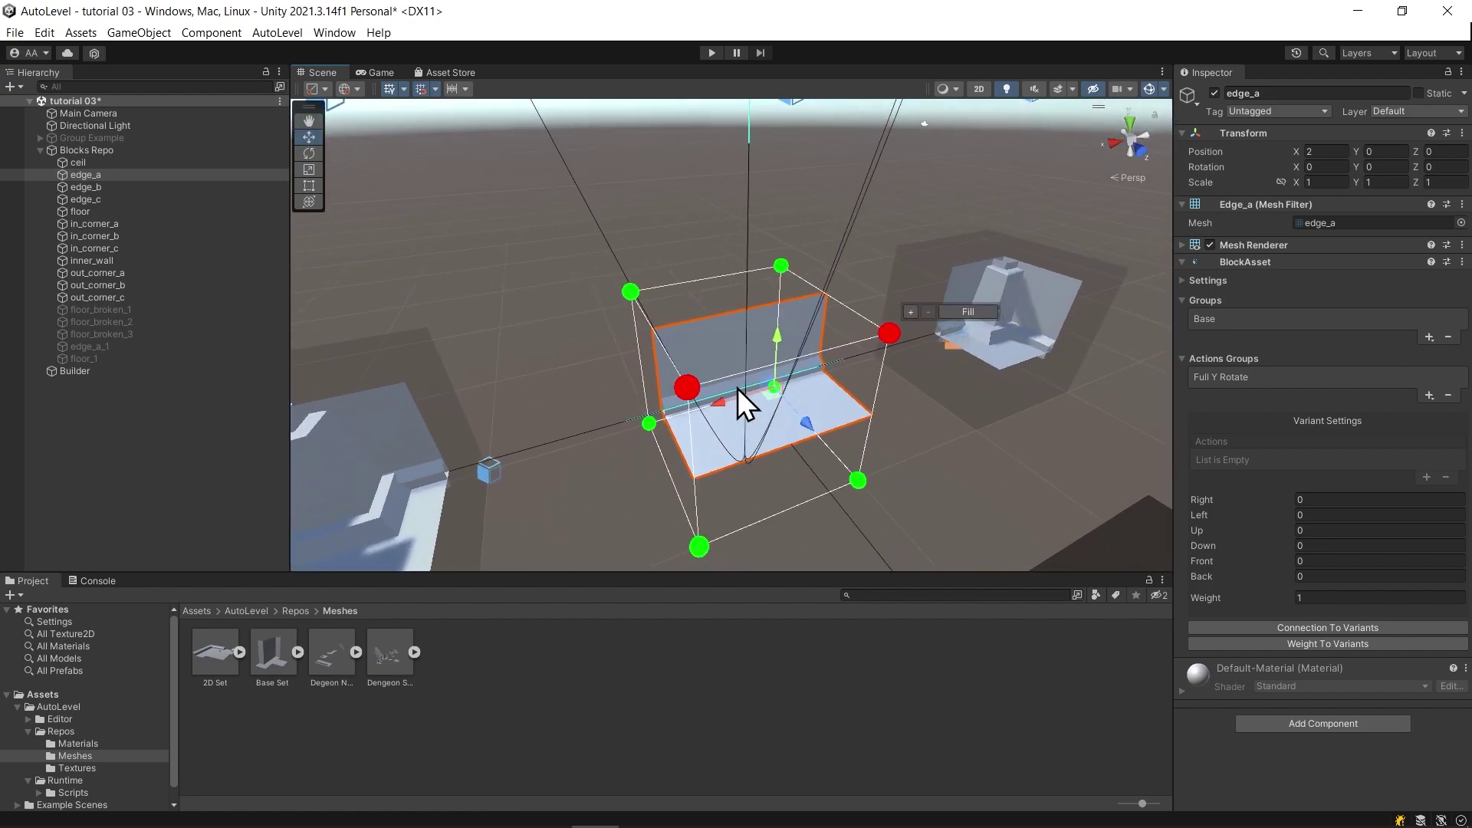
left_click_drag(1038, 423, 854, 417, "alt")
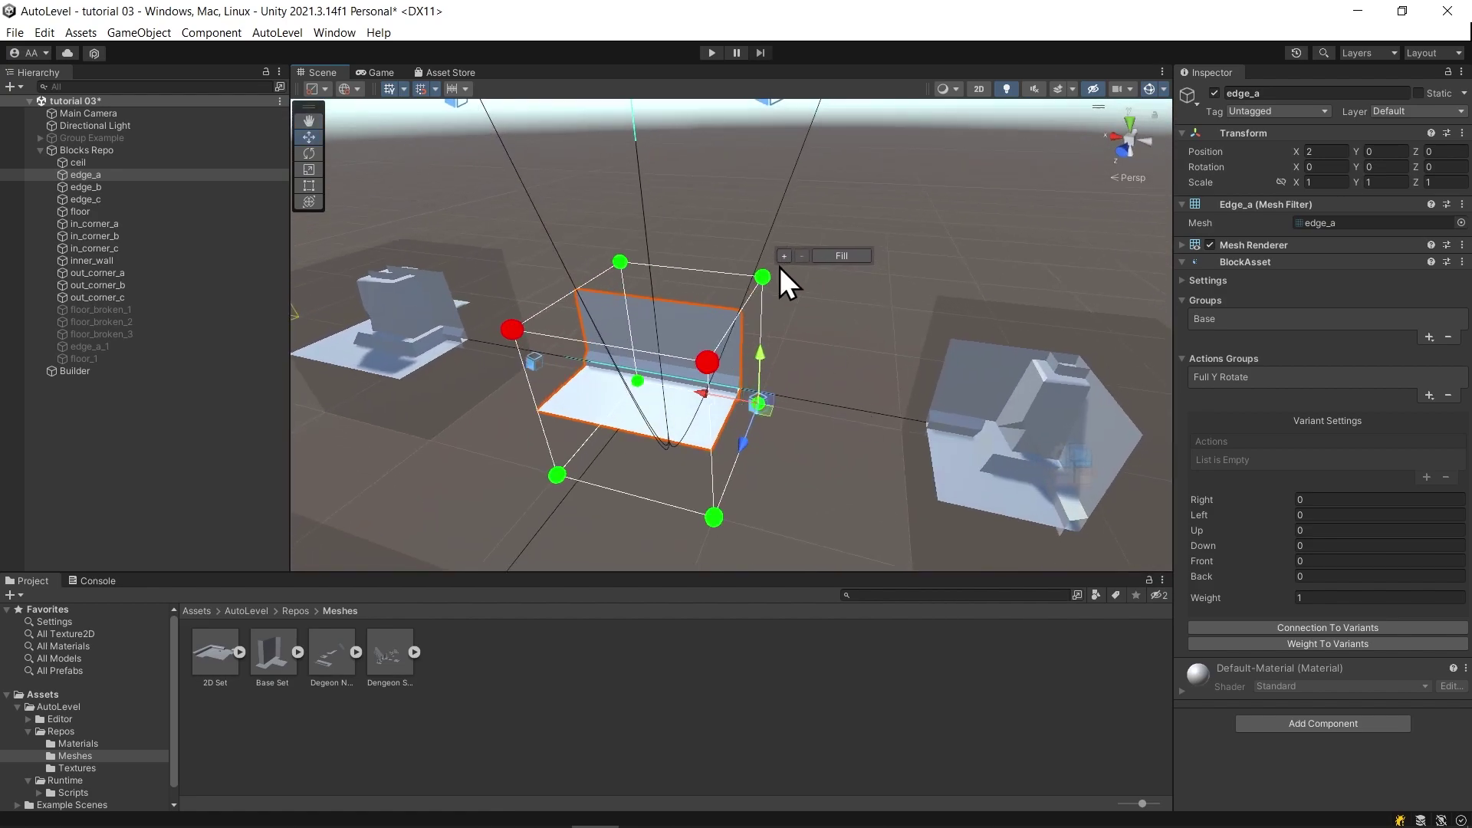
left_click(983, 422)
left_click_drag(983, 421, 974, 302, "alt")
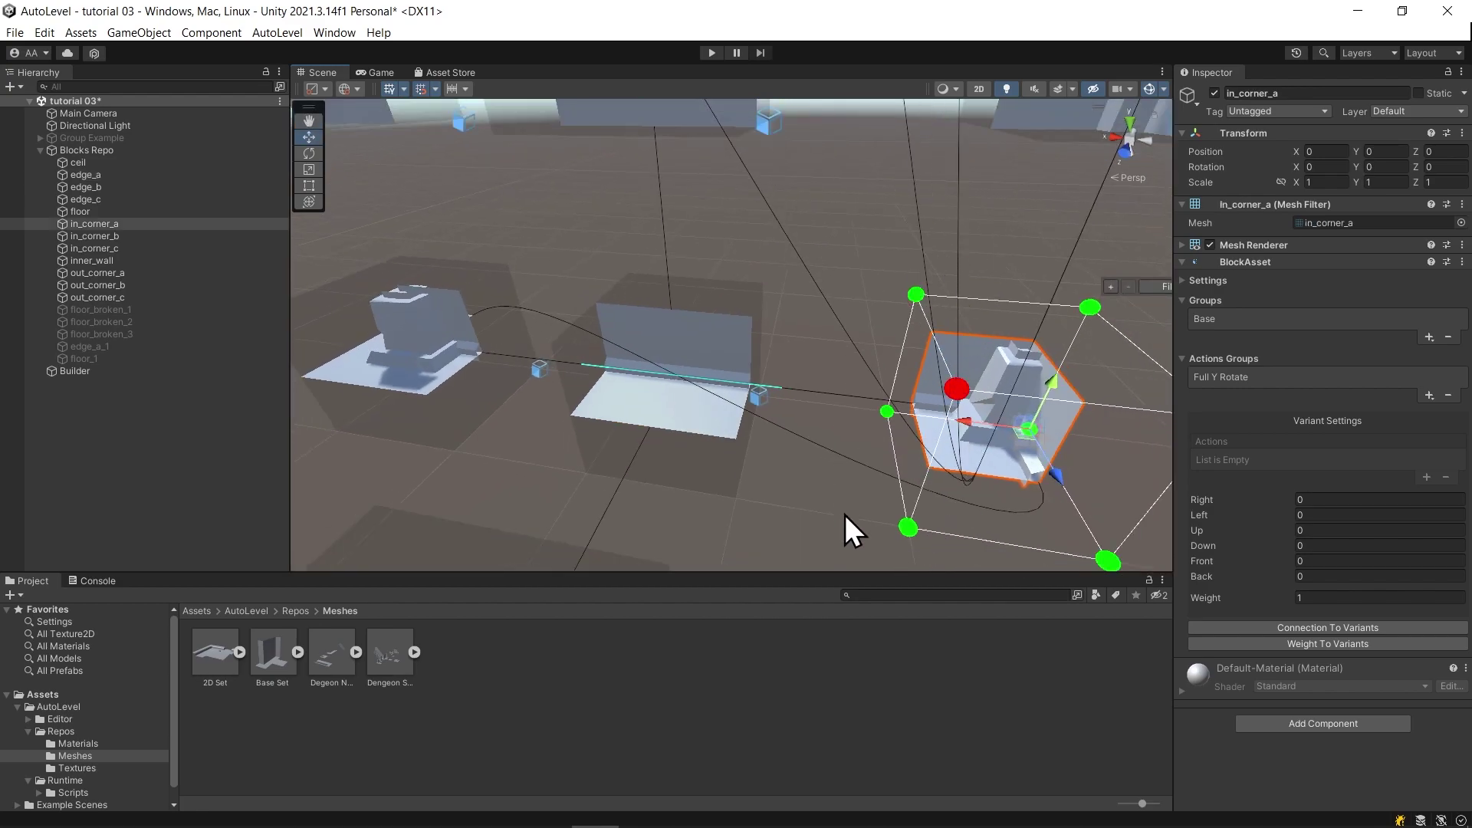
left_click(699, 374)
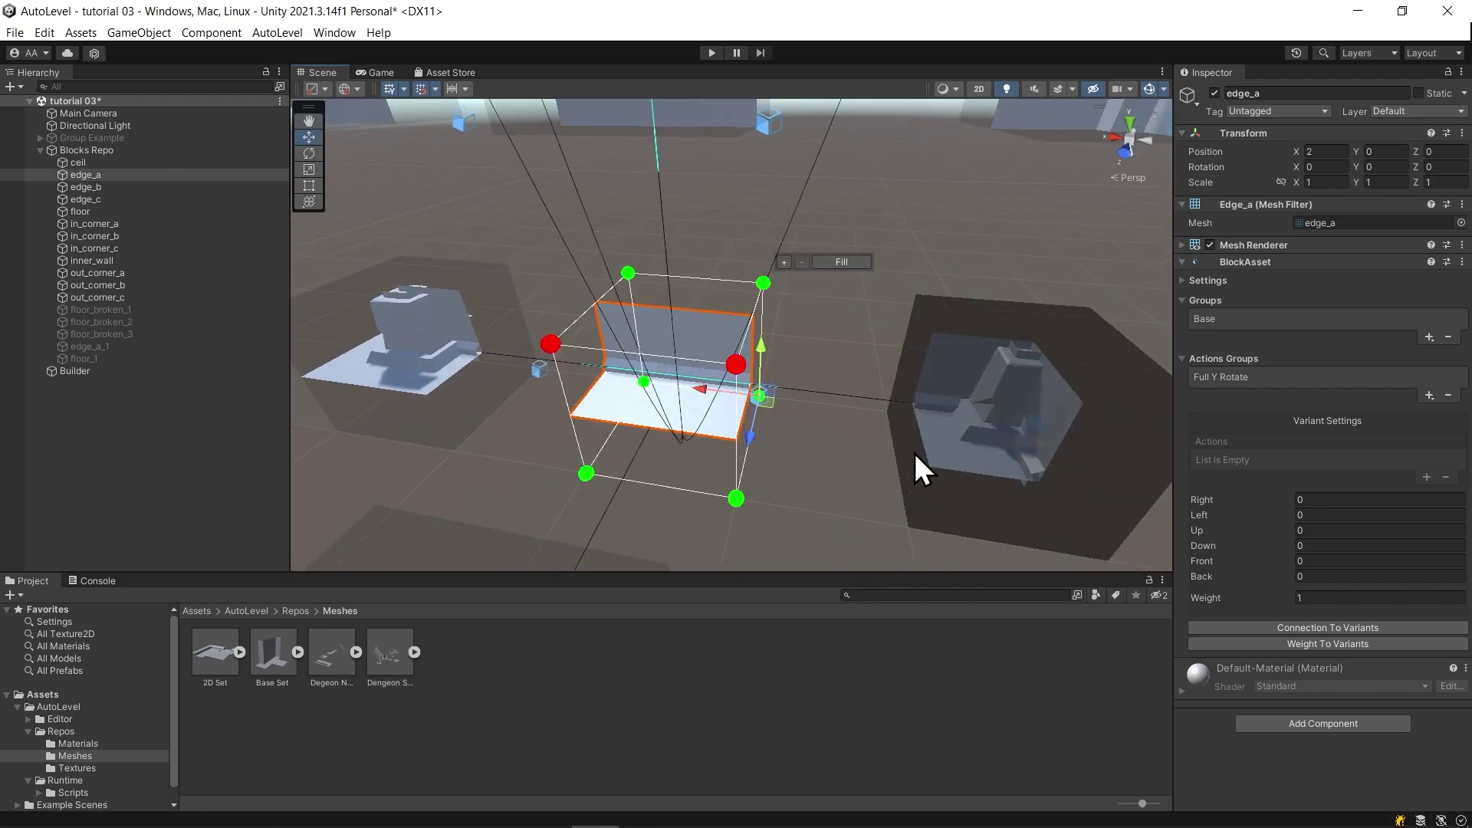
left_click(913, 452)
left_click_drag(966, 424, 932, 429)
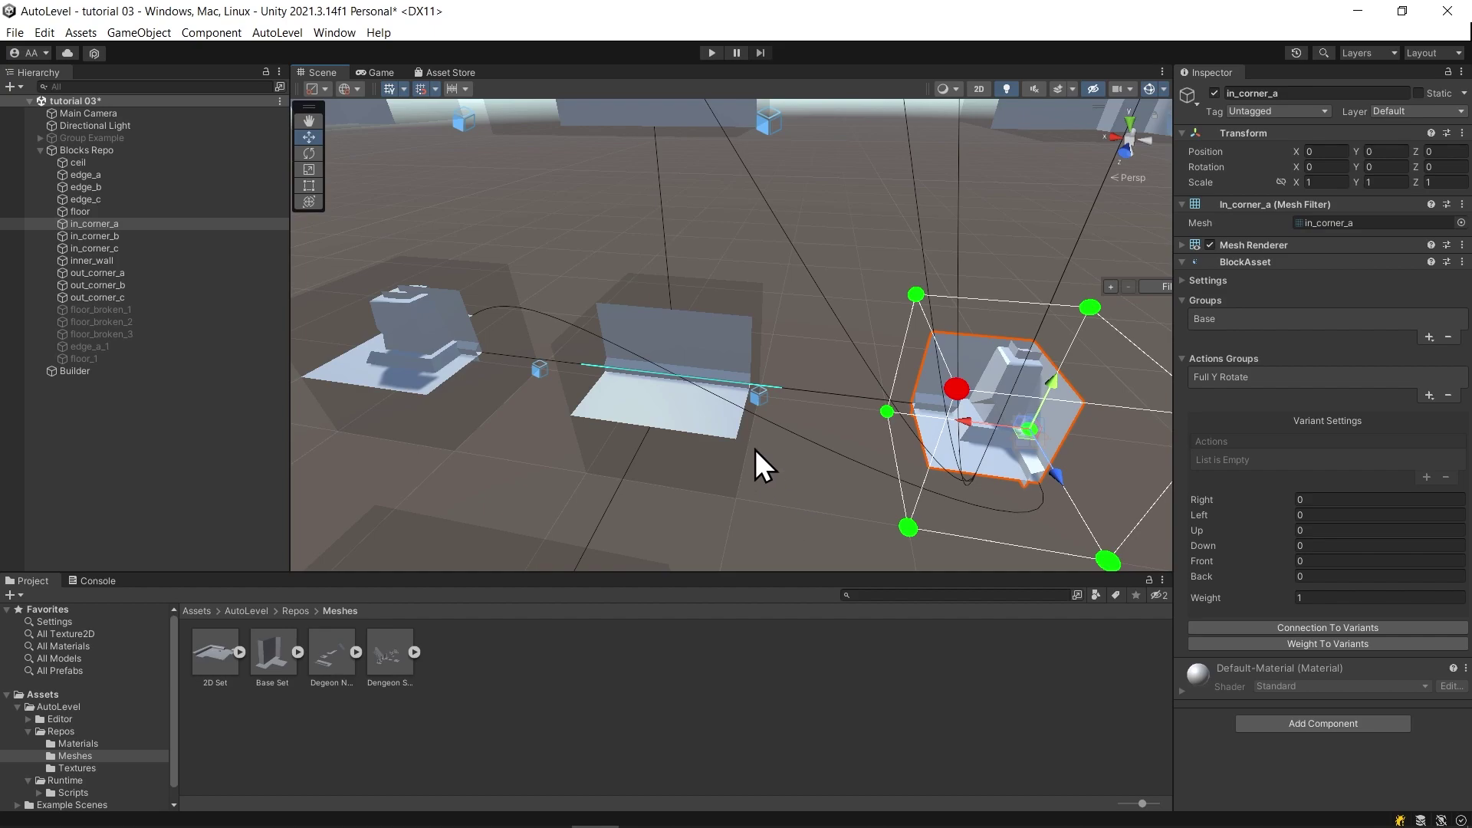
scroll(759, 370, "down", 3)
middle_click_drag(759, 370, 729, 417)
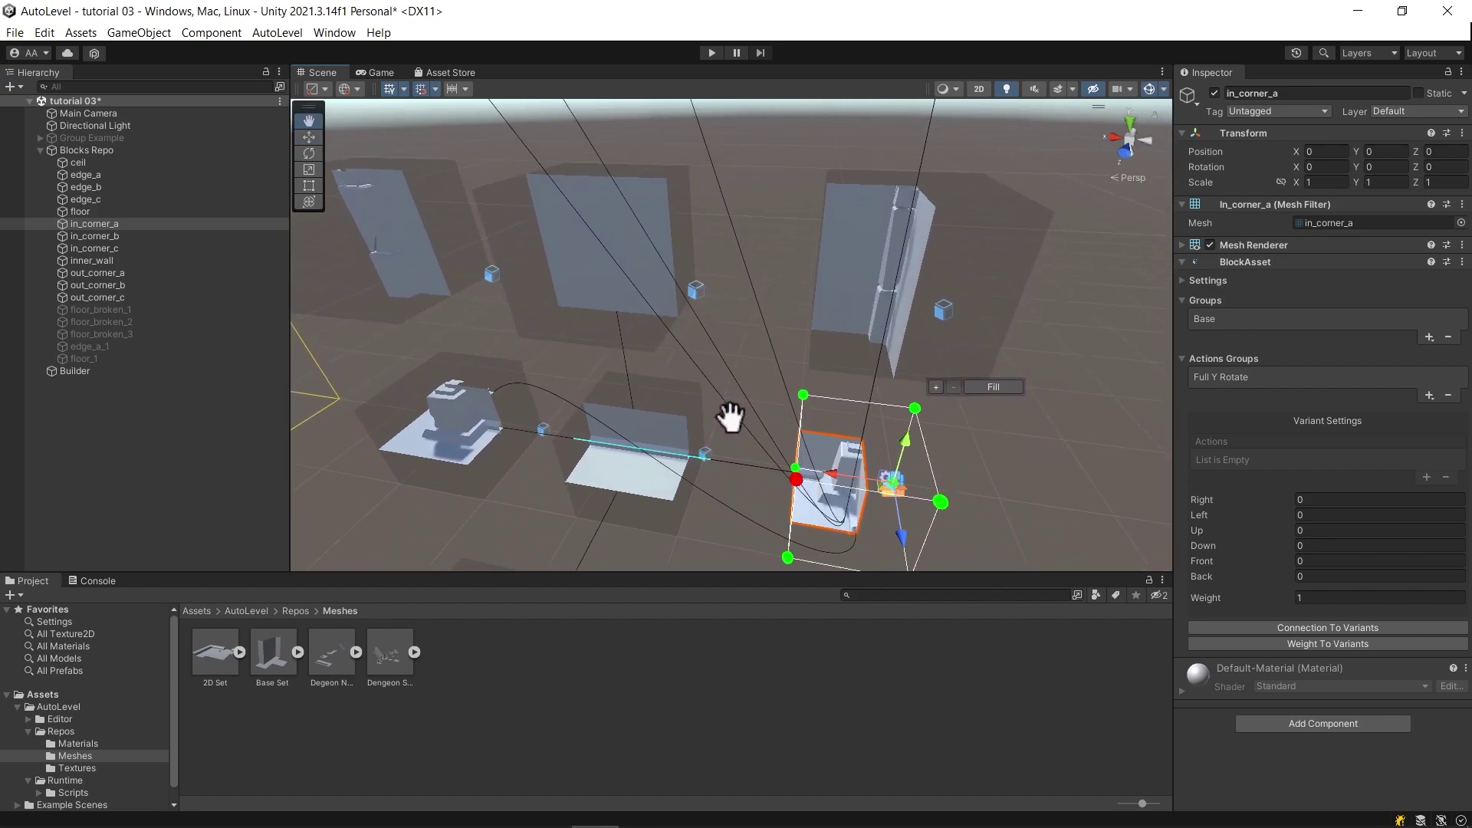
Try placing in_corner_a beside edge_b at position 1, 2, 0 to compare adjoining fill points, and undo the move.
left_click(611, 302)
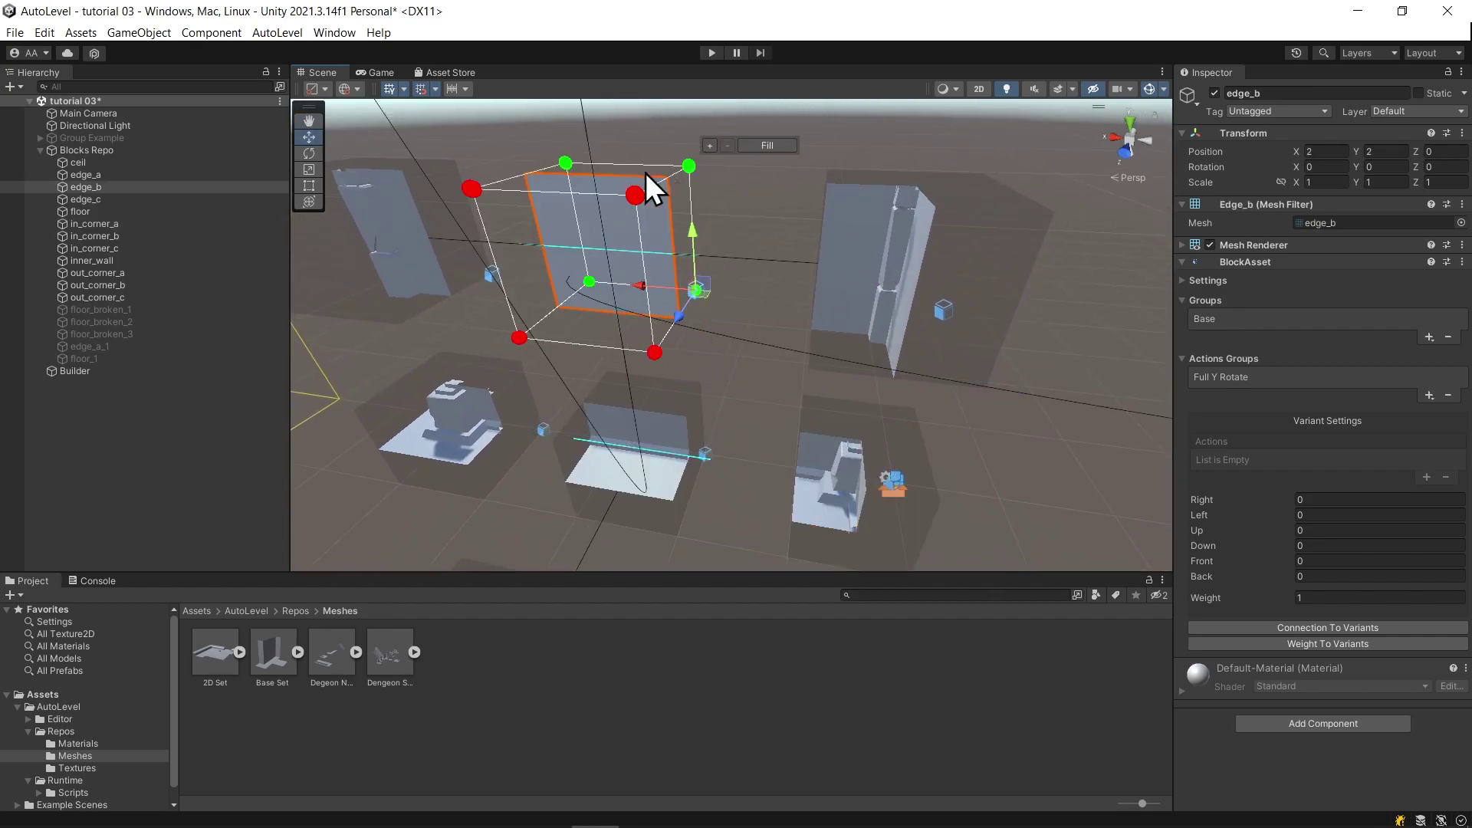
left_click(831, 467)
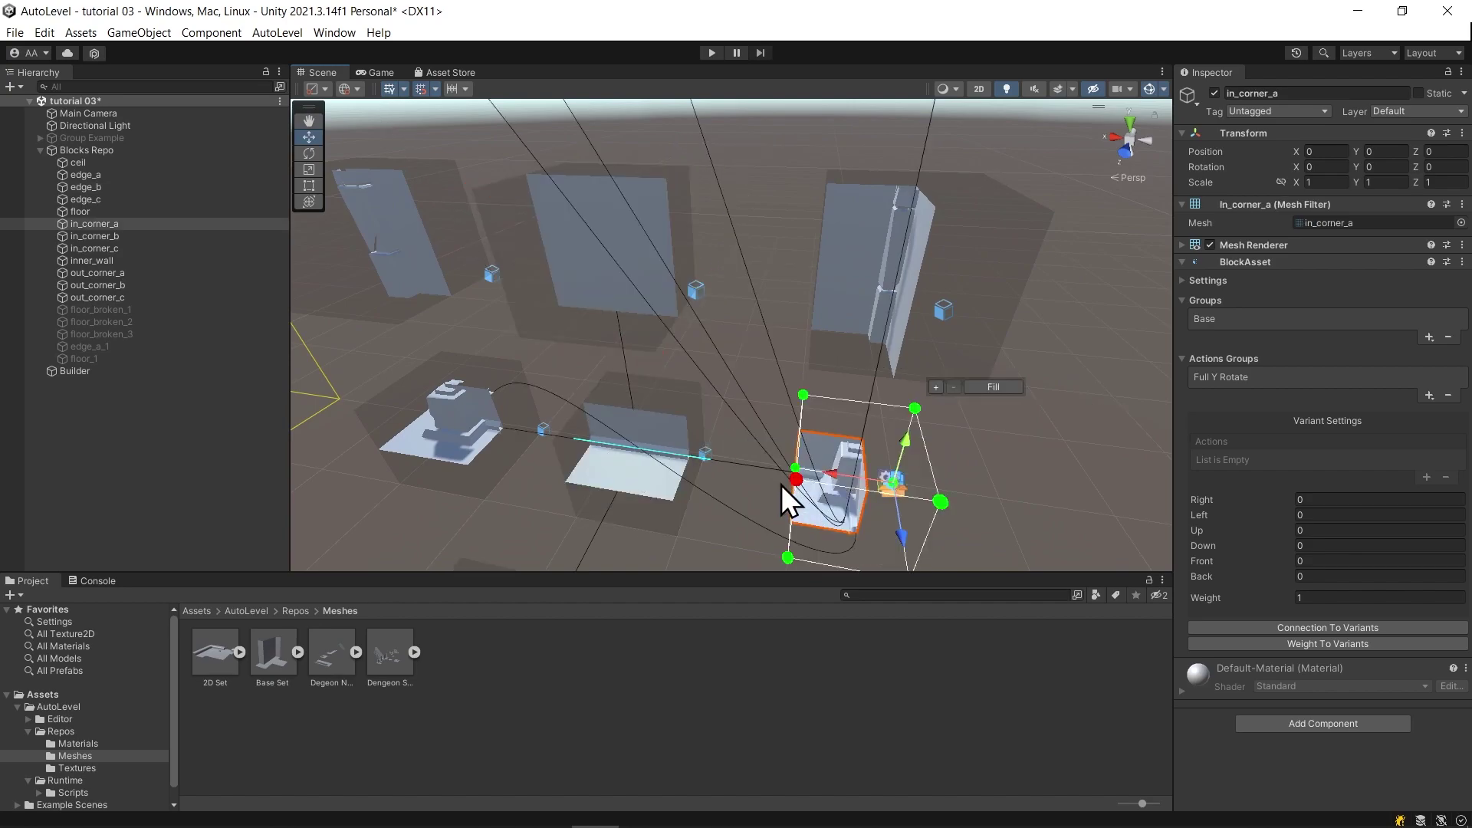
left_click_drag(885, 475, 748, 301)
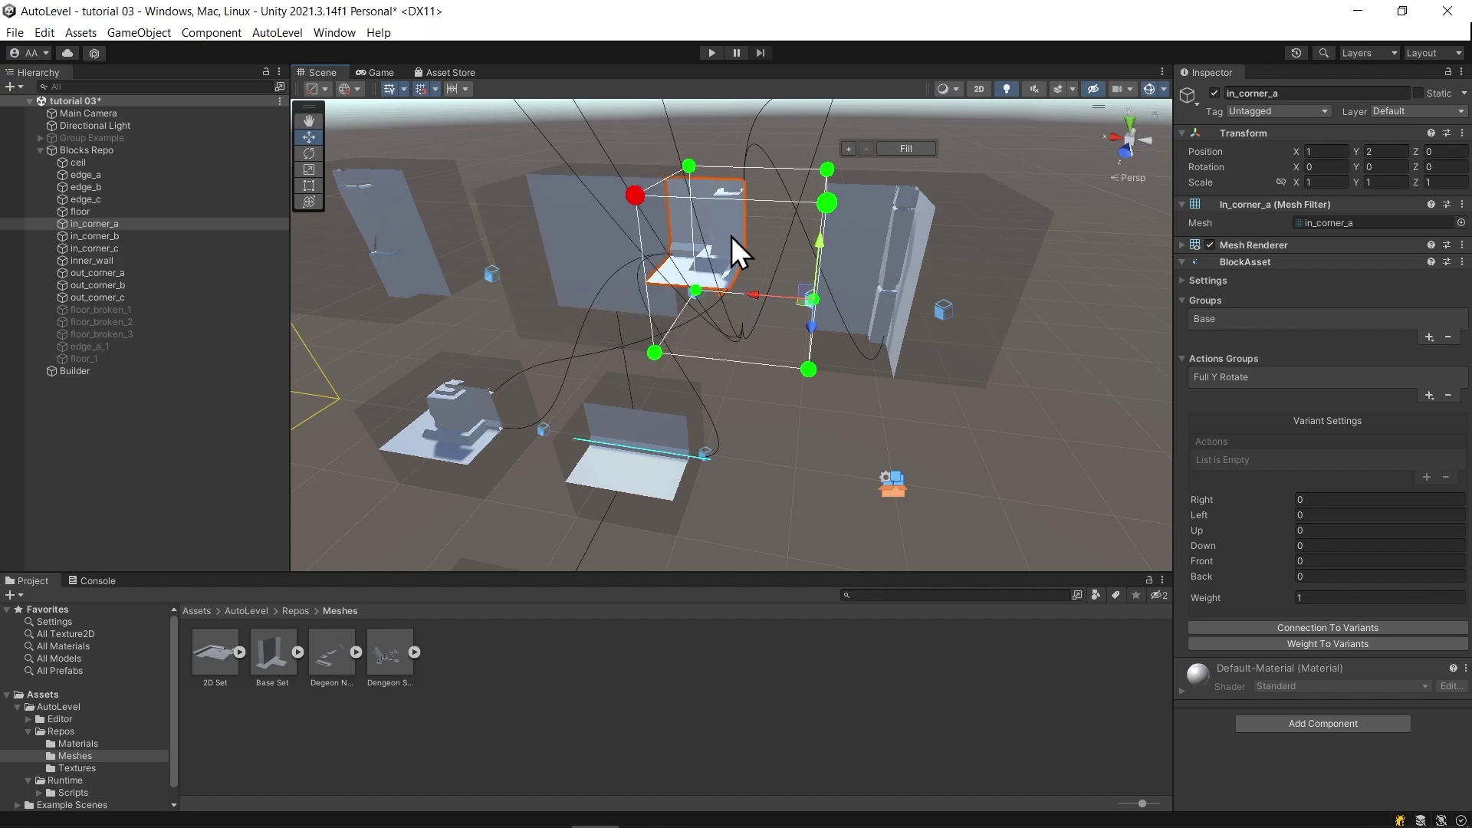
key("ctrl+z")
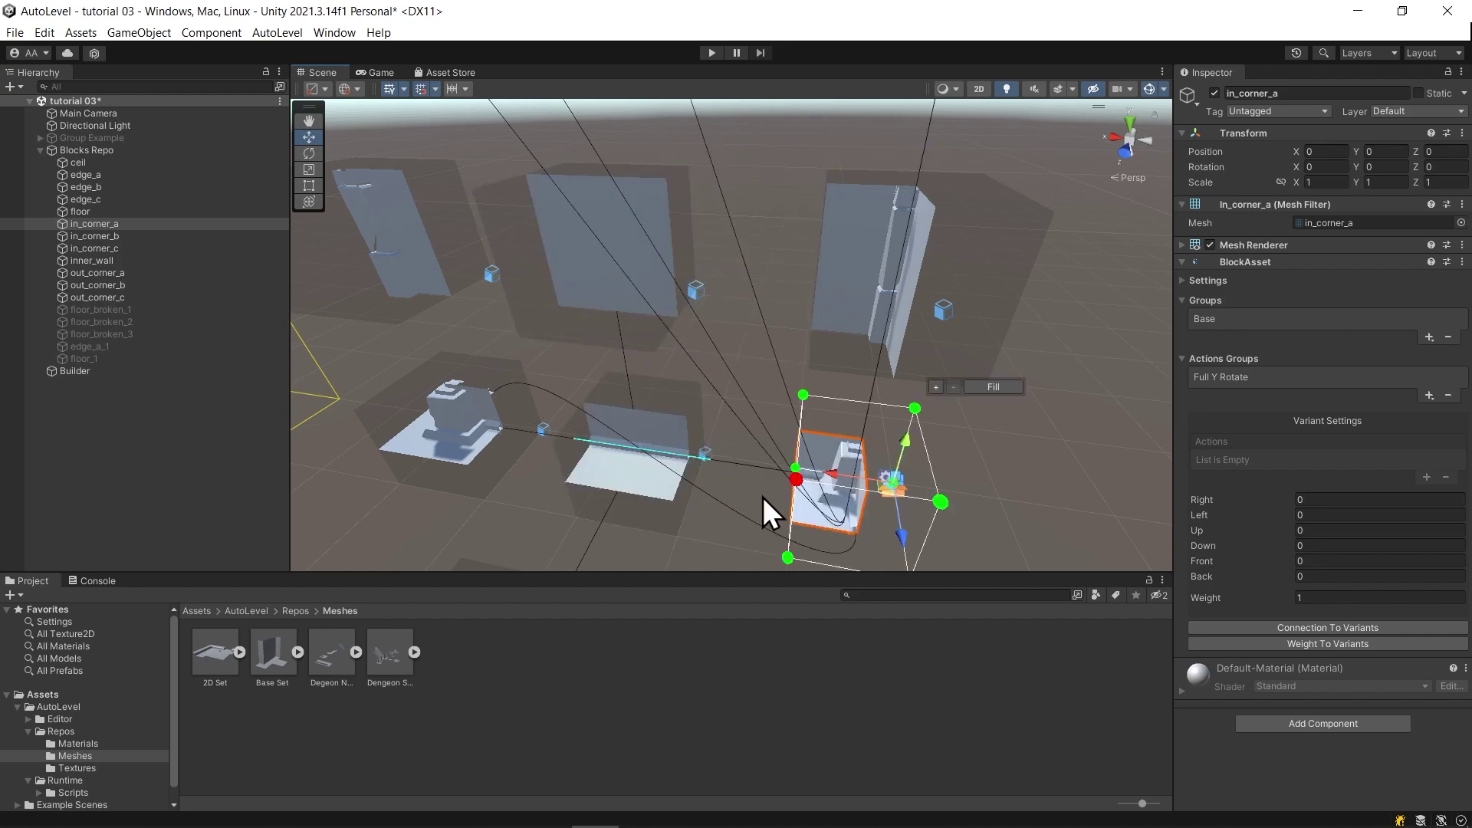
Examine the fill points of the floor block and of the edge_b wall block.
middle_click_drag(742, 483, 794, 304)
left_click_drag(795, 306, 784, 318, "alt")
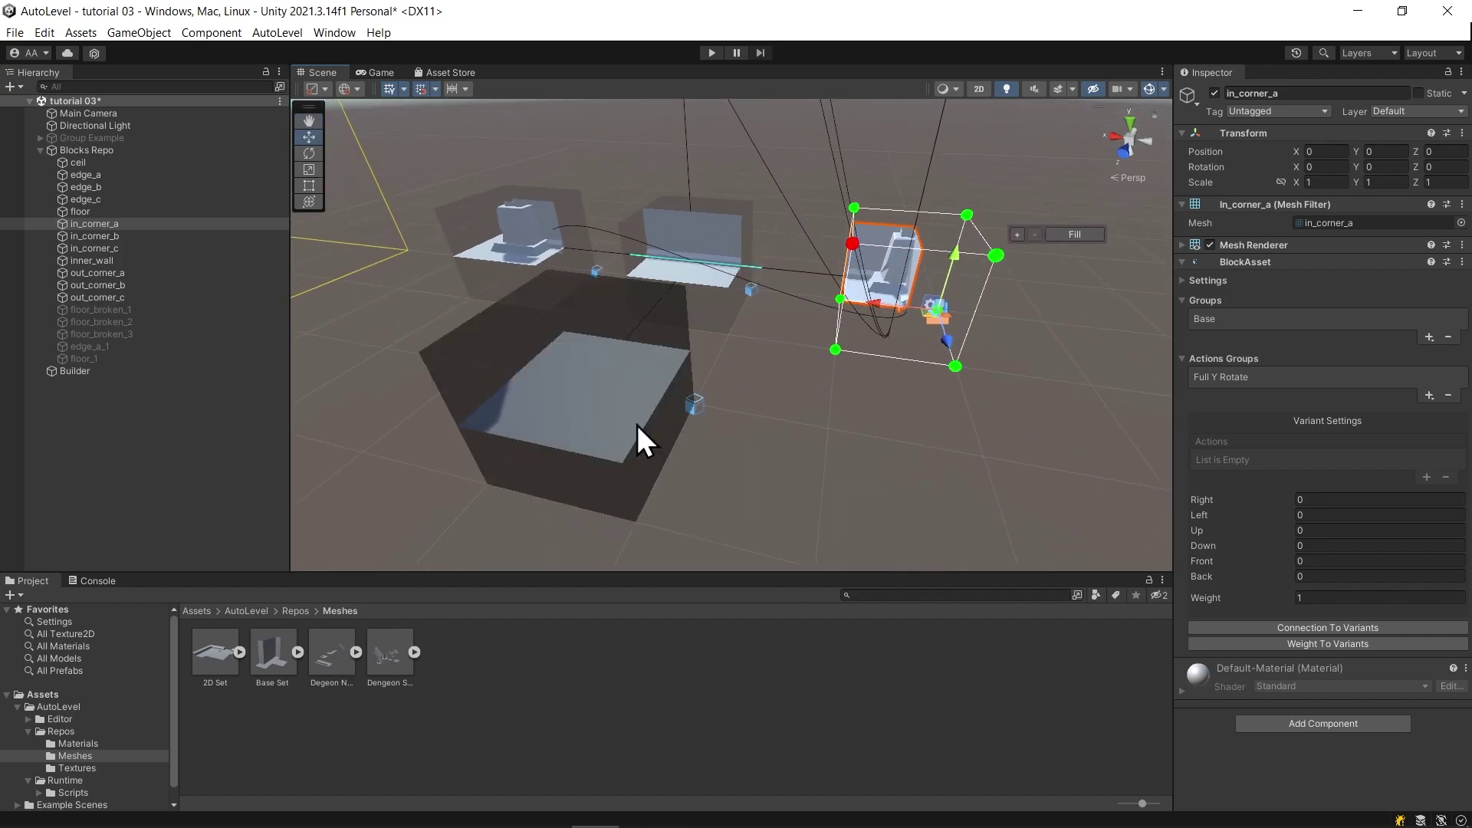
left_click(637, 425)
left_click_drag(677, 506, 651, 526, "alt")
scroll(660, 505, "down", 2)
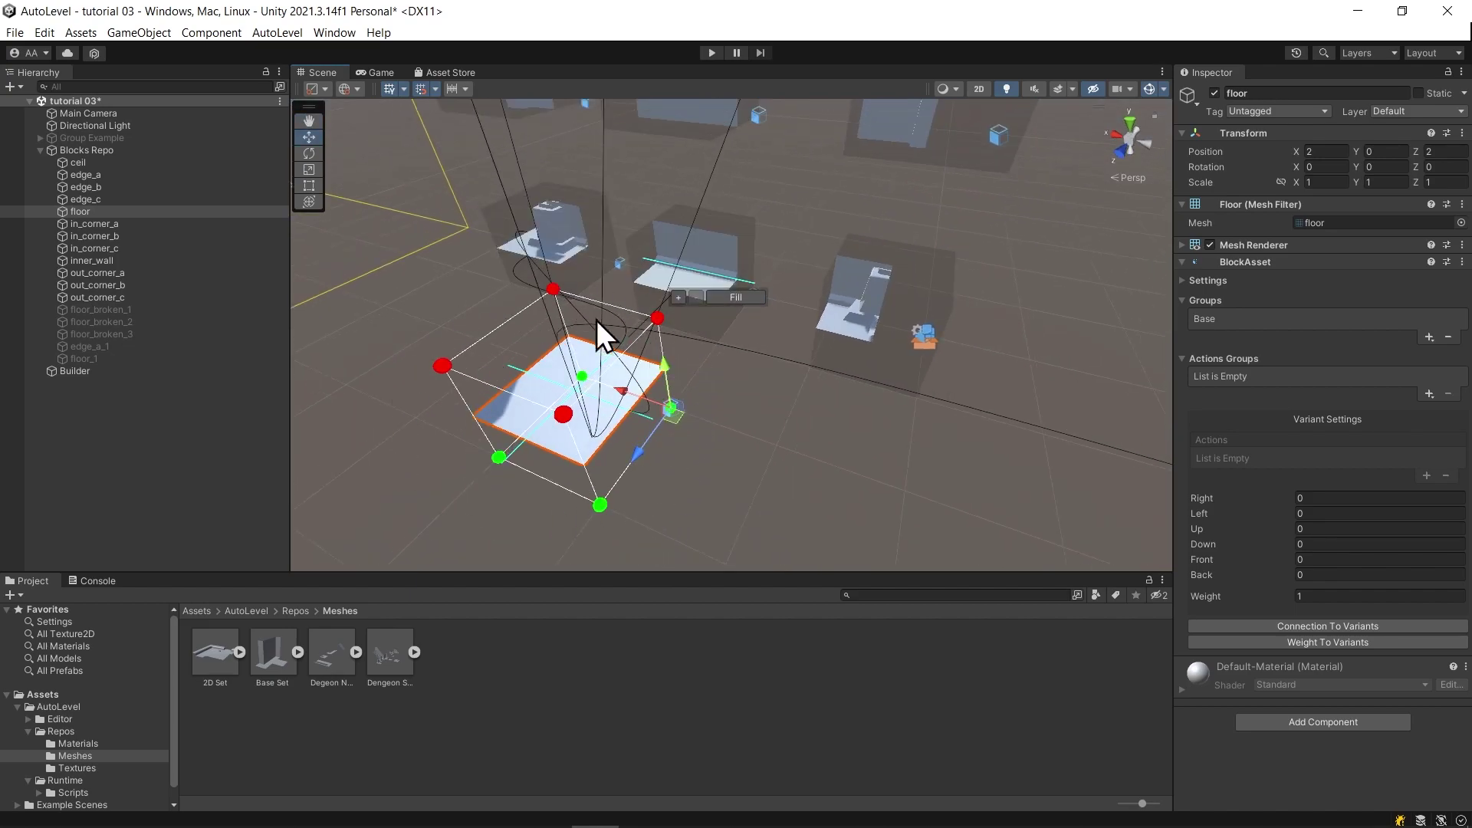
left_click(771, 480)
middle_click_drag(756, 383, 764, 418)
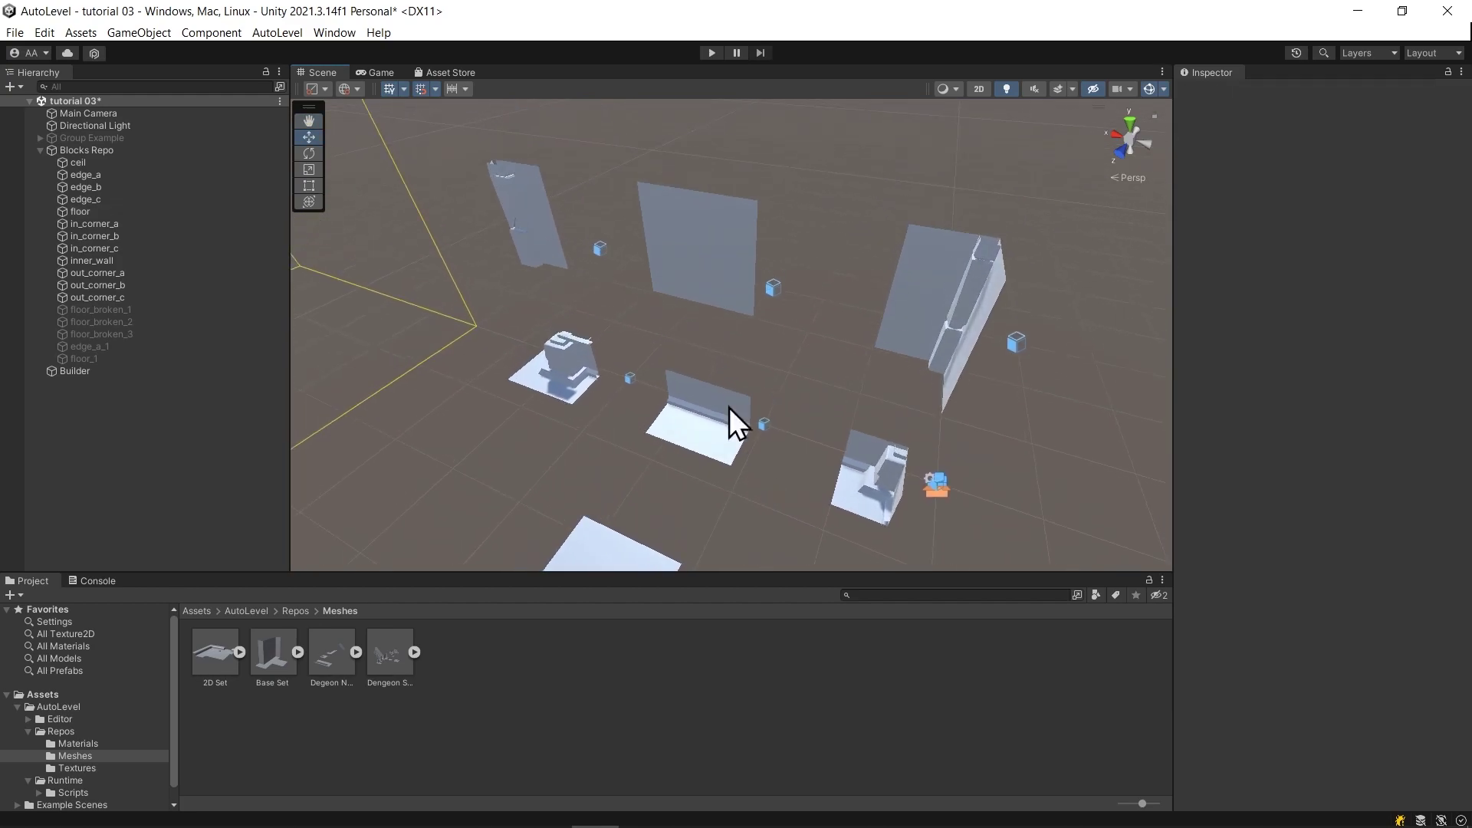
left_click(690, 287)
left_click_drag(644, 340, 573, 380, "alt")
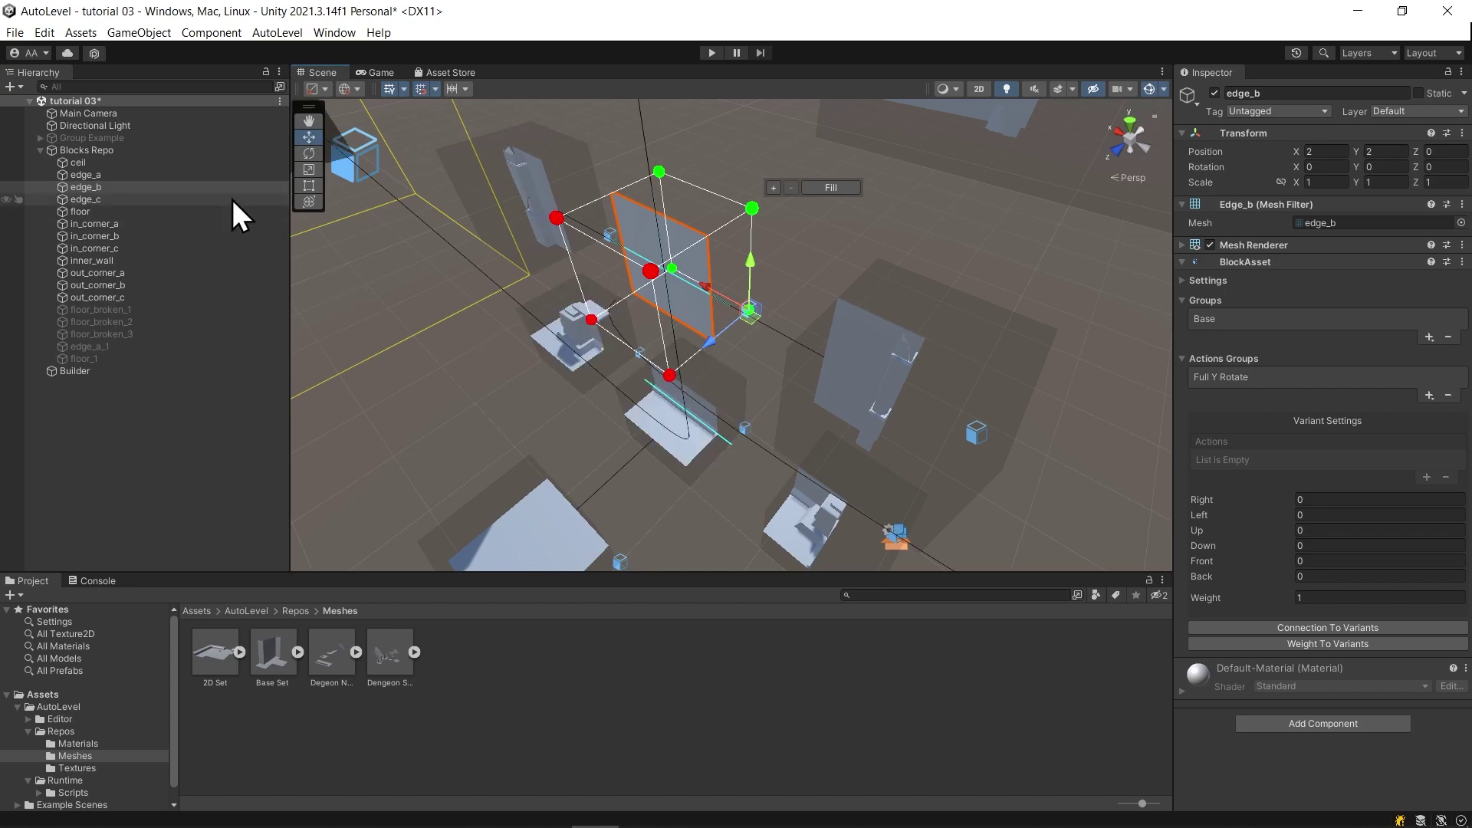
Expand the Group Example object and activate it to show its Solid and Empty cubes.
left_click(40, 138)
left_click(98, 140)
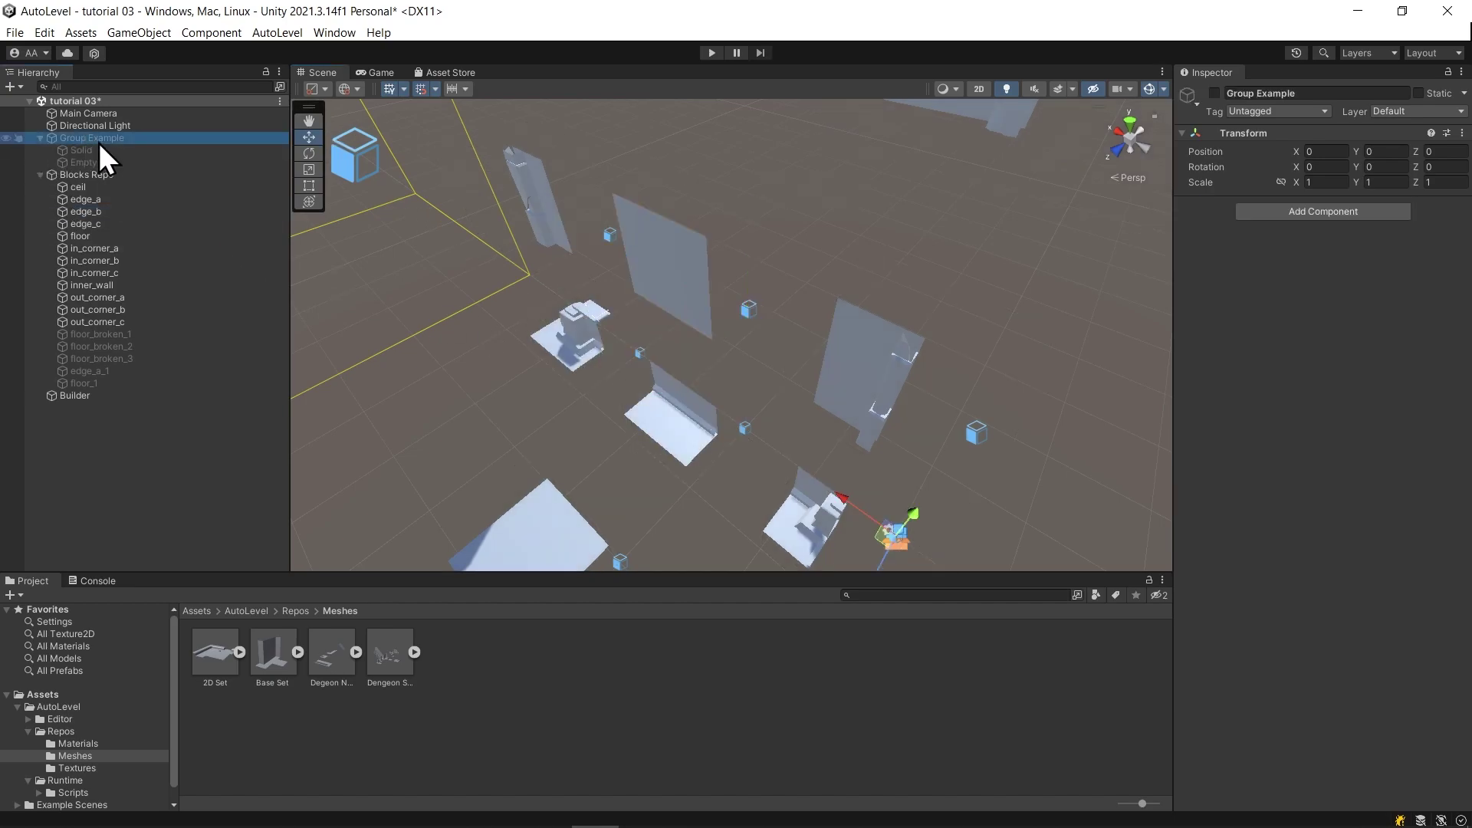
left_click(1215, 93)
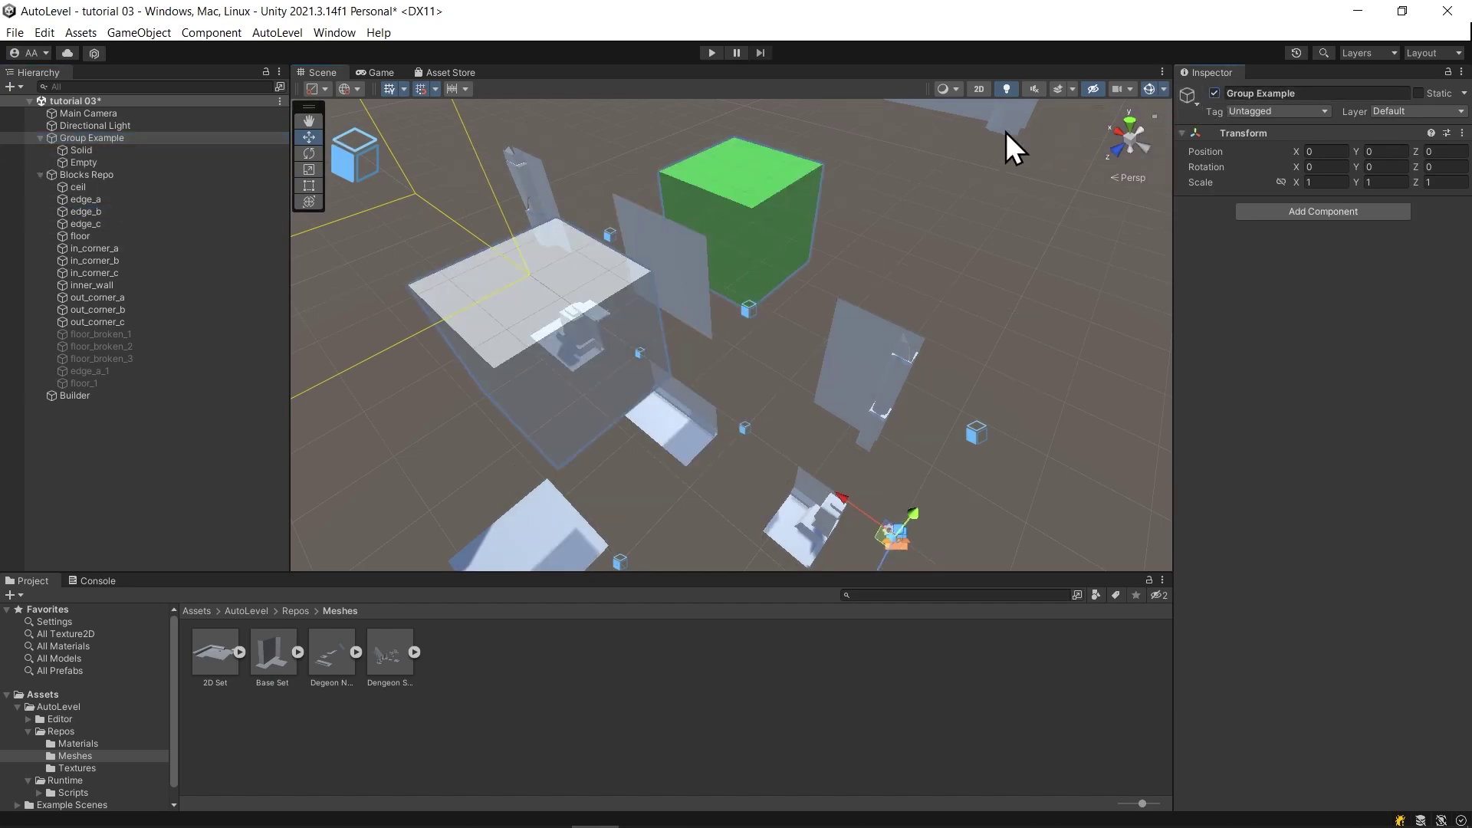
Compare the Empty and Solid example cubes with the fill points on either side of edge_b.
left_click(657, 267)
left_click_drag(604, 352, 554, 369, "alt")
left_click(557, 414)
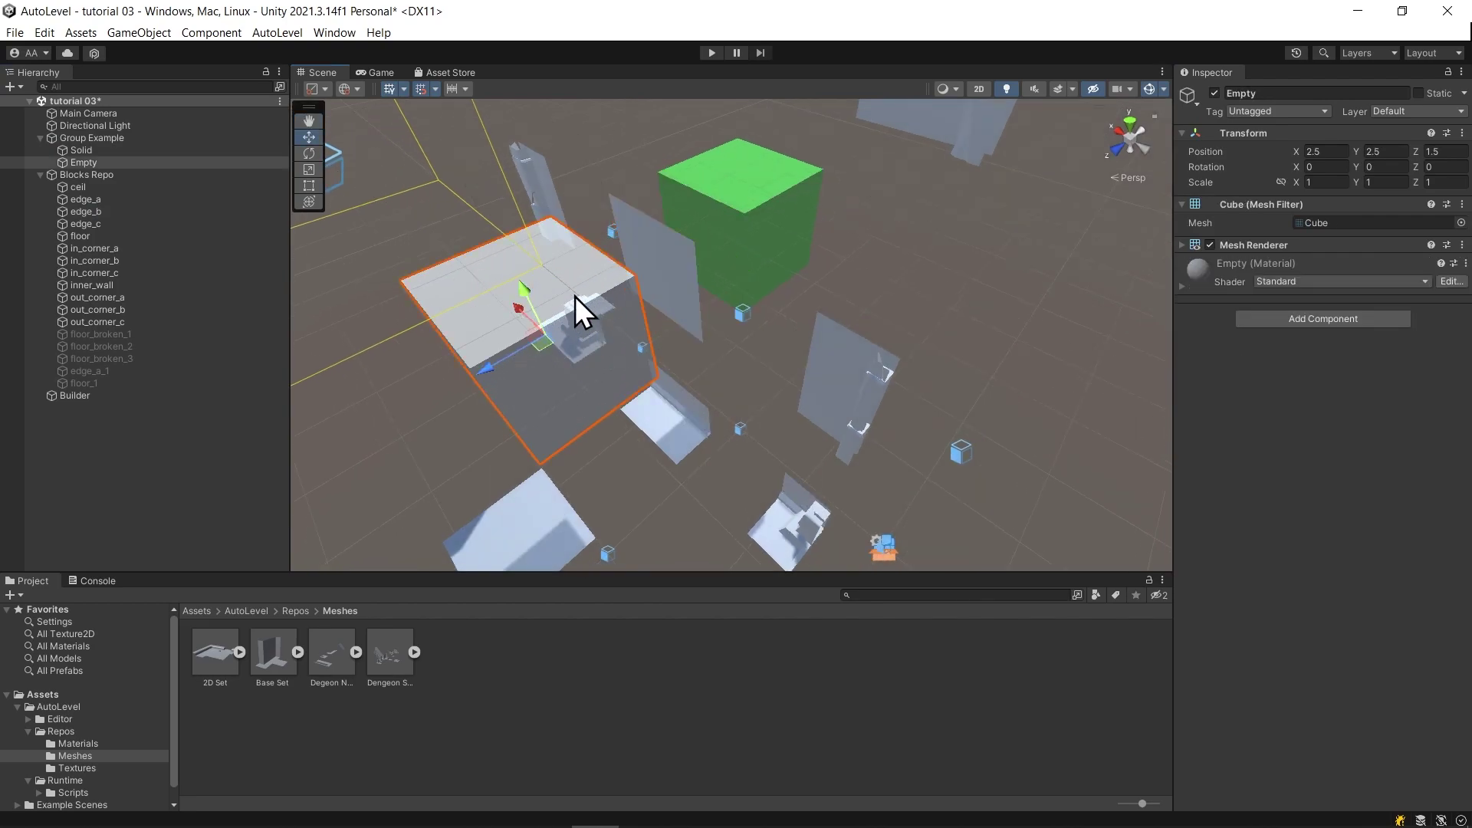
left_click(672, 251)
left_click_drag(795, 302, 755, 285, "alt")
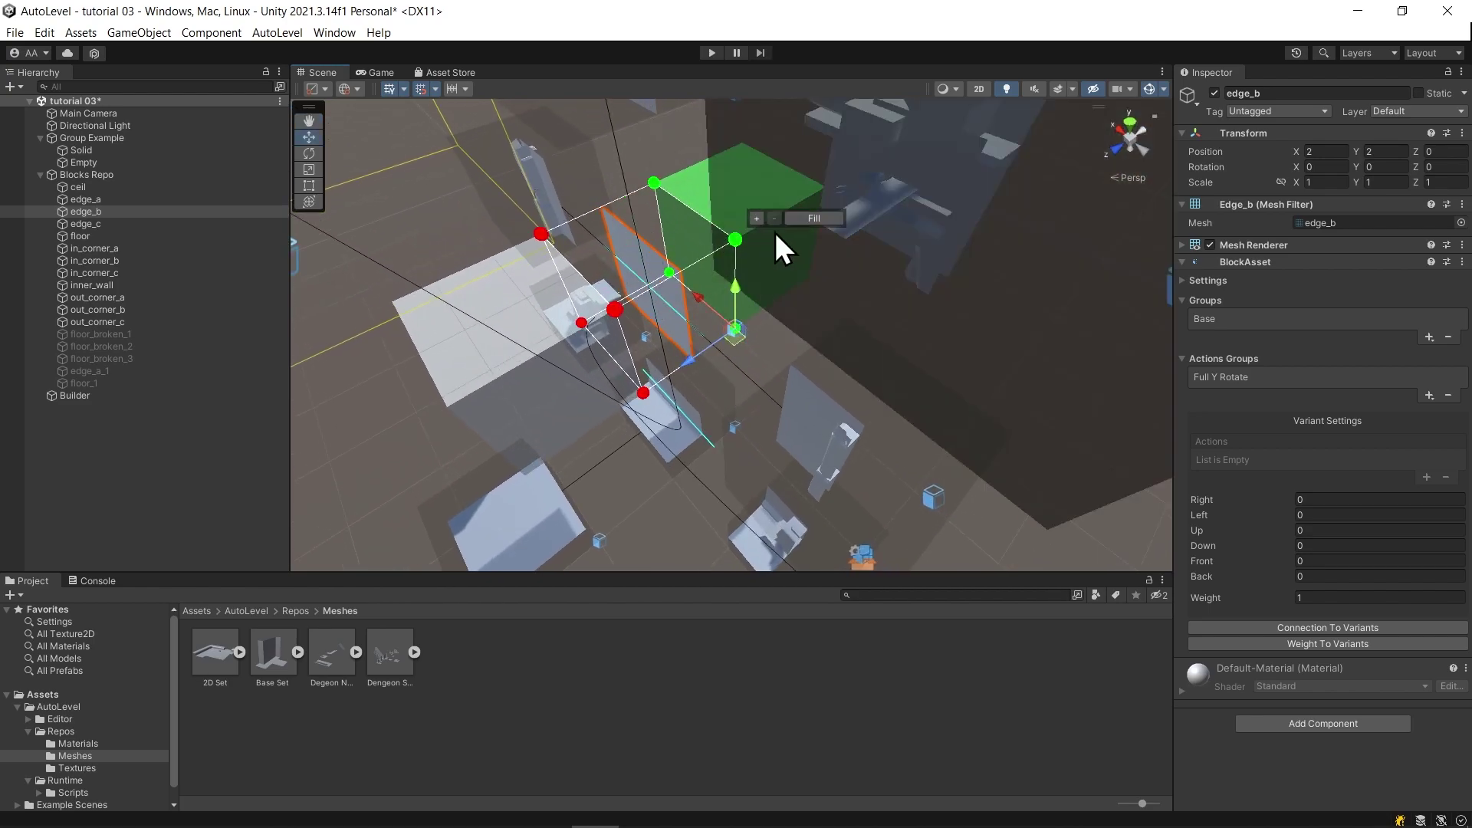
left_click_drag(653, 276, 744, 244, "alt")
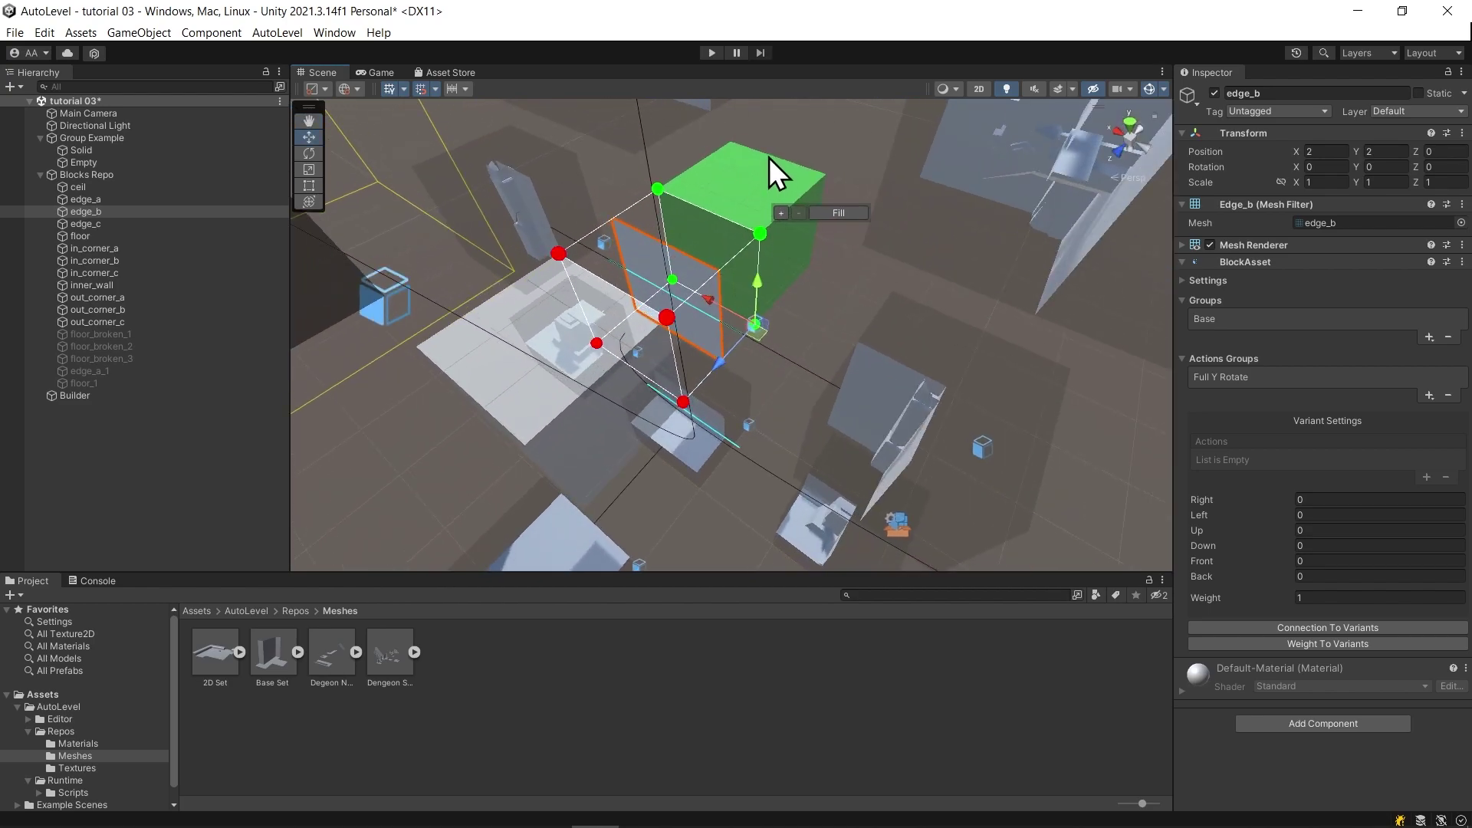
left_click(739, 184)
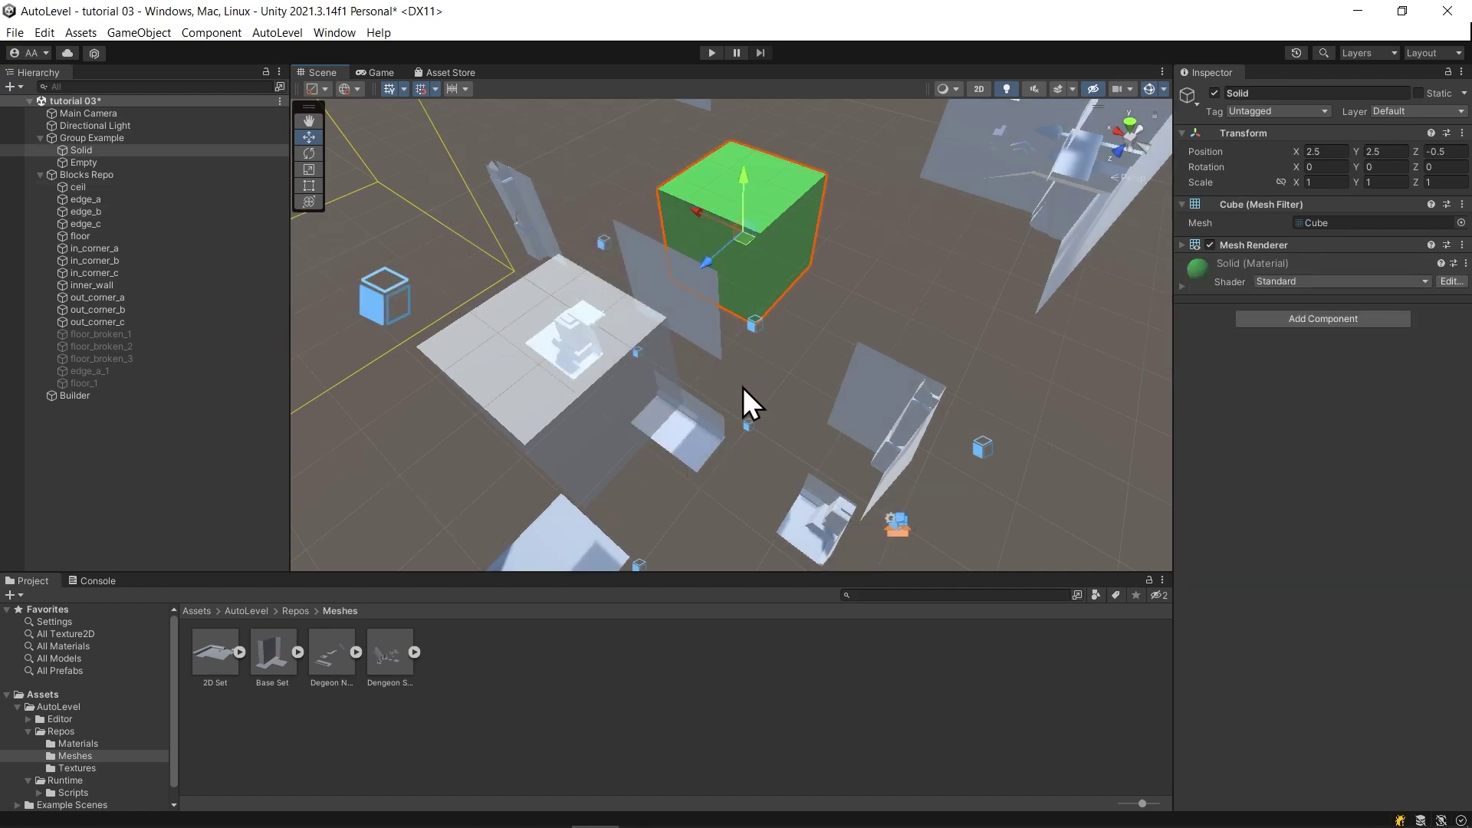
Deactivate the Group Example object and clear the selection.
left_click(112, 138)
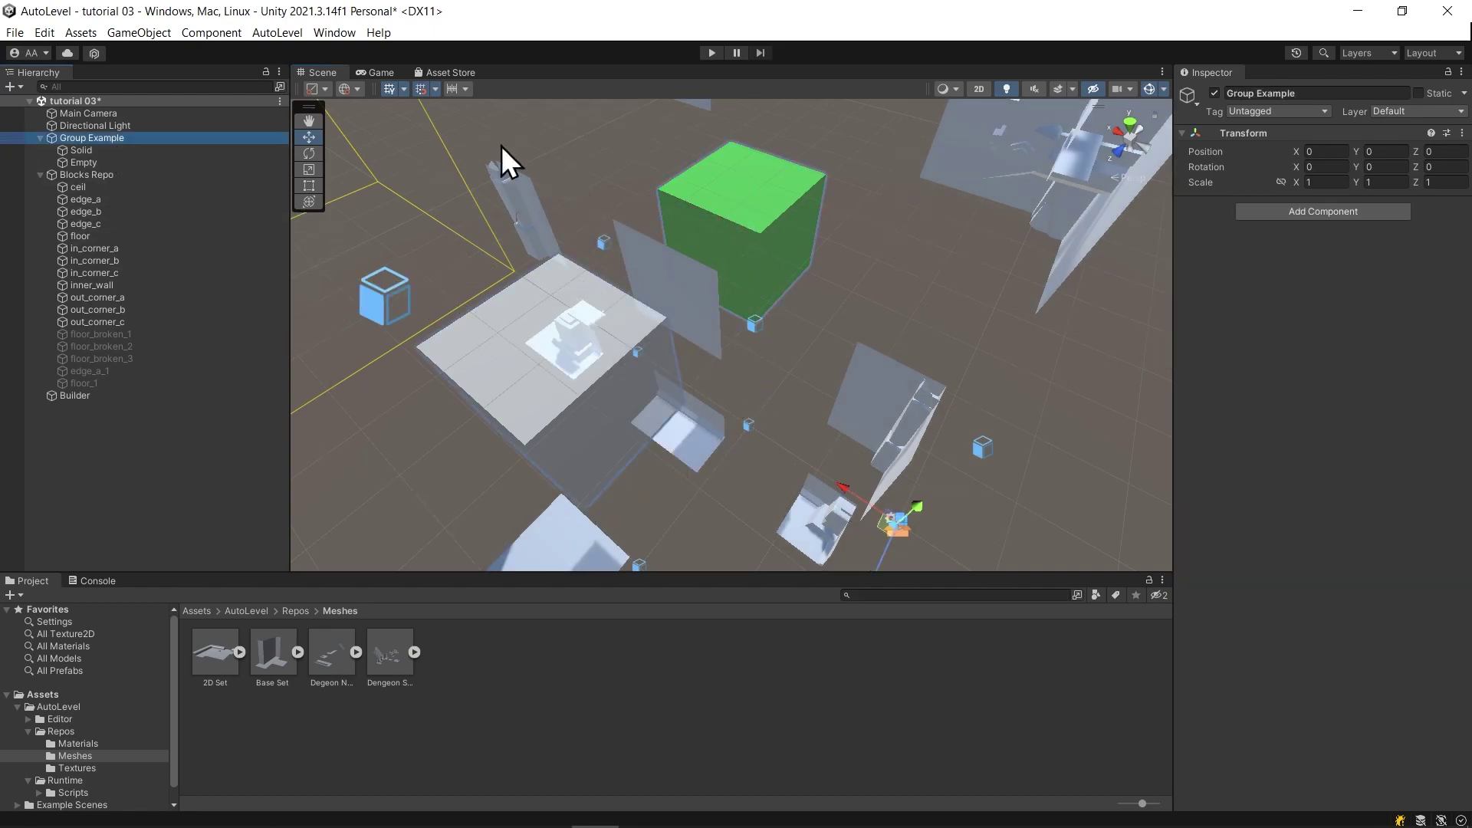
left_click(1216, 95)
middle_click_drag(681, 399, 713, 247)
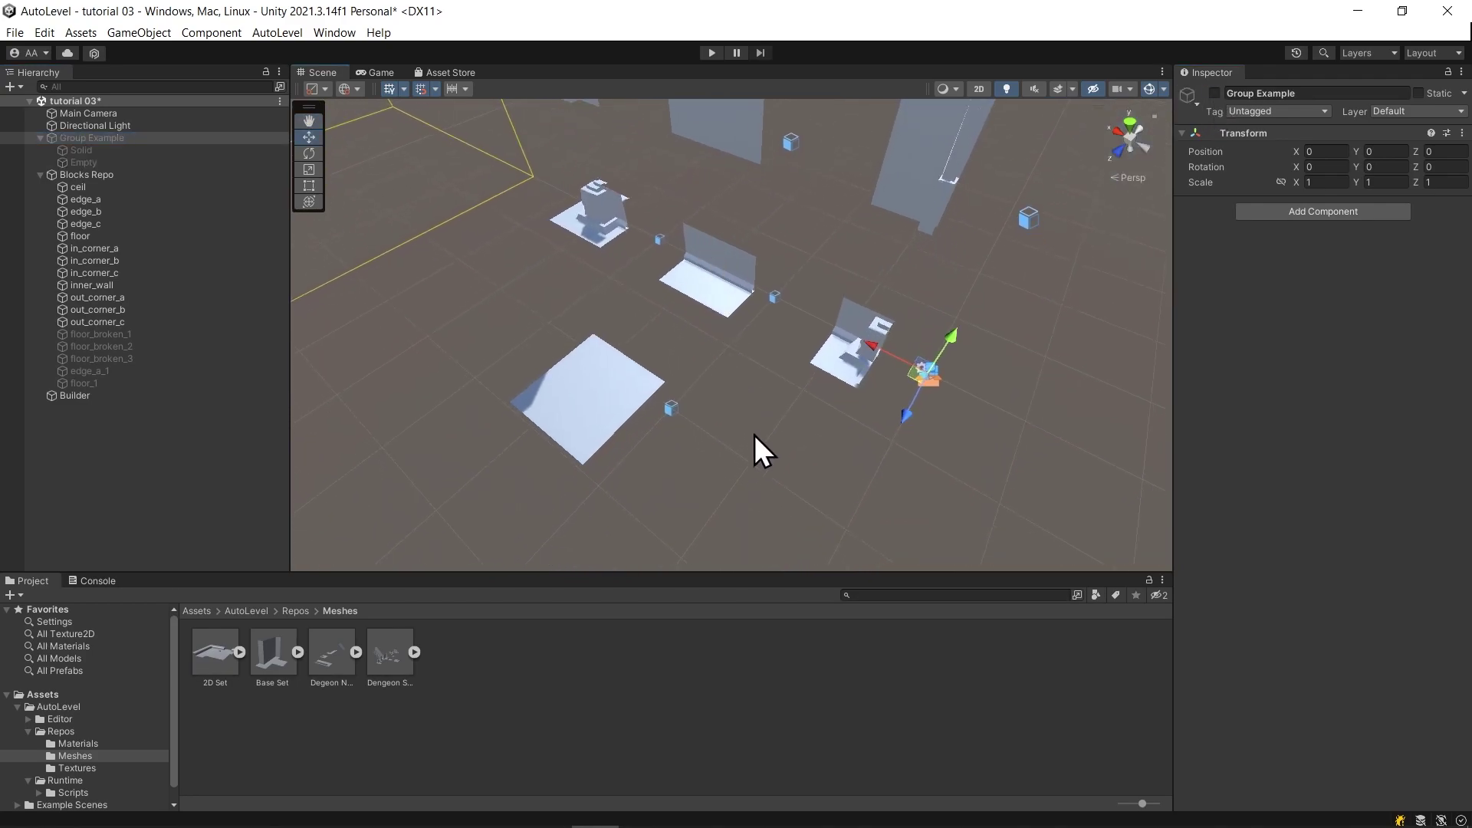
left_click(756, 460)
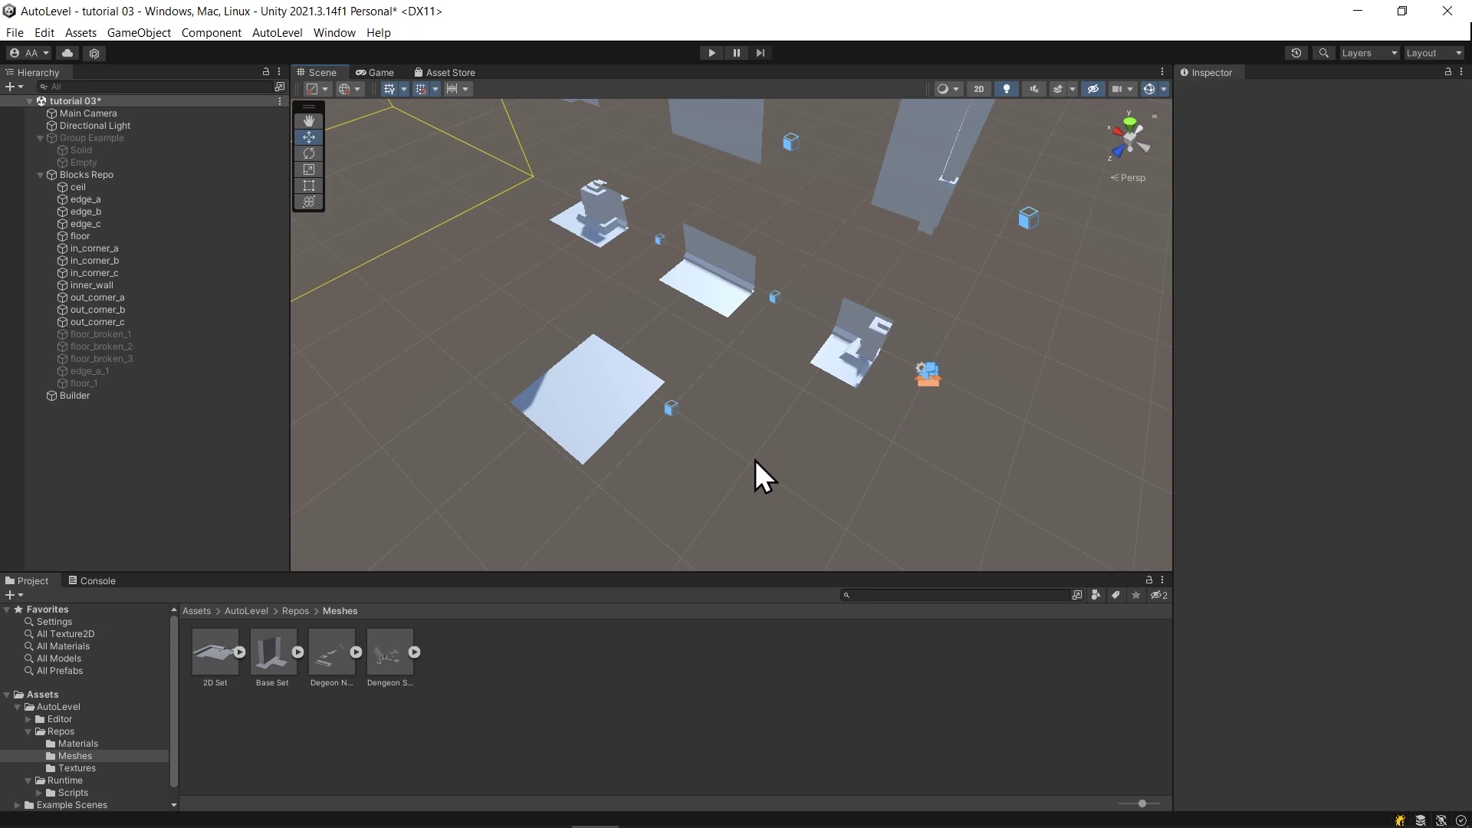
Select the floor block and switch its scene editing mode from Fill to Connection.
left_click(606, 395)
left_click(743, 327)
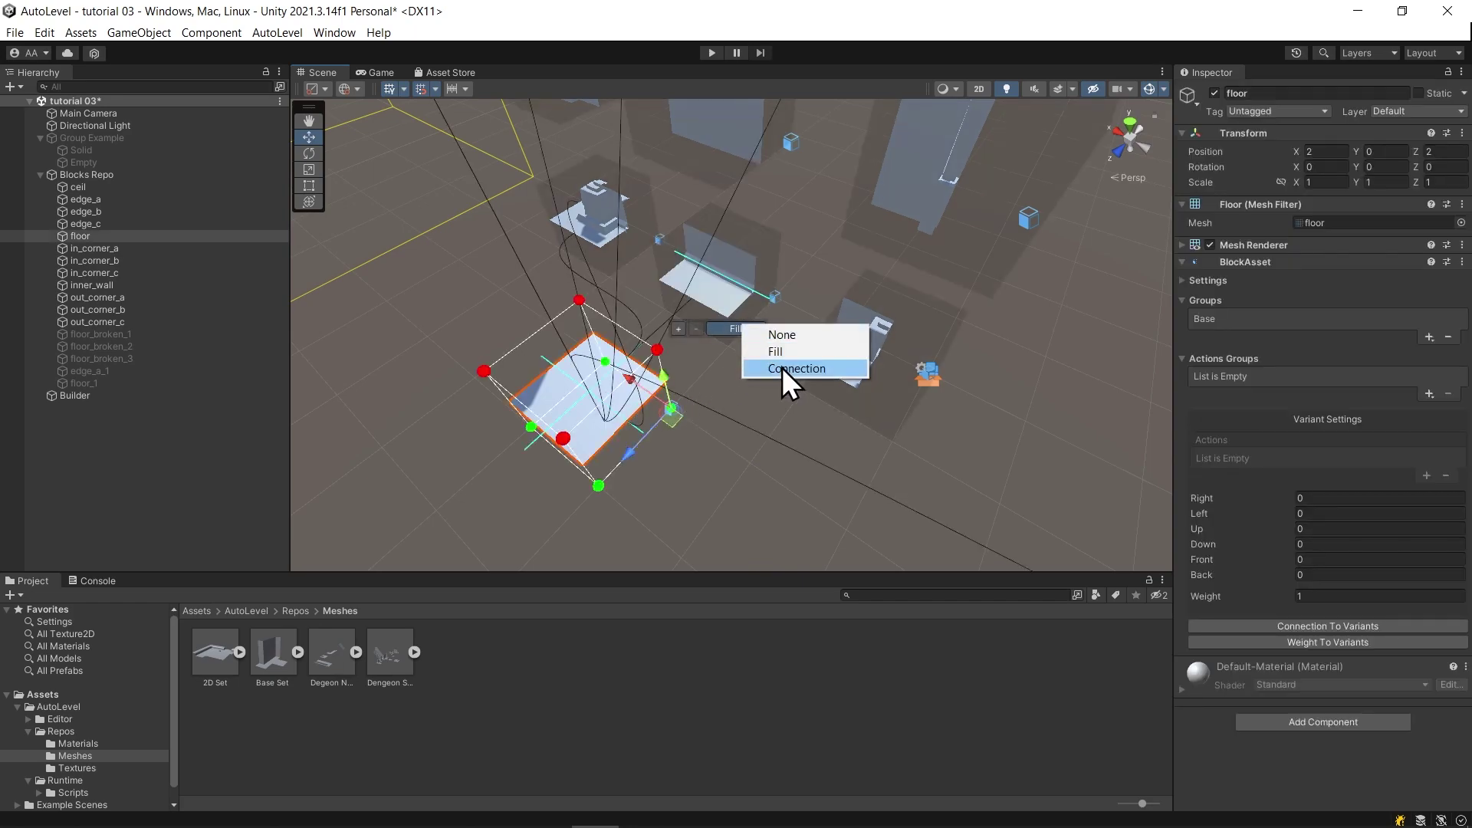
left_click(802, 368)
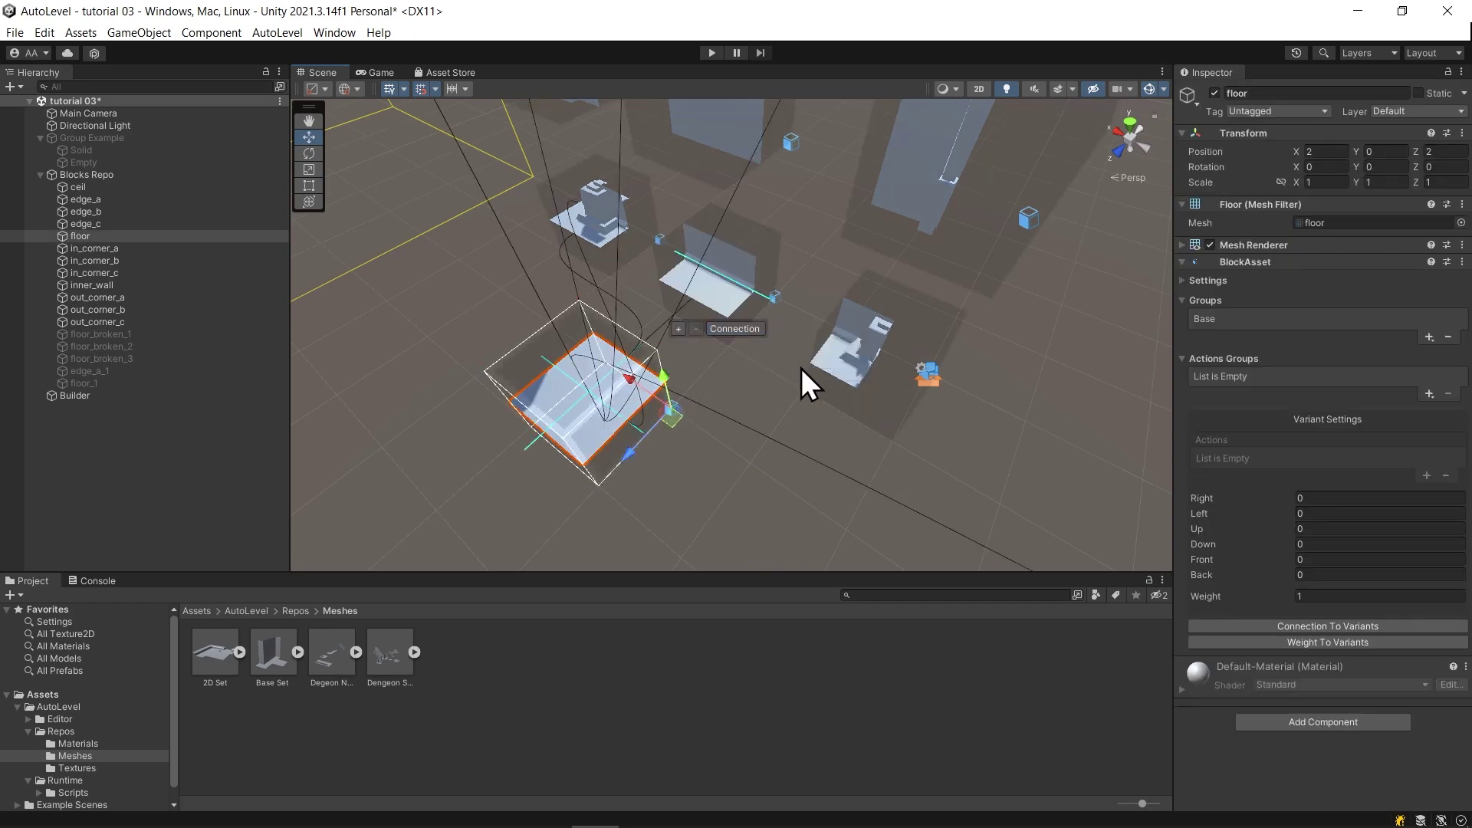
left_click_drag(727, 483, 819, 432, "alt")
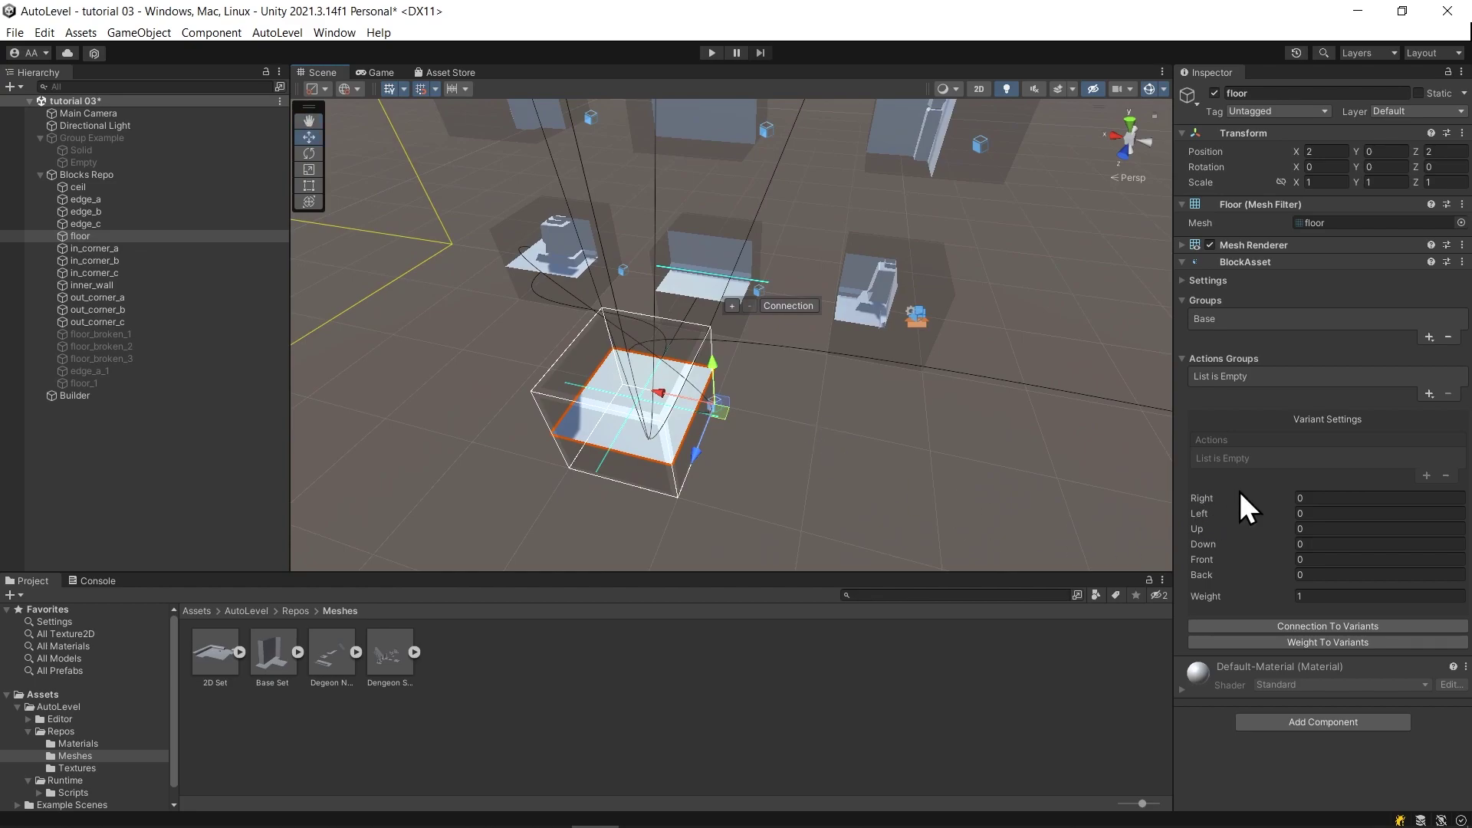
Set the floor block's Right, Left, Front and Back connection values to 1.
type("1")
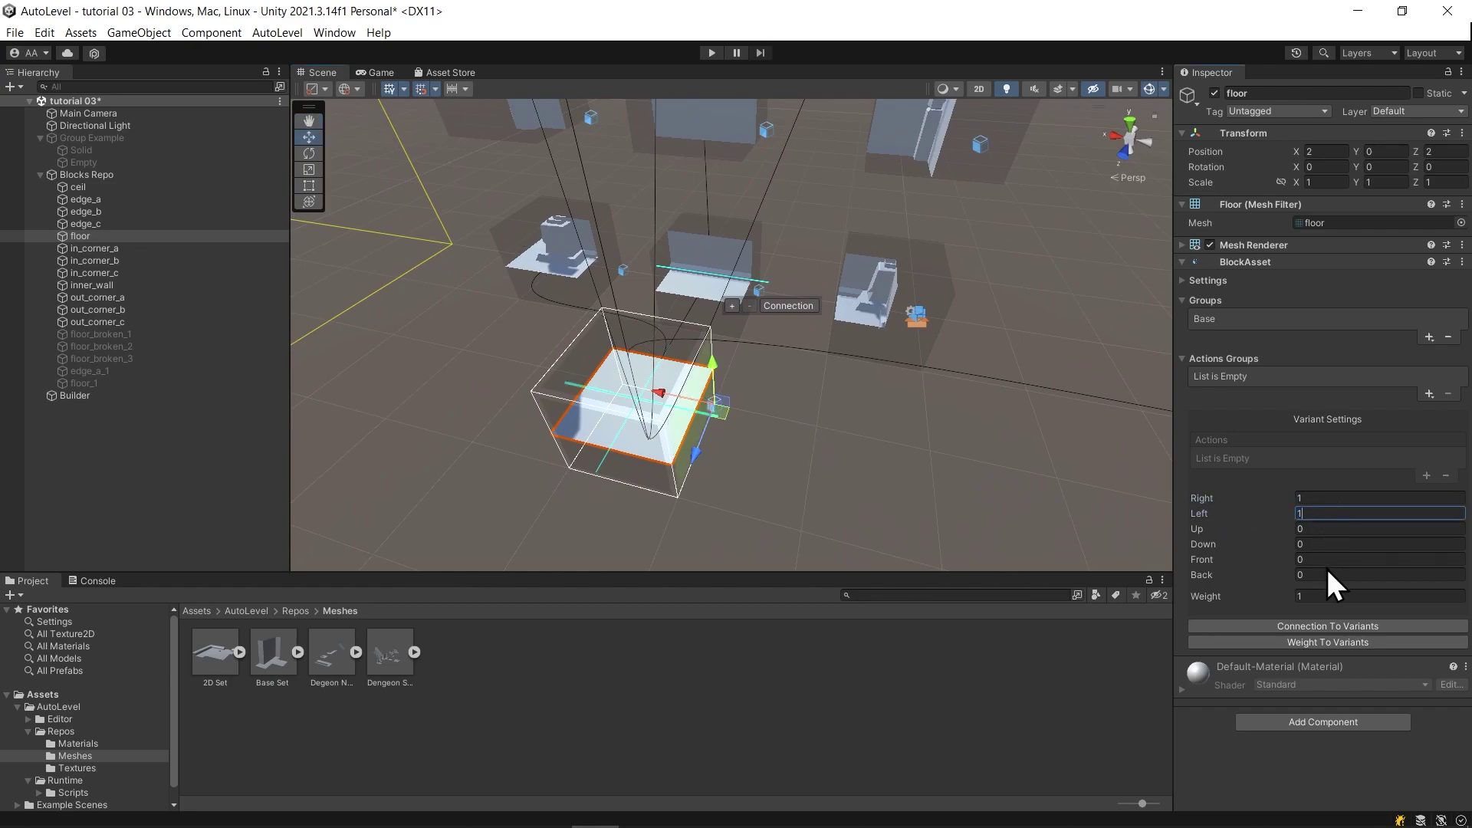
left_click(1319, 559)
type("1")
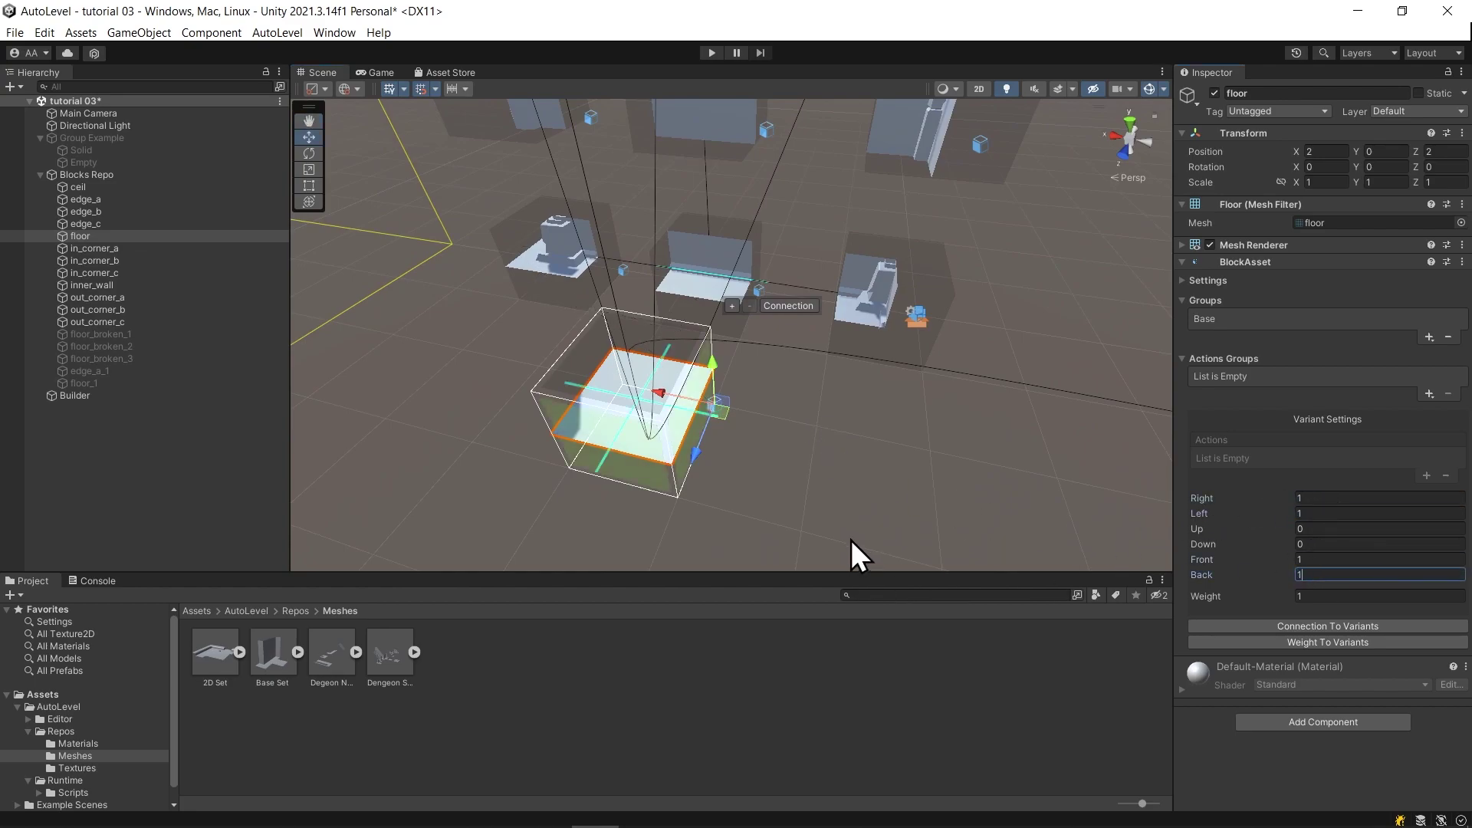
left_click_drag(851, 539, 729, 493, "alt")
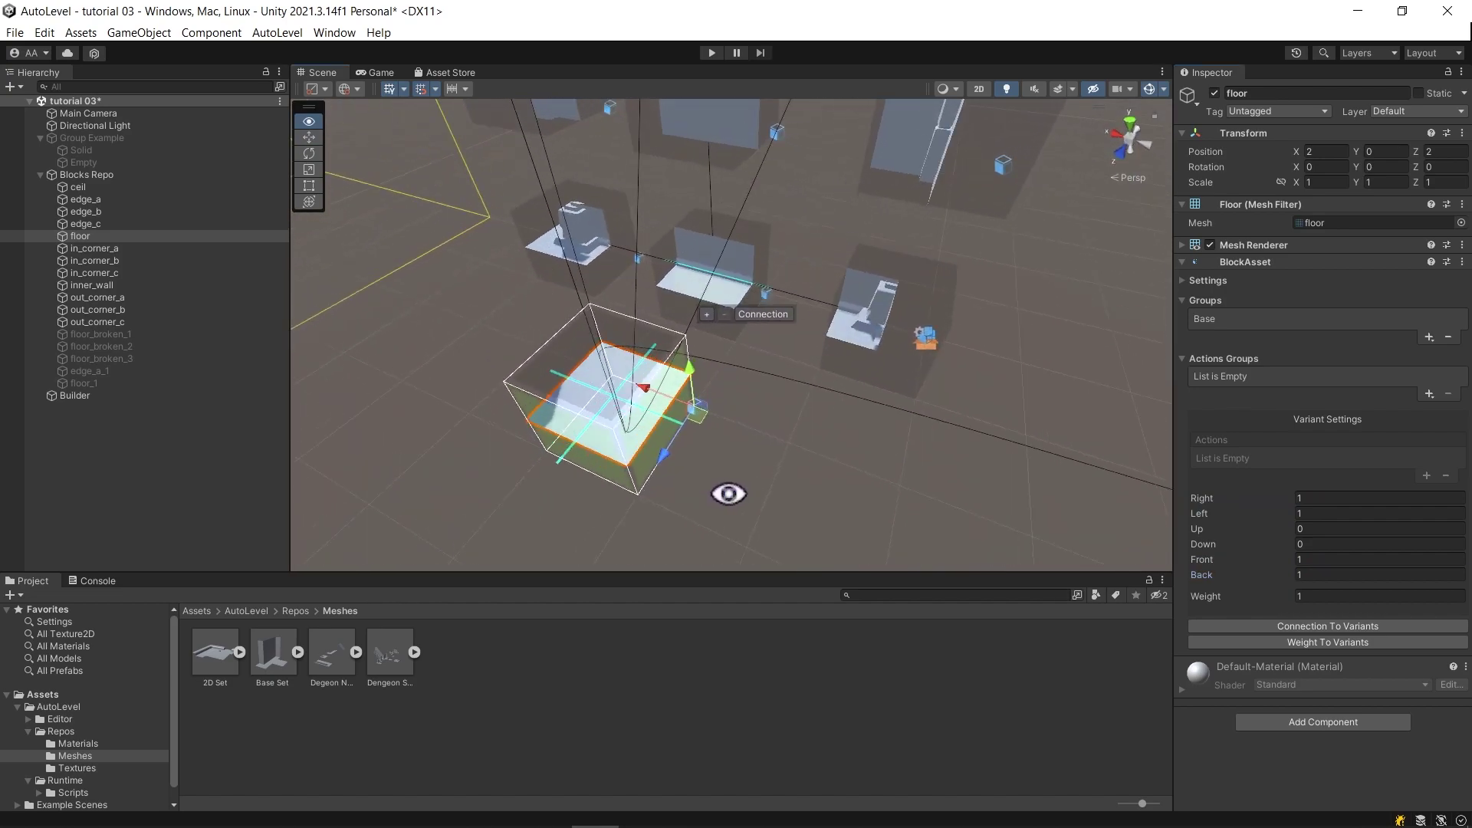
scroll(718, 484, "down", 4)
middle_click_drag(768, 418, 776, 547)
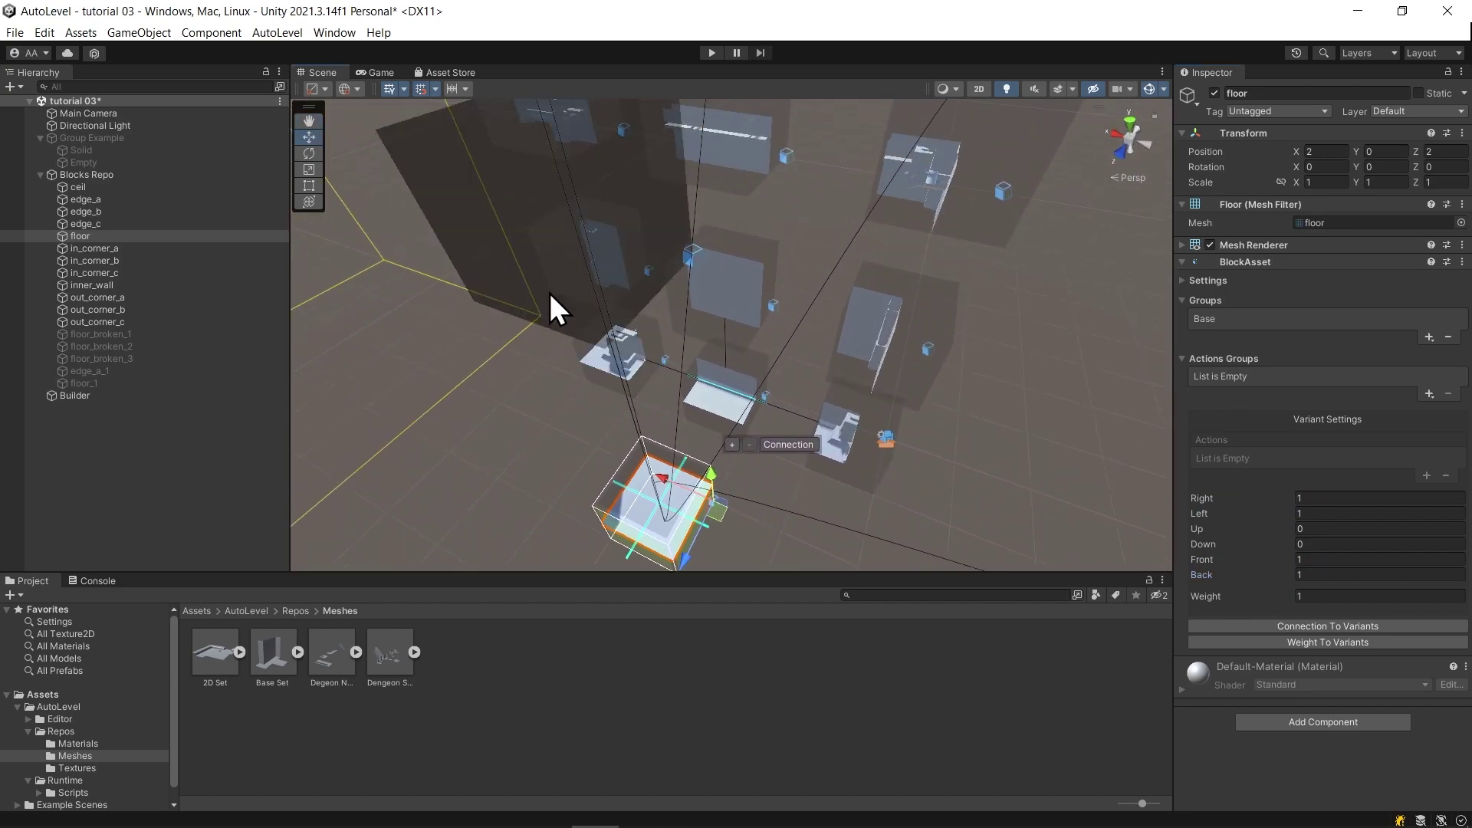
Set the ceil block's Right, Left, Front and Back connection values to 2.
left_click(532, 299)
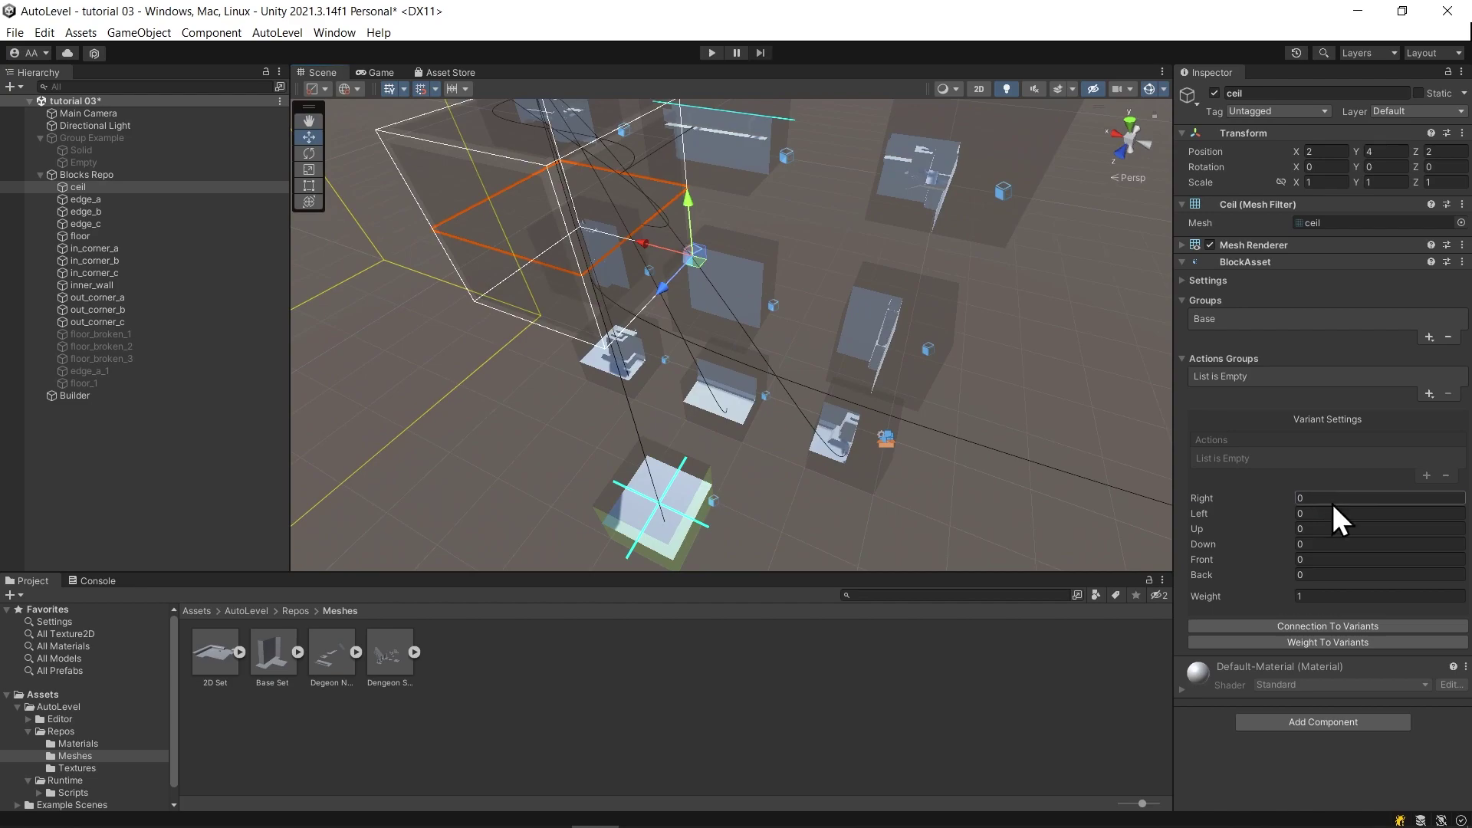
type("2")
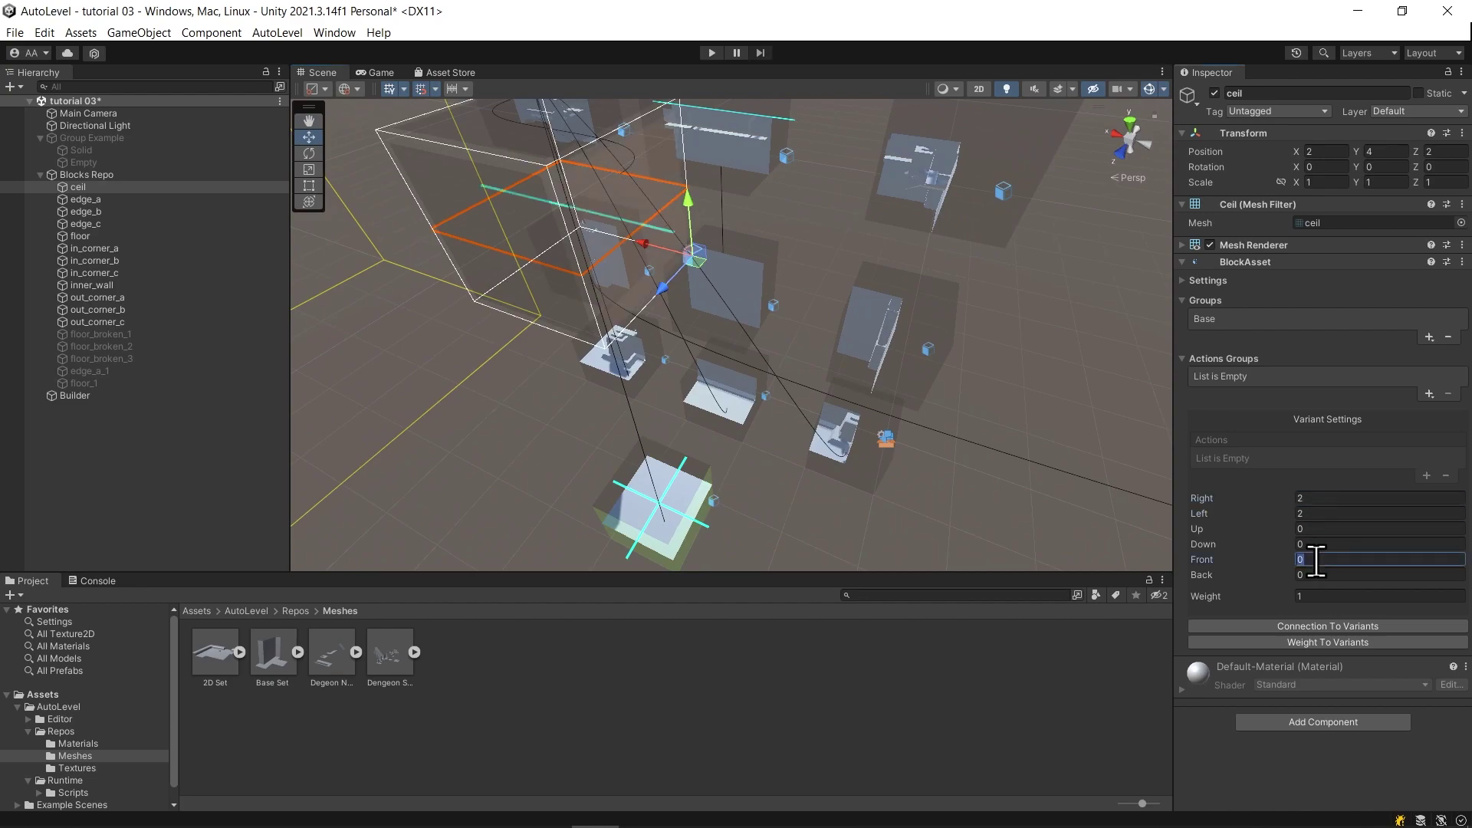
type("2")
left_click(1315, 574)
type("2")
Examine the floor block's side connections and the neighbouring edge and corner blocks from several angles.
scroll(672, 373, "down", 3)
left_click_drag(587, 403, 545, 424, "alt")
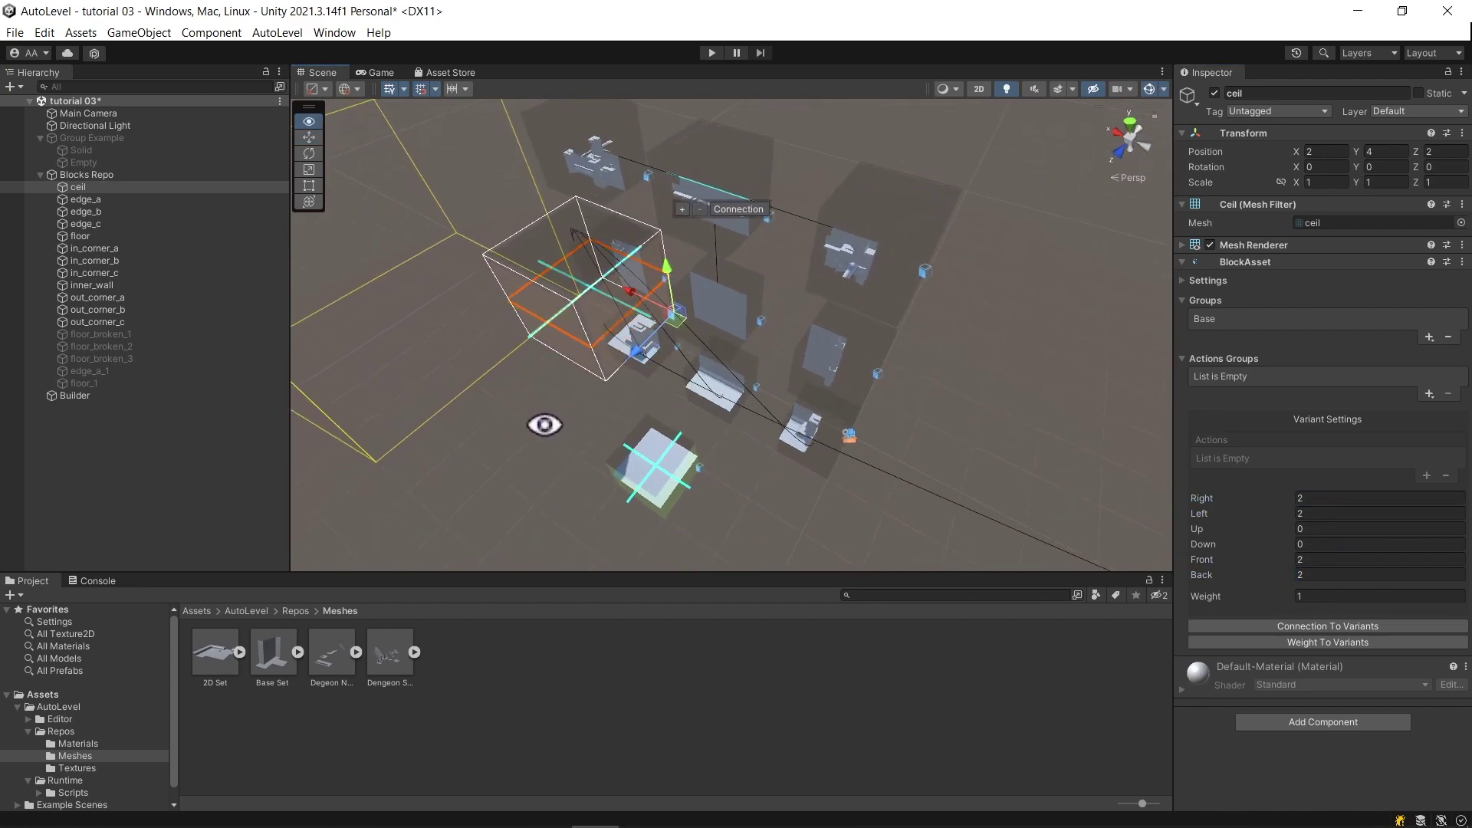
middle_click_drag(707, 465, 735, 439)
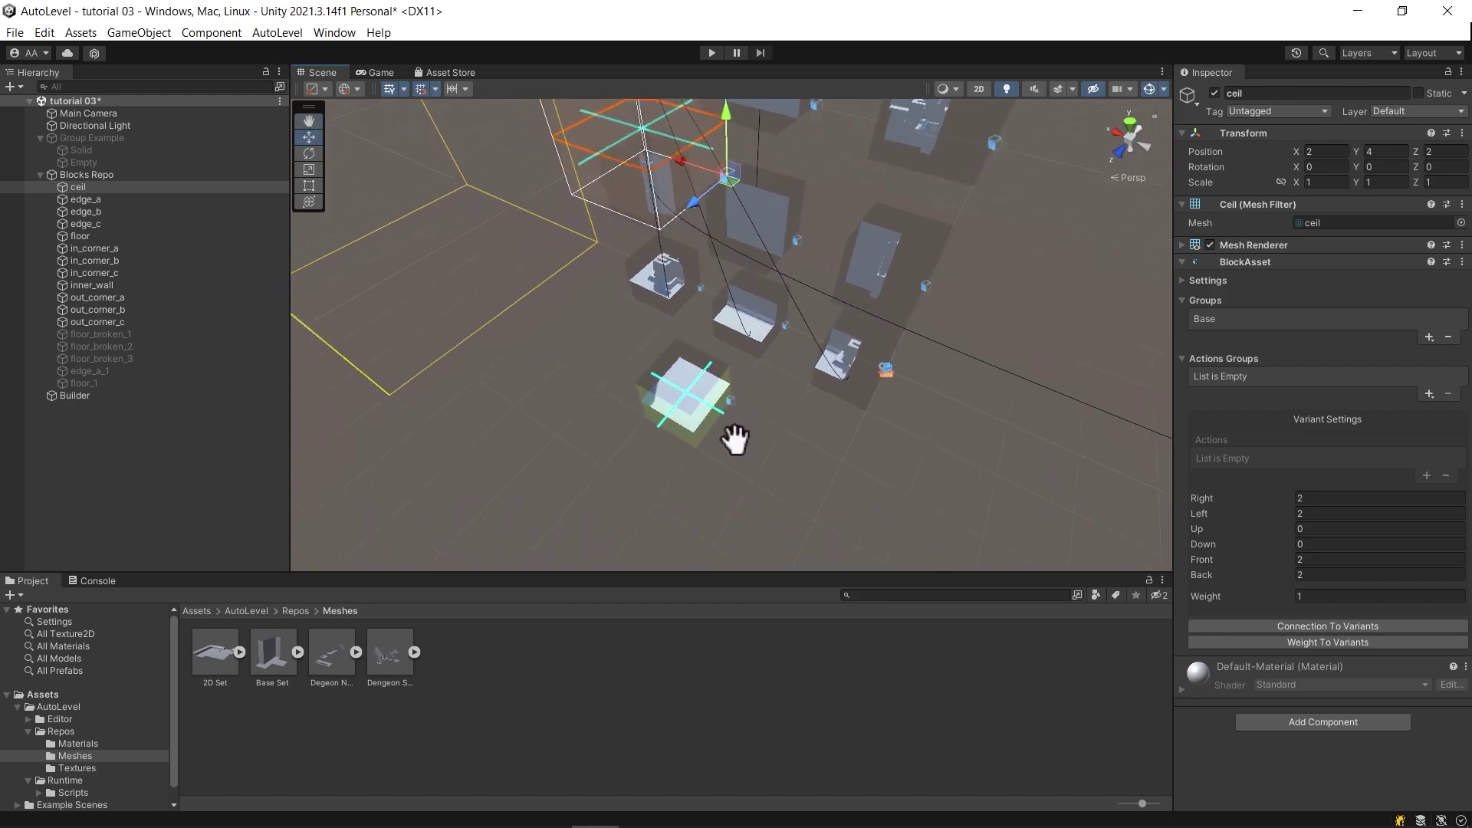
scroll(735, 439, "up", 3)
left_click(689, 469)
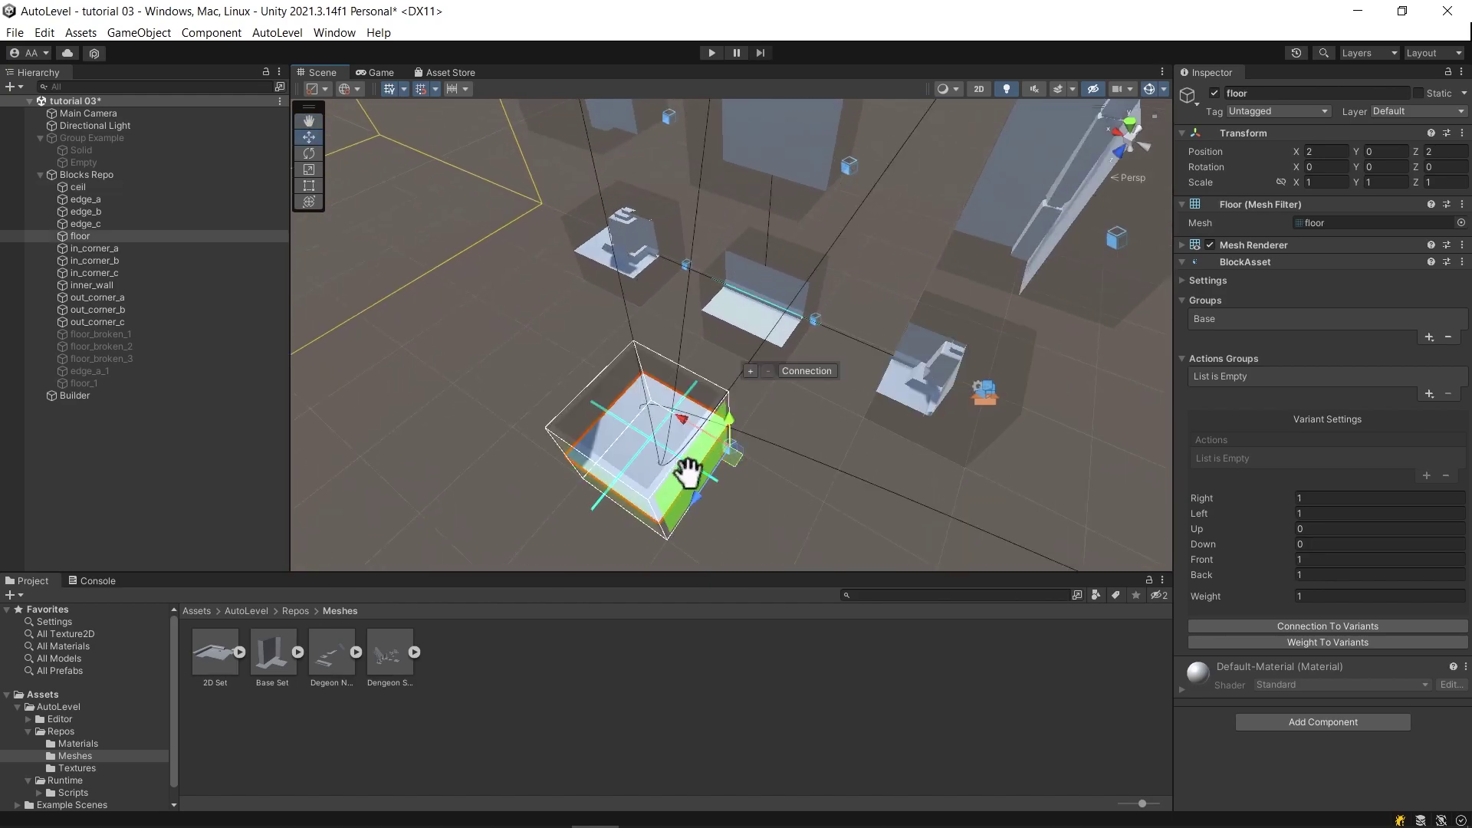
scroll(748, 500, "down", 2)
left_click(766, 503)
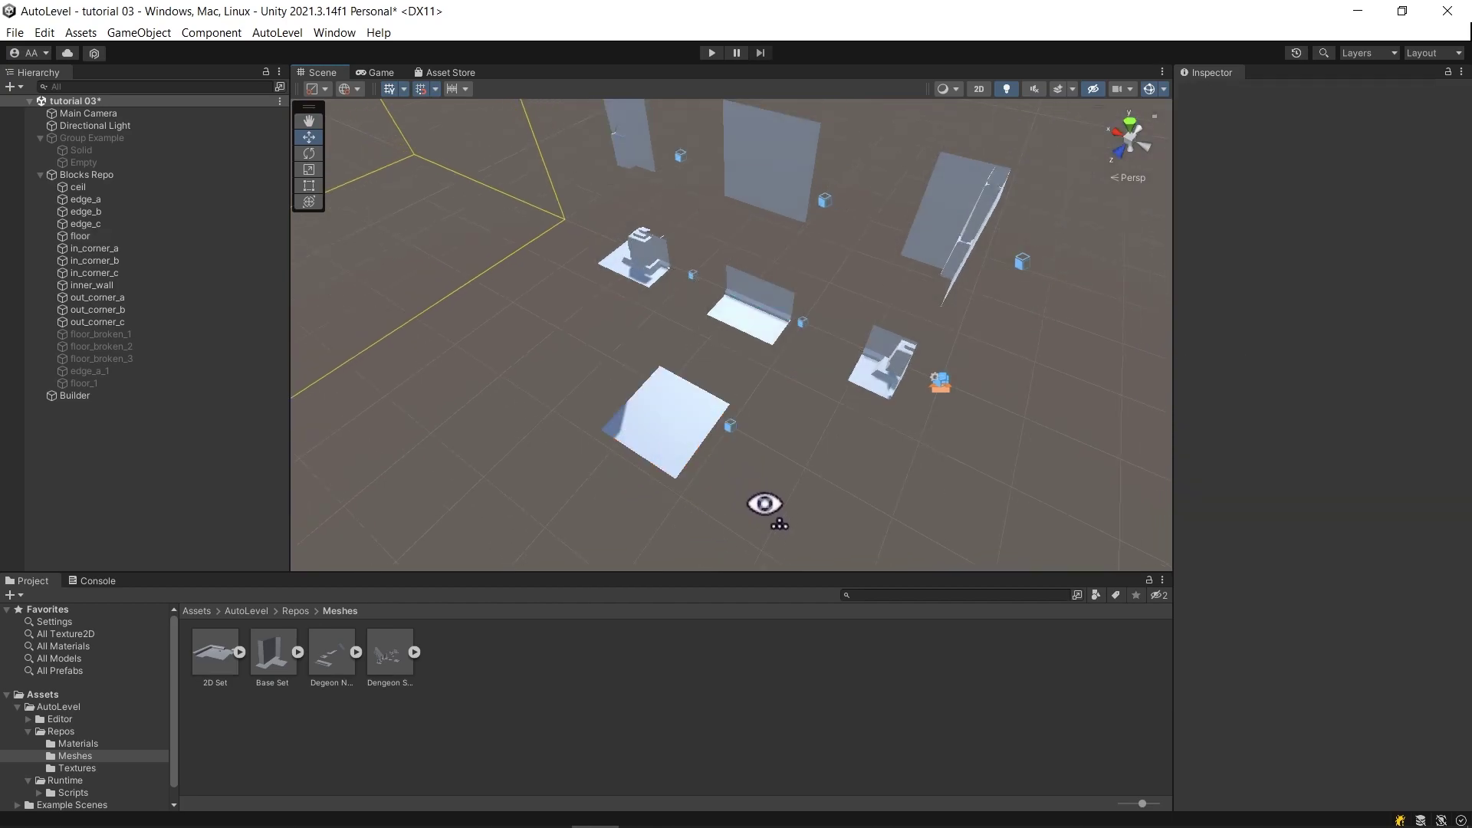
left_click_drag(766, 503, 655, 439, "alt")
left_click(651, 386)
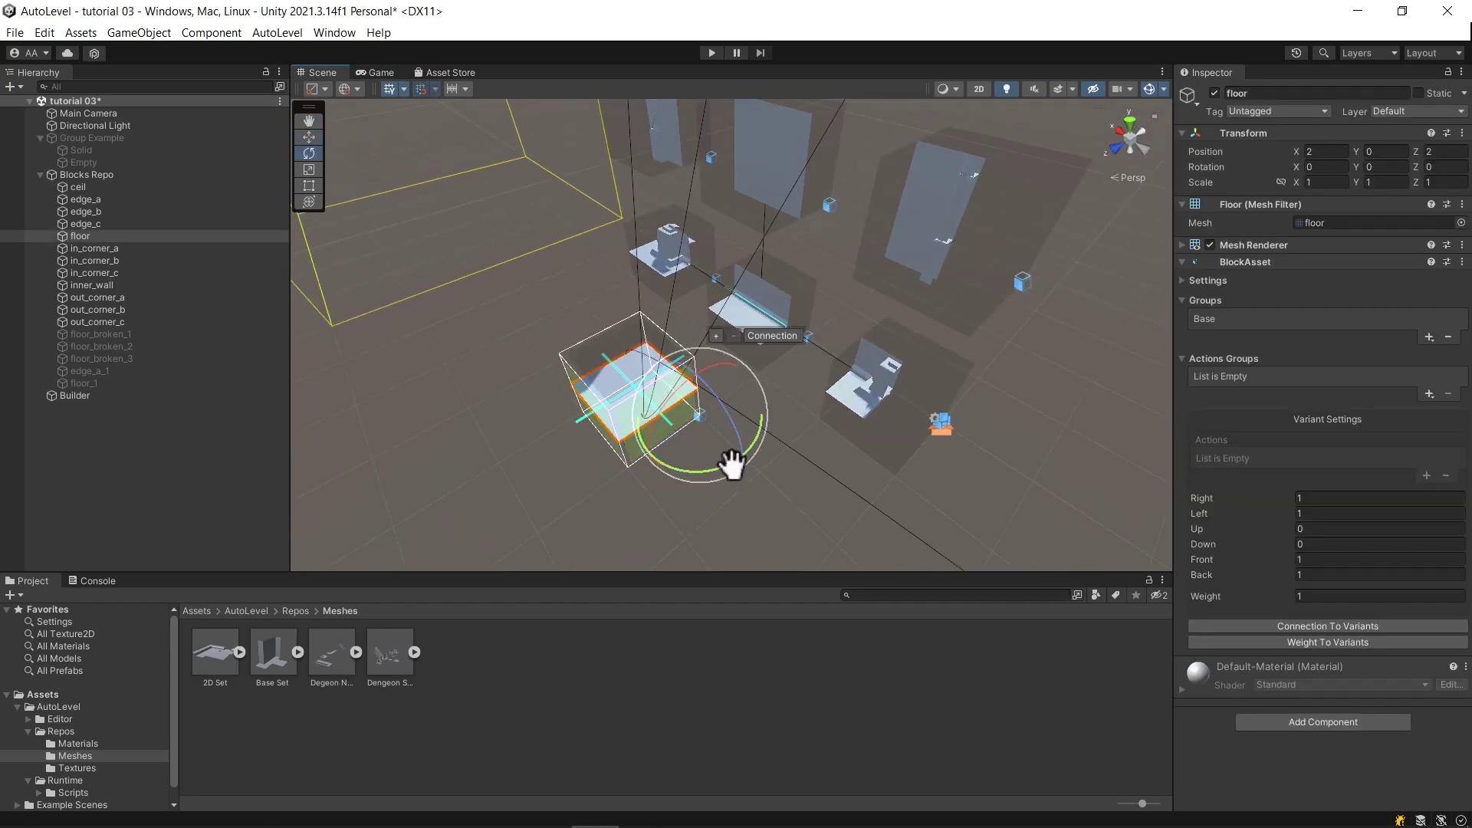
left_click(759, 519)
left_click_drag(778, 510, 1010, 525, "alt")
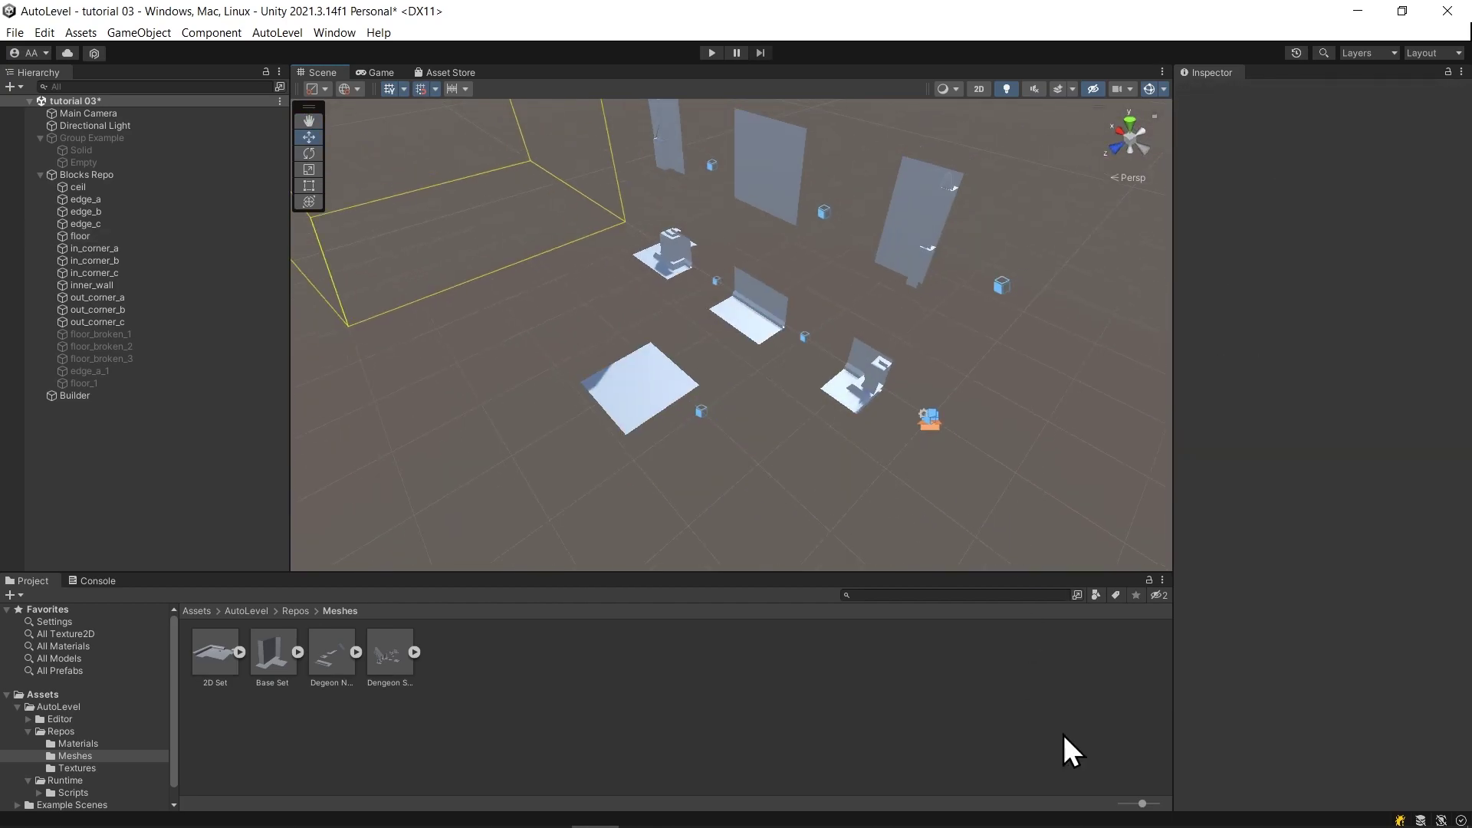
left_click(664, 401)
left_click_drag(716, 475, 755, 473, "alt")
mouse_move(755, 474)
middle_mouse_down()
mouse_move(760, 461)
mouse_move(777, 475)
middle_mouse_up()
scroll(777, 475, "up", 1)
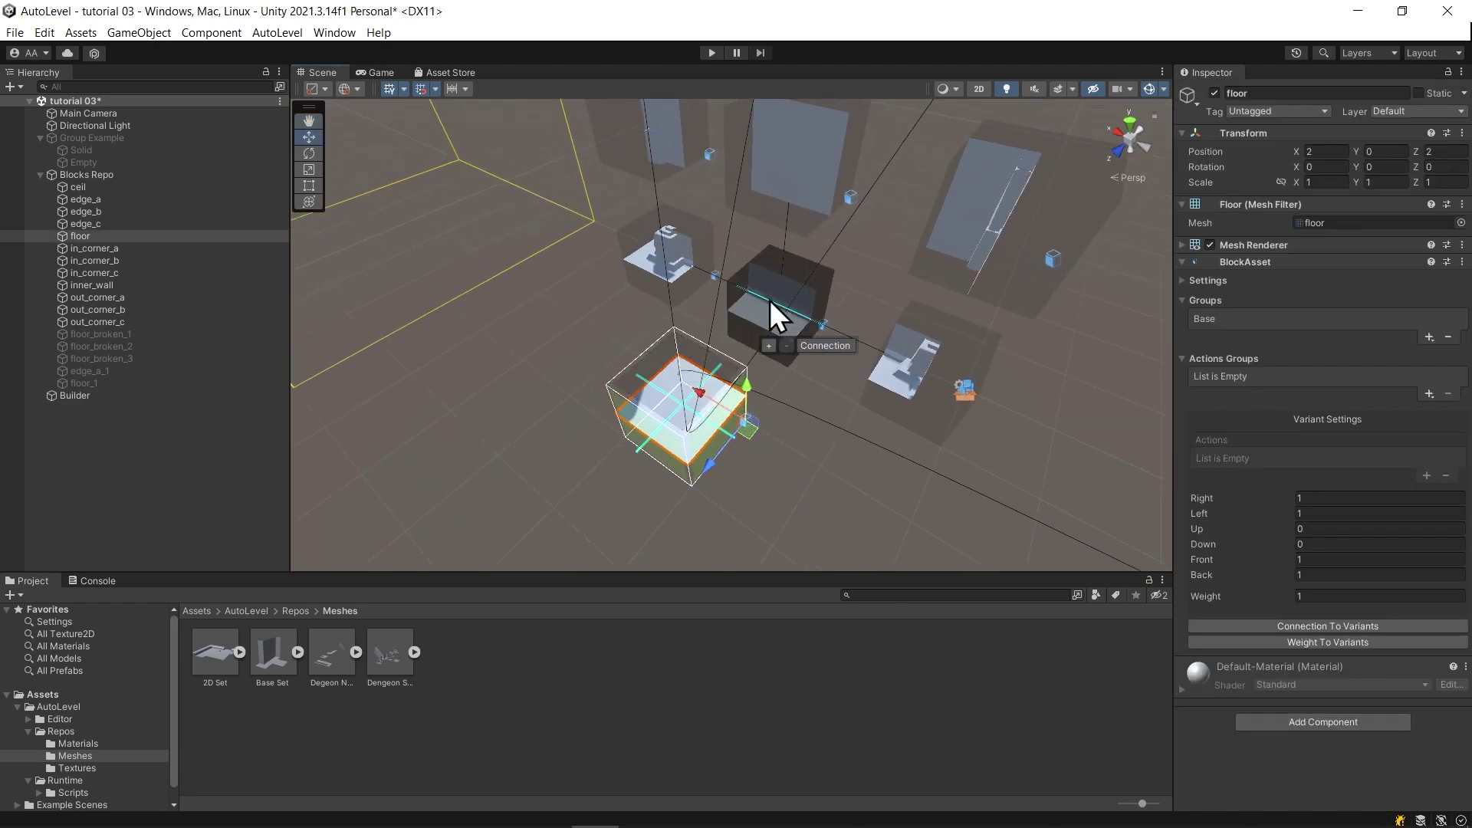
Try moving the floor block next to the out_corner_a block, and undo the move.
left_click_drag(713, 467, 680, 333, "alt")
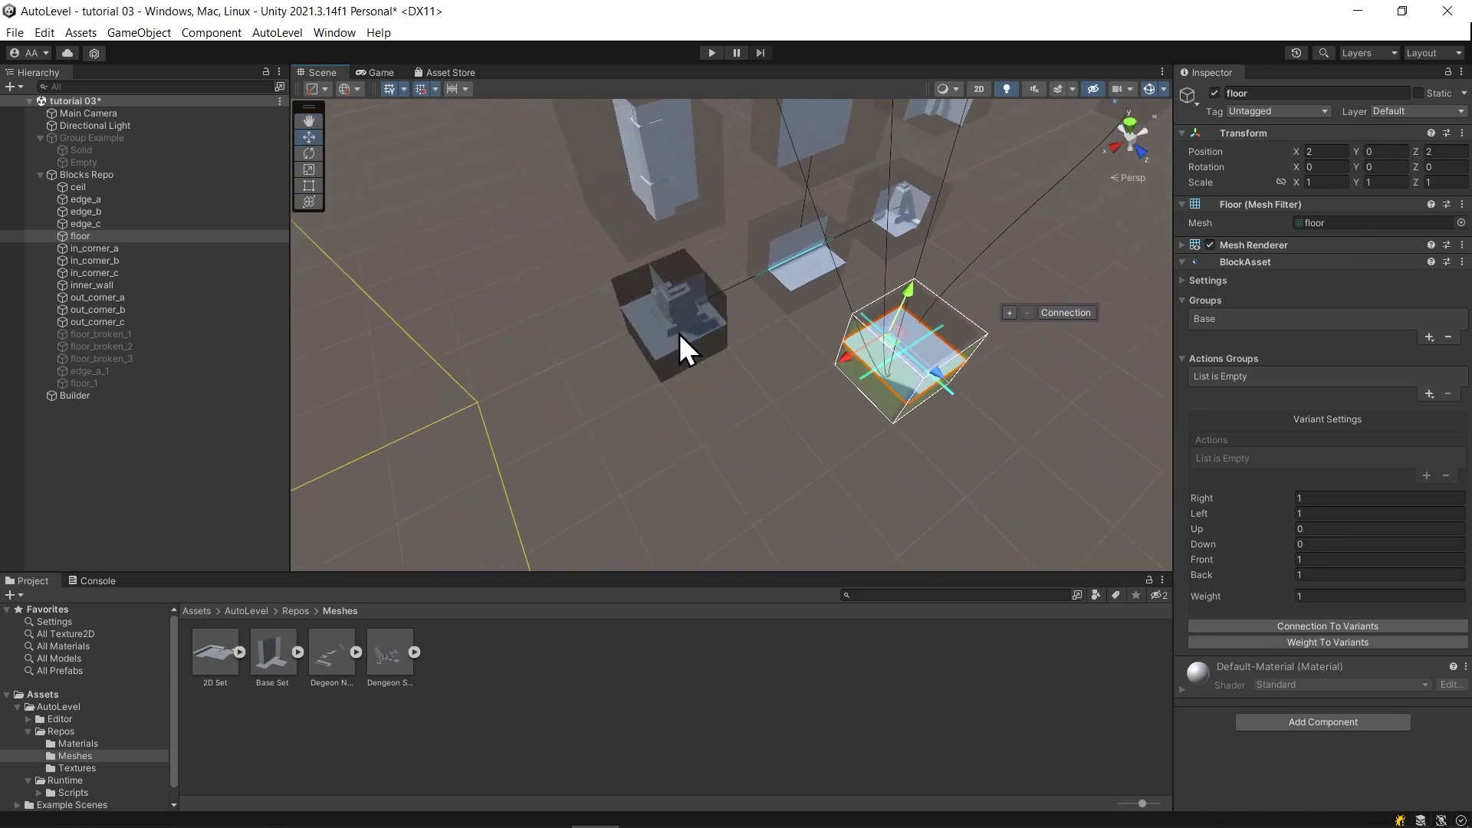
left_click_drag(1029, 301, 989, 304, "alt")
left_click_drag(894, 362, 540, 360)
key("ctrl+z")
Connect the floor block's sides to edge_a's Front face and to out_corner_a's Right and Front faces.
left_click(586, 375)
left_click(780, 326)
left_click(656, 416)
left_click_drag(657, 416, 831, 306, "alt")
left_click(677, 299)
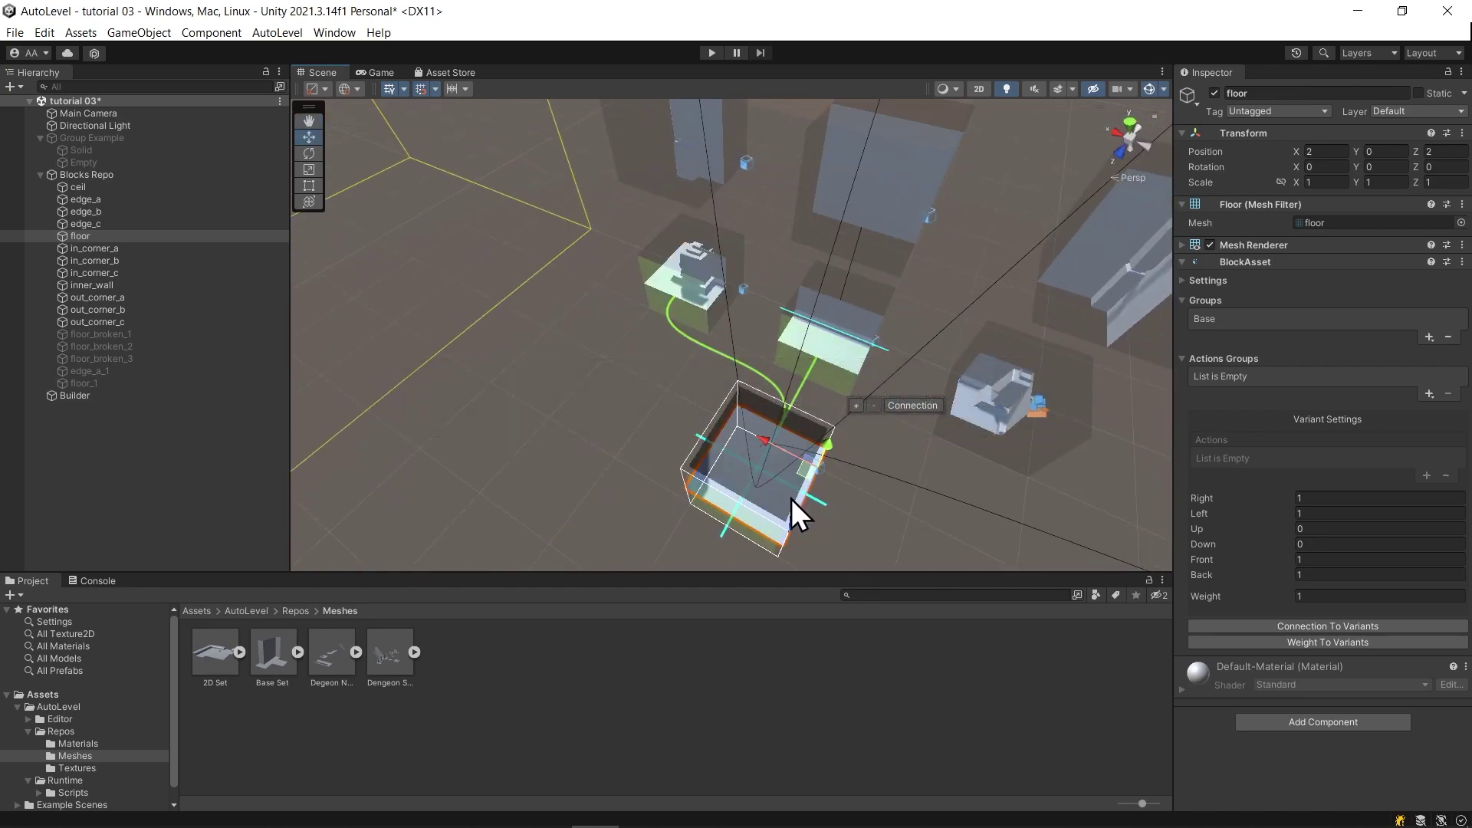
Connect the ceil block's sides to the matching open faces of the upper edge and outer corner blocks.
left_click_drag(791, 499, 795, 326, "alt")
scroll(794, 412, "down", 3)
left_click(820, 296)
left_click(797, 322)
left_click_drag(752, 199, 789, 387, "alt")
left_click_drag(795, 470, 743, 184, "alt")
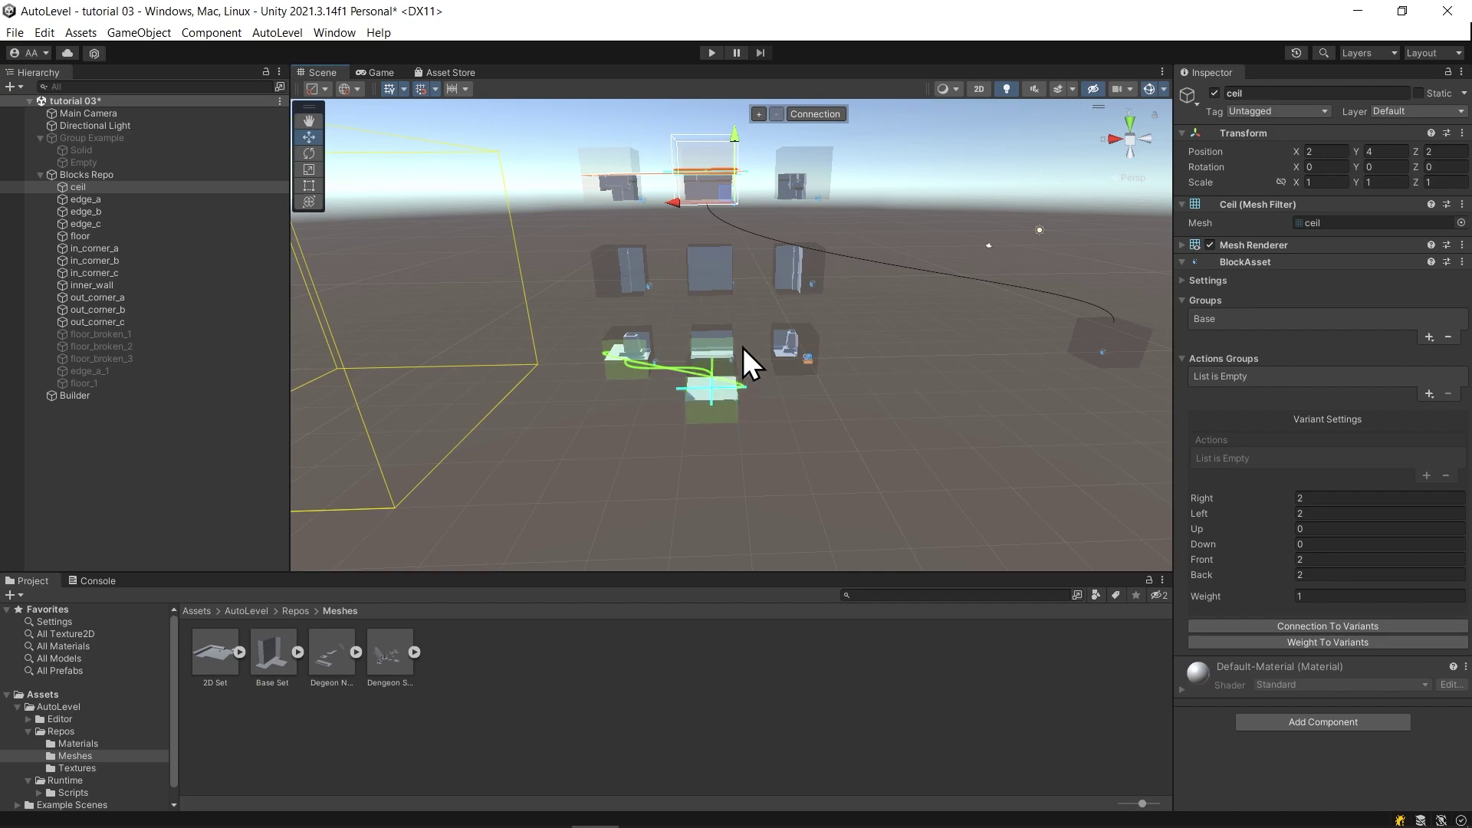
Connect the edge_a block's Right and Left faces to each other.
scroll(736, 341, "up", 5)
left_click_drag(722, 330, 720, 430, "alt")
scroll(696, 383, "up", 3)
left_click(696, 380)
left_click_drag(897, 418, 587, 430, "alt")
Connect the edge_b block's Right and Left faces to each other.
left_click(651, 273)
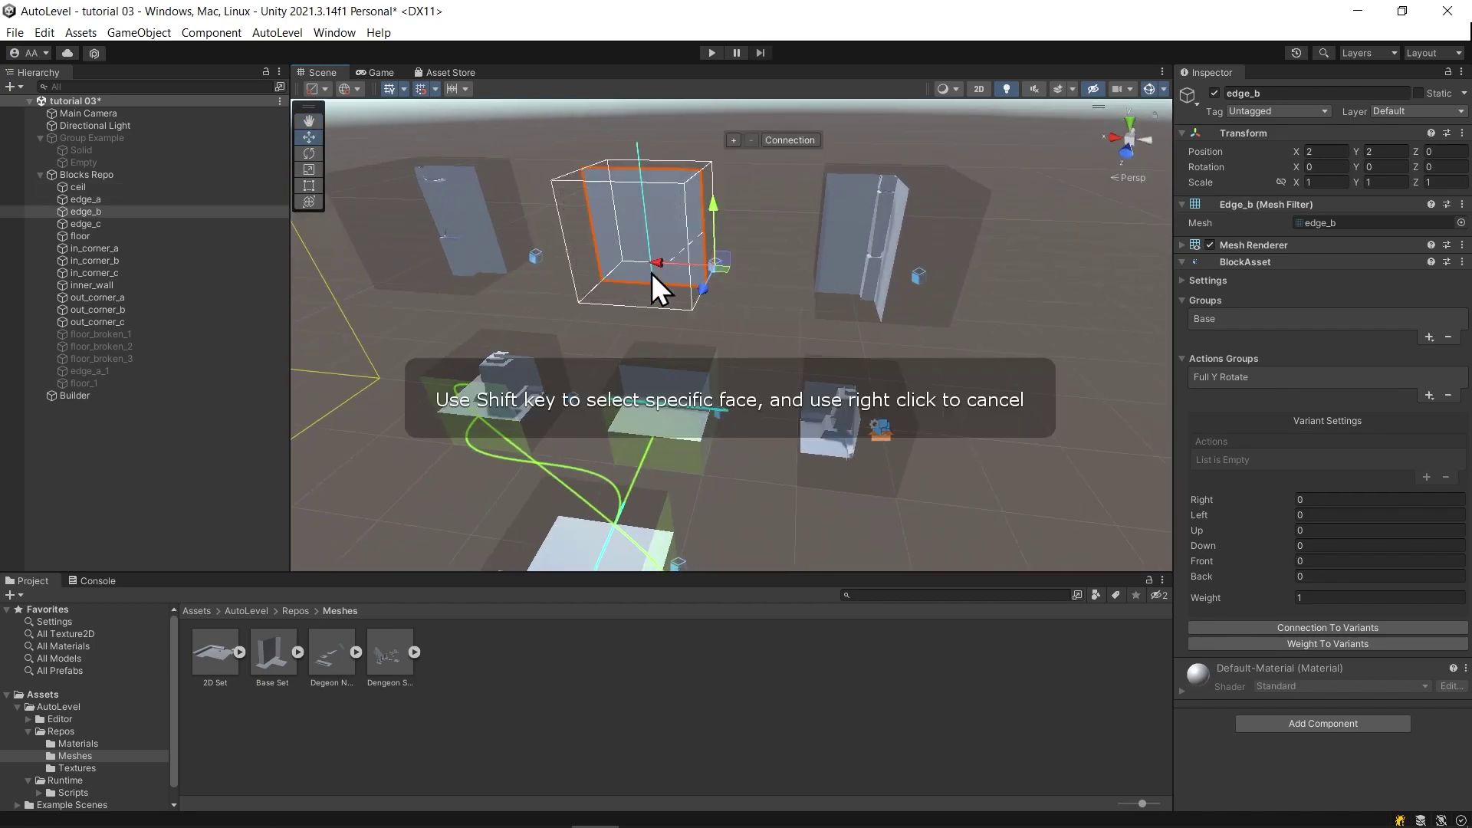
left_click_drag(652, 273, 730, 279, "alt")
scroll(730, 279, "down", 3)
middle_click_drag(813, 245, 828, 368)
Connect the edge_c block's Right and Left faces to each other.
left_click(694, 264)
left_click_drag(694, 264, 721, 360, "alt")
middle_click_drag(738, 383, 732, 261)
left_click_drag(732, 307, 706, 388, "alt")
scroll(706, 388, "up", 4)
Connect edge_a's side faces to in_corner_a's Right face and out_corner_a's Left face.
left_click(739, 374)
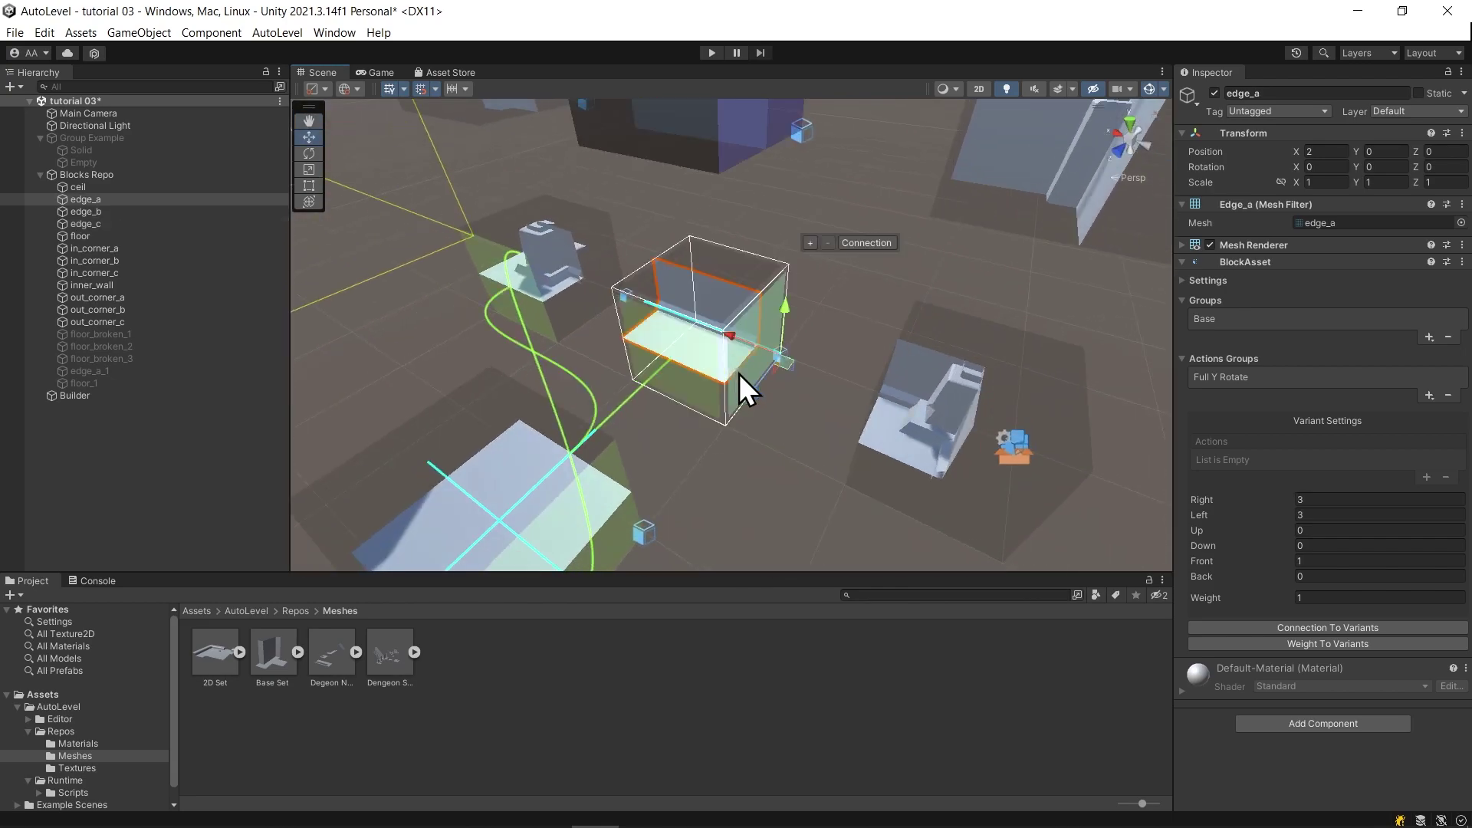
left_click_drag(772, 450, 871, 339, "alt")
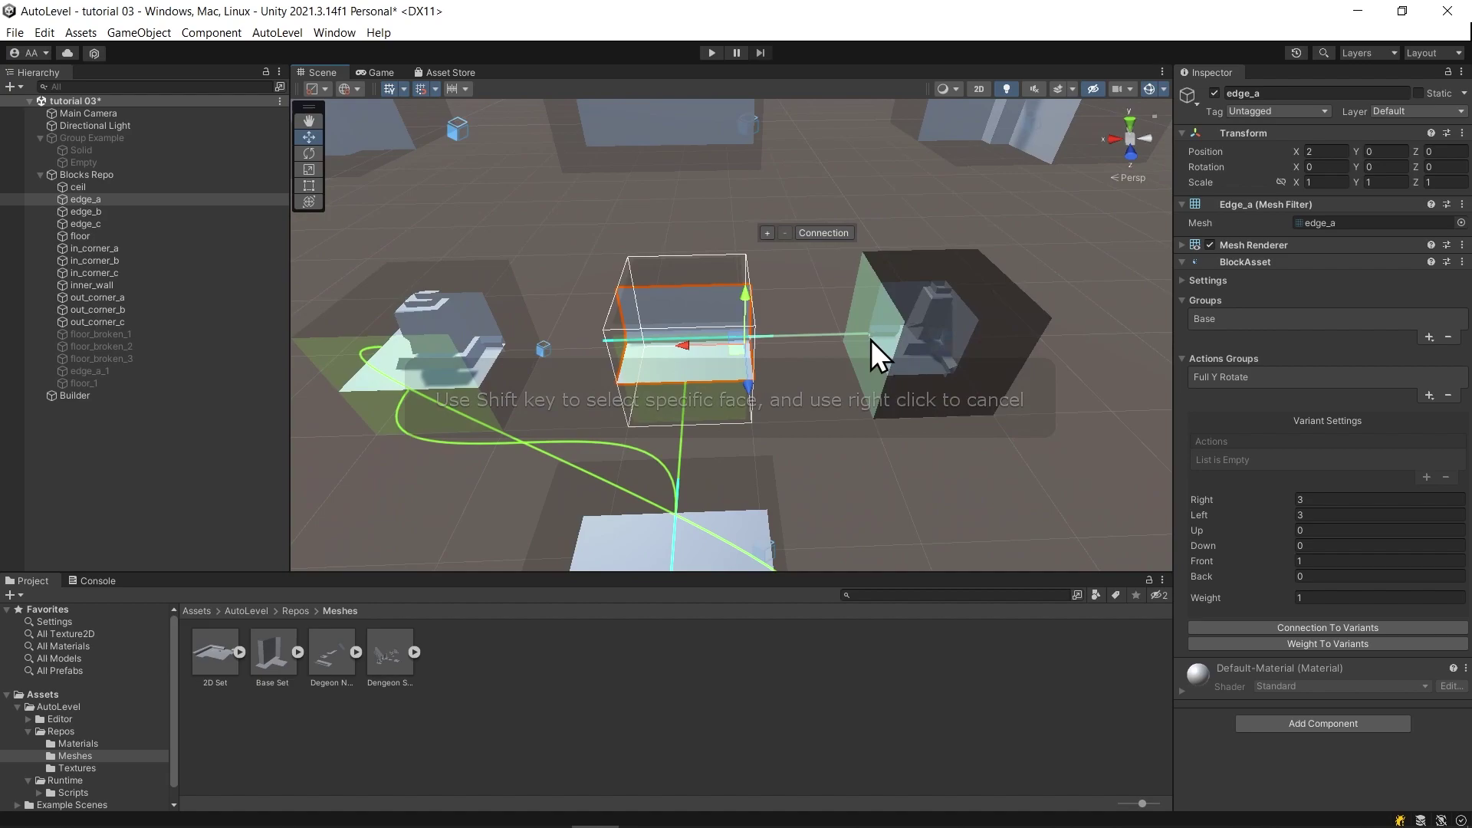
left_click_drag(585, 394, 659, 288, "alt")
left_click(659, 288)
Connect edge_b's side faces to in_corner_b's Right face and out_corner_b's Left face.
left_click(813, 167)
left_click_drag(812, 345, 779, 378, "alt")
left_click(899, 288)
left_click_drag(899, 306, 583, 303, "alt")
left_click(894, 184)
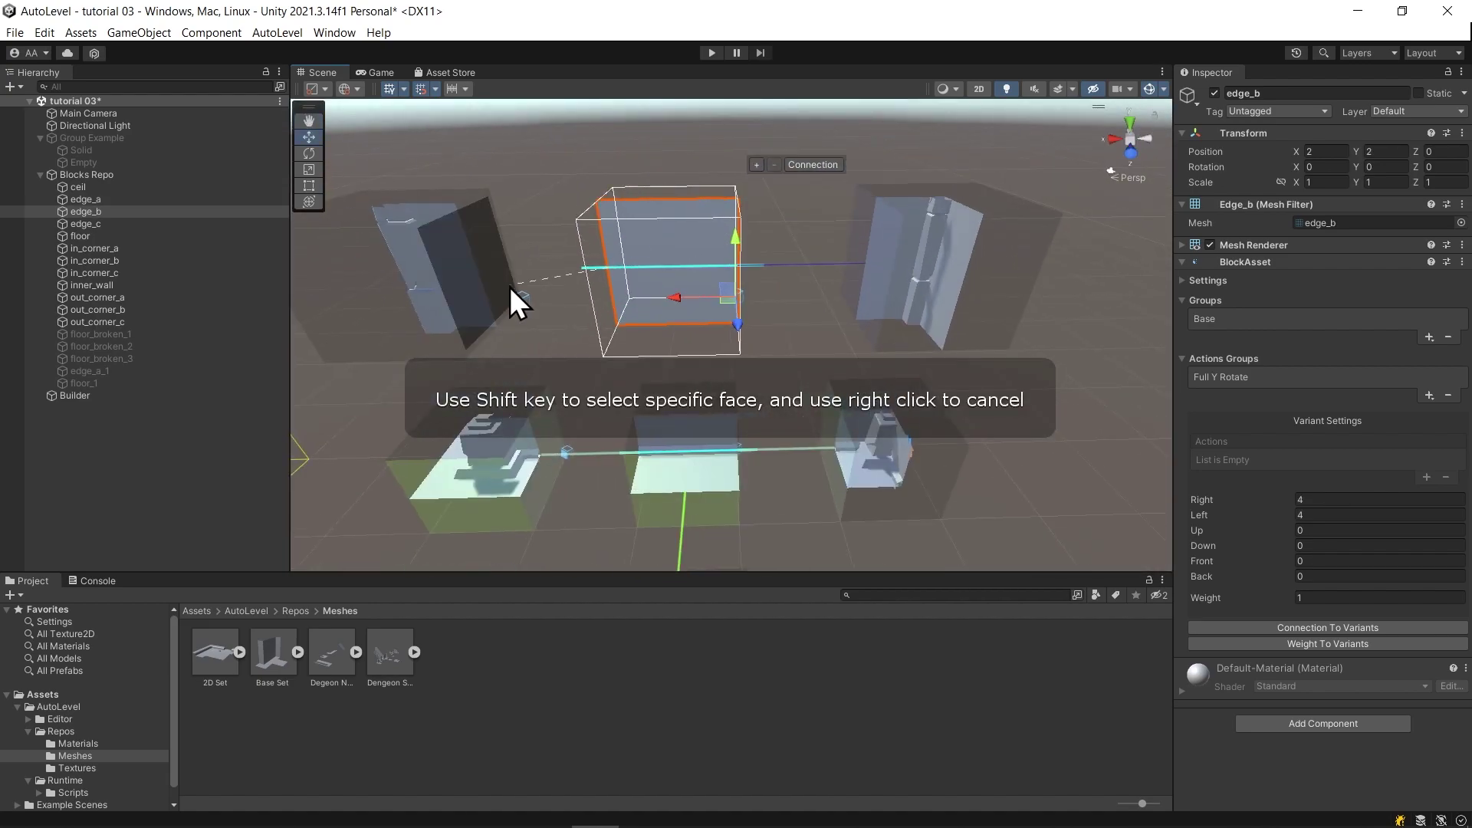
left_click(509, 287)
Connect edge_c's side faces to in_corner_c's Right face and out_corner_c's Left face, and clear the selection.
middle_click_drag(613, 299, 782, 312)
left_click_drag(782, 312, 672, 345, "alt")
left_click(672, 297)
left_click(767, 182)
left_click_drag(767, 230, 729, 338, "alt")
left_click(873, 255)
left_click(774, 487)
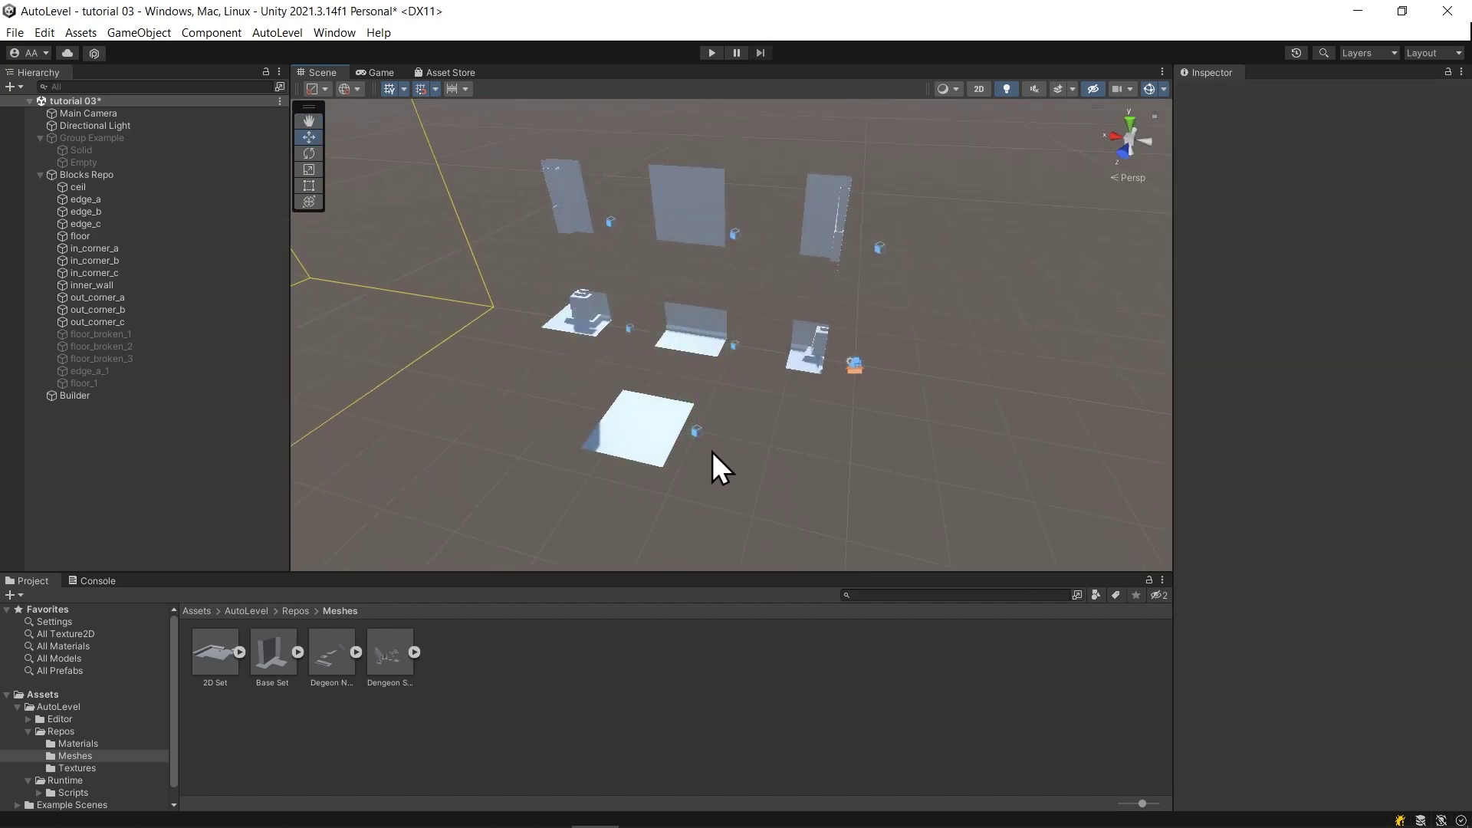
Connect in_corner_b's Down face to in_corner_a's Up face.
left_click_drag(713, 454, 797, 184, "alt")
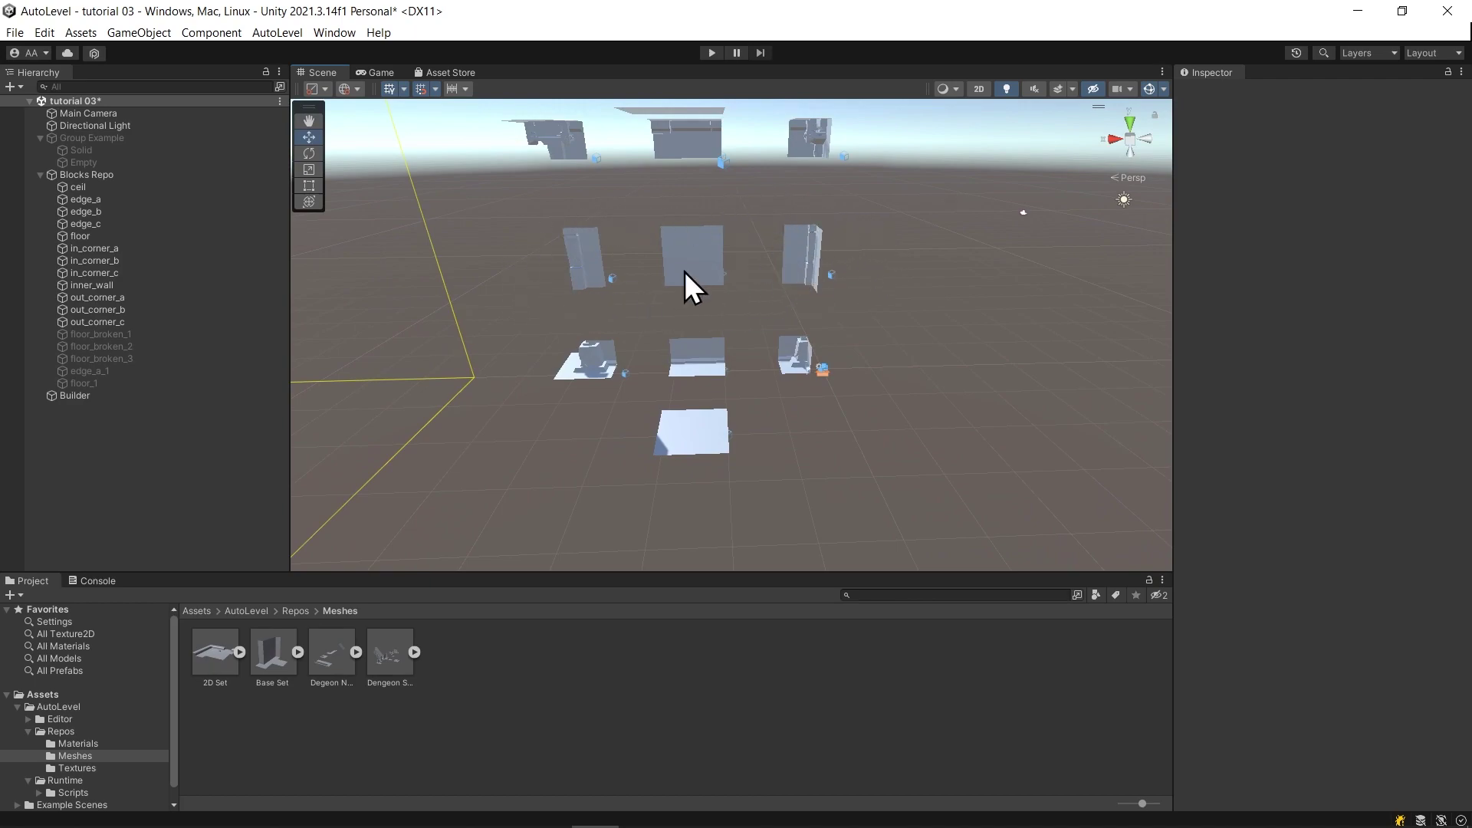
left_click(803, 264)
mouse_move(803, 264)
left_mouse_down("alt")
mouse_move(834, 336)
mouse_move(876, 331)
mouse_move(779, 315)
mouse_move(828, 351)
mouse_move(814, 266)
left_mouse_up("alt")
left_click(900, 238)
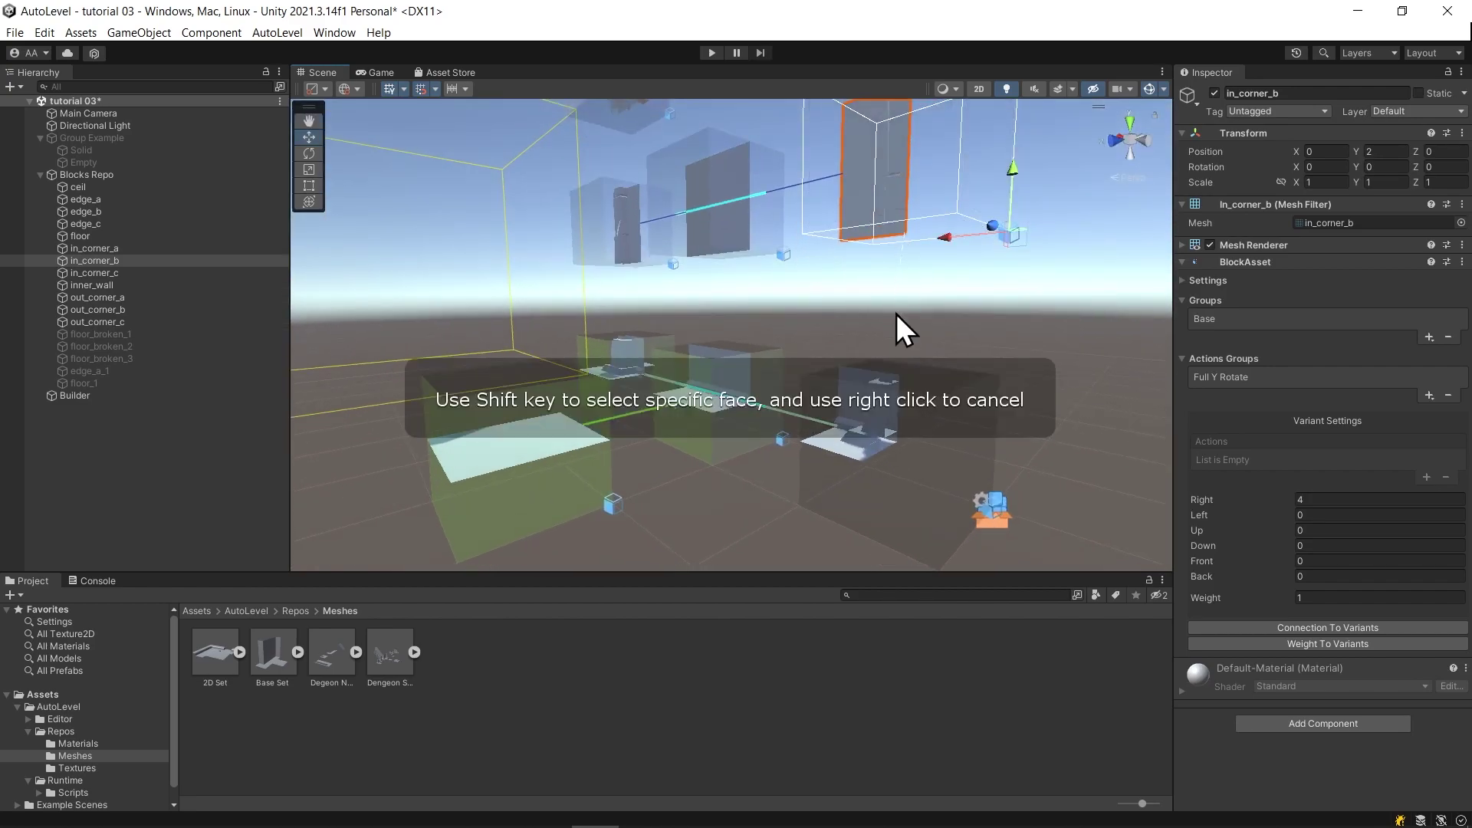
left_click(901, 370)
Connect edge_b's Down face to edge_a's Up face.
left_click(716, 255)
left_click(716, 254)
left_click(713, 352)
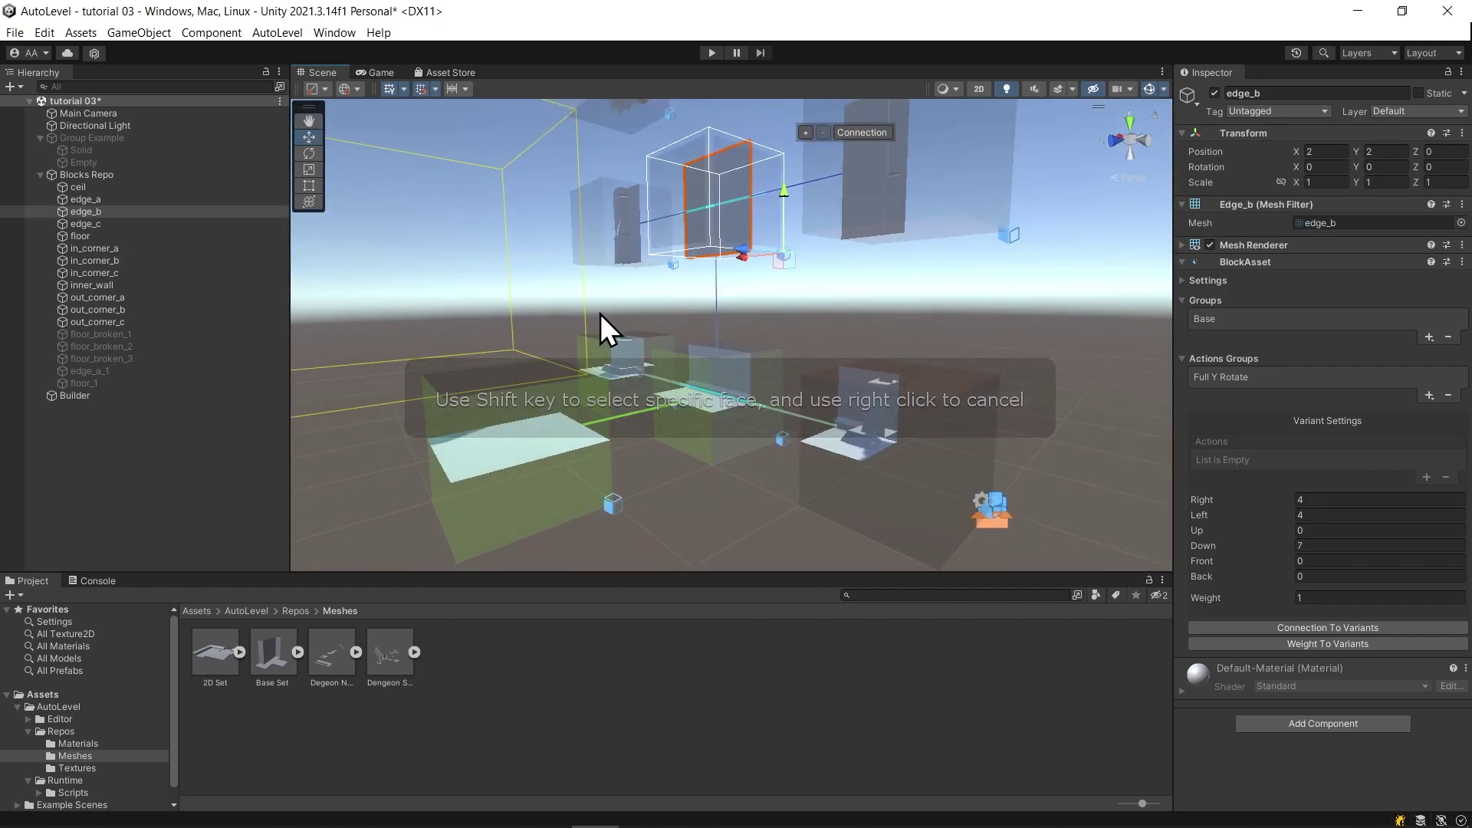
Connect out_corner_b's Down face to out_corner_a's Up face.
left_click(618, 249)
left_click_drag(618, 249, 871, 440, "alt")
left_click(618, 270)
left_click(630, 346)
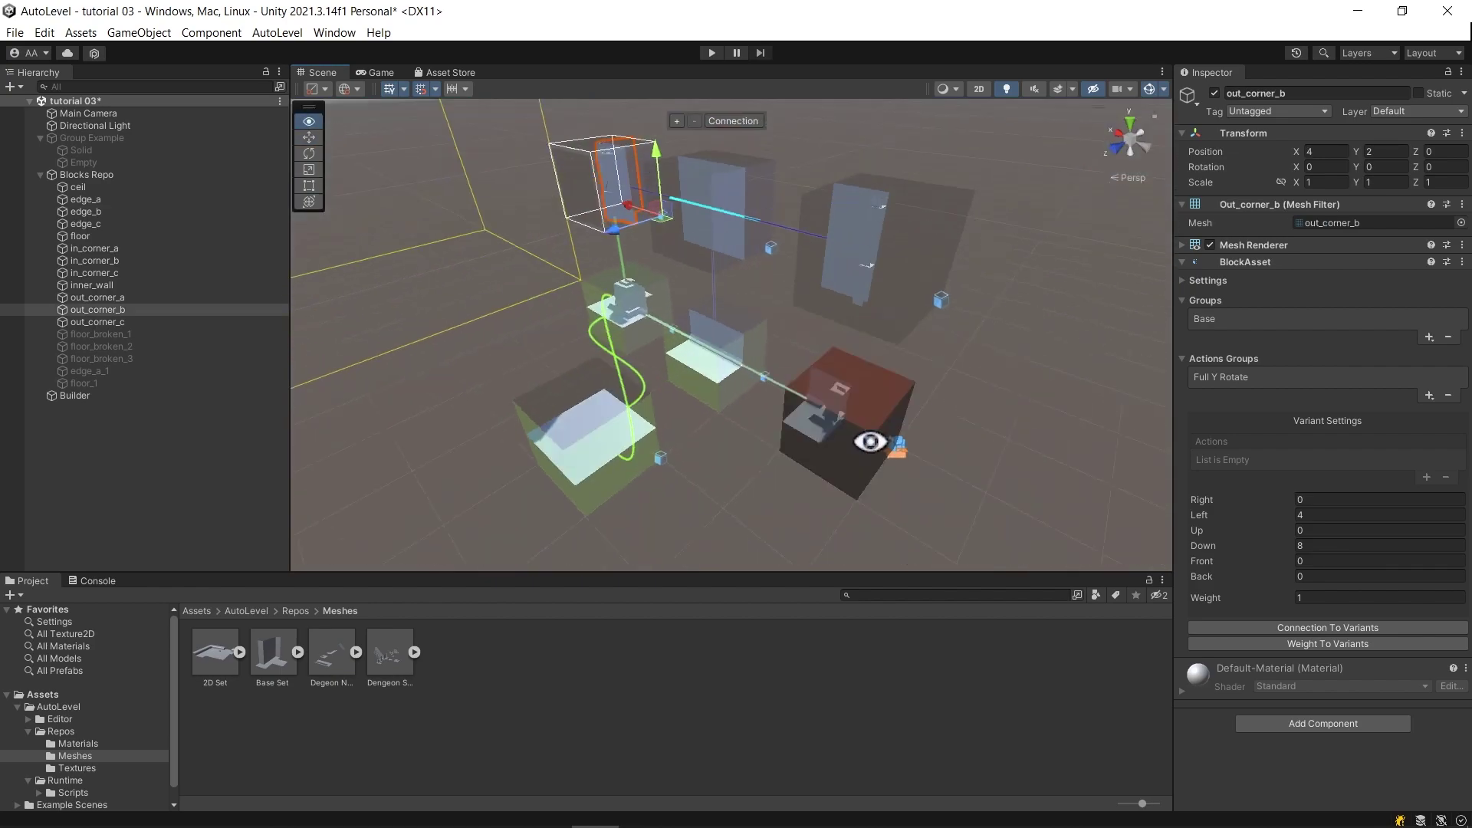
Connect in_corner_b's Up face to in_corner_c's Down face.
left_click(881, 246)
middle_click_drag(856, 225, 836, 311)
left_click(836, 312)
left_click_drag(836, 311, 834, 164, "alt")
middle_click_drag(835, 165, 807, 214)
left_click(806, 140)
Connect edge_b's Up face to edge_c's Down face.
double_click(692, 270)
left_click_drag(687, 237, 690, 196, "alt")
left_click(688, 182)
Connect out_corner_b's Up face to out_corner_c's Down face.
left_click(614, 264)
left_click_drag(603, 268, 828, 353, "alt")
left_click(614, 264)
Set the scene editing mode to None, try placing in_corner_a behind out_corner_a to compare their faces, and undo the moves.
left_click(803, 433)
left_click(826, 317)
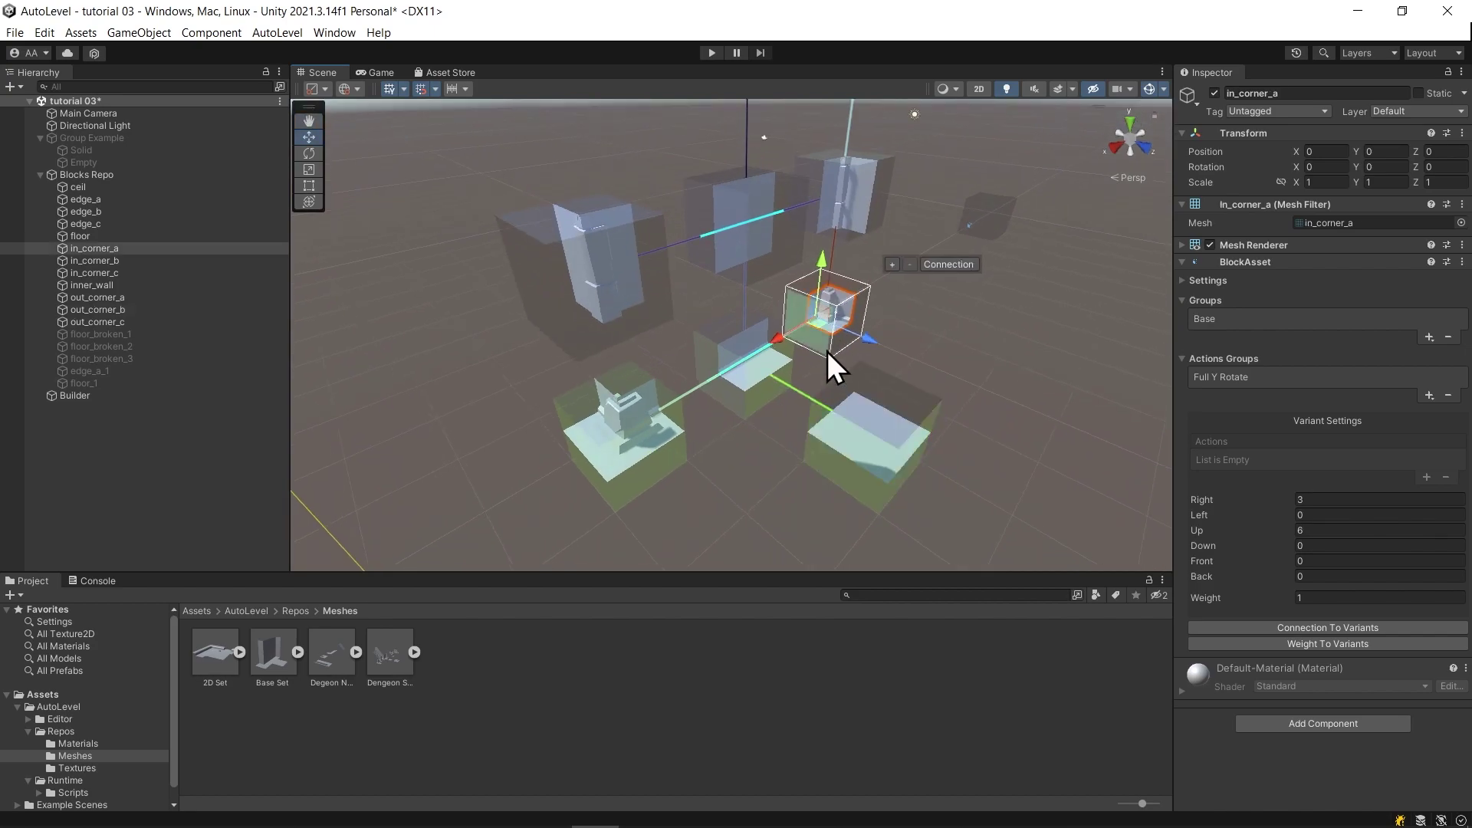
left_click(954, 267)
left_click(954, 273)
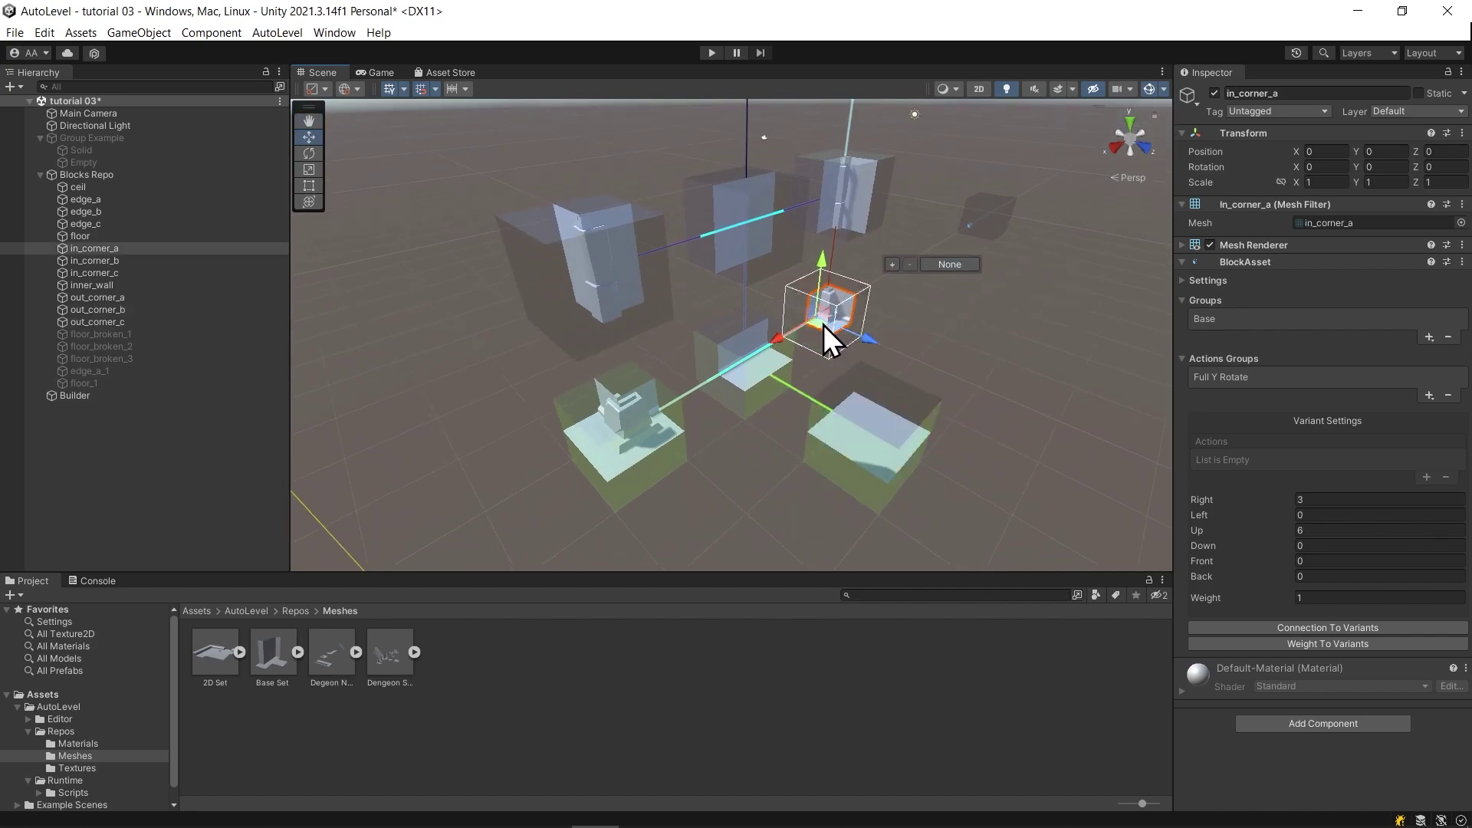
left_click_drag(824, 324, 609, 403)
left_click_drag(574, 512, 775, 453, "alt")
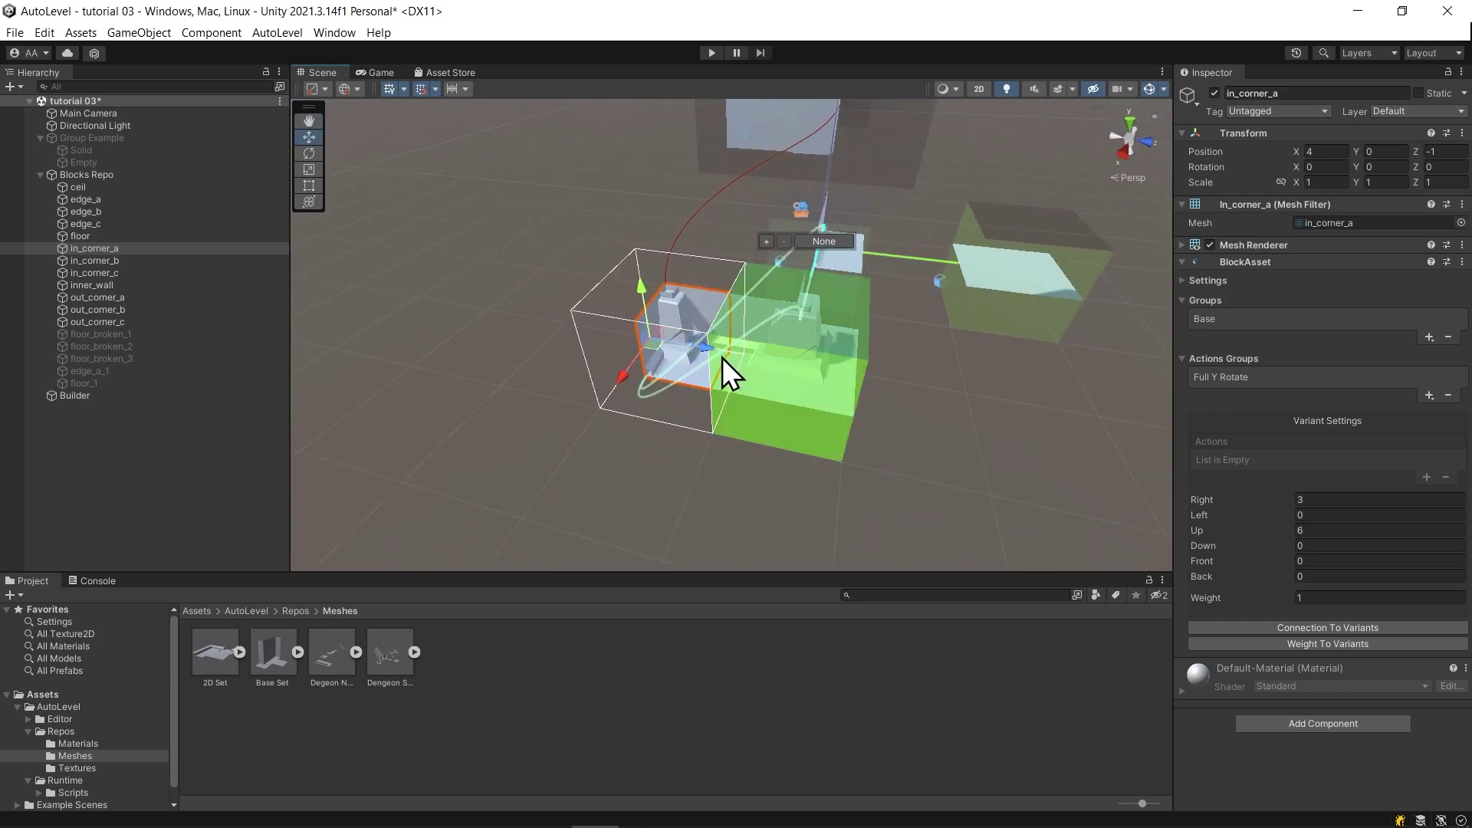
left_click_drag(706, 352, 545, 411)
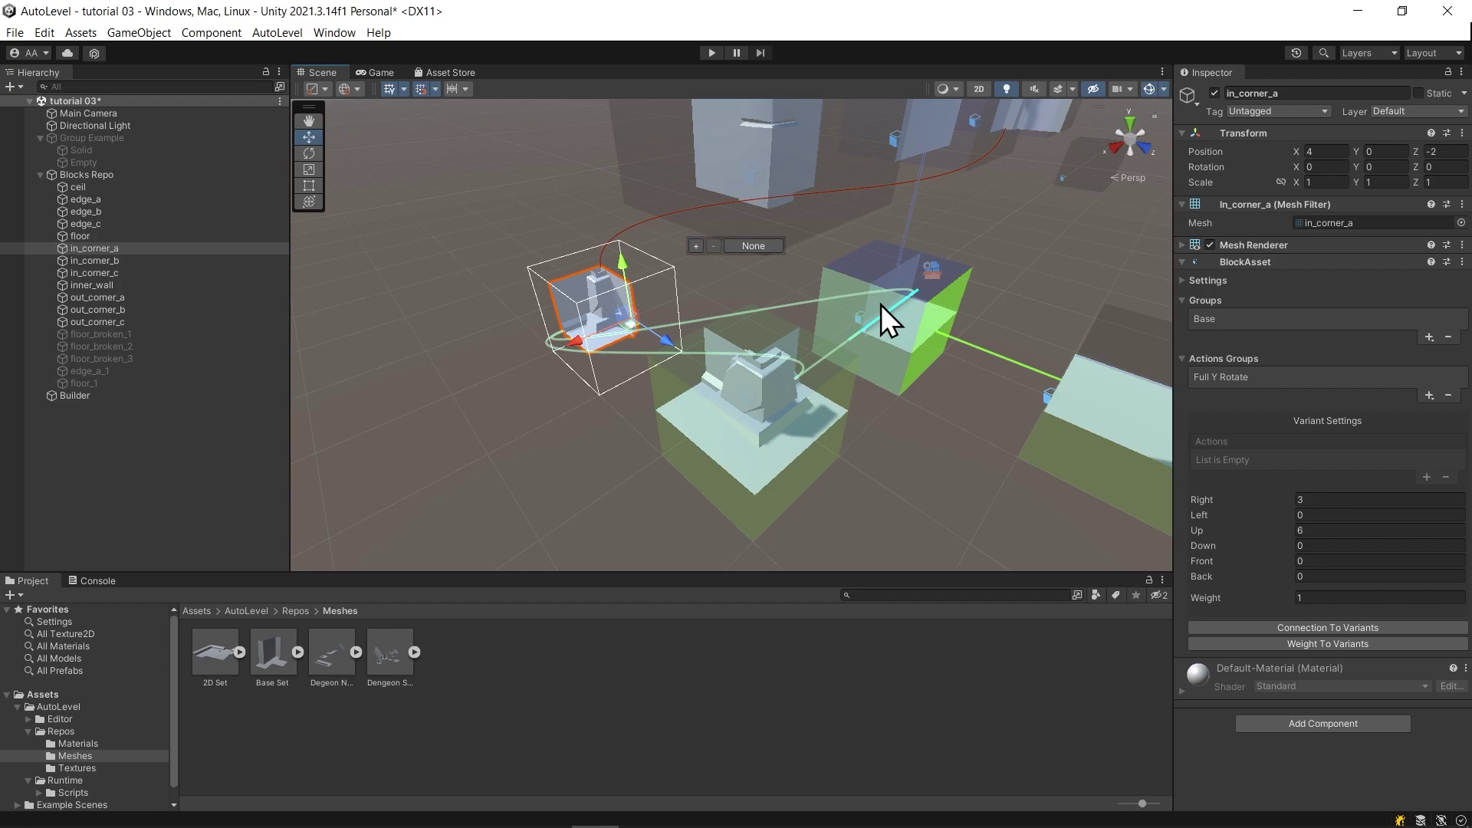
key("ctrl+z")
key("ctrl+z")
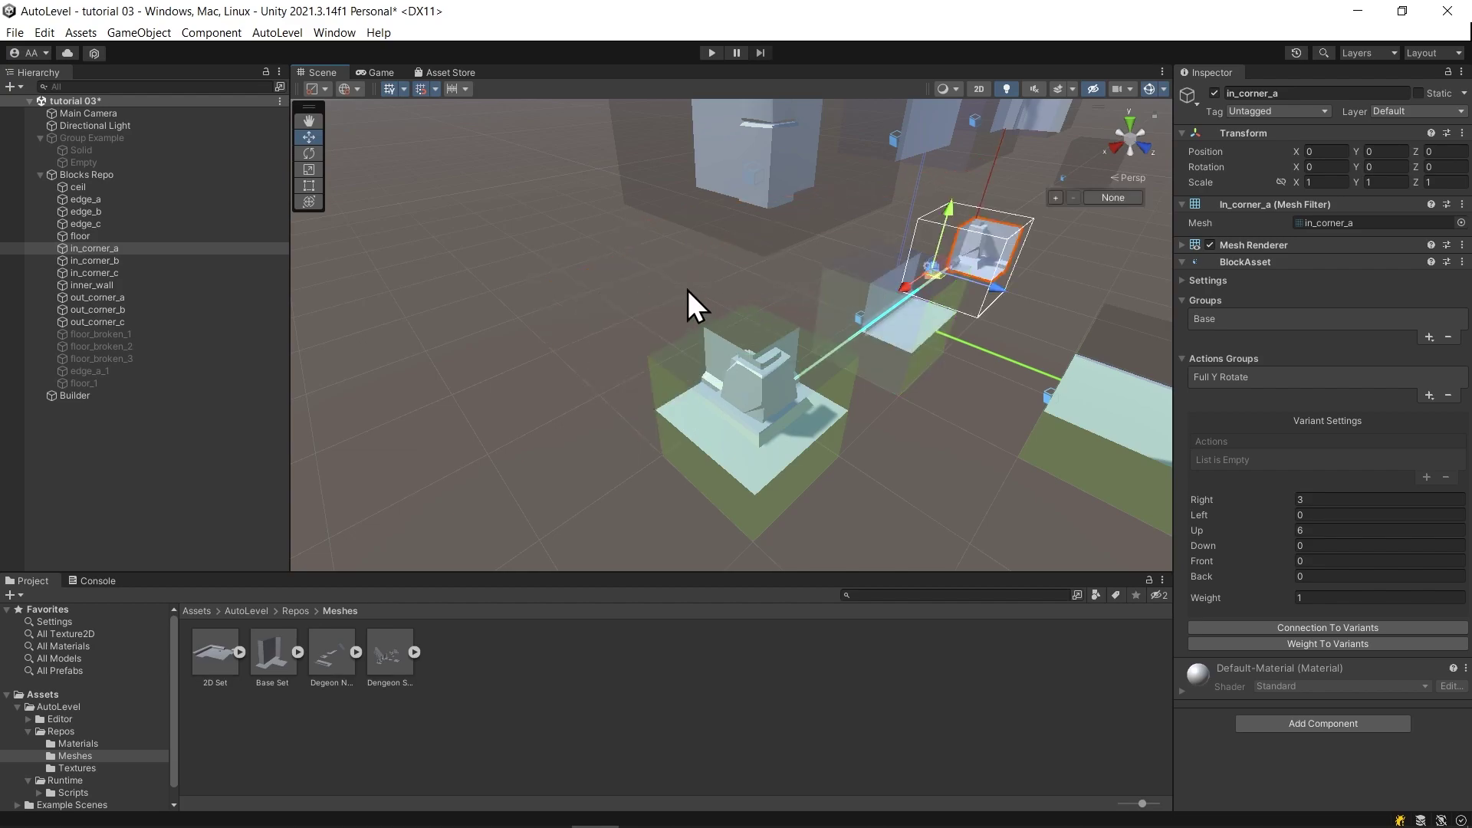
Switch out_corner_a to Connection editing mode and connect its Back face to edge_a's side face.
left_click_drag(664, 309, 861, 306, "alt")
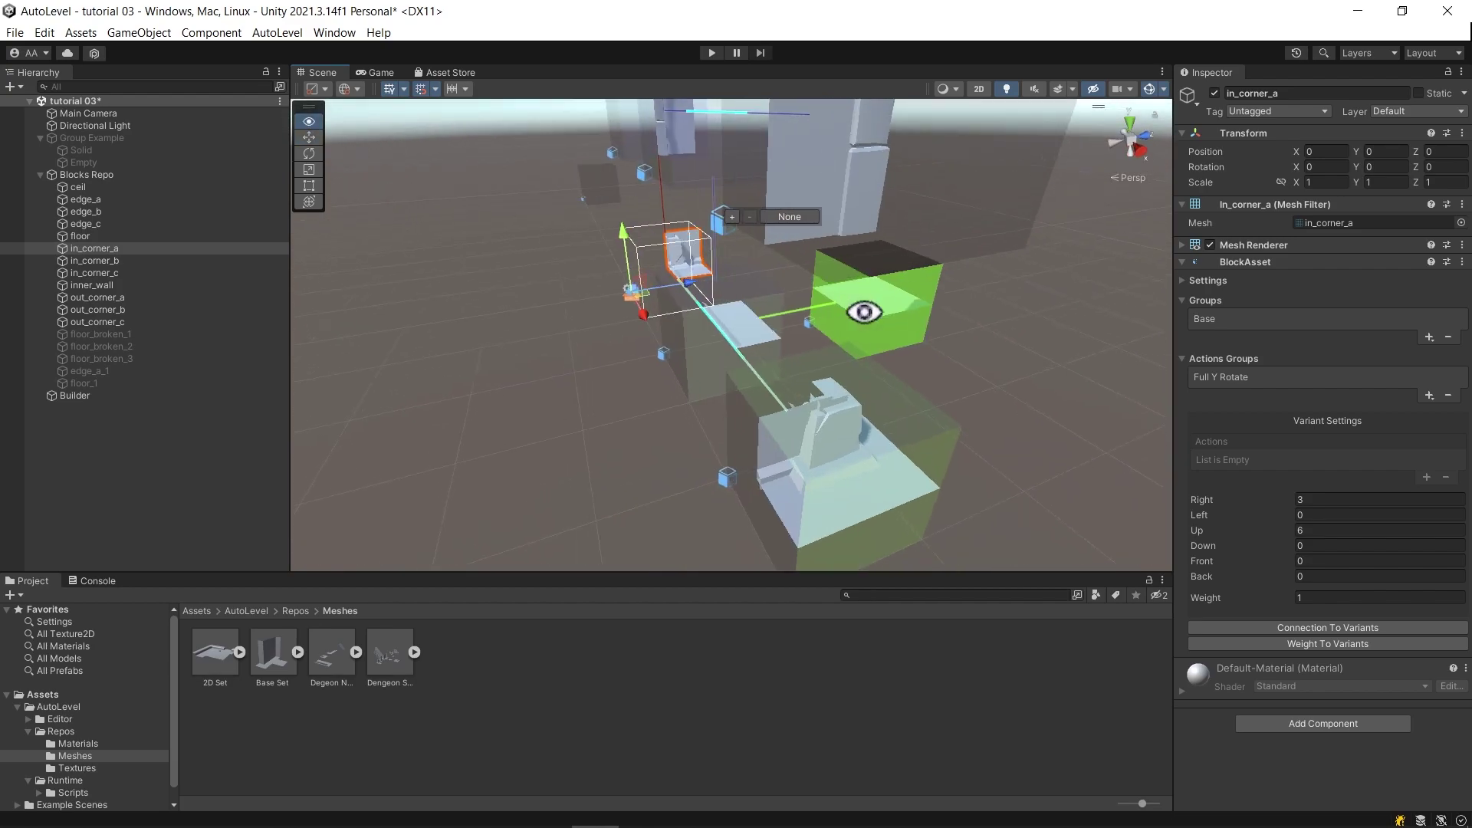
left_click(765, 481)
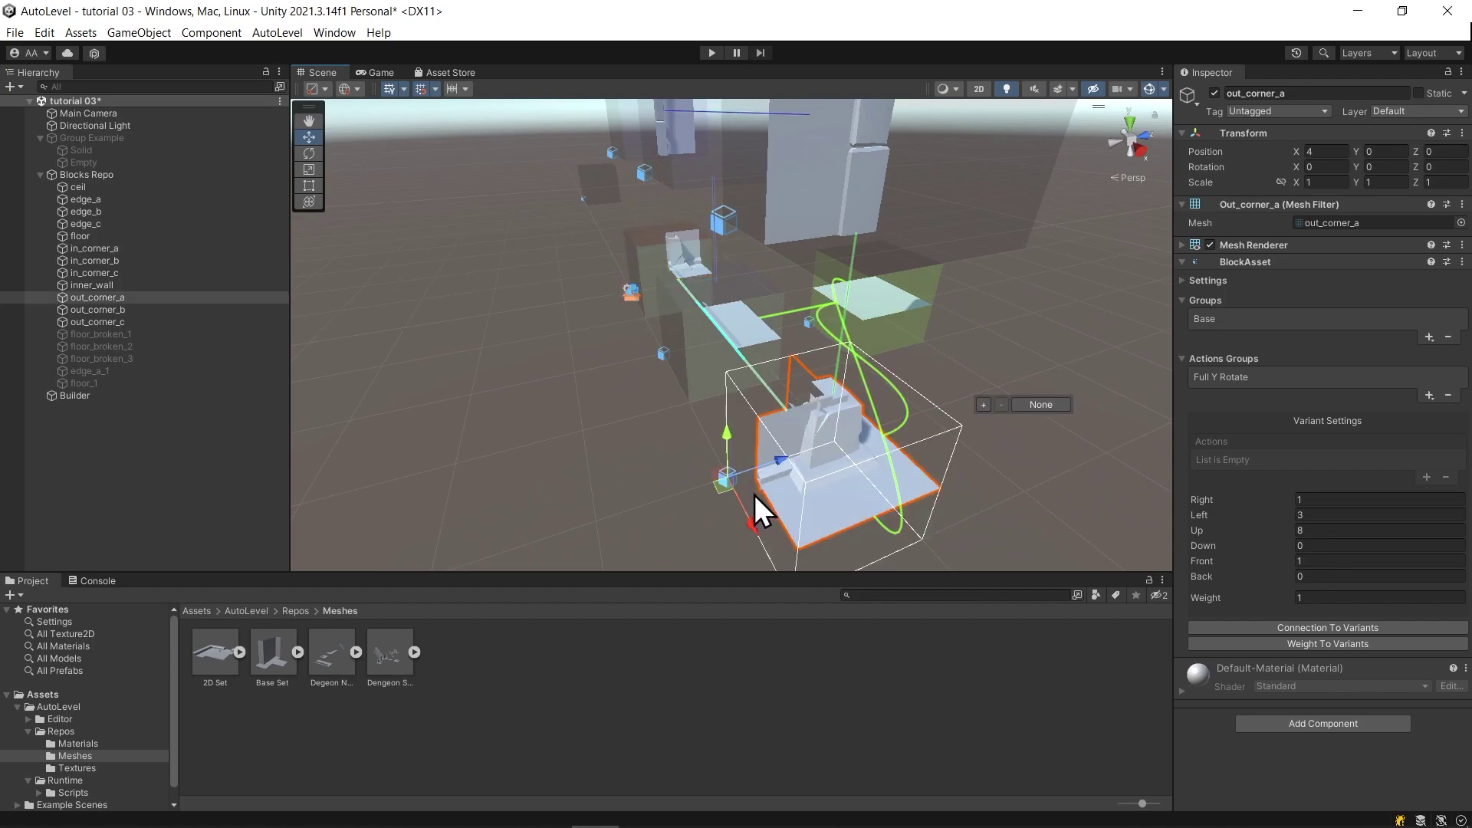
left_click(1064, 402)
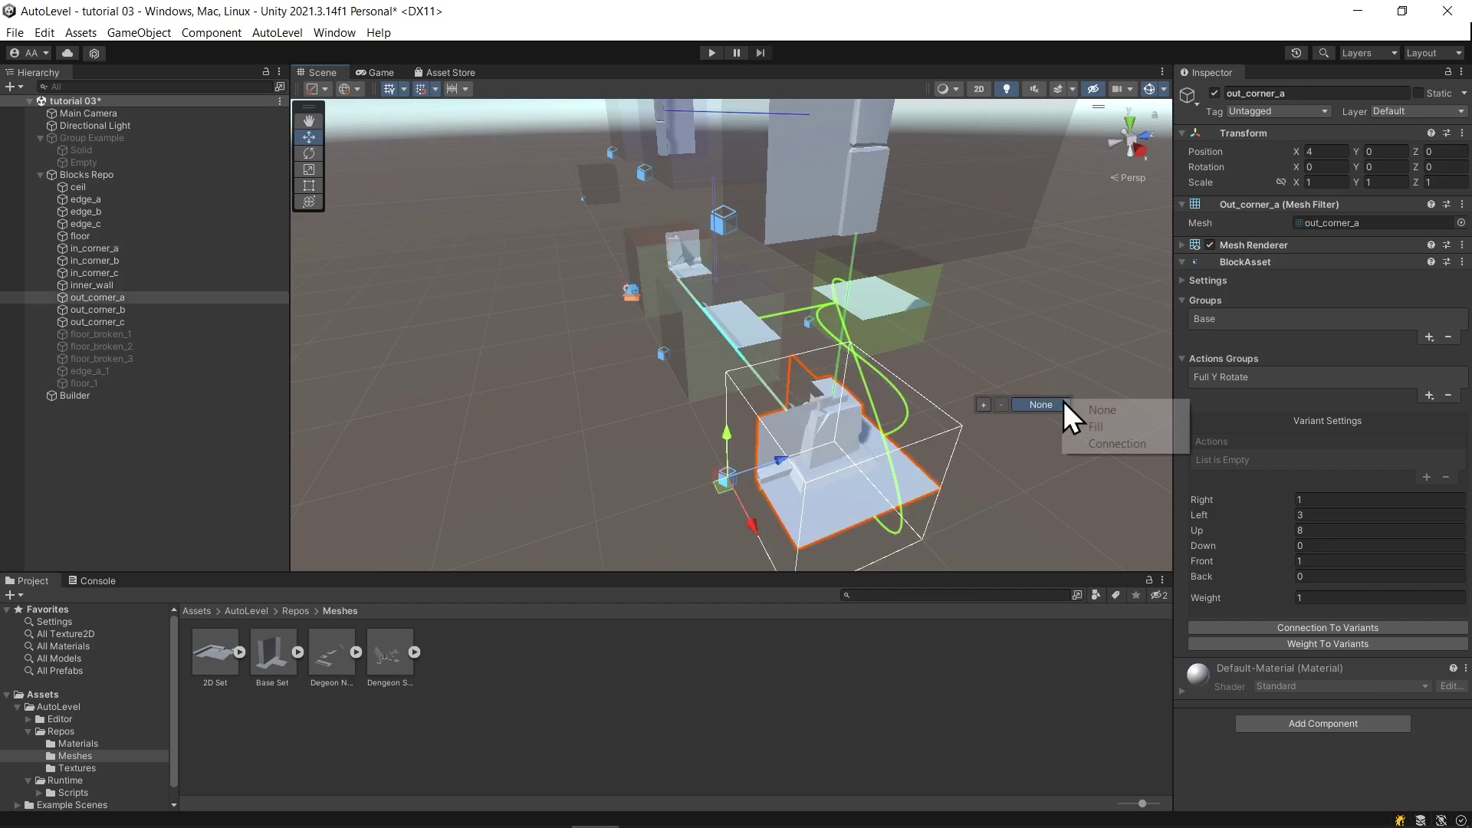
left_click(1103, 447)
left_click(782, 495)
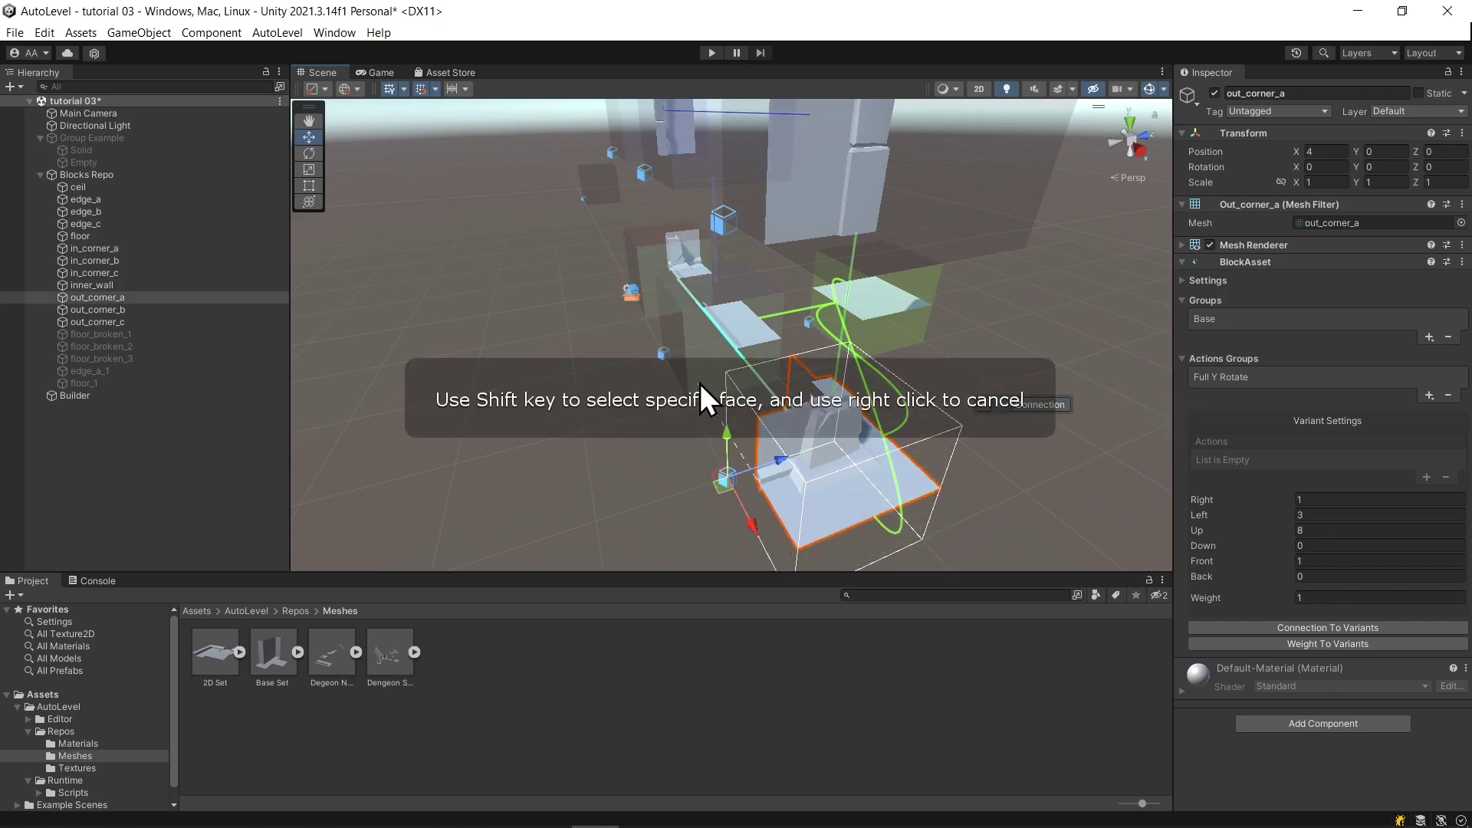
left_click(712, 344)
left_click_drag(958, 375, 441, 378, "alt")
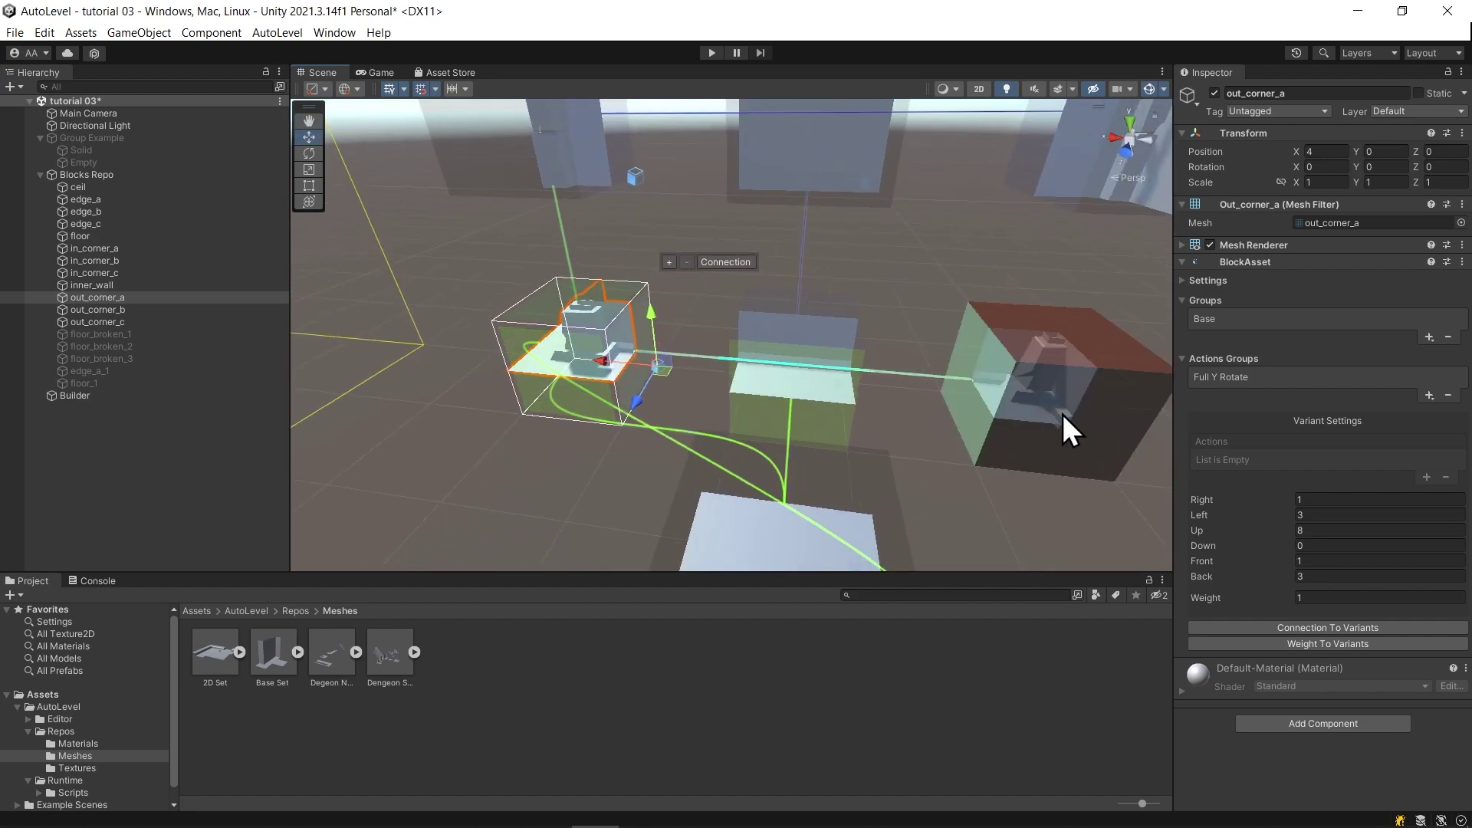
Connect in_corner_a's Front face to the matching lower wall side connection.
left_click(1064, 444)
left_click_drag(982, 469, 877, 370, "alt")
left_click(808, 425)
Connect in_corner_b's Front face to edge_b's side face.
middle_click_drag(876, 370, 772, 428)
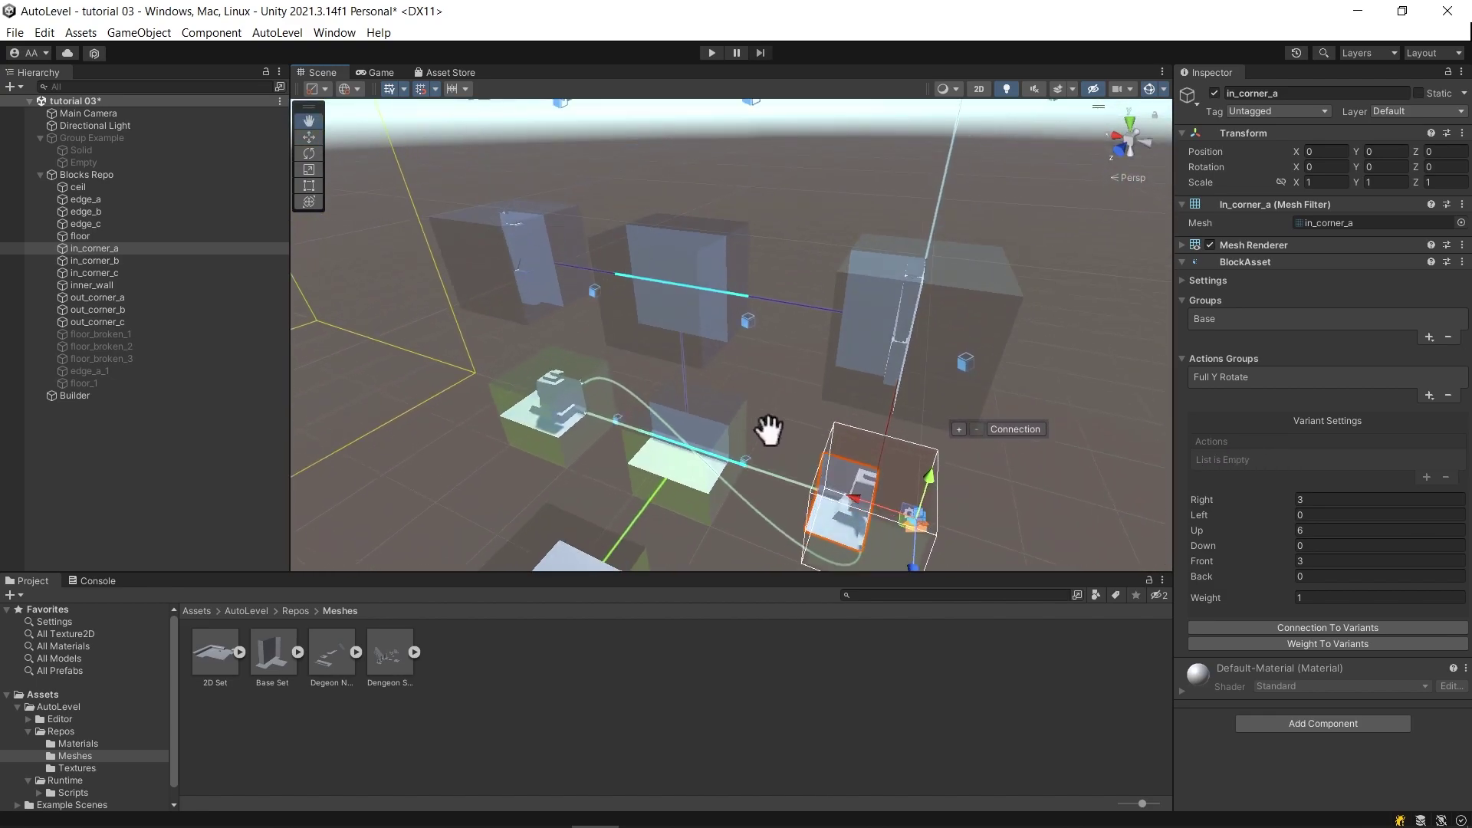
left_click(874, 359)
left_click(619, 329)
left_click_drag(619, 329, 899, 385, "alt")
Connect out_corner_b's Back face to edge_b's side face.
left_click(900, 385)
left_click(899, 385)
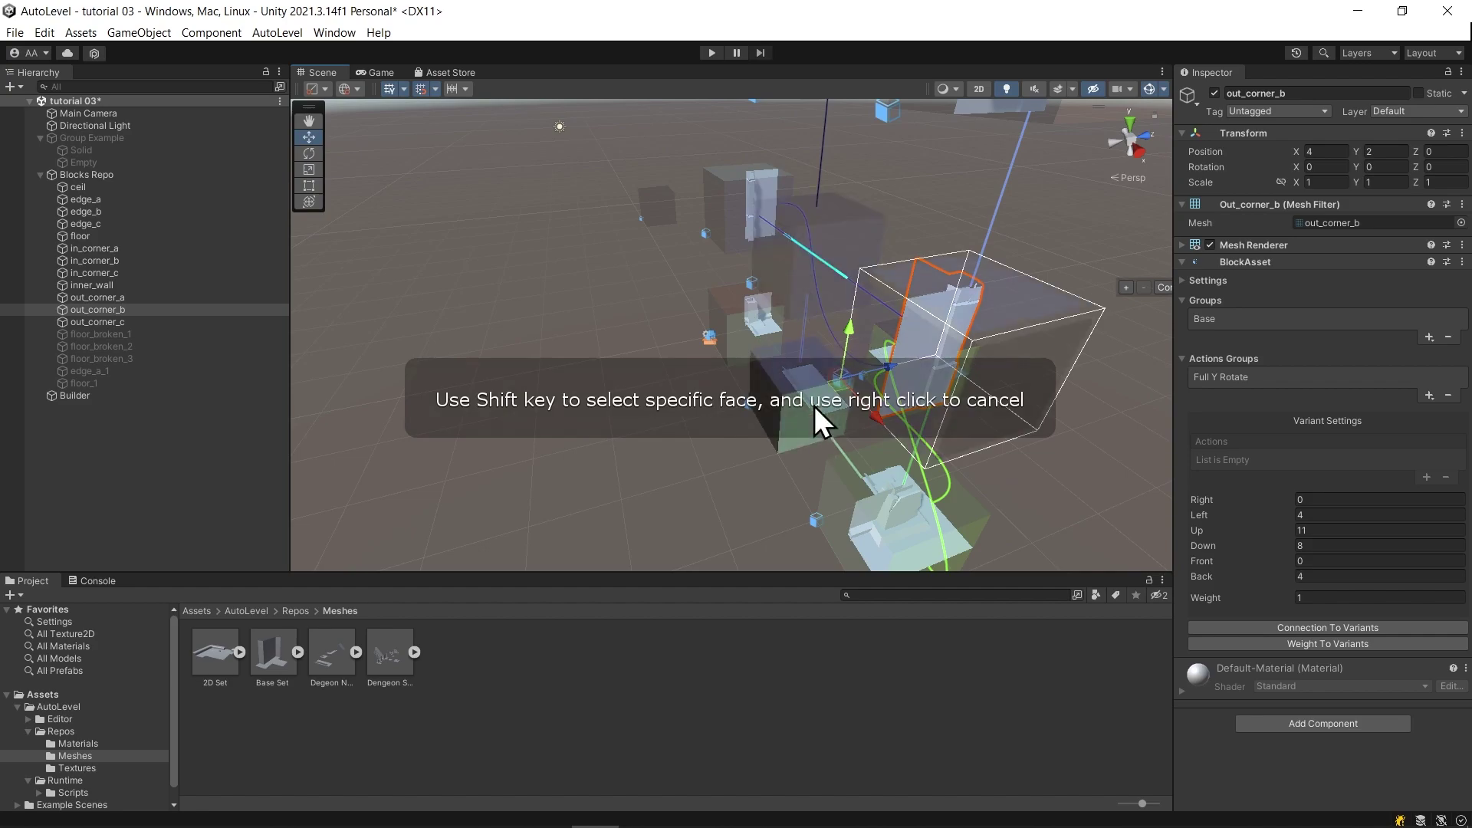
left_click(814, 407)
Connect out_corner_c's Back face to edge_c's side face.
left_click_drag(814, 407, 830, 314, "alt")
left_click(829, 314)
left_click(829, 314)
left_click(742, 271)
Connect in_corner_c's Front face to edge_c's side face.
left_click_drag(742, 271, 775, 279, "alt")
left_click(824, 275)
left_click(822, 269)
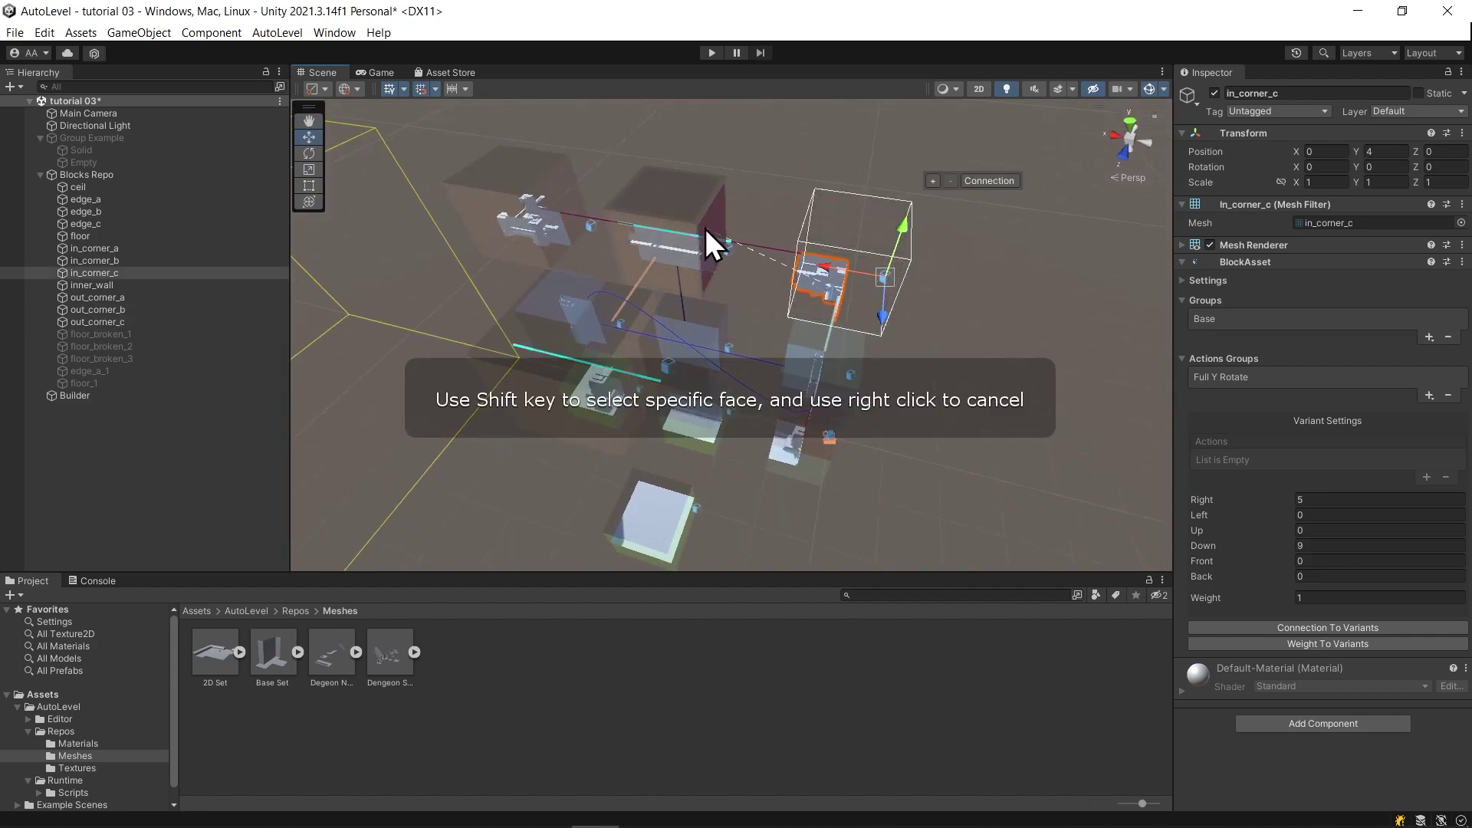
left_click(705, 228)
left_click_drag(764, 420, 880, 424, "alt")
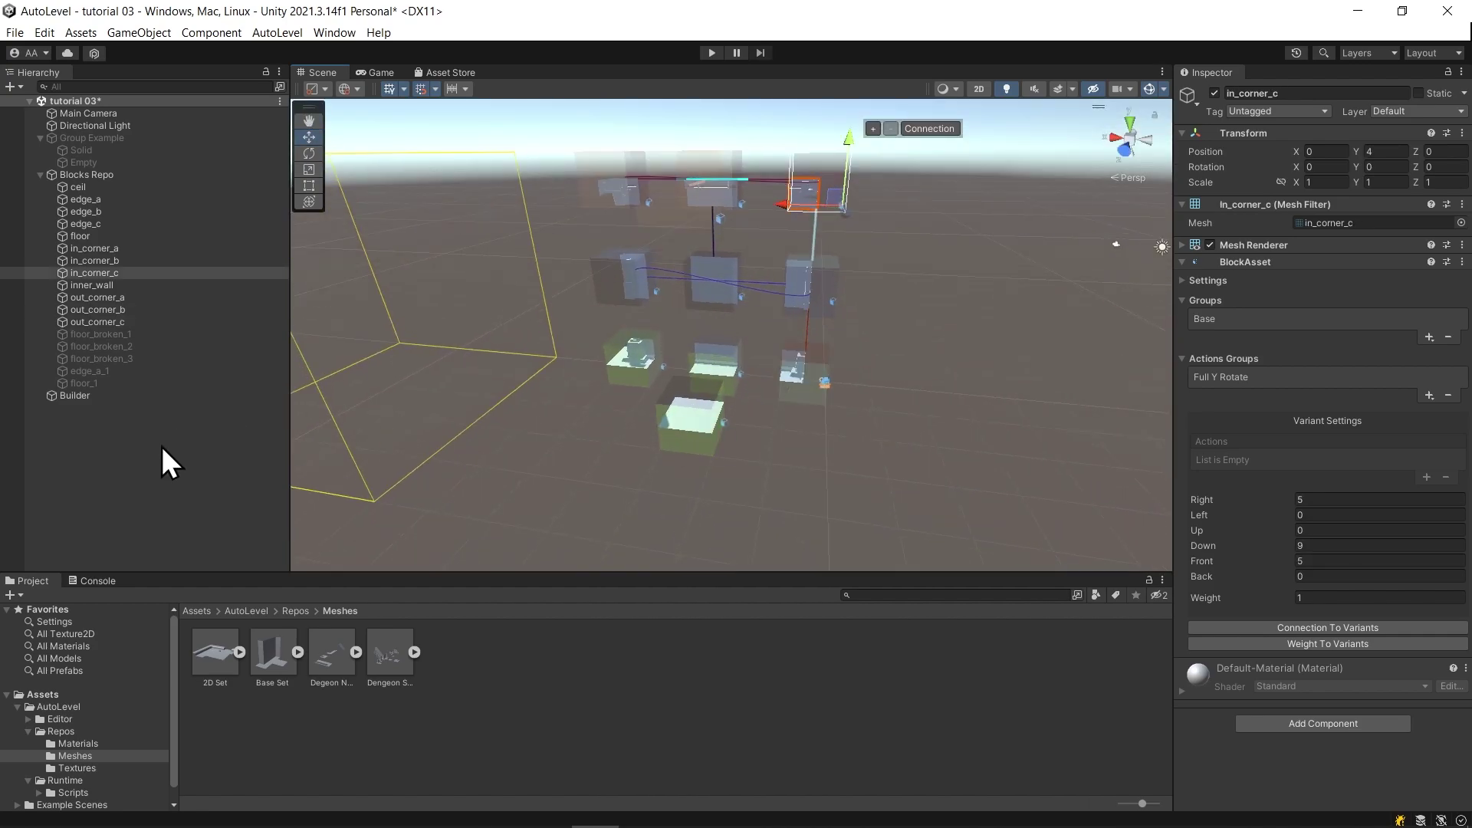
Assign a group to the Builder's selected 3 × 2 × 3 volume, rebuild the whole level and examine the generated rooms.
left_click(130, 398)
left_click_drag(371, 361, 763, 288, "alt")
left_click(761, 247)
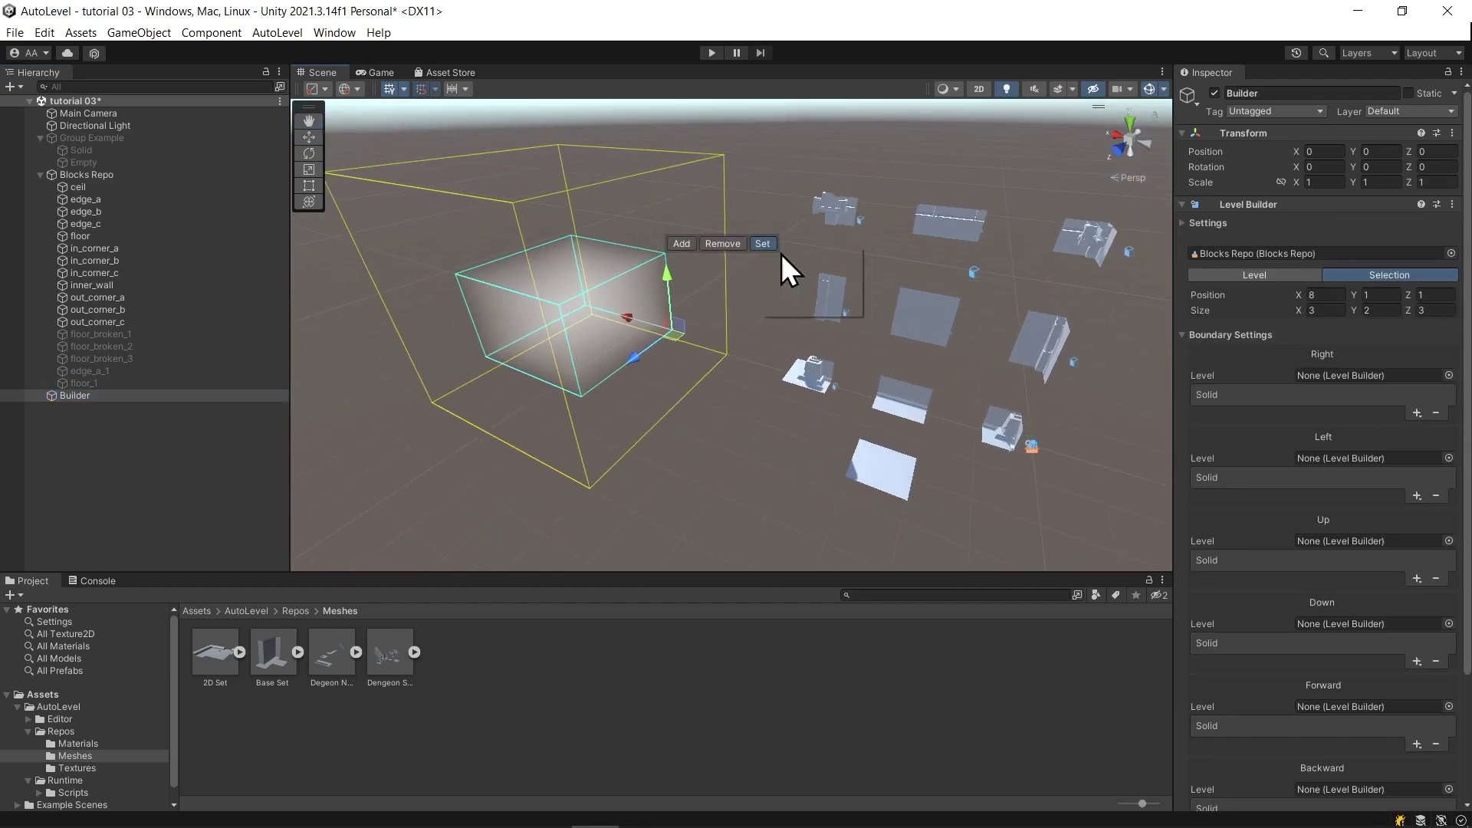
left_click(781, 254)
scroll(1365, 515, "down", 1)
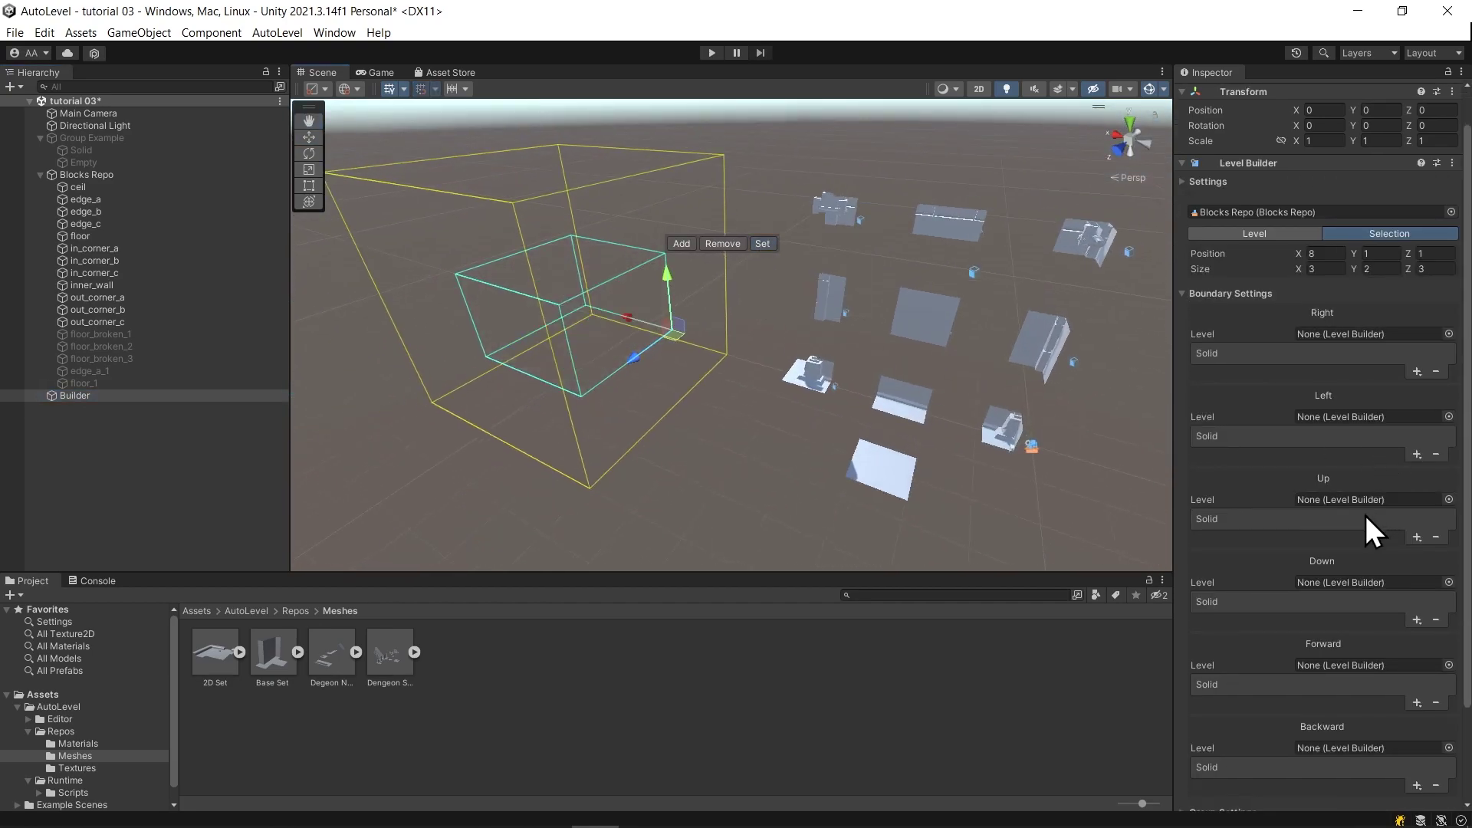
left_click(1199, 294)
left_click(1240, 391)
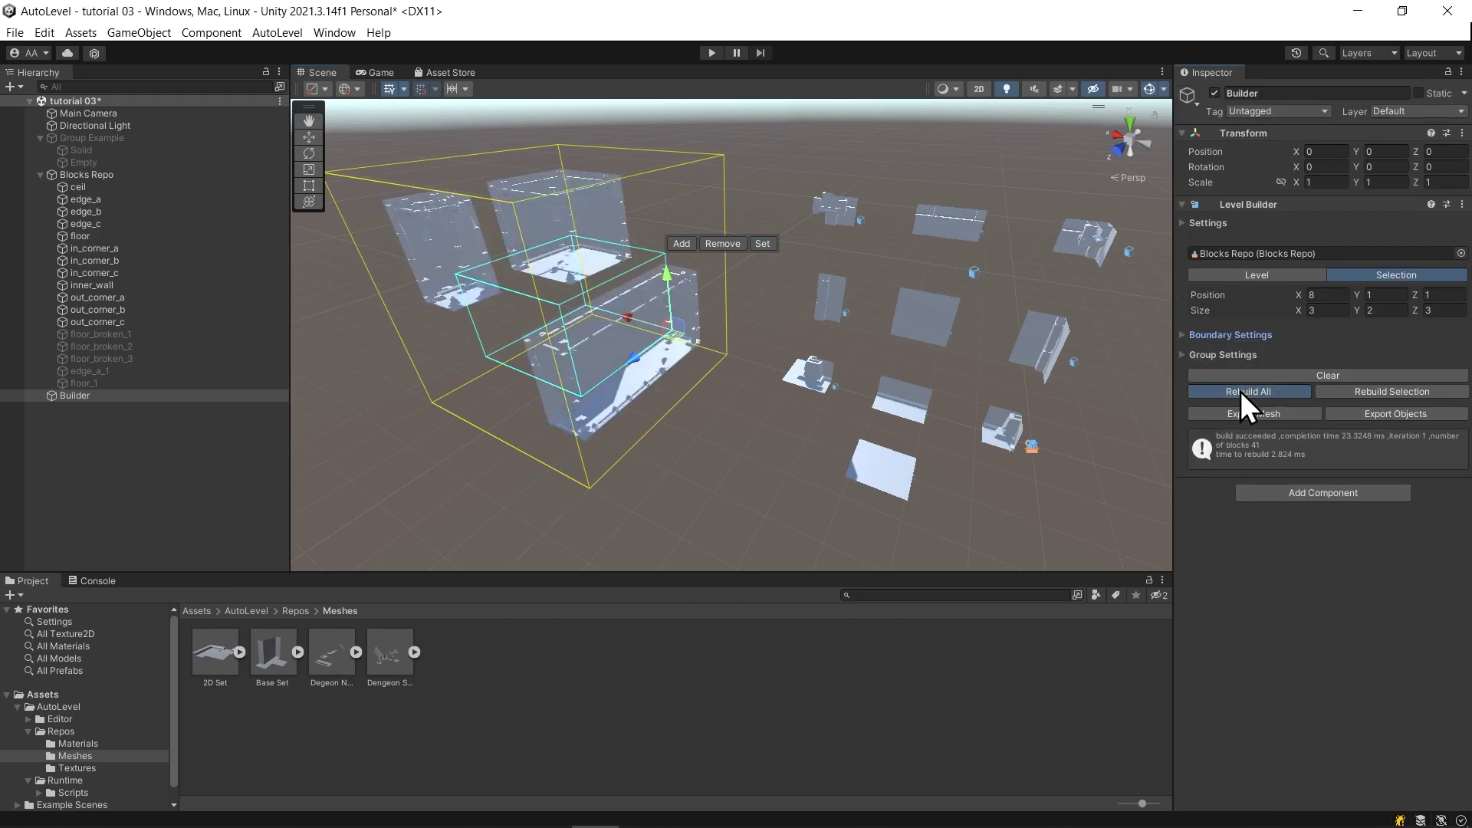
left_click(1241, 391)
left_click_drag(545, 383, 600, 196, "alt")
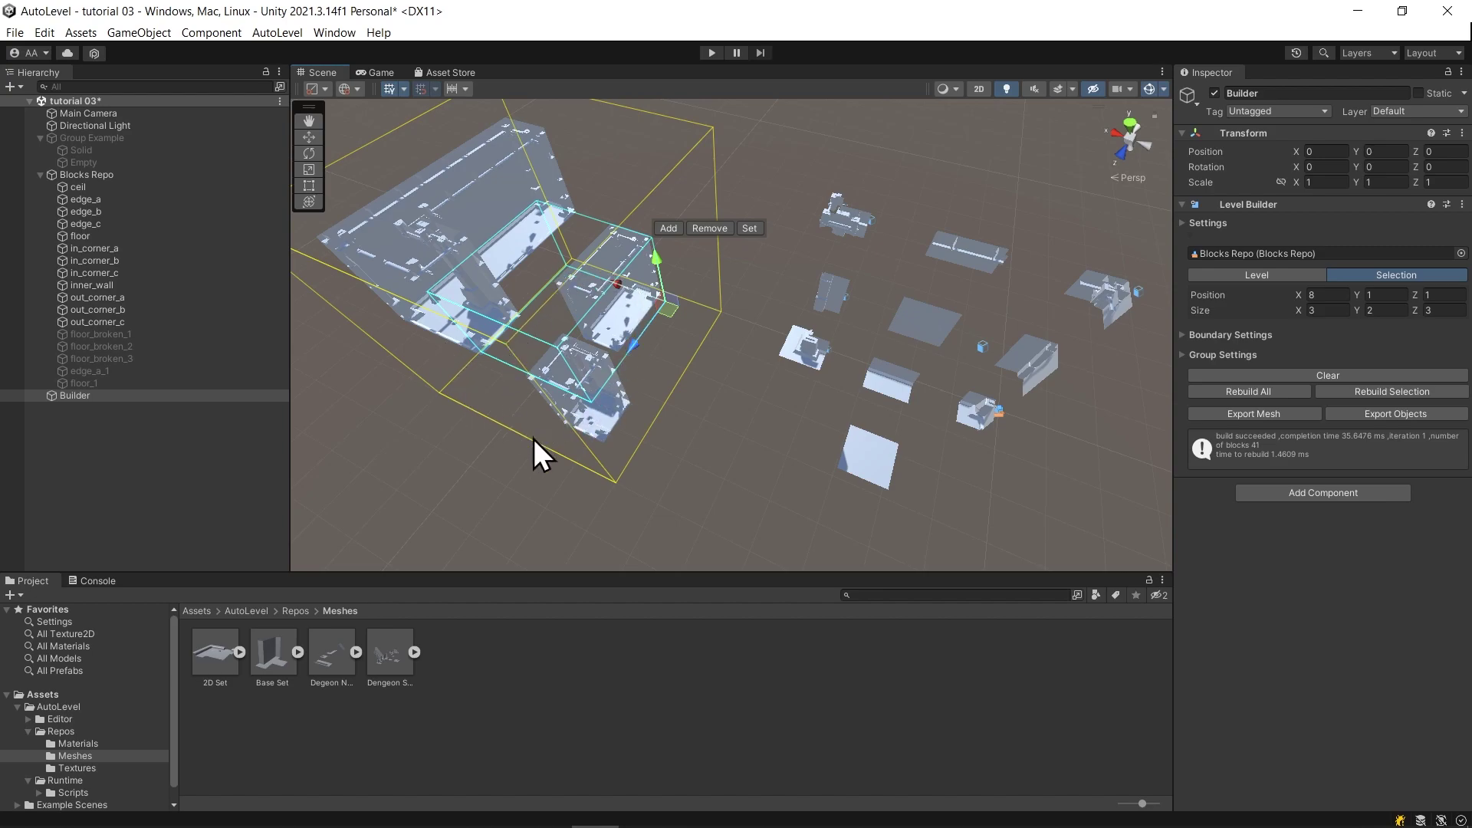
left_click_drag(557, 425, 744, 195, "alt")
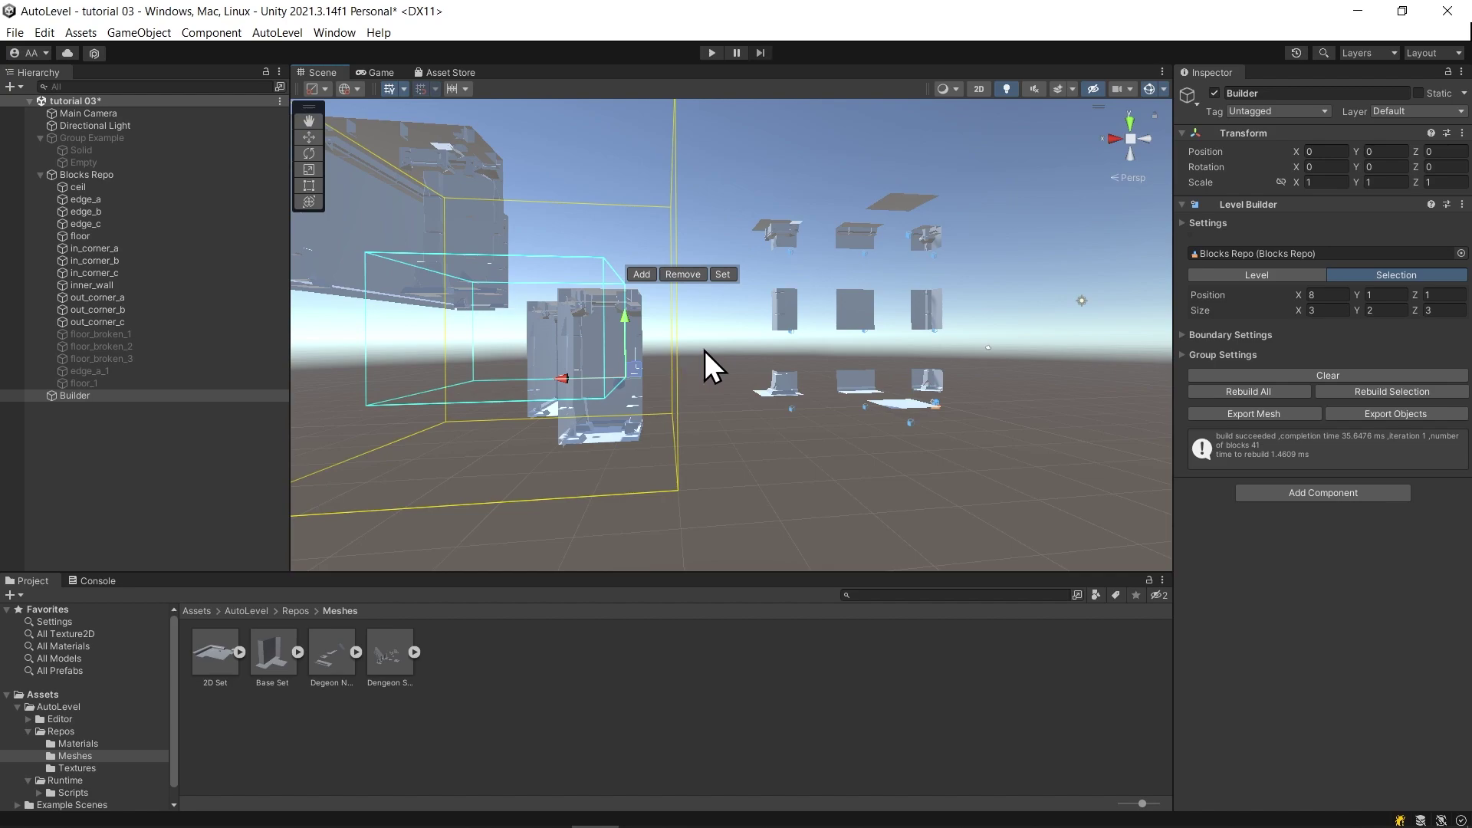
left_click_drag(705, 351, 825, 384, "alt")
Set the Builder's level size to X 10, Y 3, Z 10.
left_click(1293, 277)
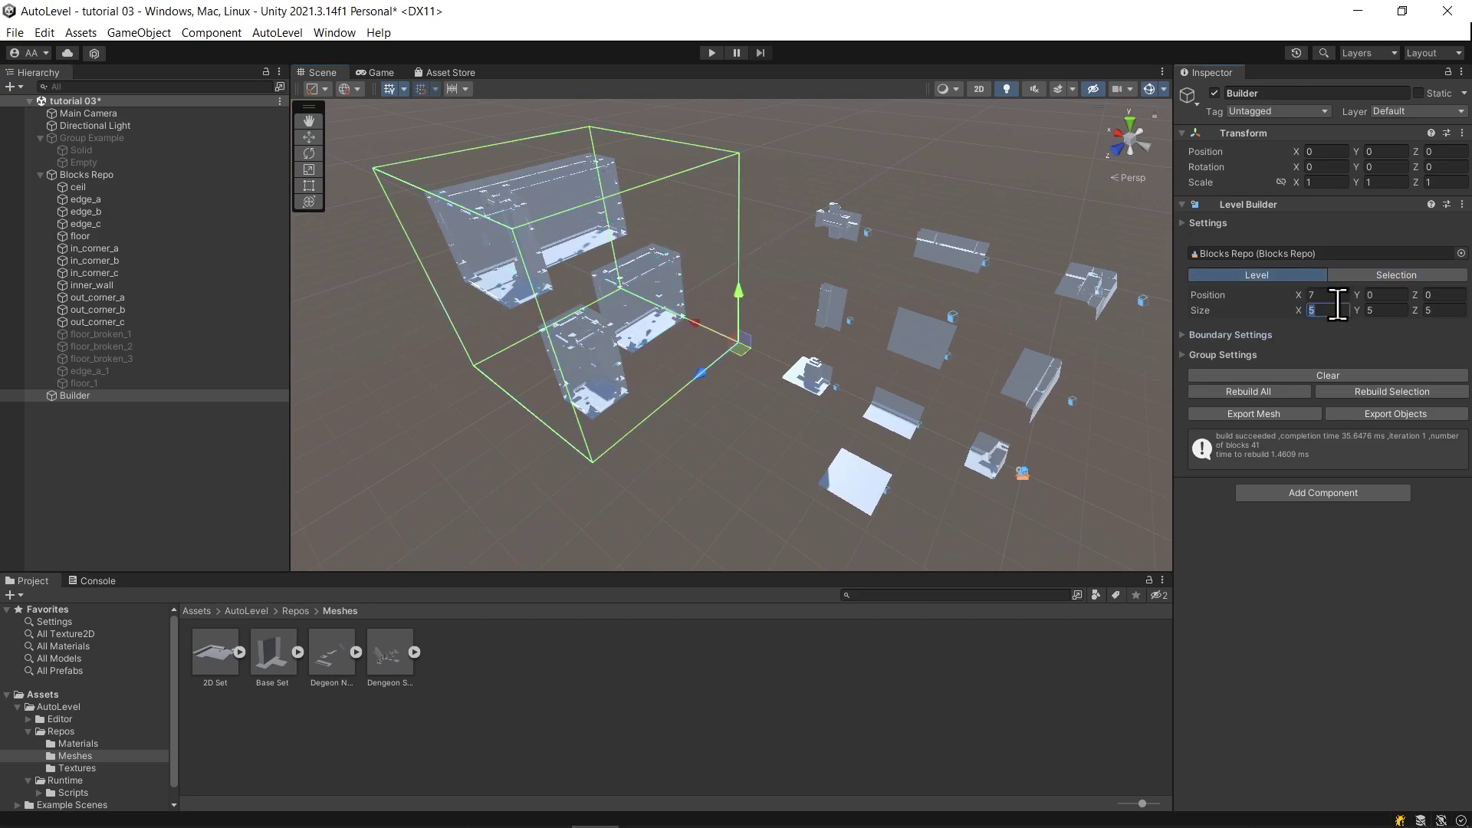
type("10")
key("Tab")
type("3")
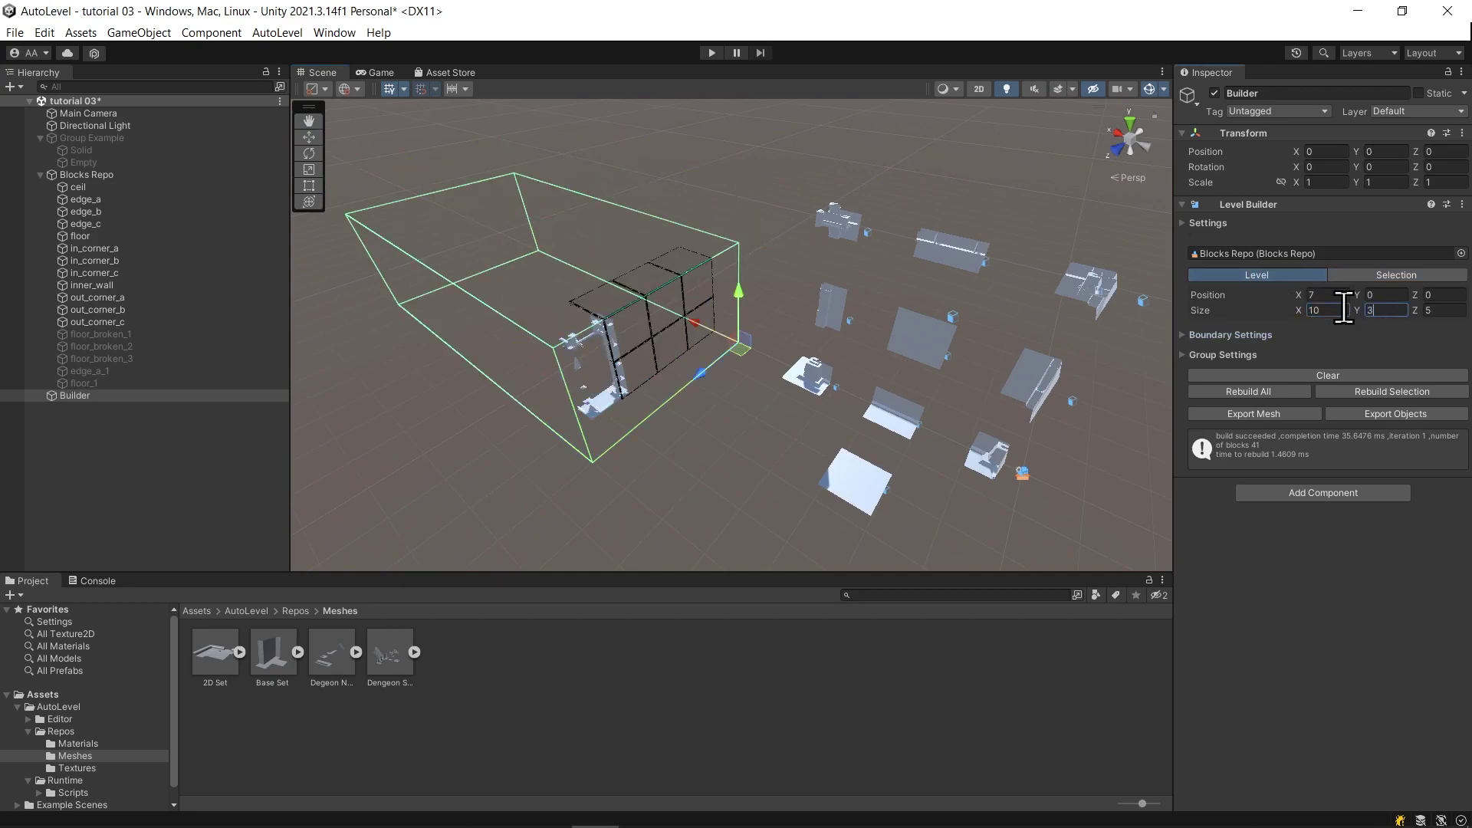
key("Tab")
type("10")
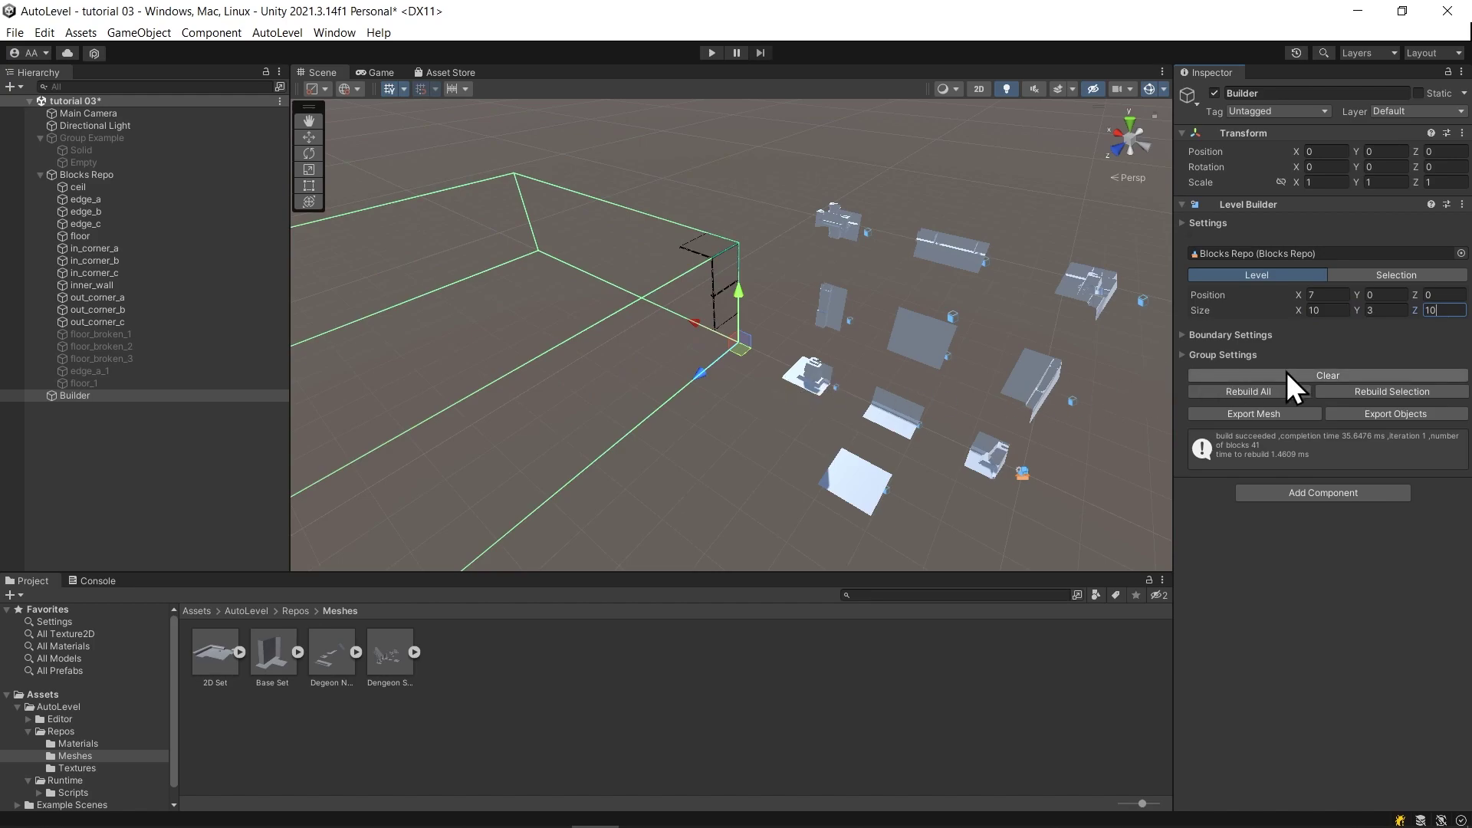
Activate the floor_broken_1, floor_broken_2 and floor_broken_3 blocks in the Blocks Repo.
middle_click_drag(964, 506, 890, 444)
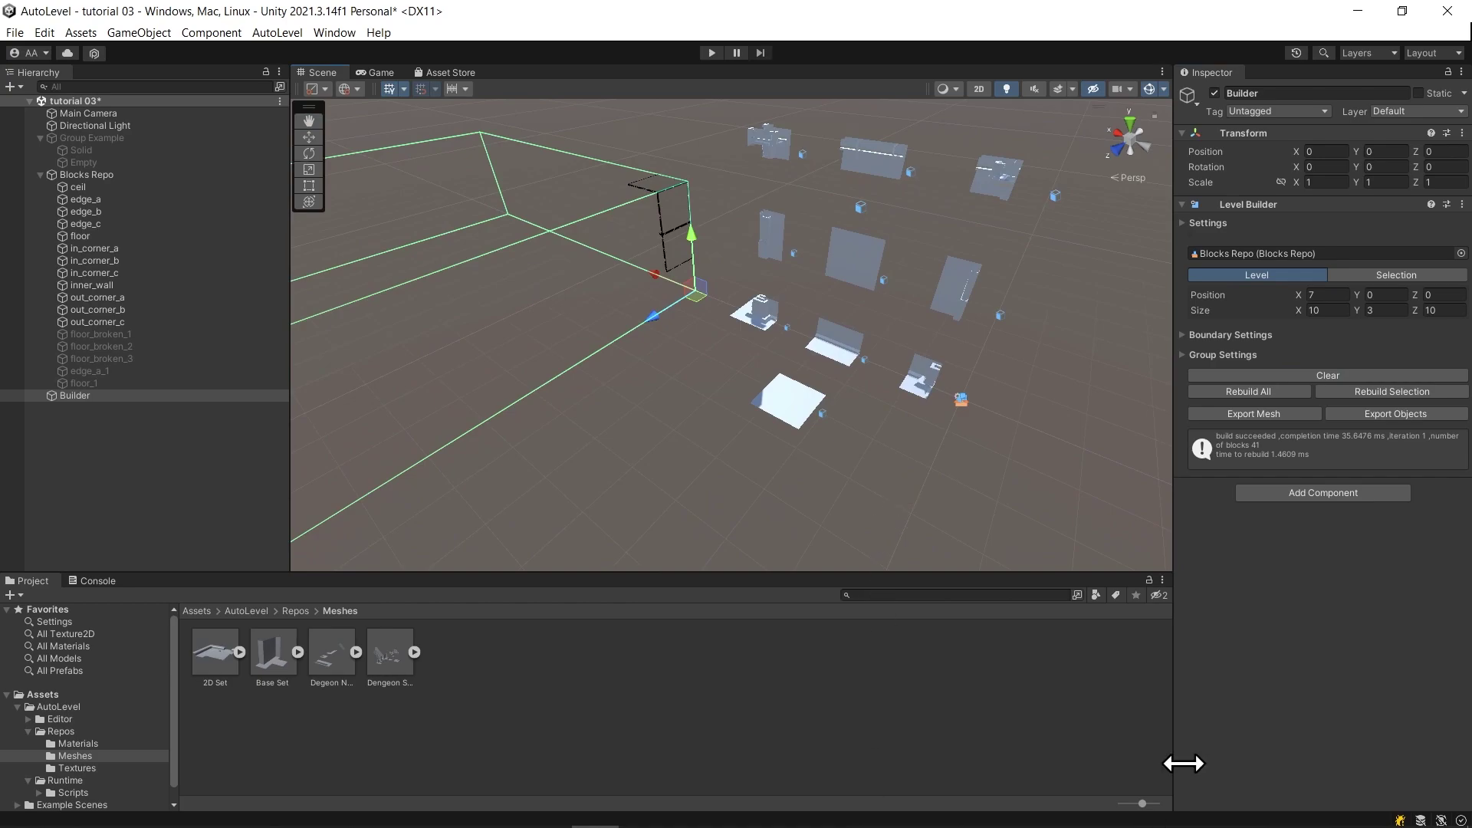
left_click(123, 335)
left_click(117, 358, "shift")
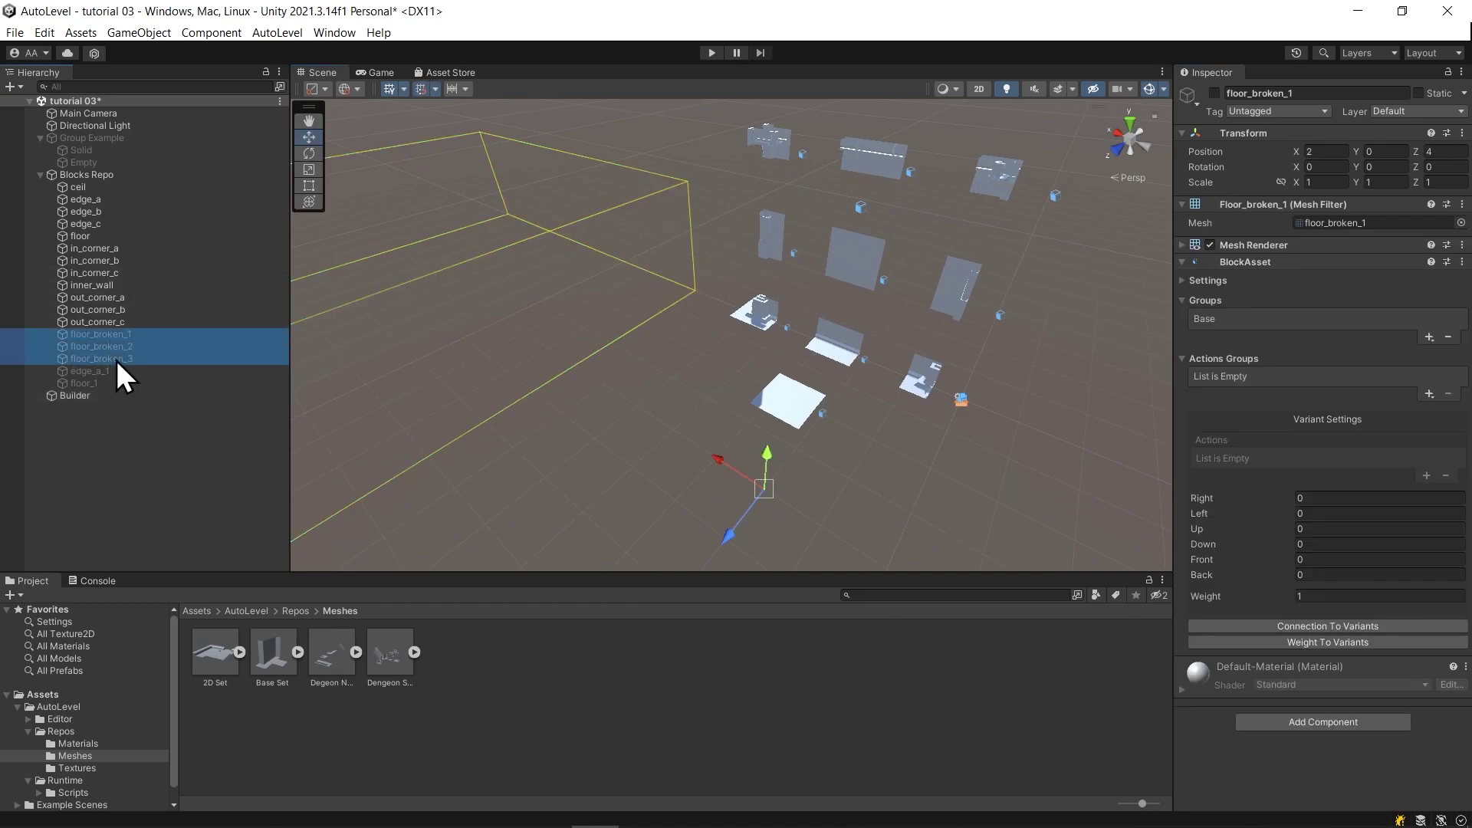
left_click(1214, 93)
middle_click_drag(780, 356, 770, 318)
left_click_drag(756, 383, 860, 429, "alt")
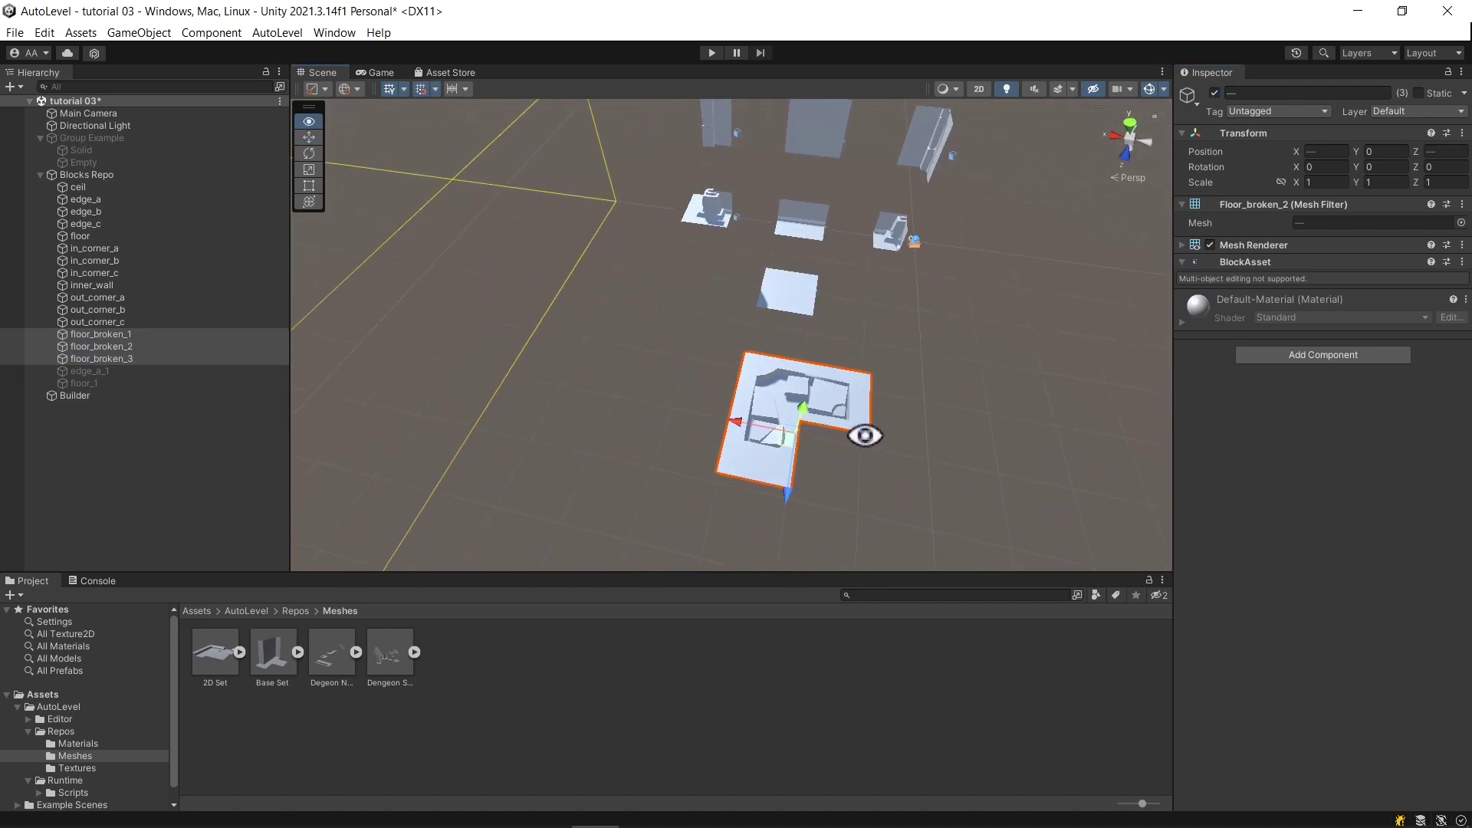
middle_click_drag(853, 416, 797, 362)
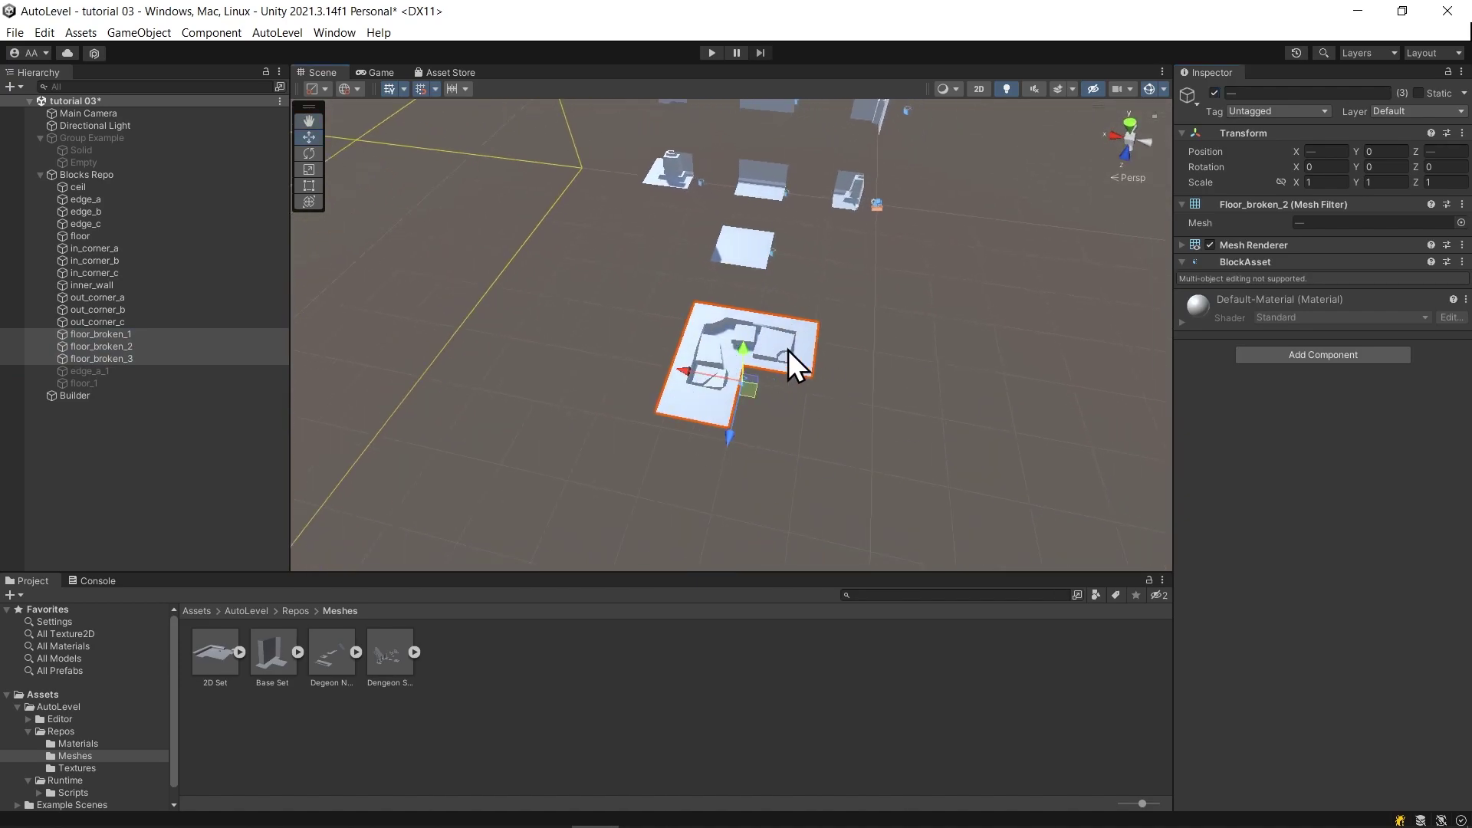
Connect floor_broken_2's Left, Front and Back faces to the plain floor block's side faces.
left_click(790, 351)
left_click_drag(756, 338, 383, 353, "alt")
left_click(785, 430)
left_click(696, 286)
left_click(766, 307)
left_click(759, 291)
left_click_drag(766, 308, 930, 437, "alt")
left_click(627, 456)
left_click(782, 211)
left_click(956, 332)
left_click(745, 430)
left_click(791, 239)
Connect floor_broken_1's Right and Back faces to the plain floor block's side faces.
left_click_drag(618, 397, 825, 308, "alt")
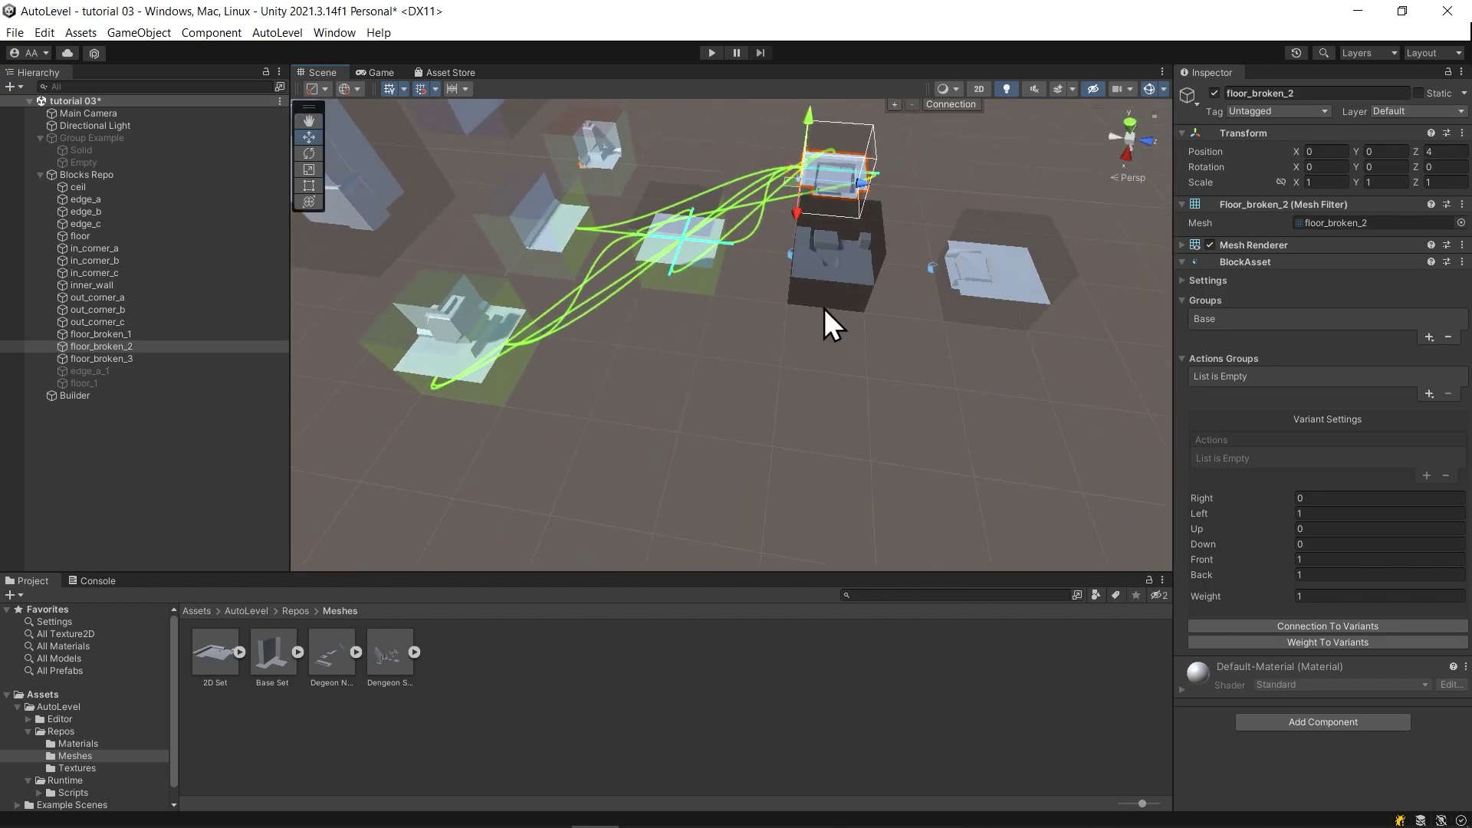
left_click(828, 277)
left_click_drag(789, 374, 990, 376, "alt")
left_click(791, 243)
left_click(679, 264)
left_click(834, 264)
left_click(682, 264)
Connect floor_broken_3's Right, Front and Left faces to the plain floor block's side faces.
left_click_drag(999, 299, 675, 337, "alt")
left_click(903, 454)
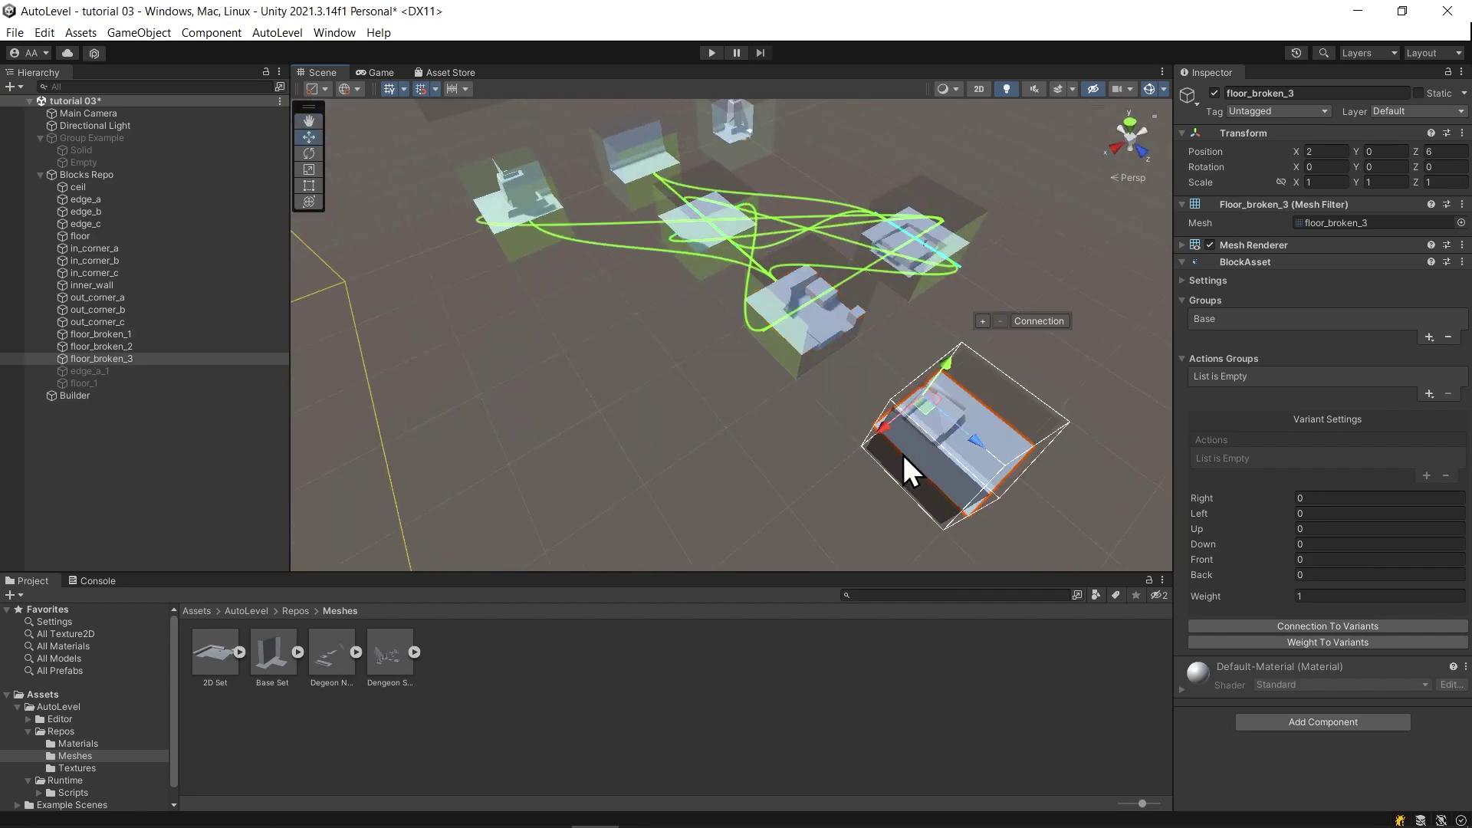
left_click(903, 456)
left_click(706, 252)
left_click_drag(905, 315, 706, 322, "alt")
left_click(701, 504)
left_click_drag(904, 384, 713, 399, "alt")
left_click(743, 263)
left_click(522, 442)
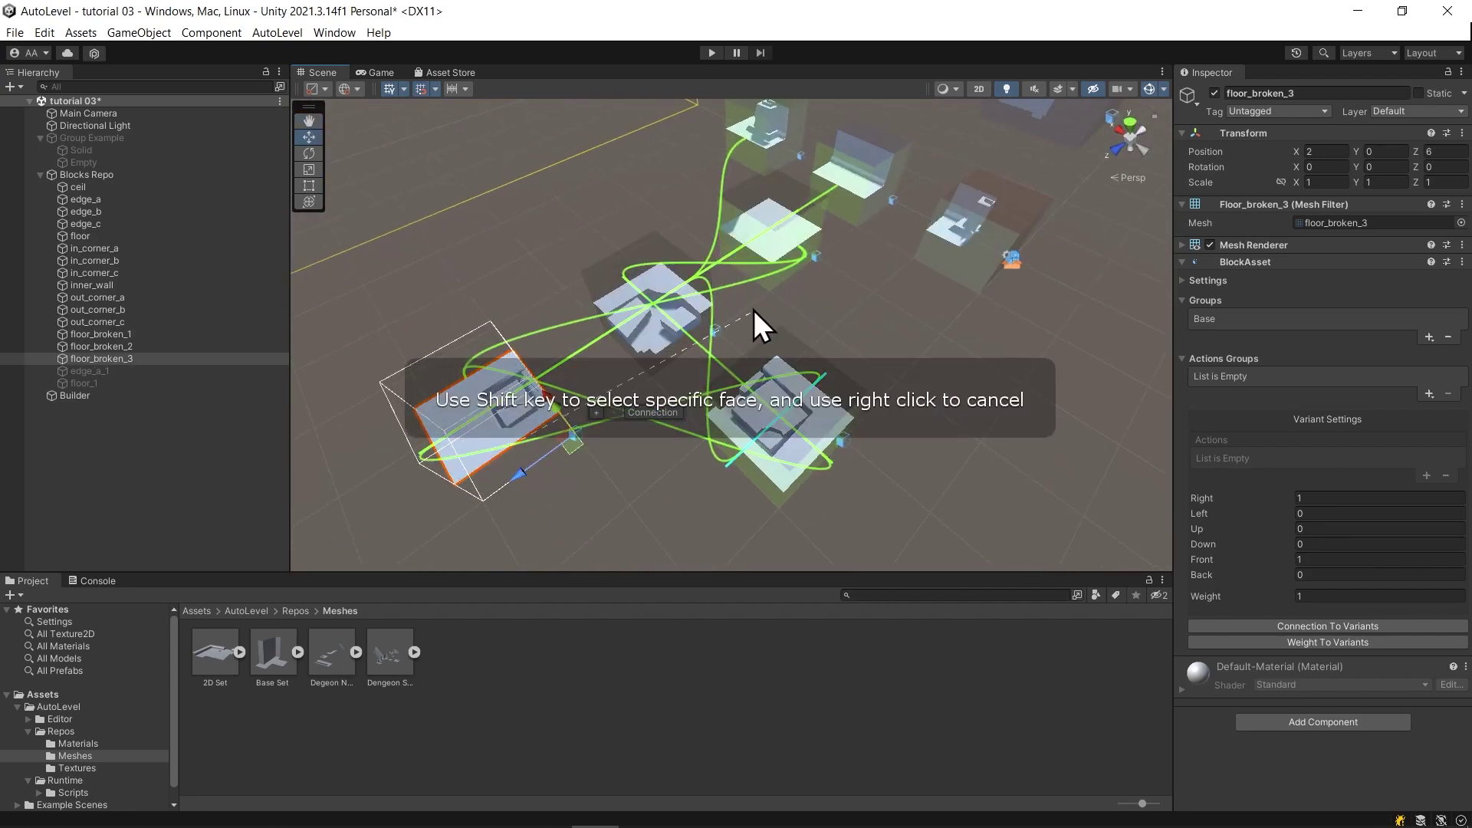
left_click(779, 239)
left_click_drag(644, 444, 746, 519, "alt")
middle_click_drag(770, 487, 782, 402)
left_click(871, 357)
left_click(586, 458)
left_click_drag(835, 399, 736, 418, "alt")
middle_click_drag(736, 418, 739, 436)
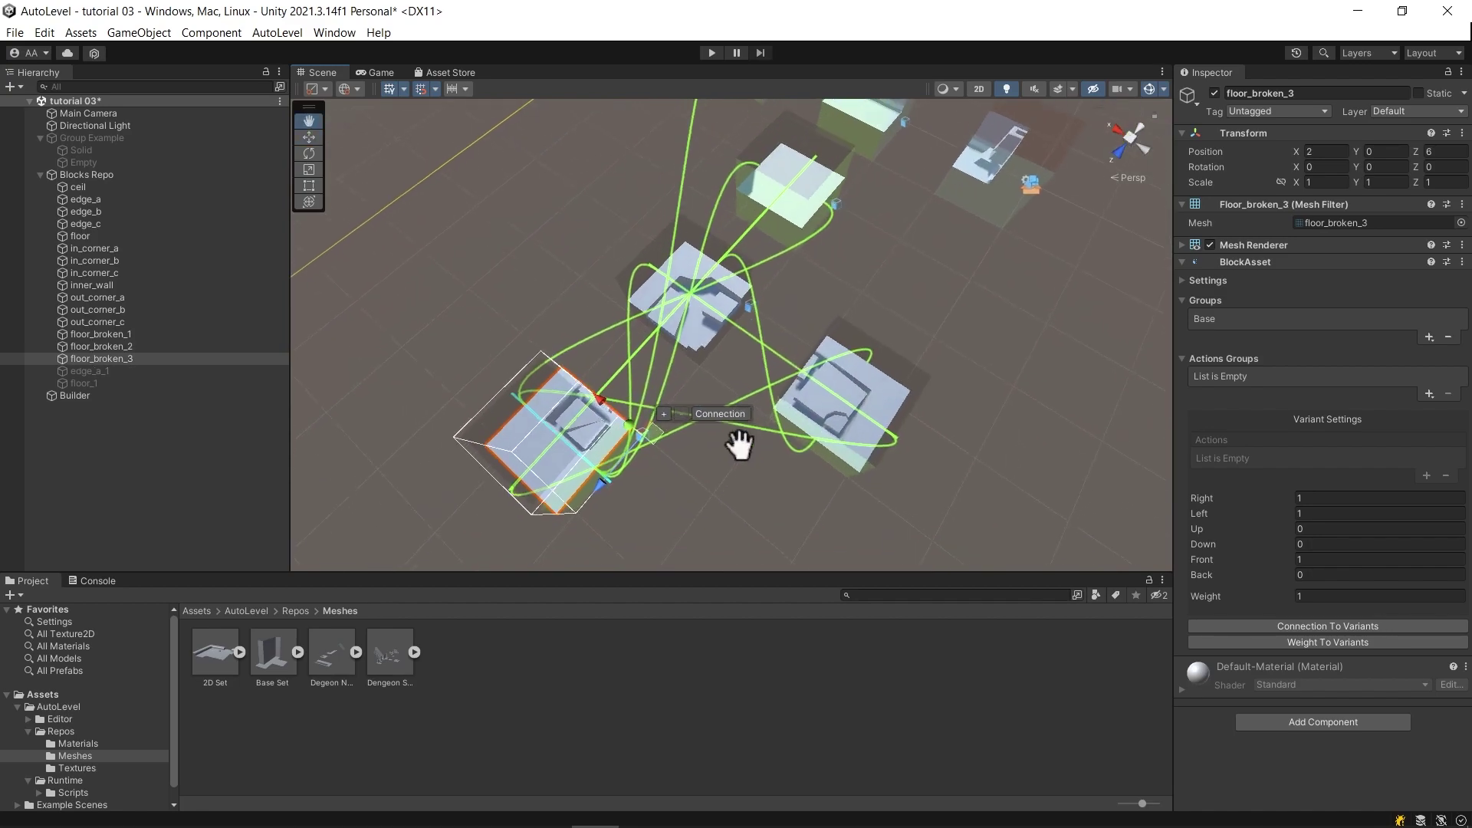
Connect floor_broken_1's Left face to floor_broken_2's Right face, and its Front face to floor_broken_3's Back face.
left_click_drag(740, 438, 881, 384, "alt")
left_click(887, 288)
left_click(886, 290)
left_click_drag(890, 307, 692, 391, "alt")
left_click(711, 302)
left_click(681, 311)
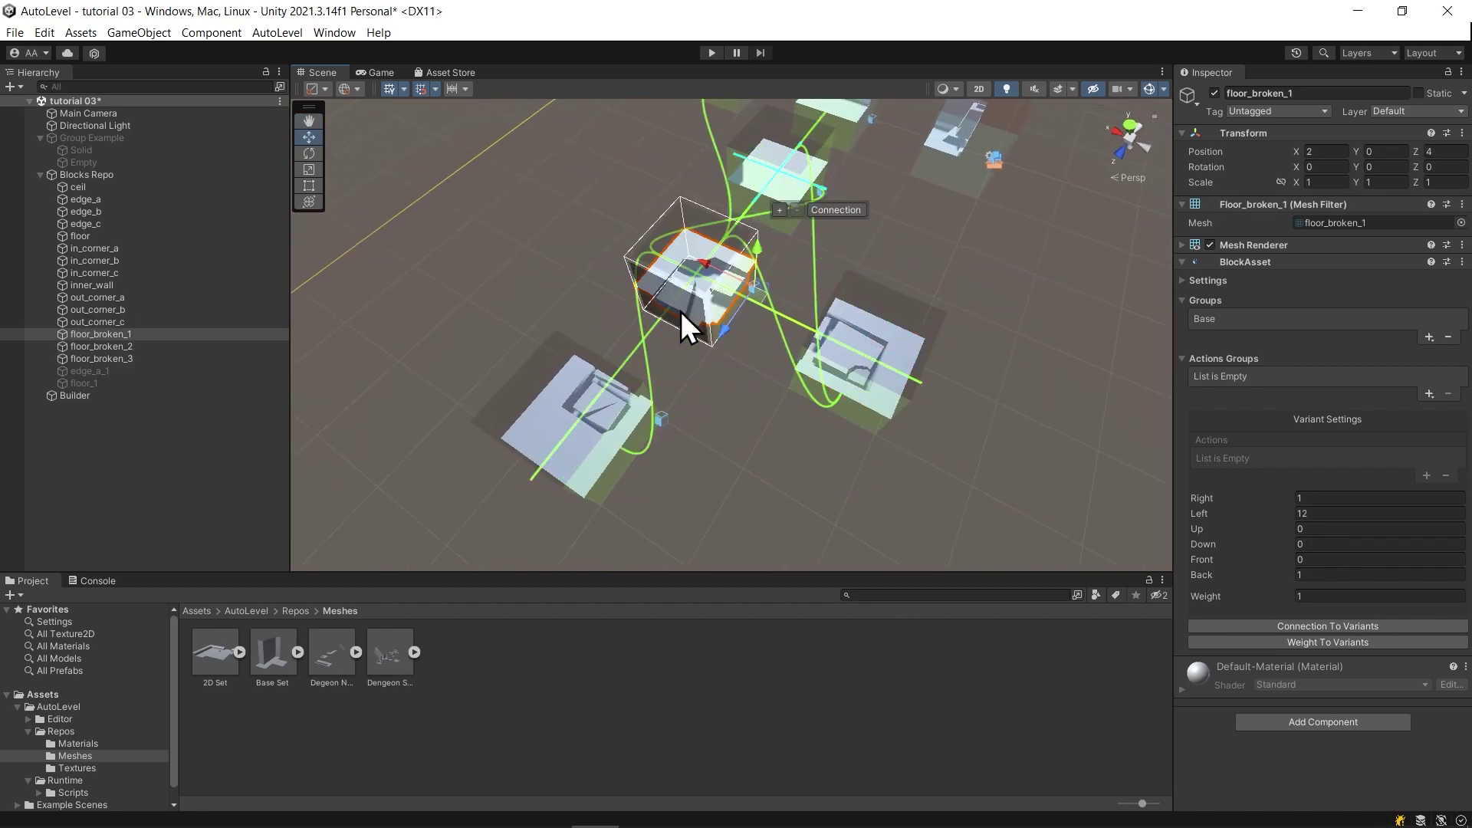
left_click(681, 311)
left_click_drag(681, 311, 807, 286, "alt")
left_click(572, 256)
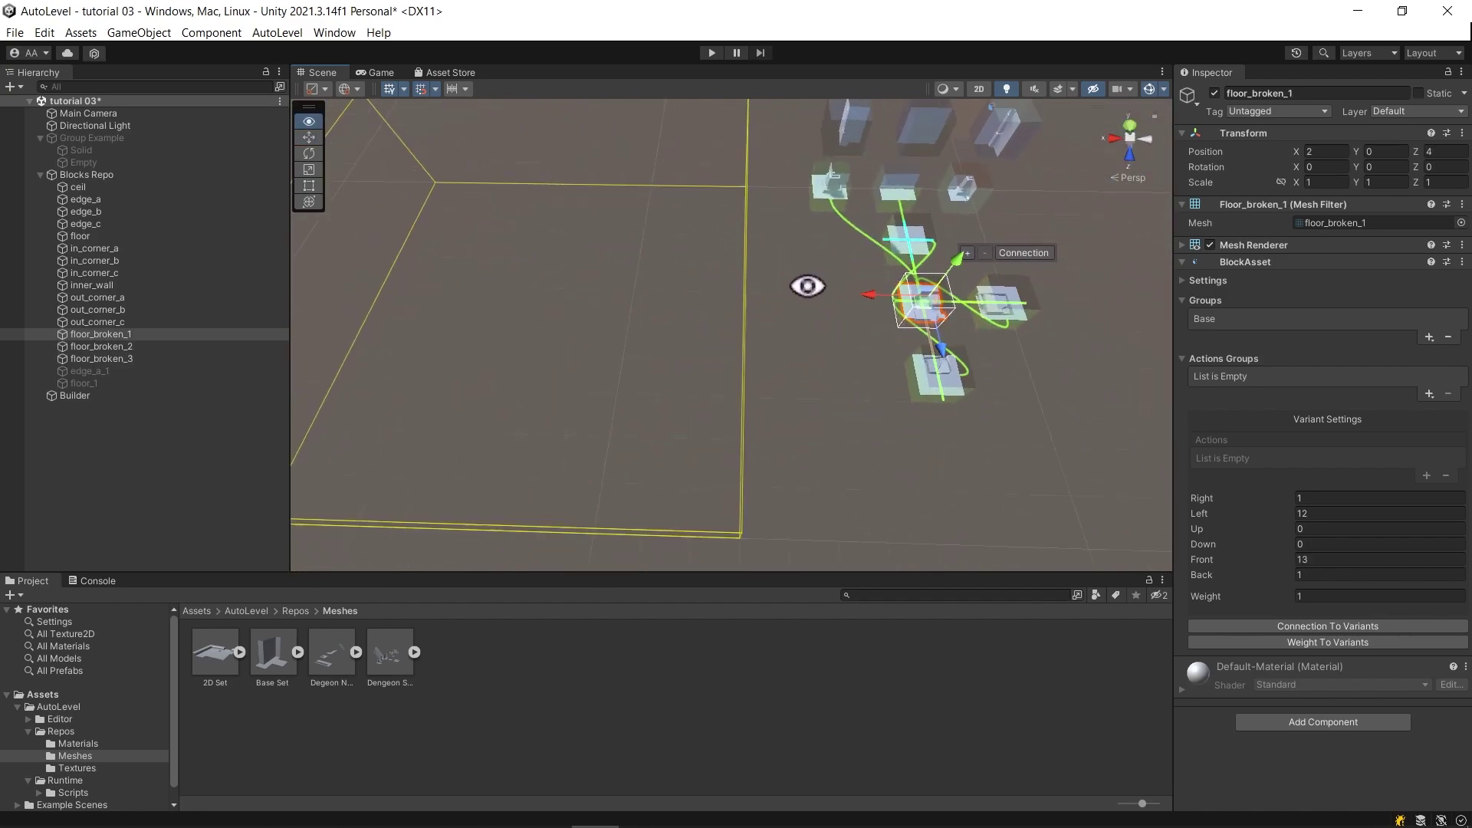
Move the Builder's selection to position 8, 1, 2 and enlarge it to 6 × 1 × 6 cells.
left_click(76, 395)
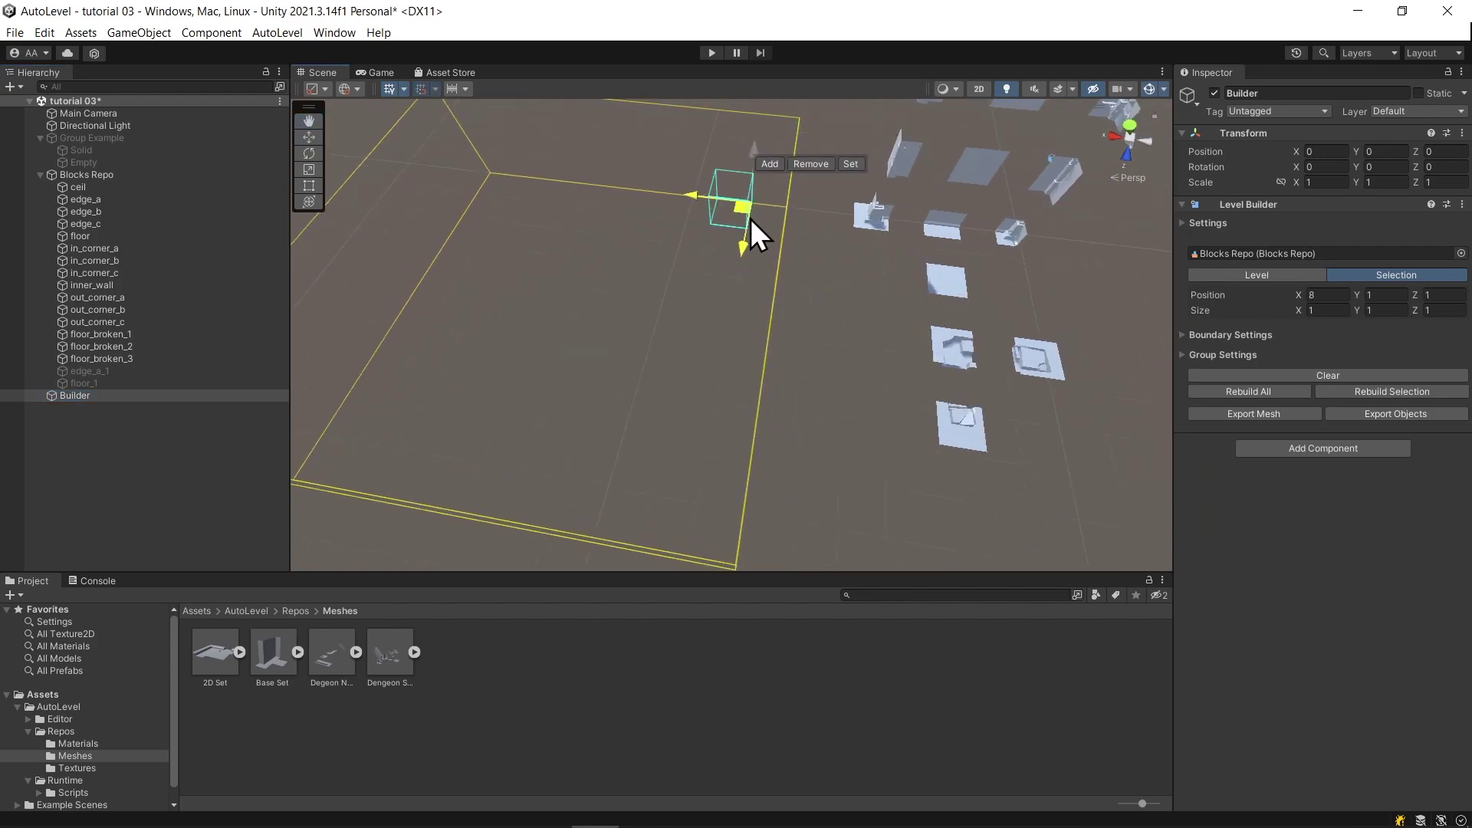
left_click_drag(752, 218, 748, 246)
left_click_drag(747, 247, 797, 264, "alt")
key("r")
left_click_drag(733, 302, 719, 660)
left_click_drag(660, 230, 314, 260)
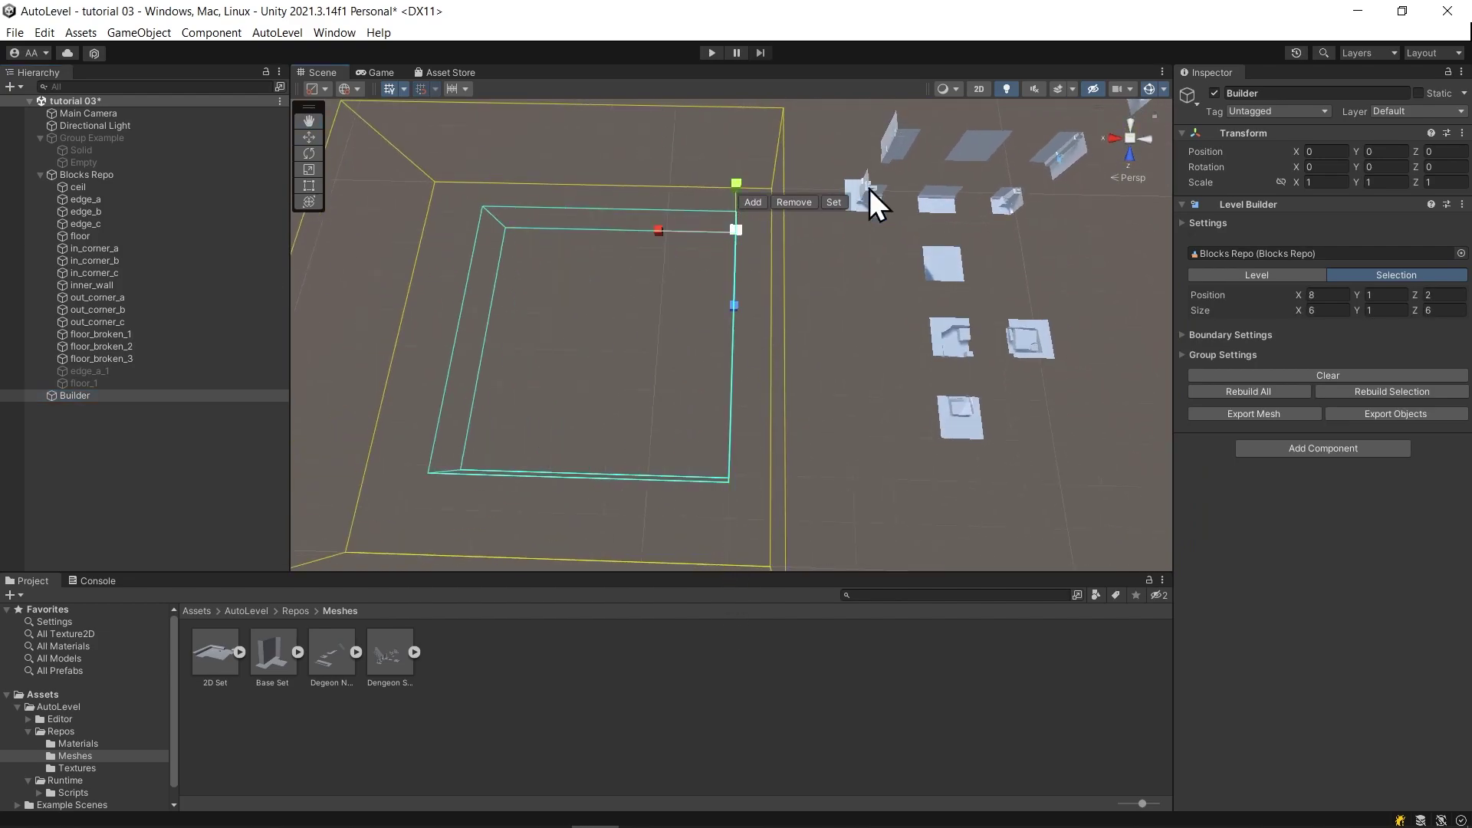
Assign a group to the 6 × 1 × 6 selection and rebuild the whole level.
left_click(833, 202)
left_click(910, 237)
left_click_drag(675, 230, 631, 260, "alt")
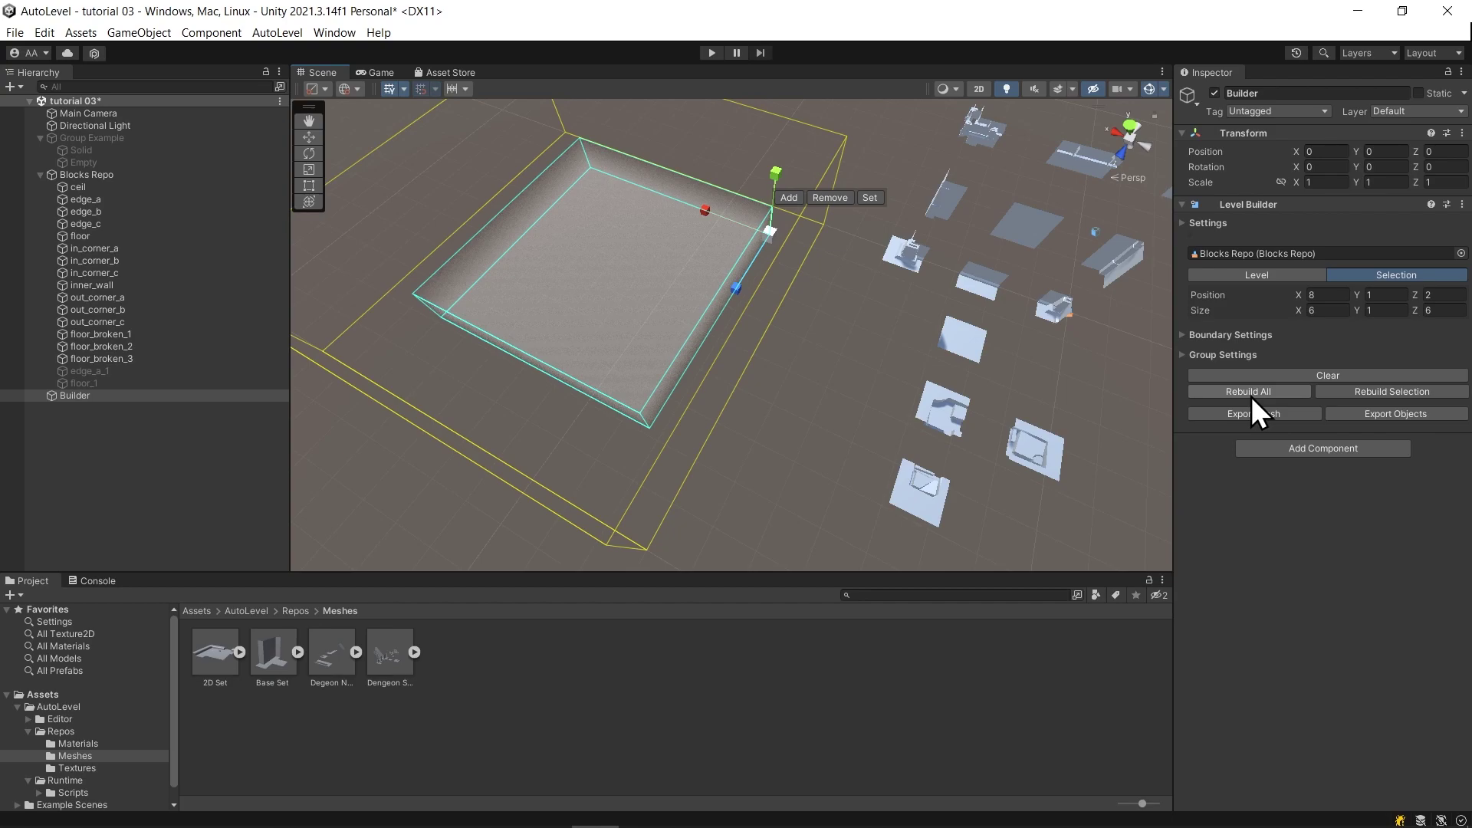
left_click(1250, 394)
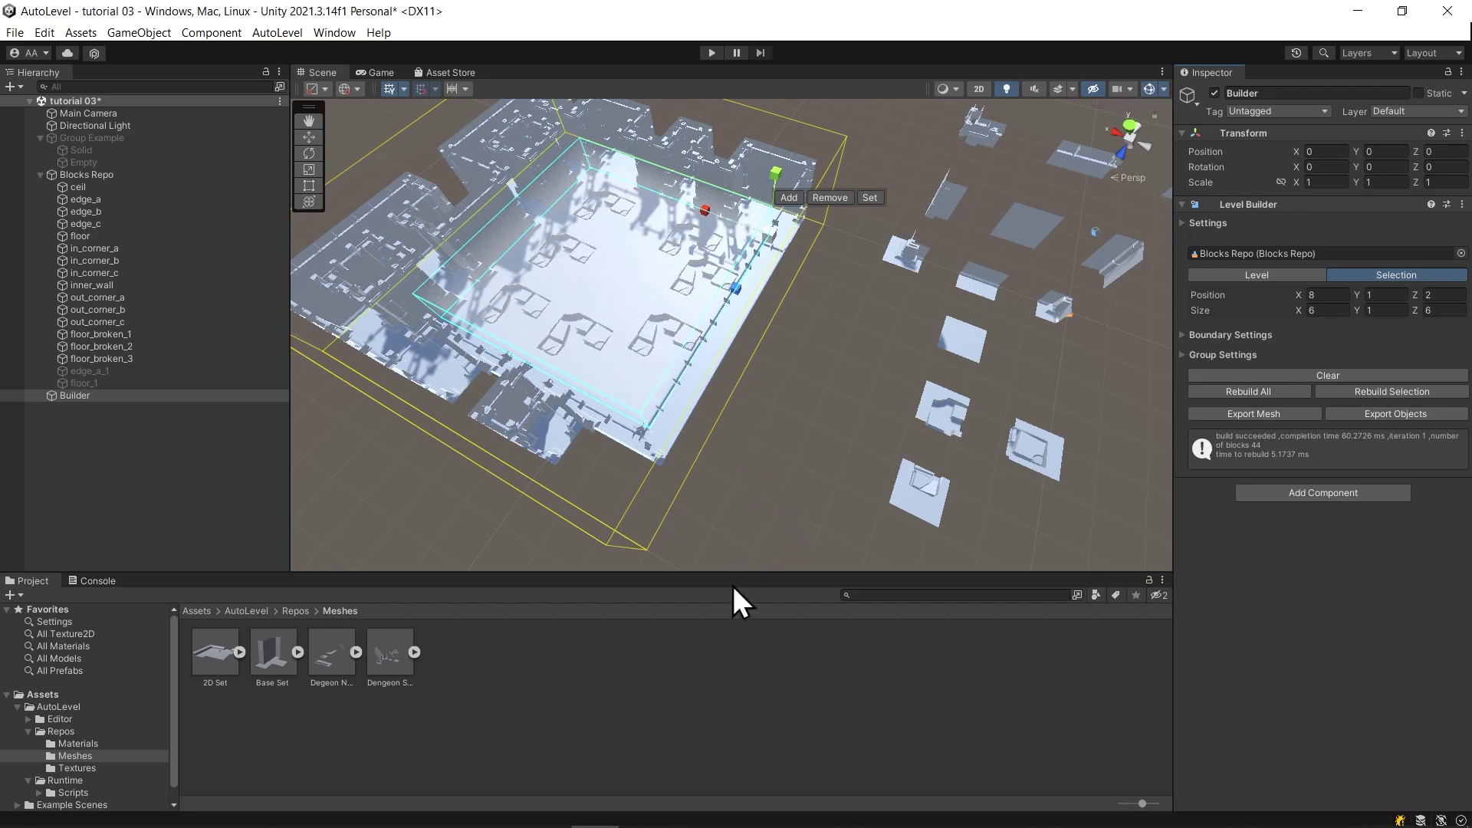
Add the Full Y Rotate action group to floor_broken_2, floor_broken_1 and floor_broken_3.
left_click(766, 630)
left_click_drag(863, 385, 747, 326, "alt")
left_click_drag(678, 437, 681, 362, "alt")
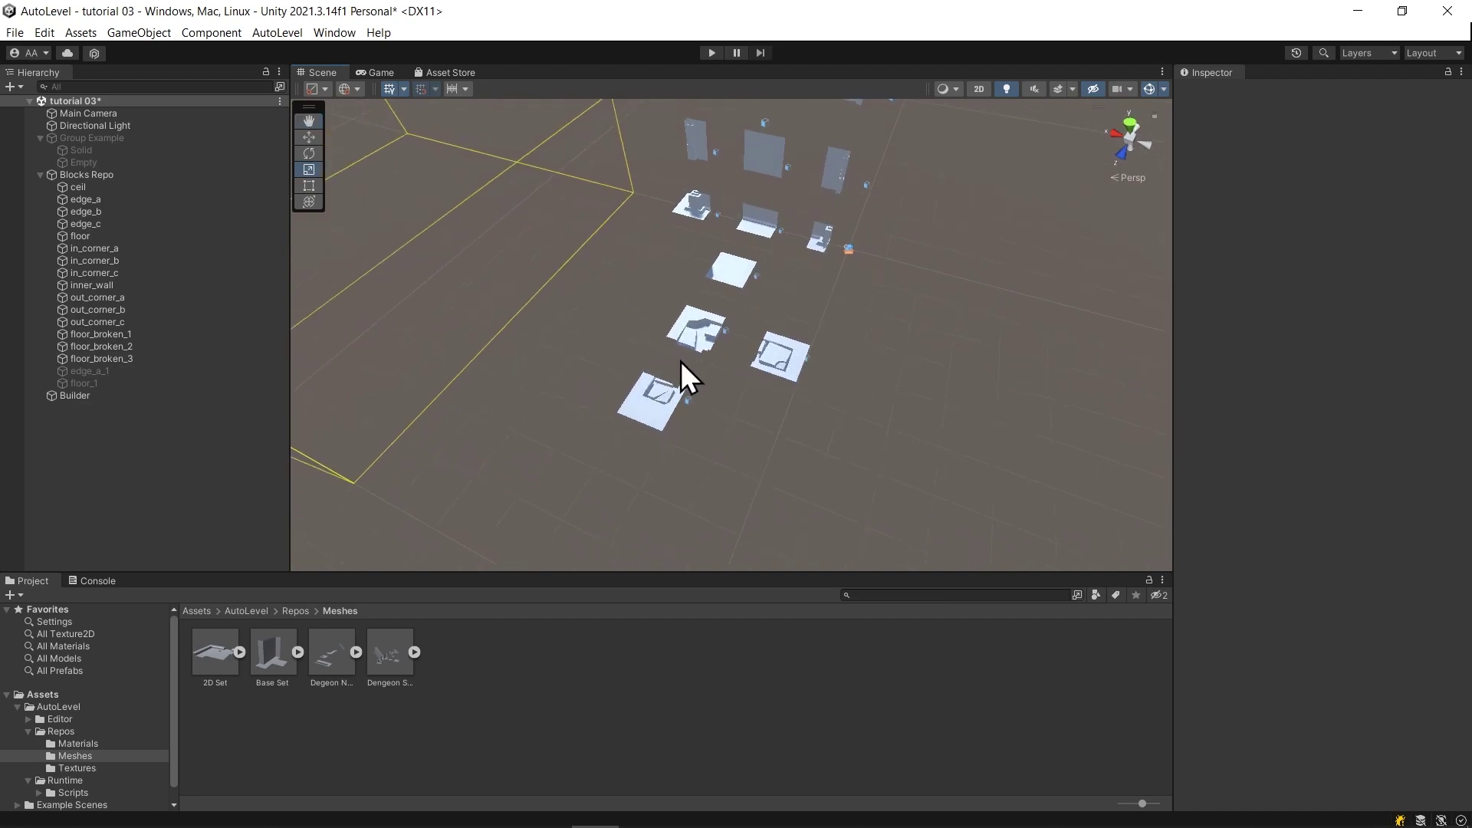
left_click(779, 362)
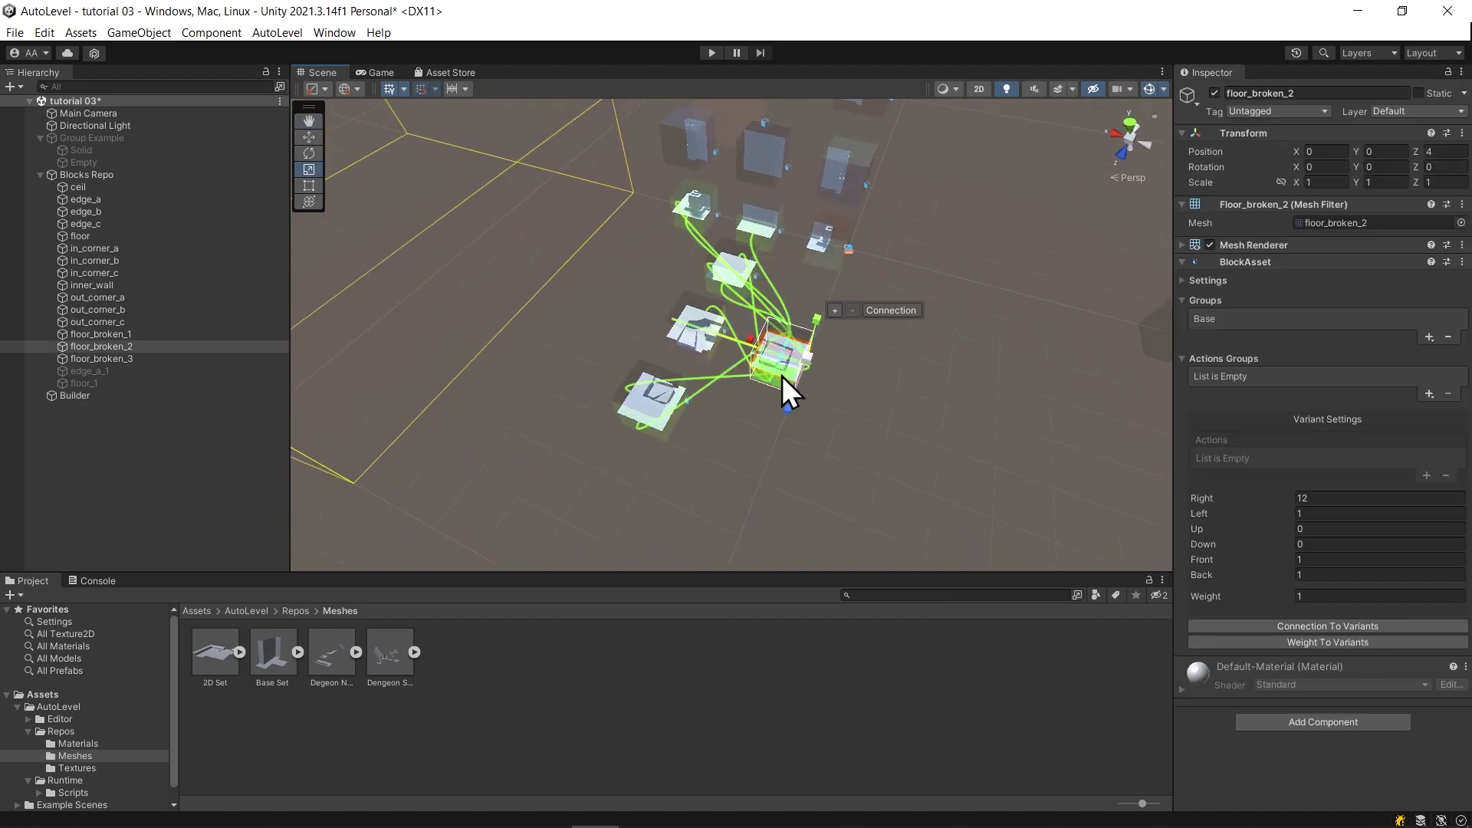
left_click(1427, 392)
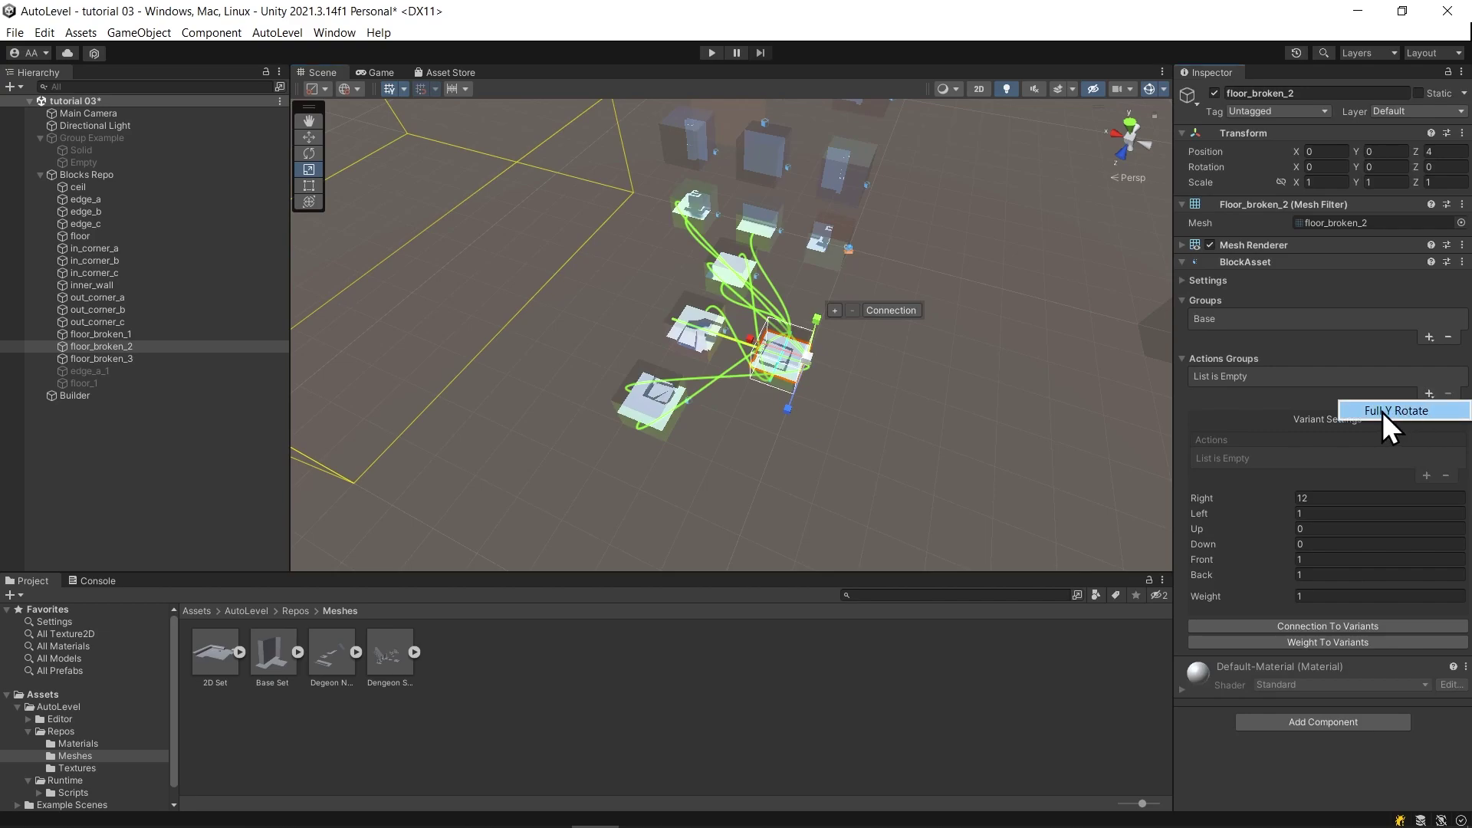
left_click(1382, 412)
left_click(699, 333)
left_click(1428, 394)
left_click(1387, 412)
left_click(656, 405)
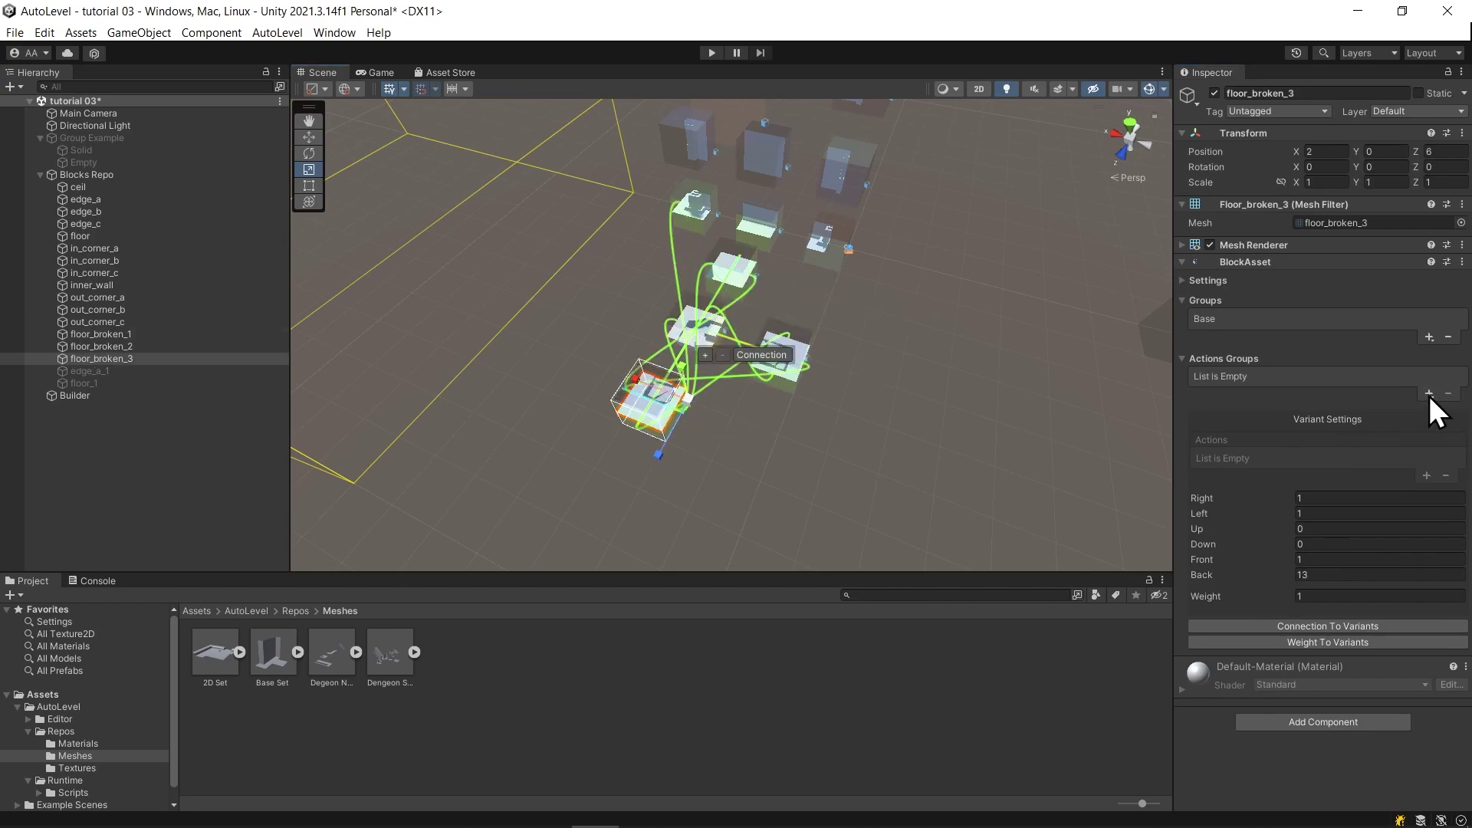
Rebuild the Builder's whole level and turn off Show Groups in its settings.
left_click(91, 396)
left_click(1258, 392)
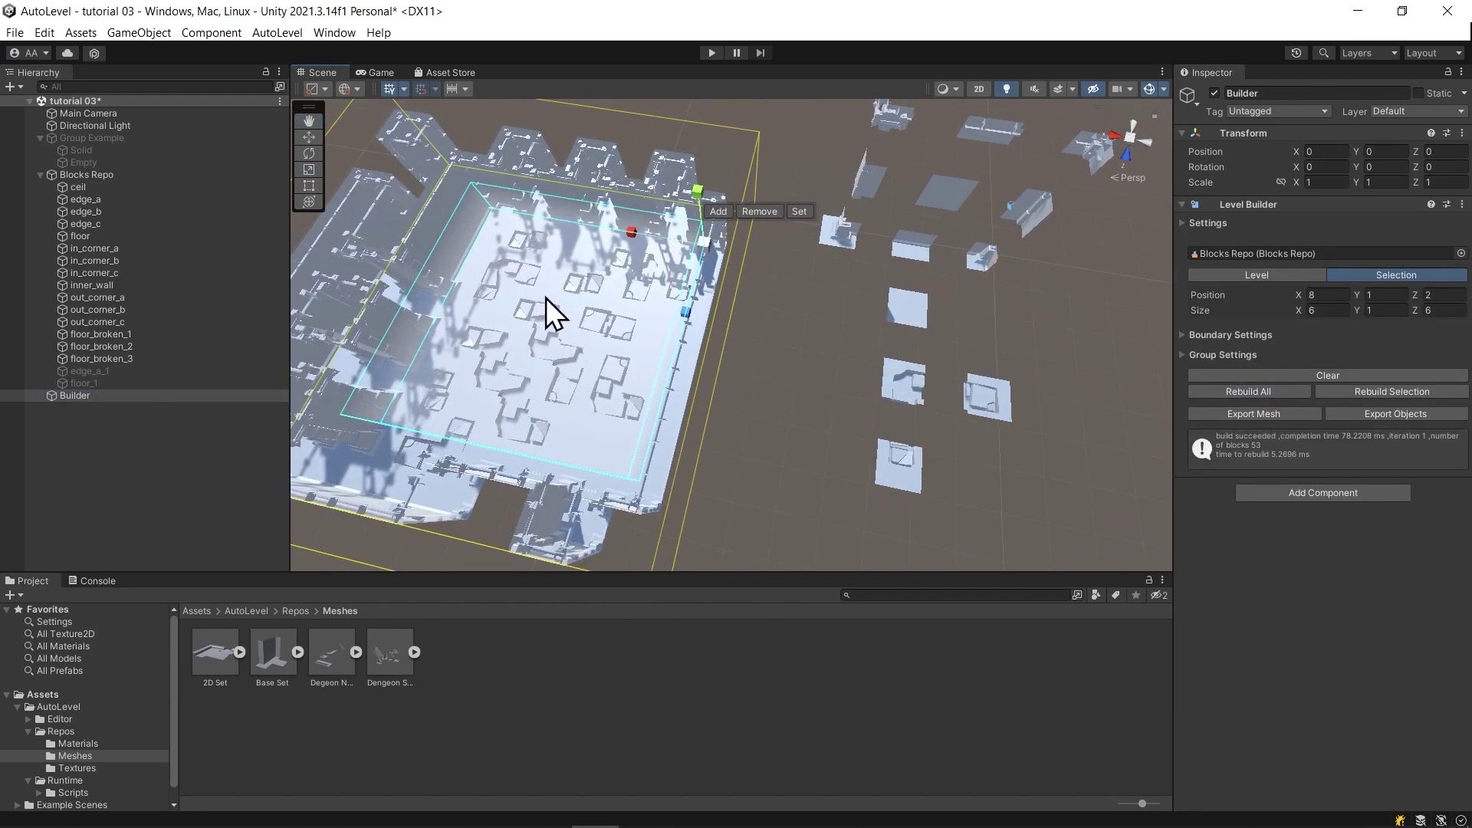
left_click(1296, 223)
left_click(1315, 245)
Examine up close how the broken floor pieces join in the rebuilt level.
right_click_drag(575, 339, 468, 316)
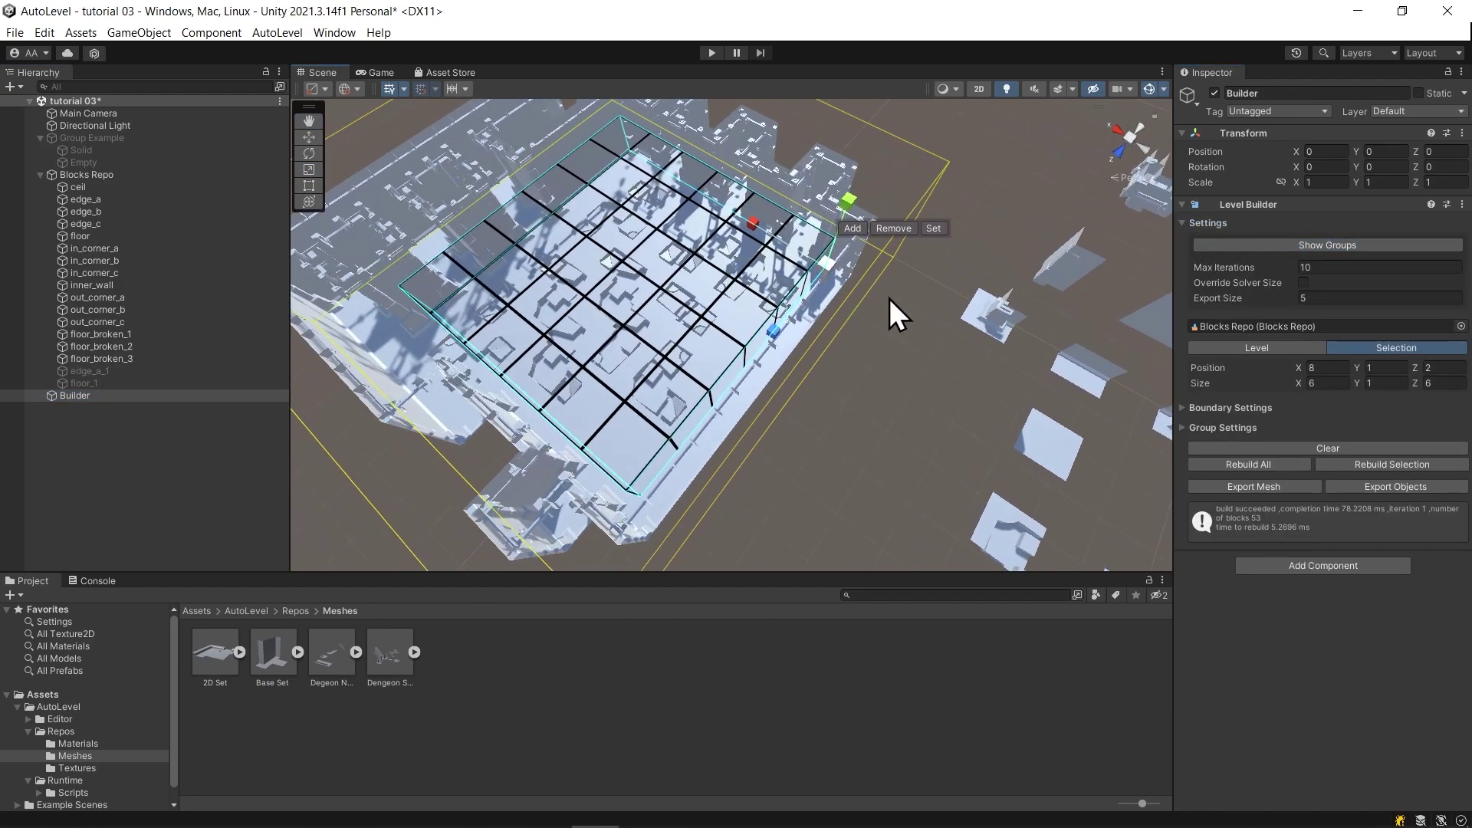
left_click_drag(889, 298, 839, 275)
right_click_drag(667, 322, 476, 260)
key("w")
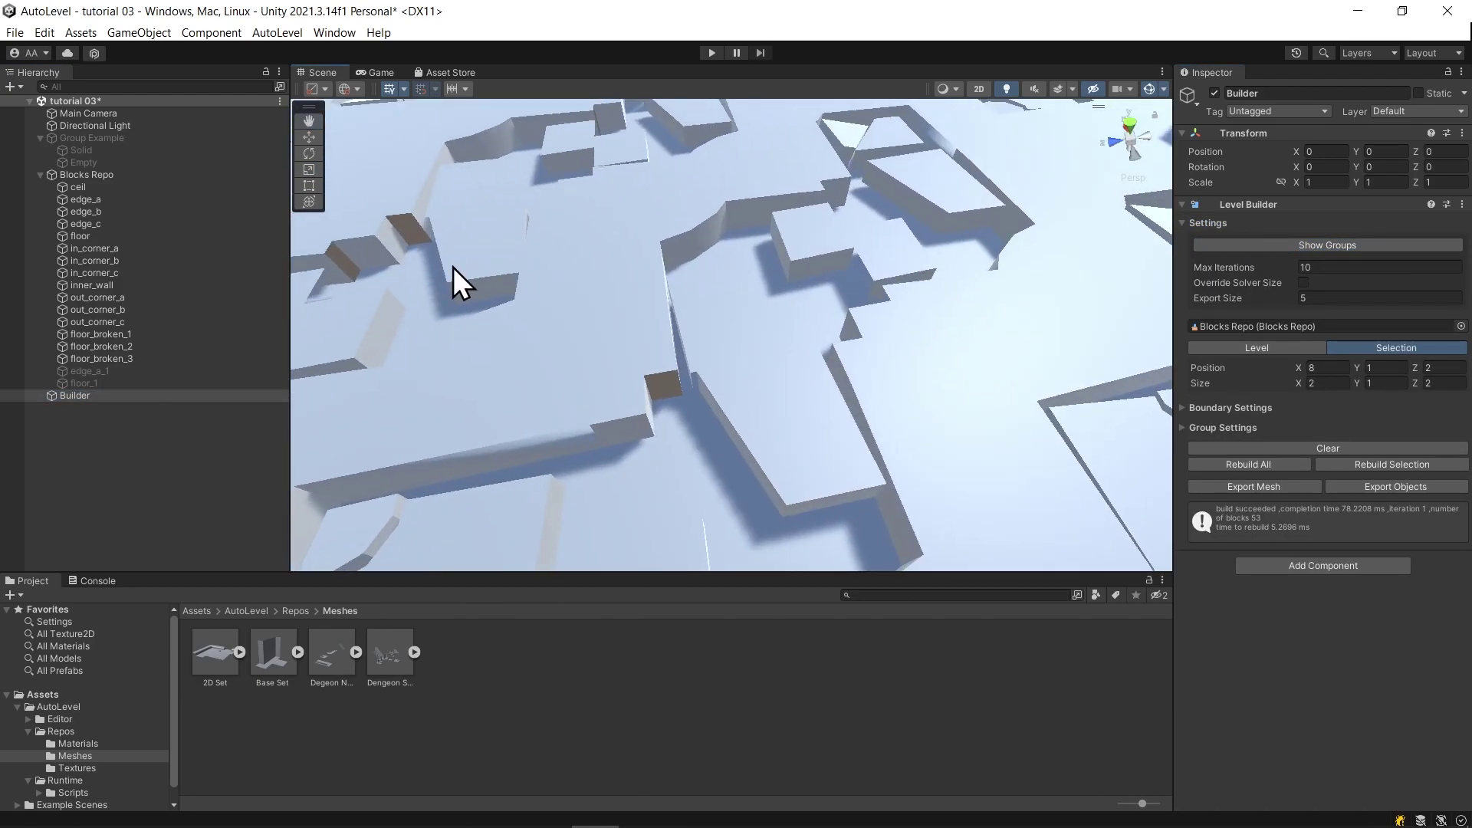
key("s")
right_click_drag(683, 320, 860, 318)
left_click_drag(861, 318, 861, 313, "alt")
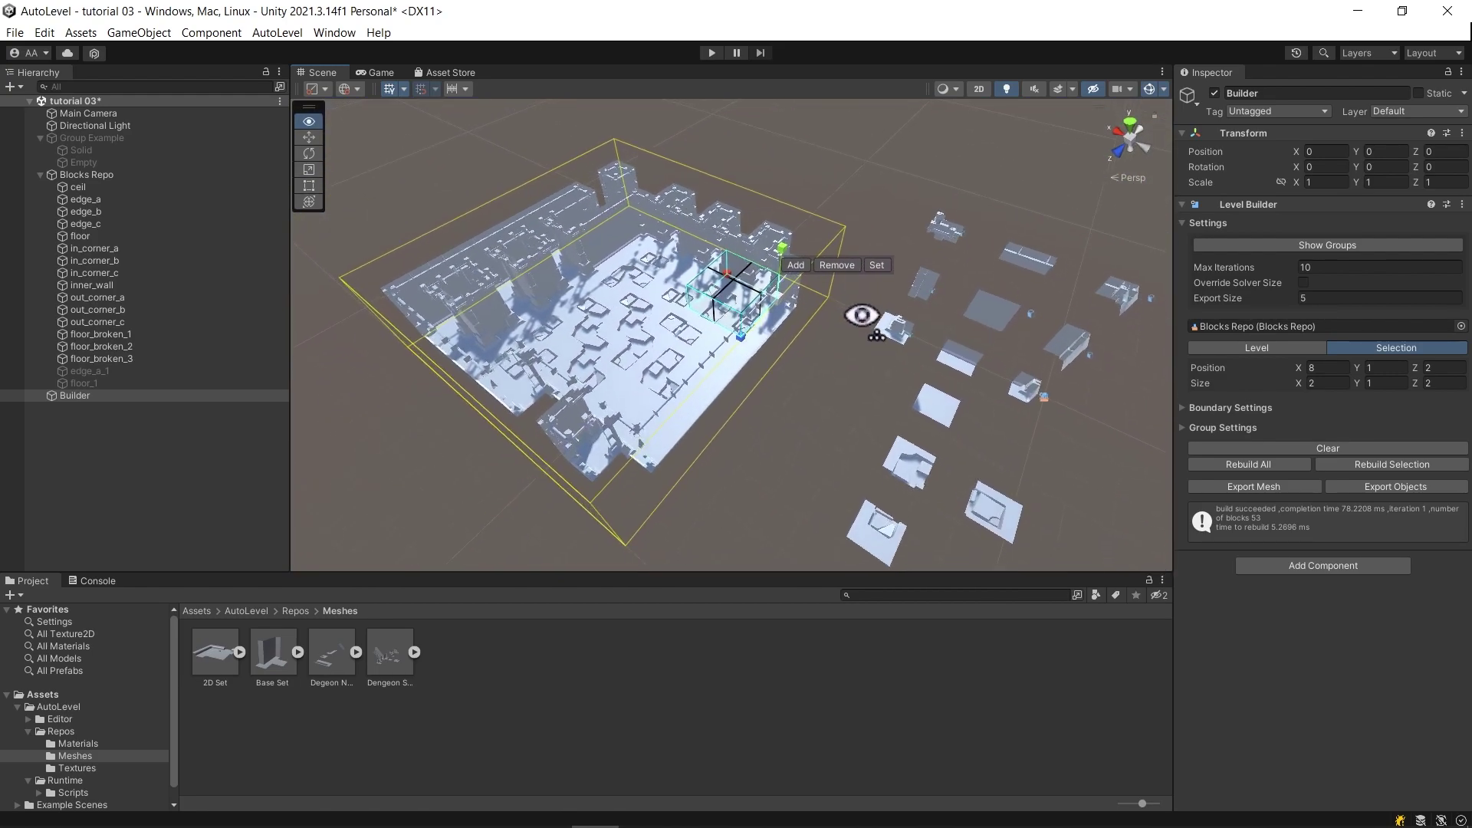
left_click_drag(840, 409, 556, 416, "alt")
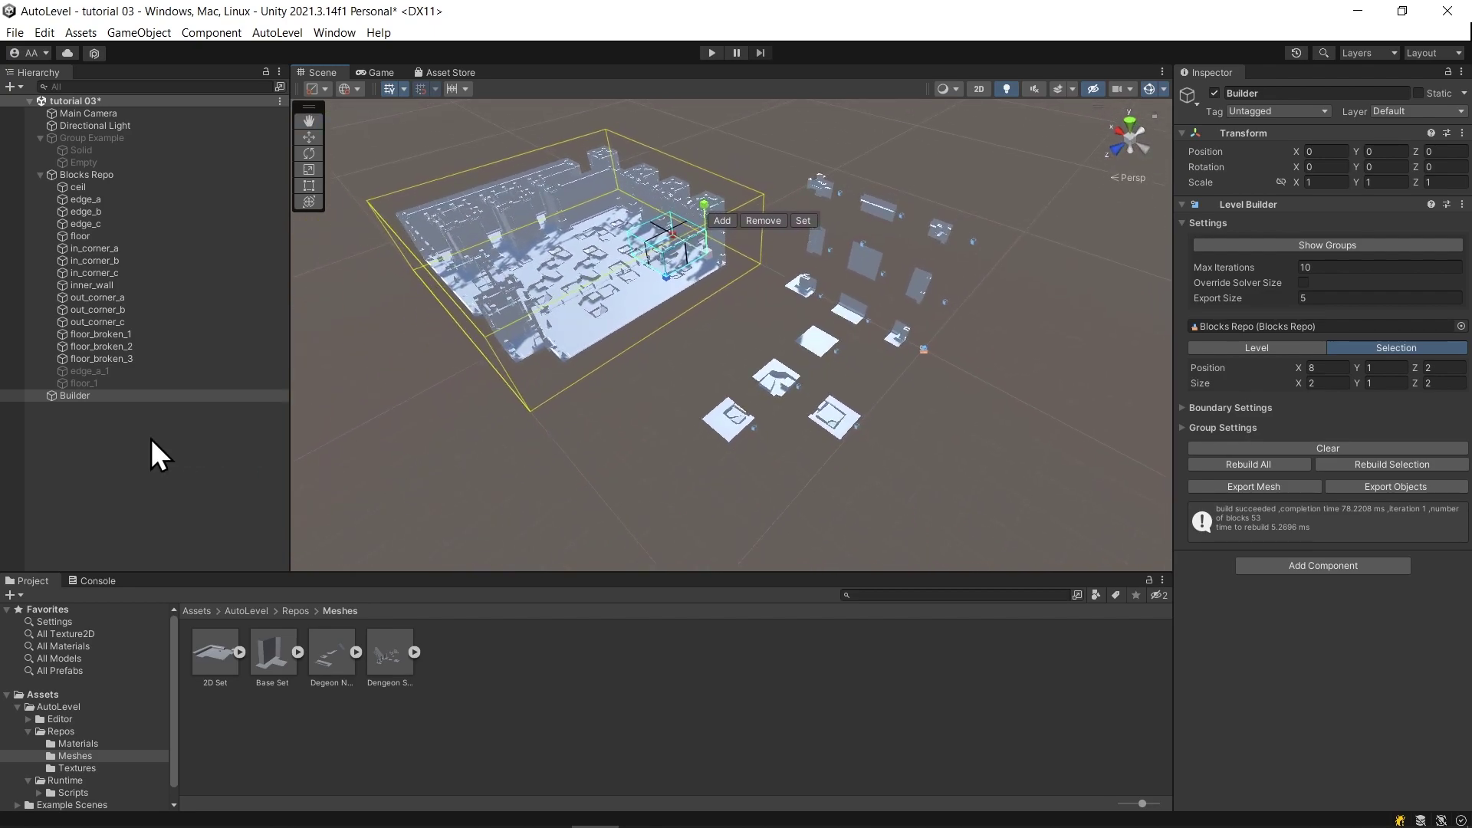
Create an AutoLevel BigBlock named "broken floor" and nest it under Blocks Repo.
left_click(128, 416)
right_click(127, 415)
mouse_move(325, 767)
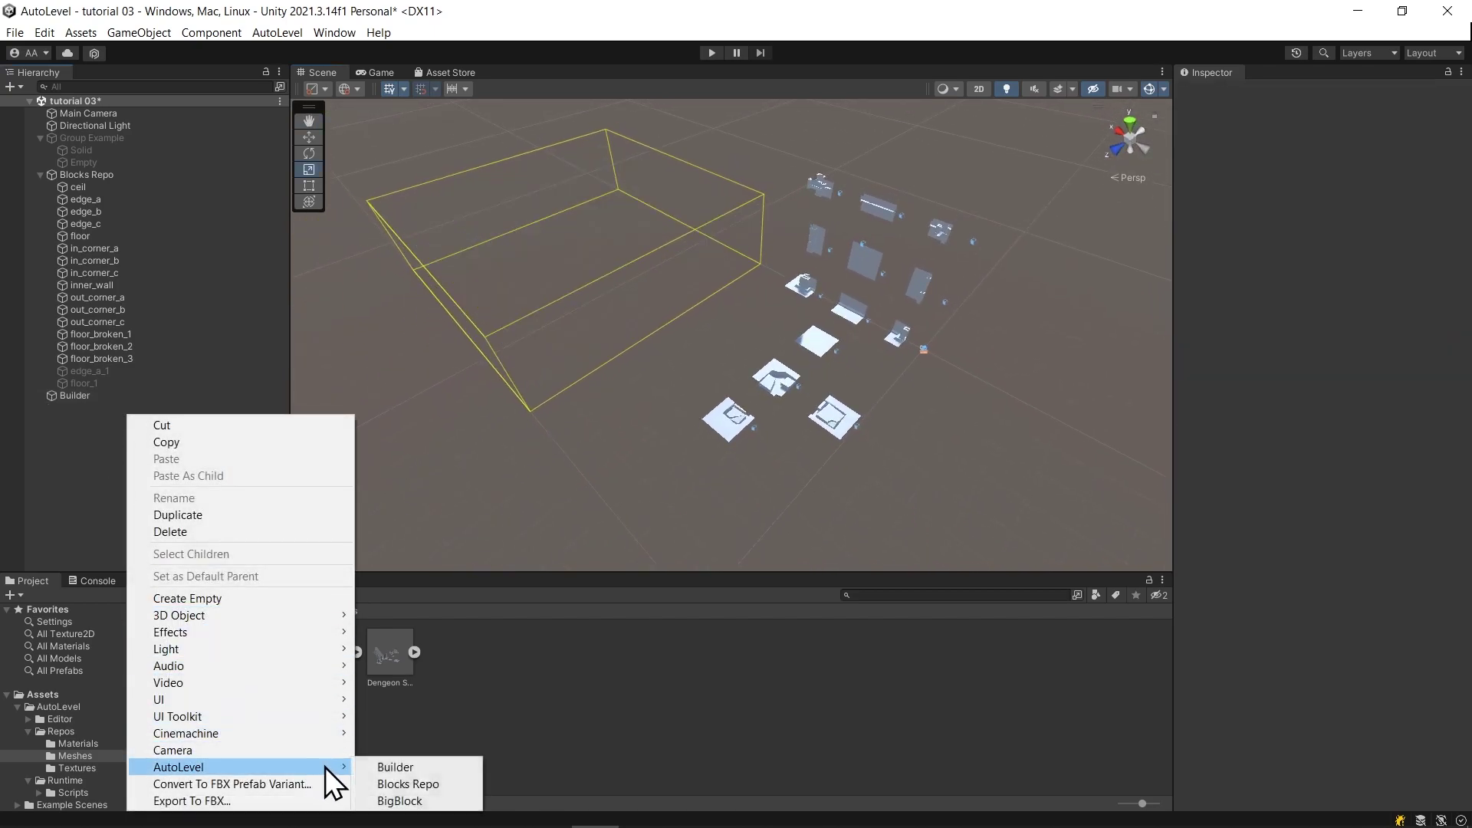
left_click(399, 801)
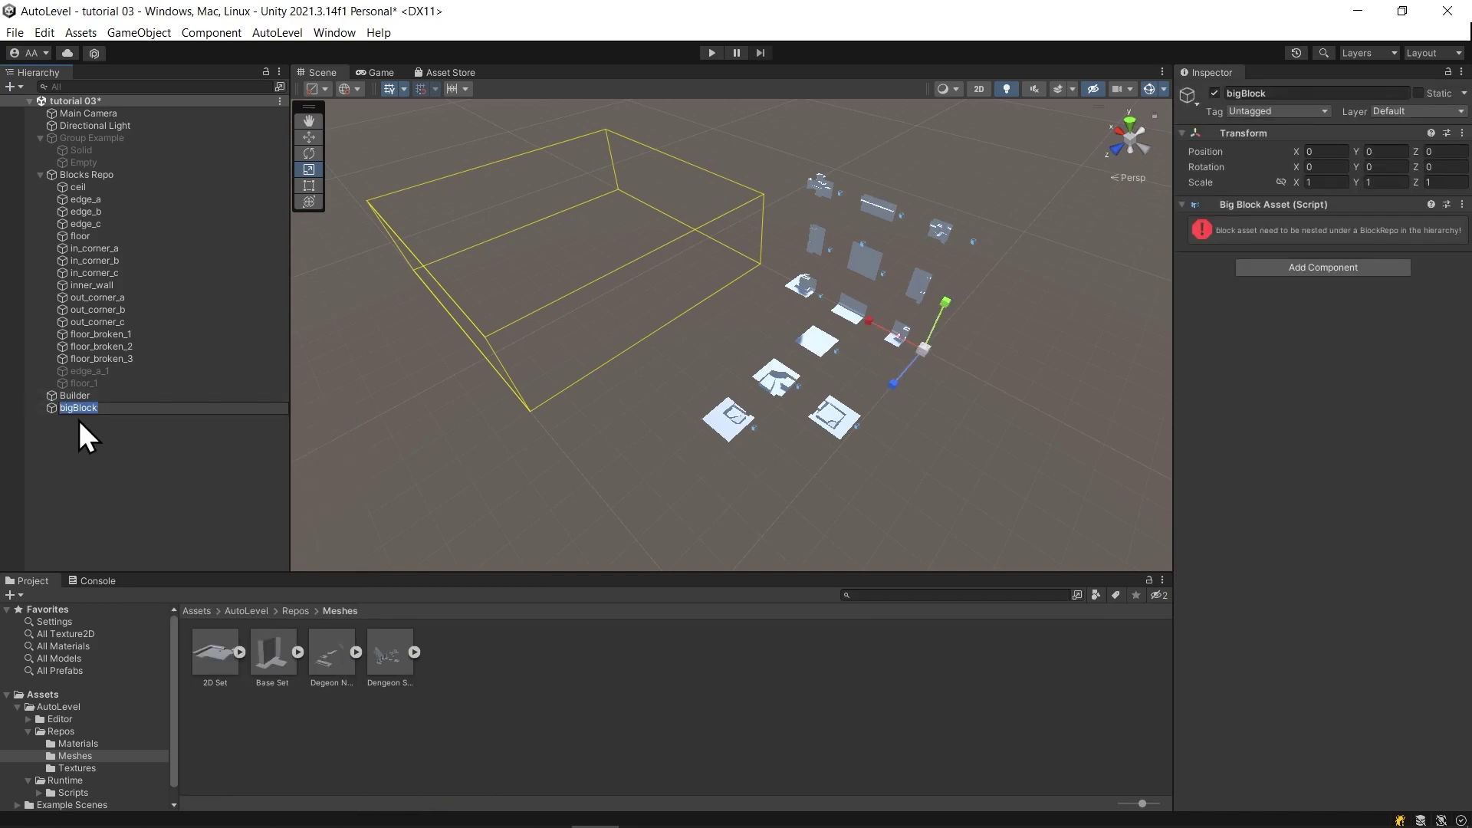
type("broken floor")
key("Return")
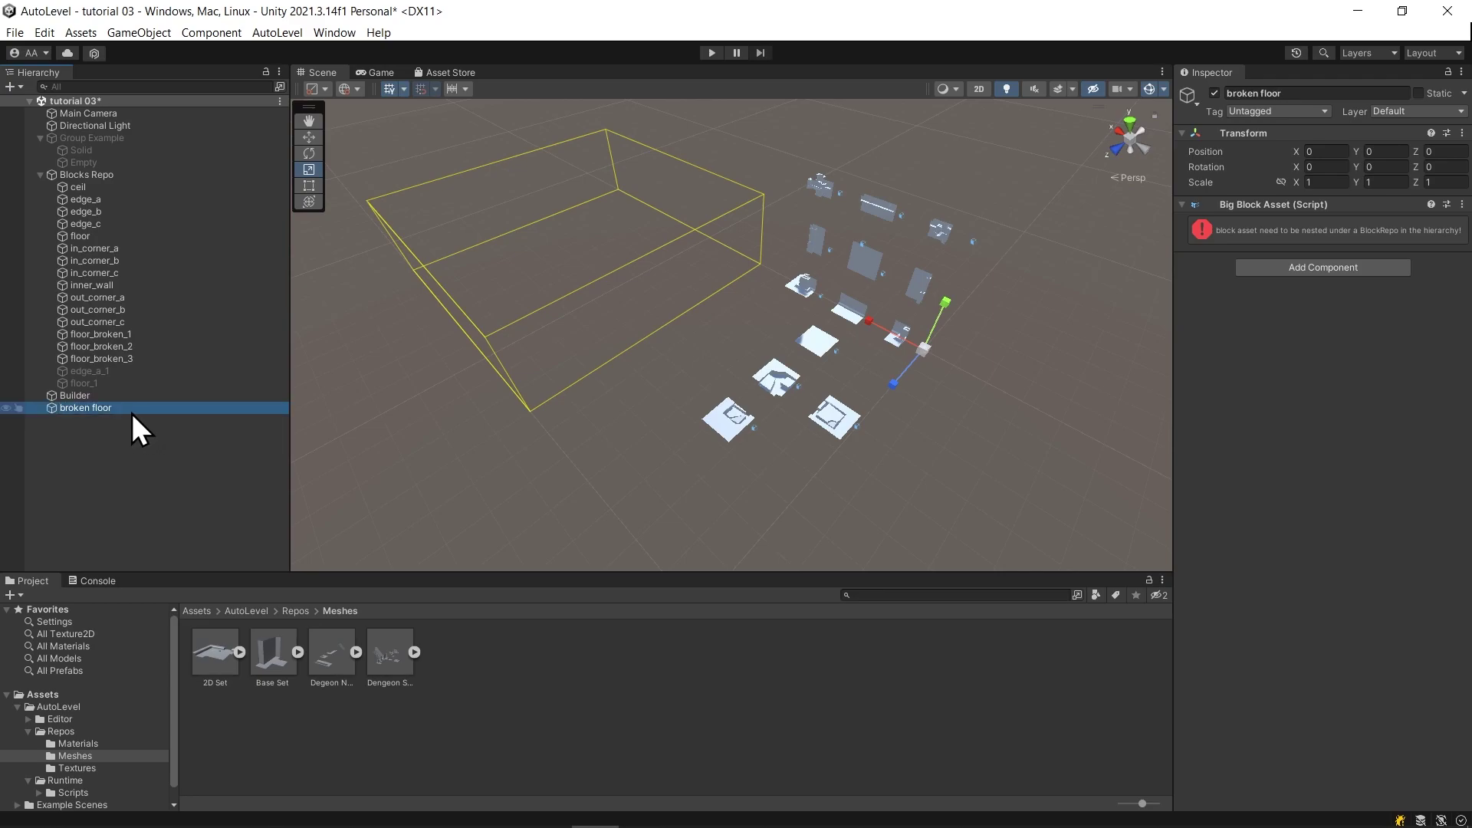
left_click_drag(92, 409, 96, 392)
Set the broken floor big block's size to X 2, Y 1, Z 2 and move it to Z 8.
left_click(1320, 283)
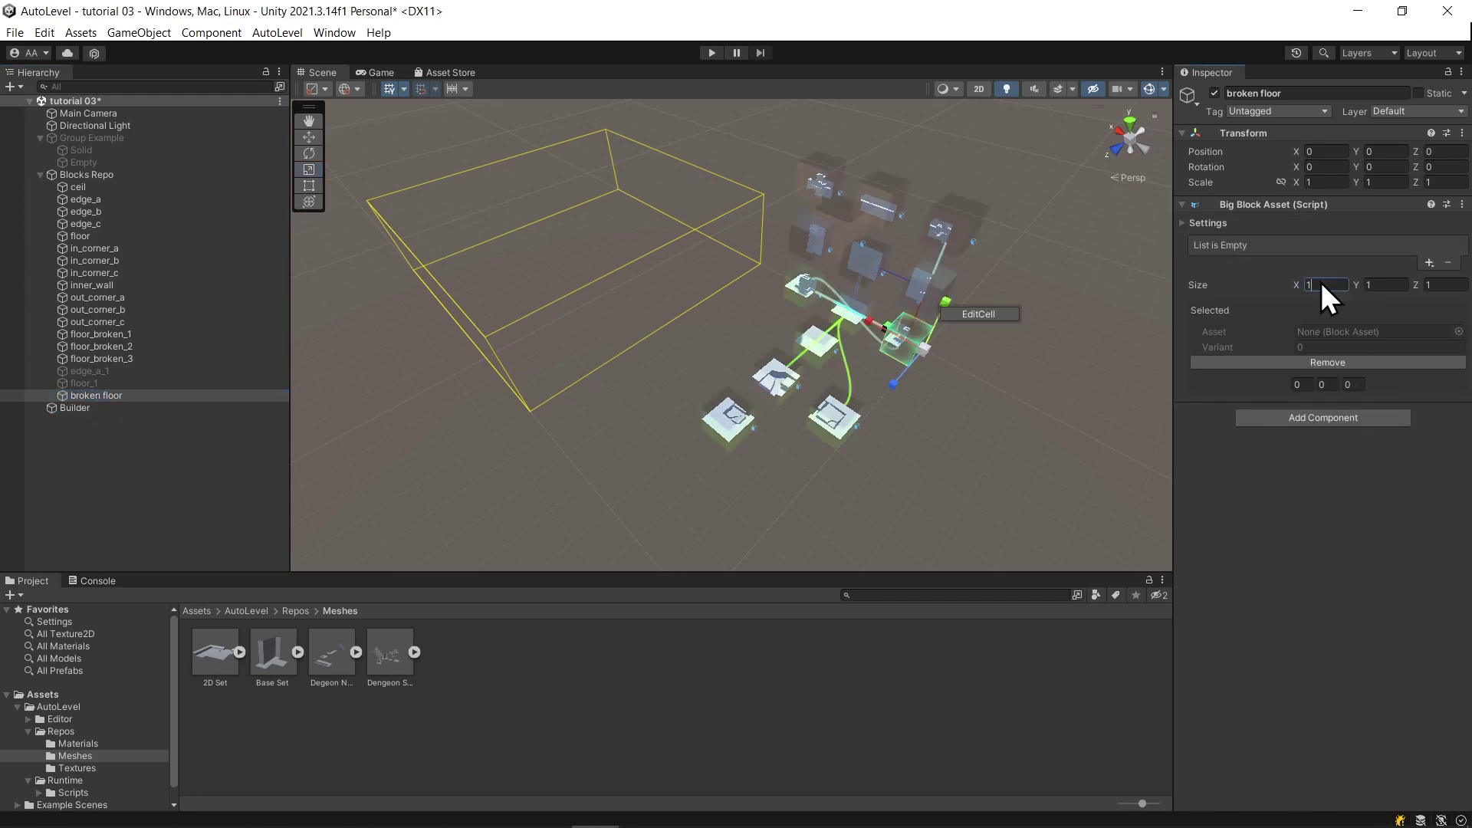
type("2")
key("Tab")
left_click(1435, 288)
type("2")
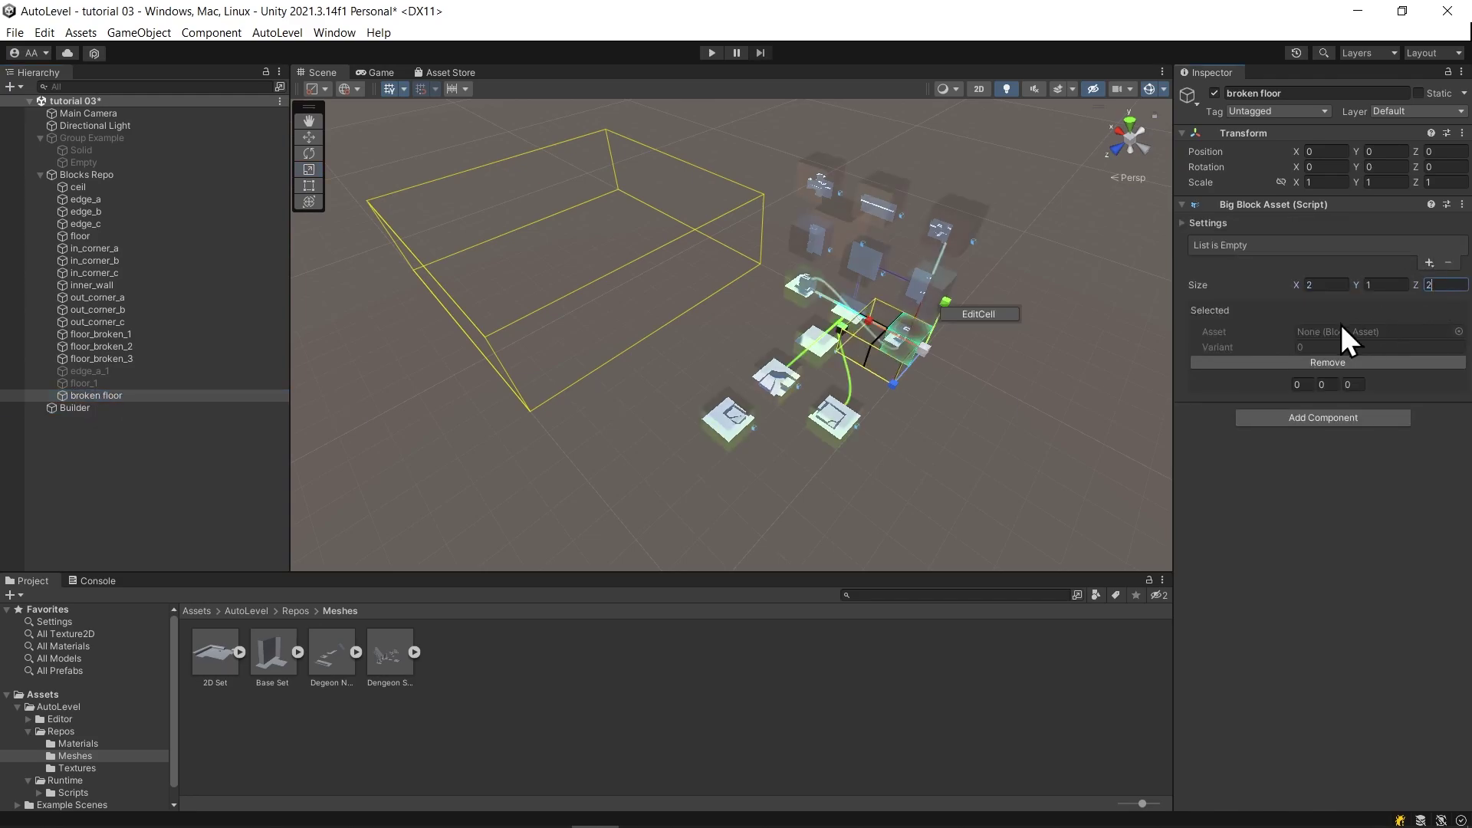
left_click_drag(888, 406, 674, 563, "alt")
key("w")
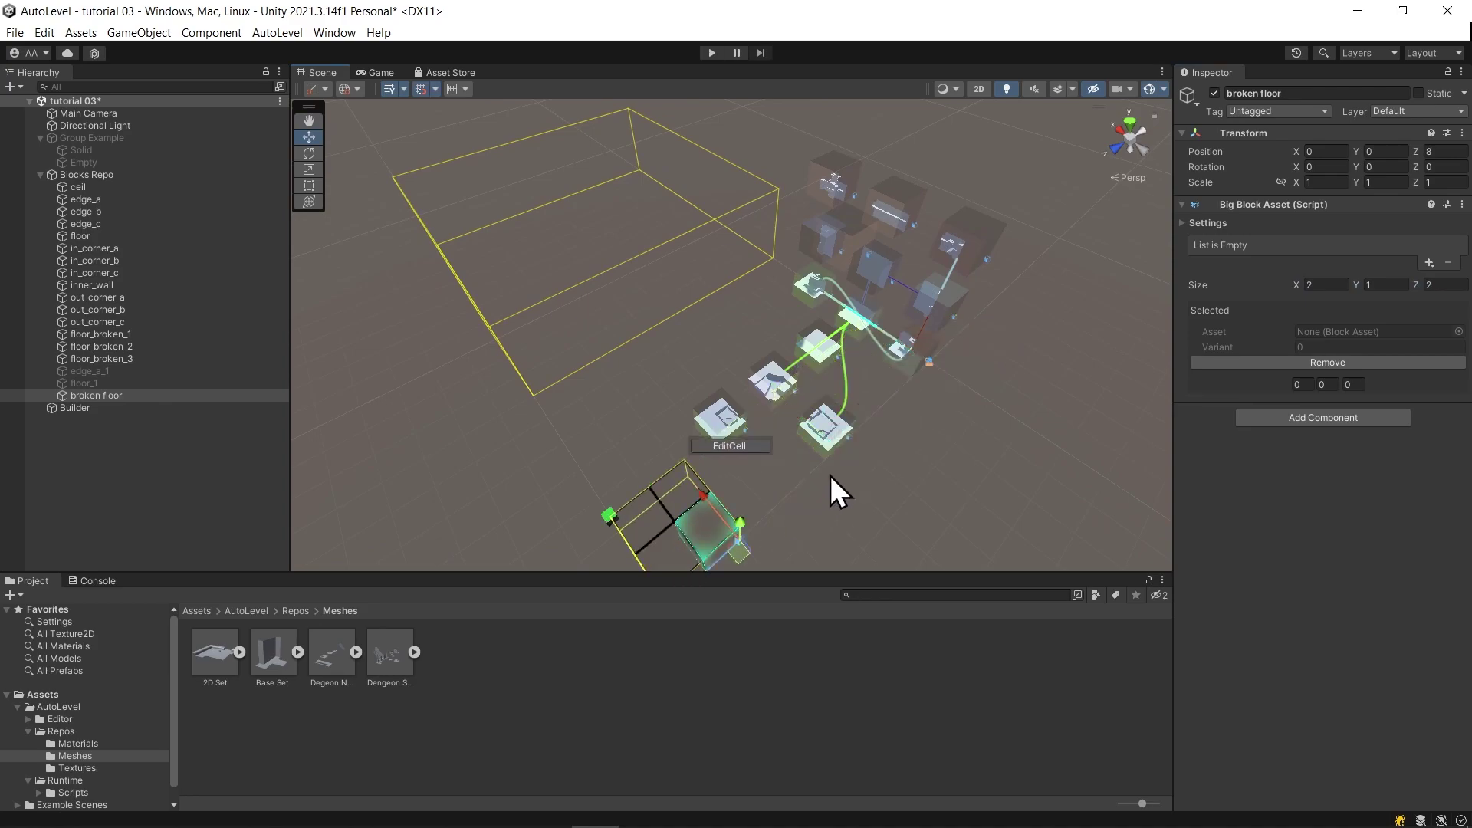
Assign floor_broken_1 to cell 1,0,0 of the big block, floor_broken_3 to cell 1,0,1 and floor_broken_2 to cell 0,0,0.
middle_click_drag(830, 500, 832, 419)
left_click_drag(833, 443, 828, 454, "alt")
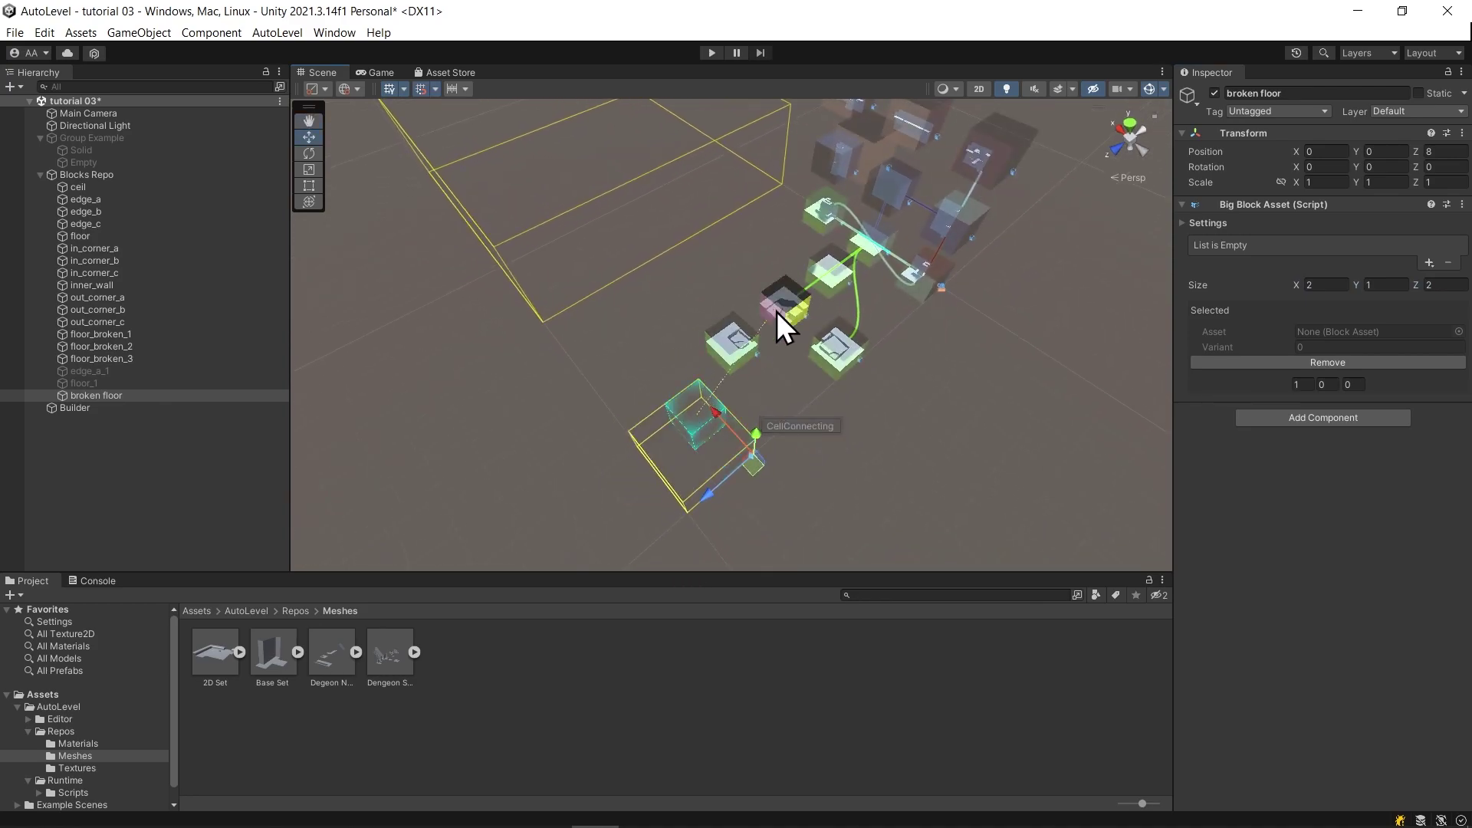
left_click_drag(787, 301, 654, 425)
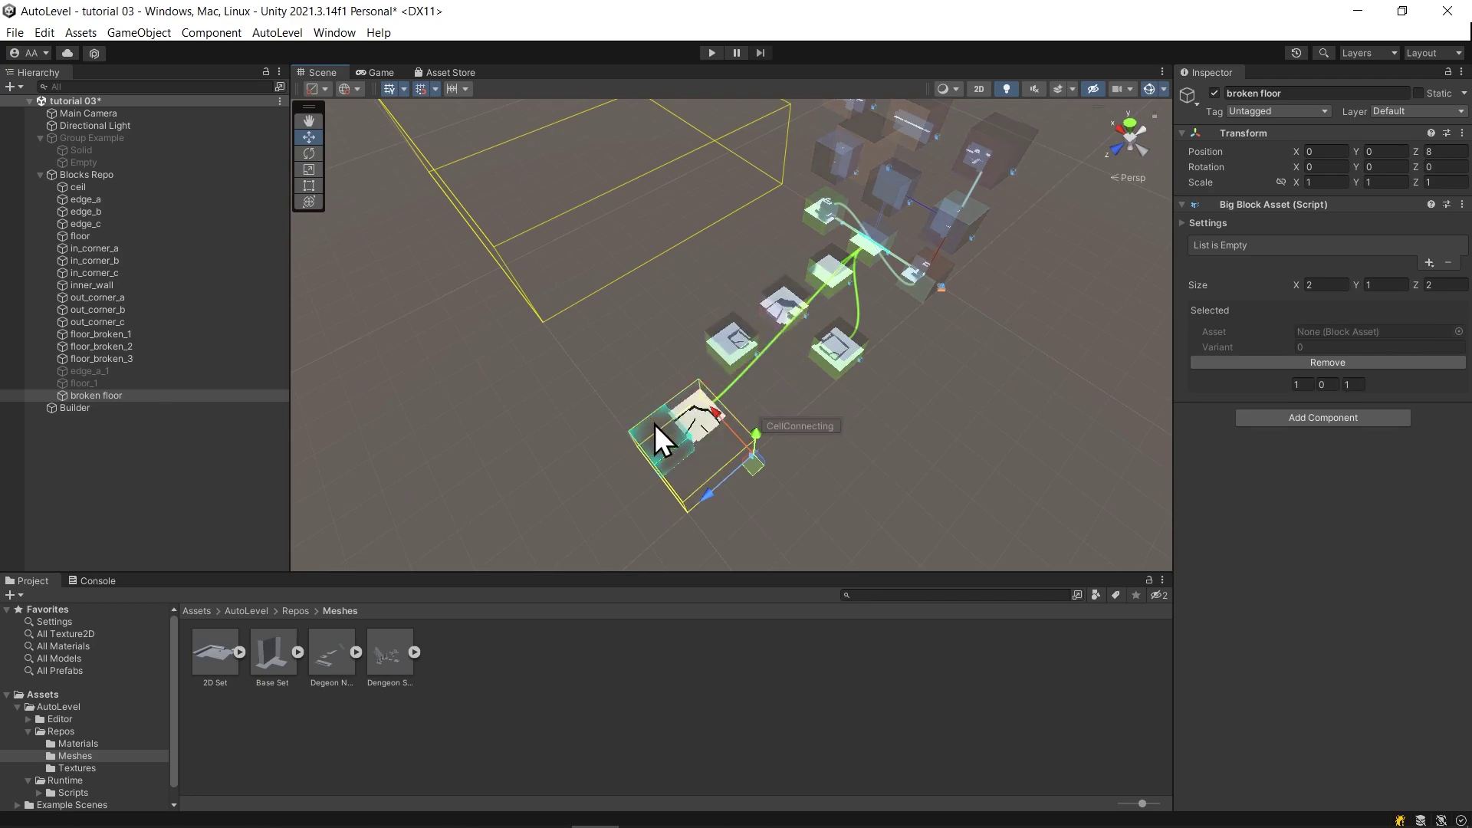
left_click(739, 322)
left_click(717, 445)
left_click(830, 359)
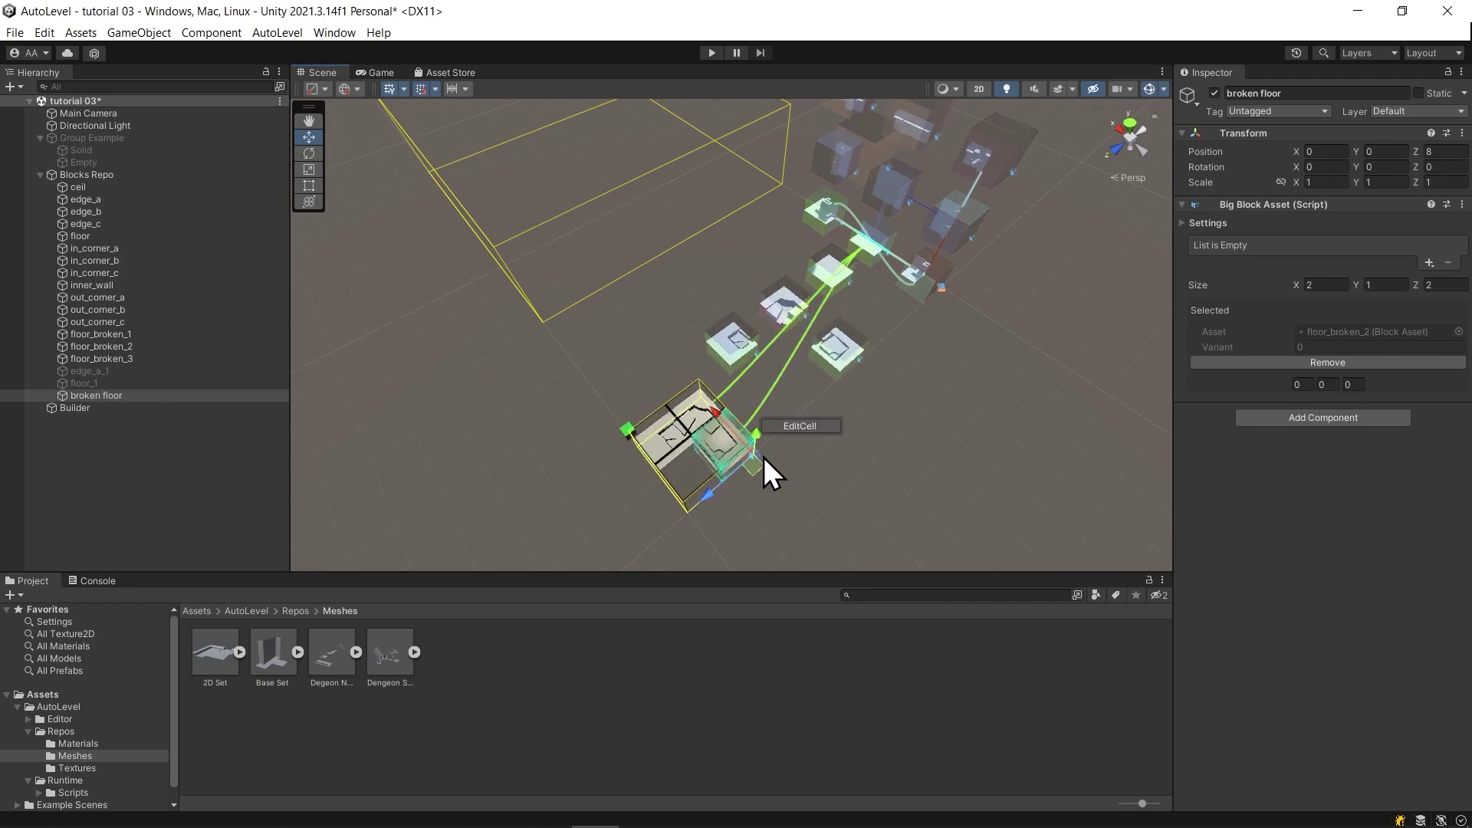
Add the Full Y Rotate action group to the broken floor big block.
right_click_drag(822, 510, 894, 503)
key("w")
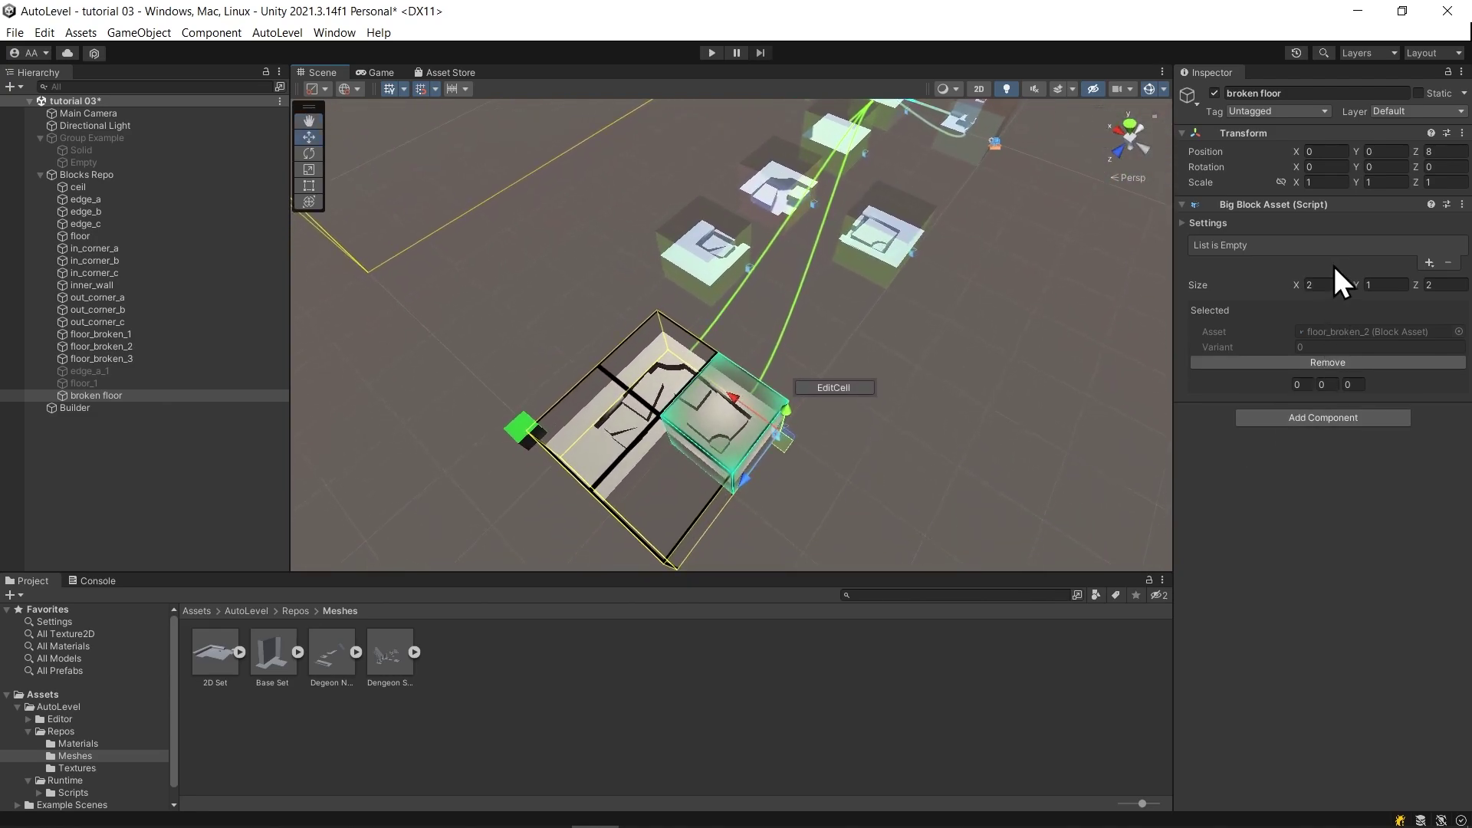
left_click(1428, 262)
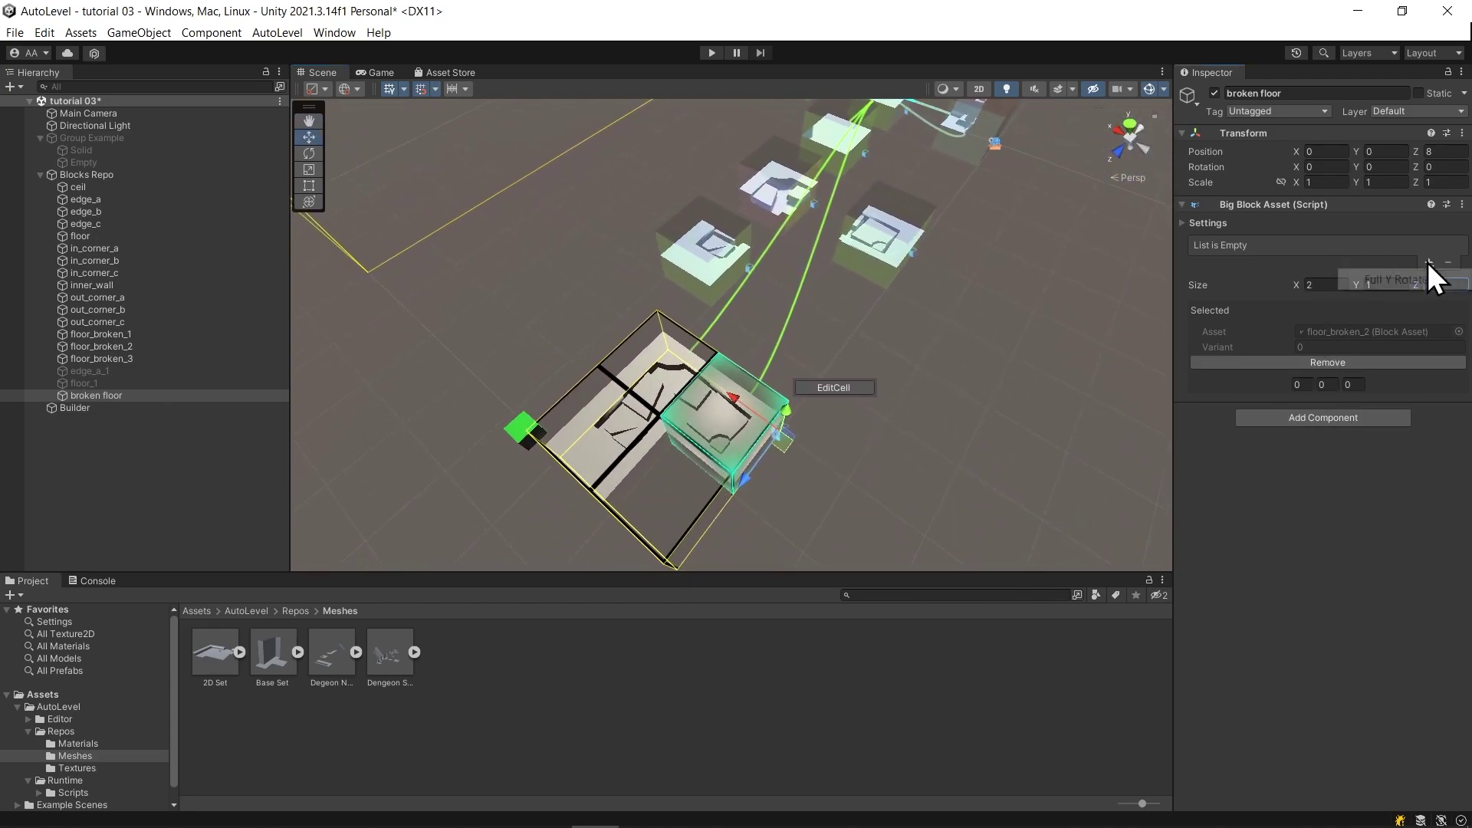
left_click(1383, 280)
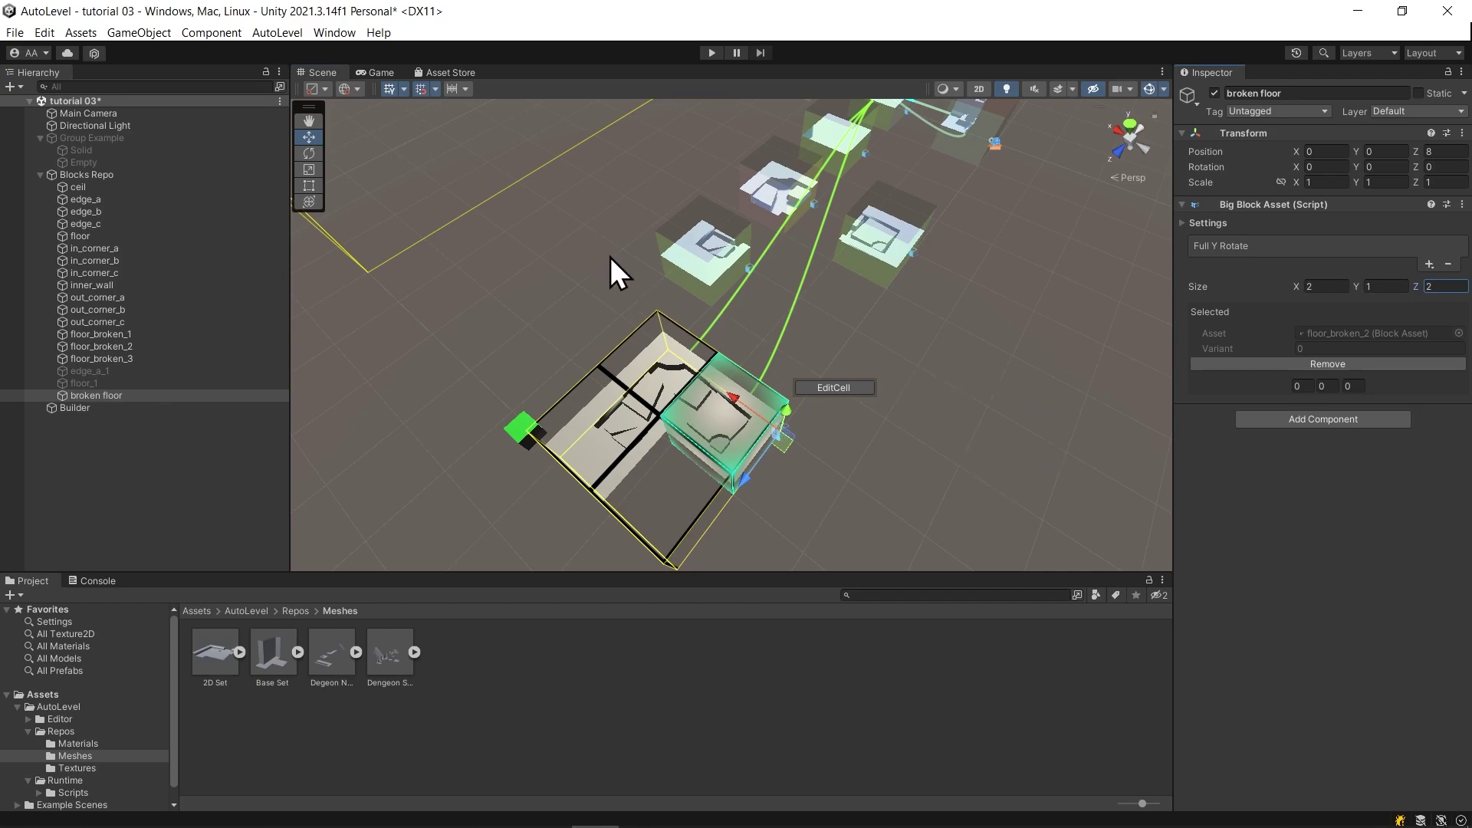
Rebuild the Builder's whole level with the broken floor big block and inspect the floor from above.
middle_click_drag(611, 225, 759, 396)
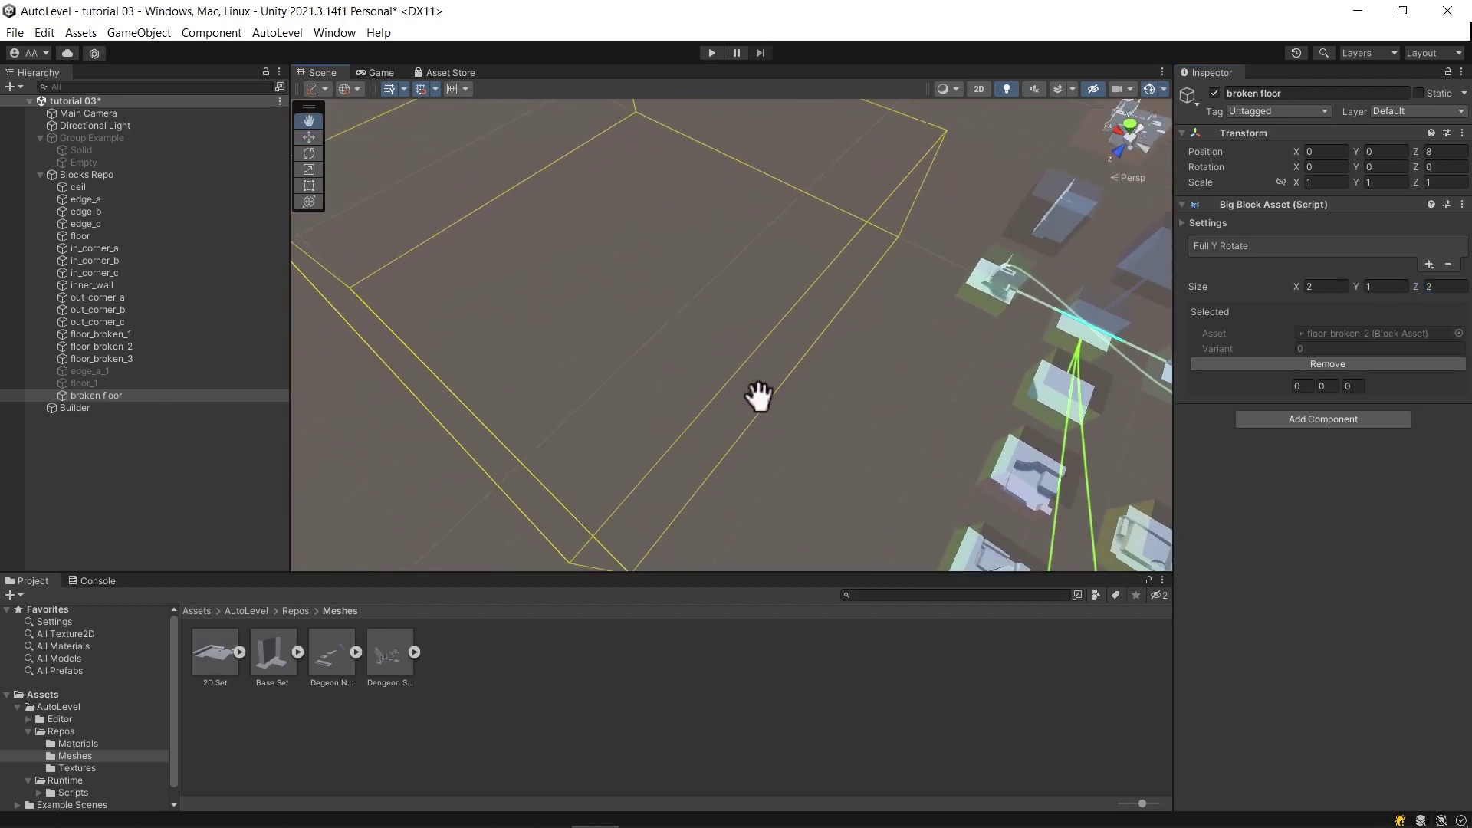
left_click(113, 408)
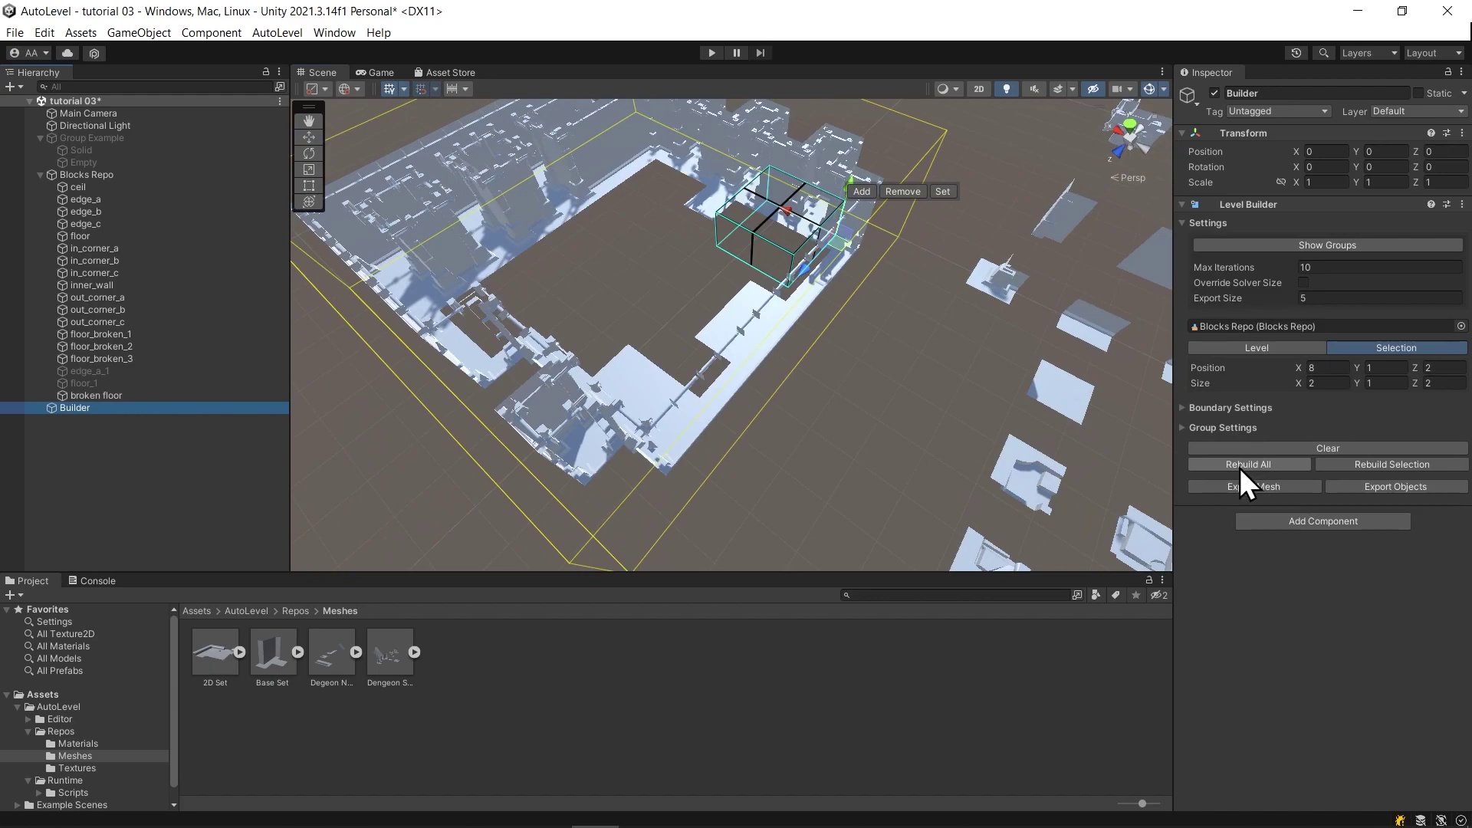
left_click(1240, 465)
right_click_drag(633, 309, 674, 349)
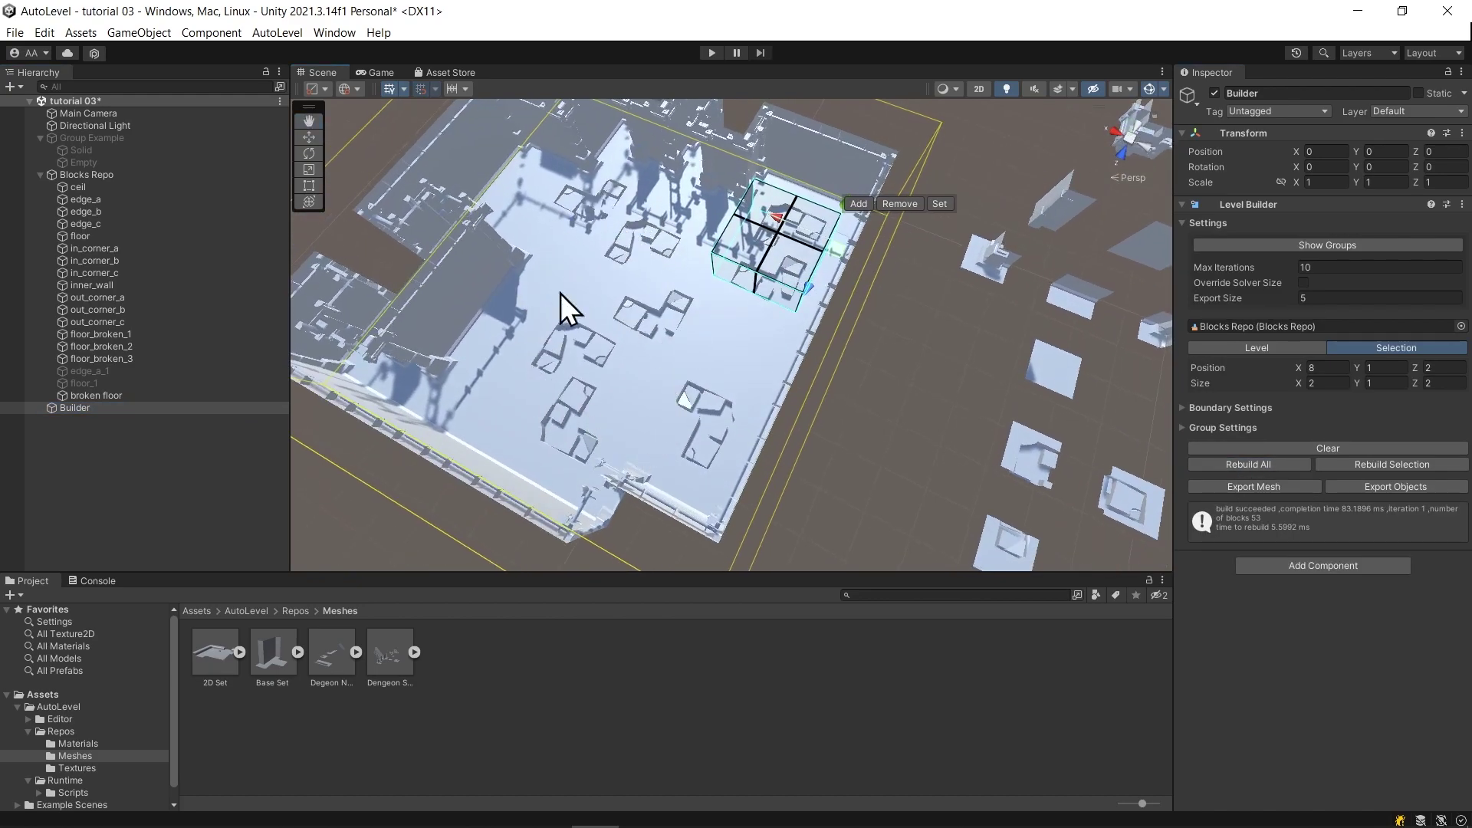
Deactivate the broken floor big block together with floor_broken_1, floor_broken_2 and floor_broken_3.
middle_click_drag(884, 431, 775, 339)
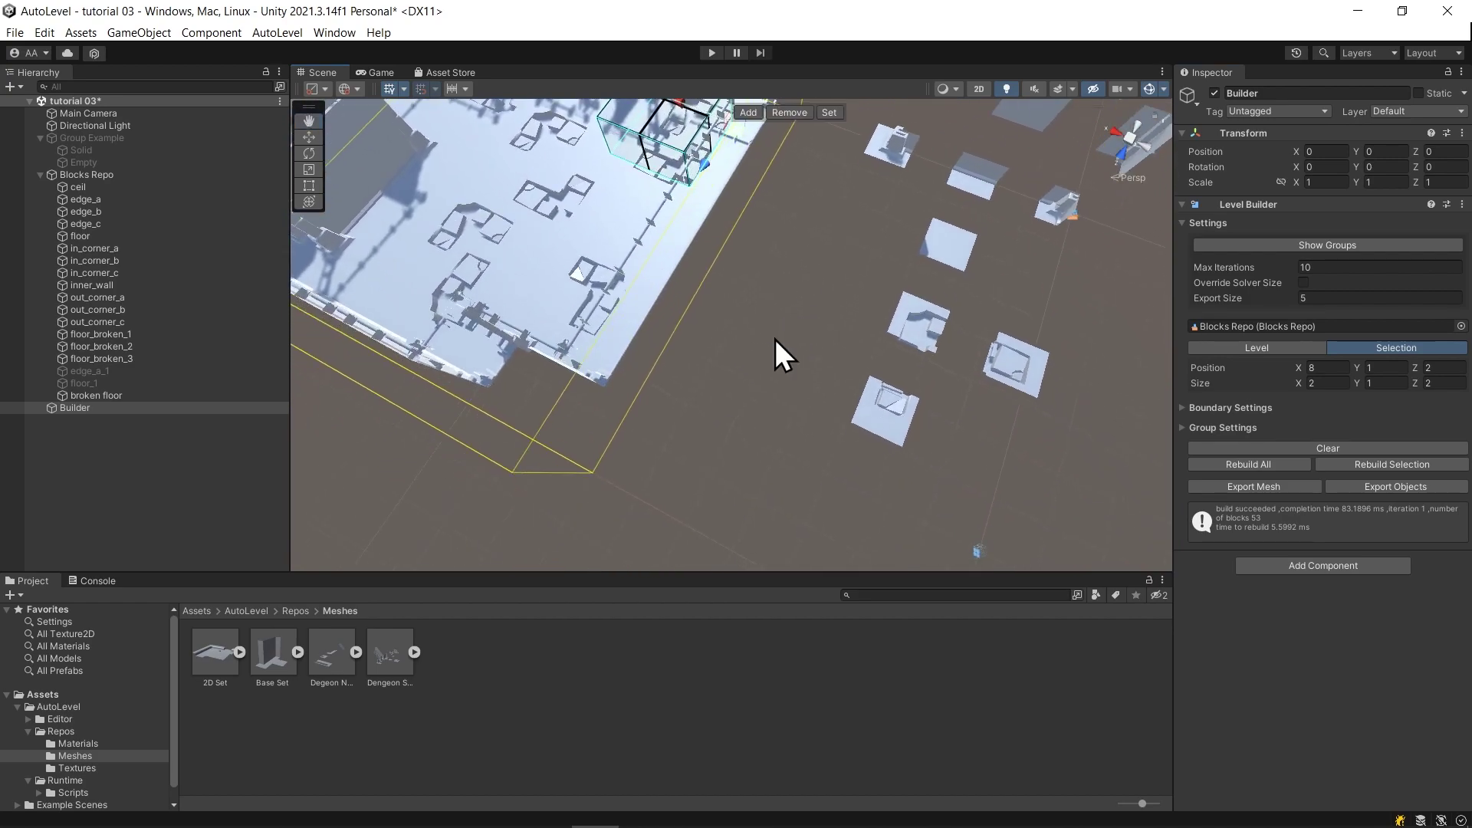
scroll(775, 339, "down", 4)
left_click_drag(797, 459, 682, 356, "alt")
key("w")
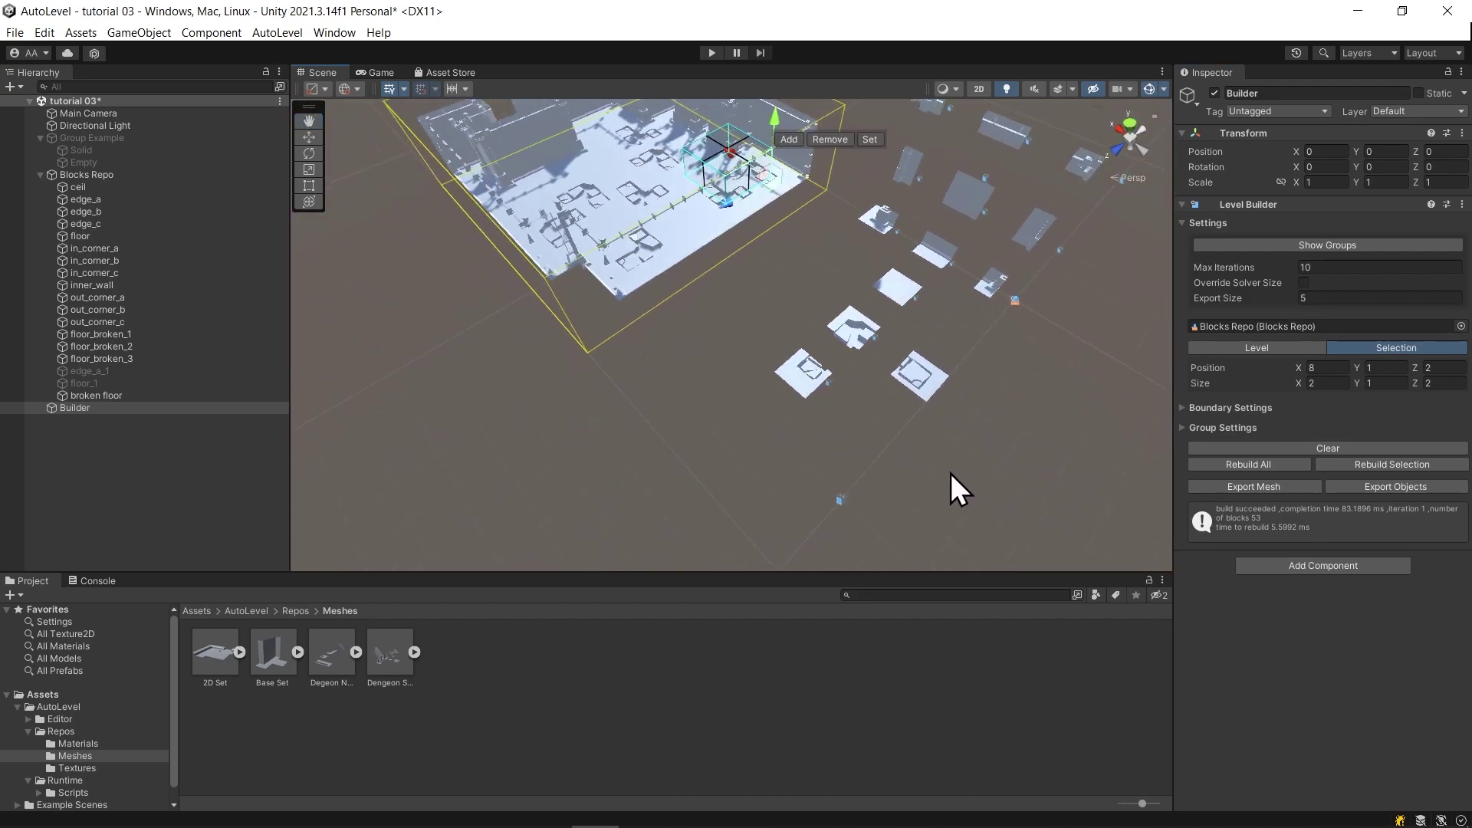
left_click(951, 472)
left_click(144, 395)
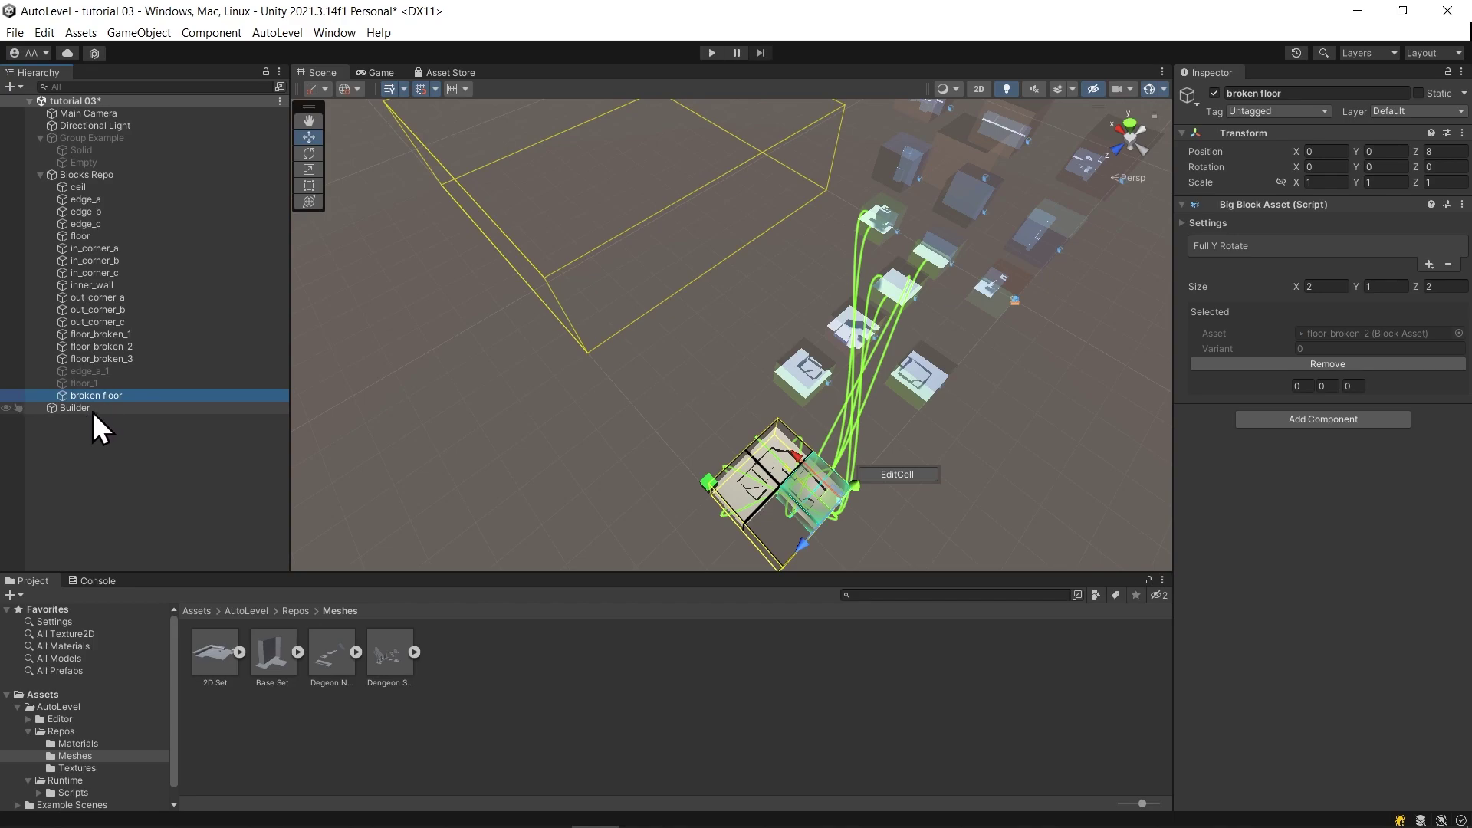
left_click(131, 357, "ctrl")
left_click(135, 346, "ctrl")
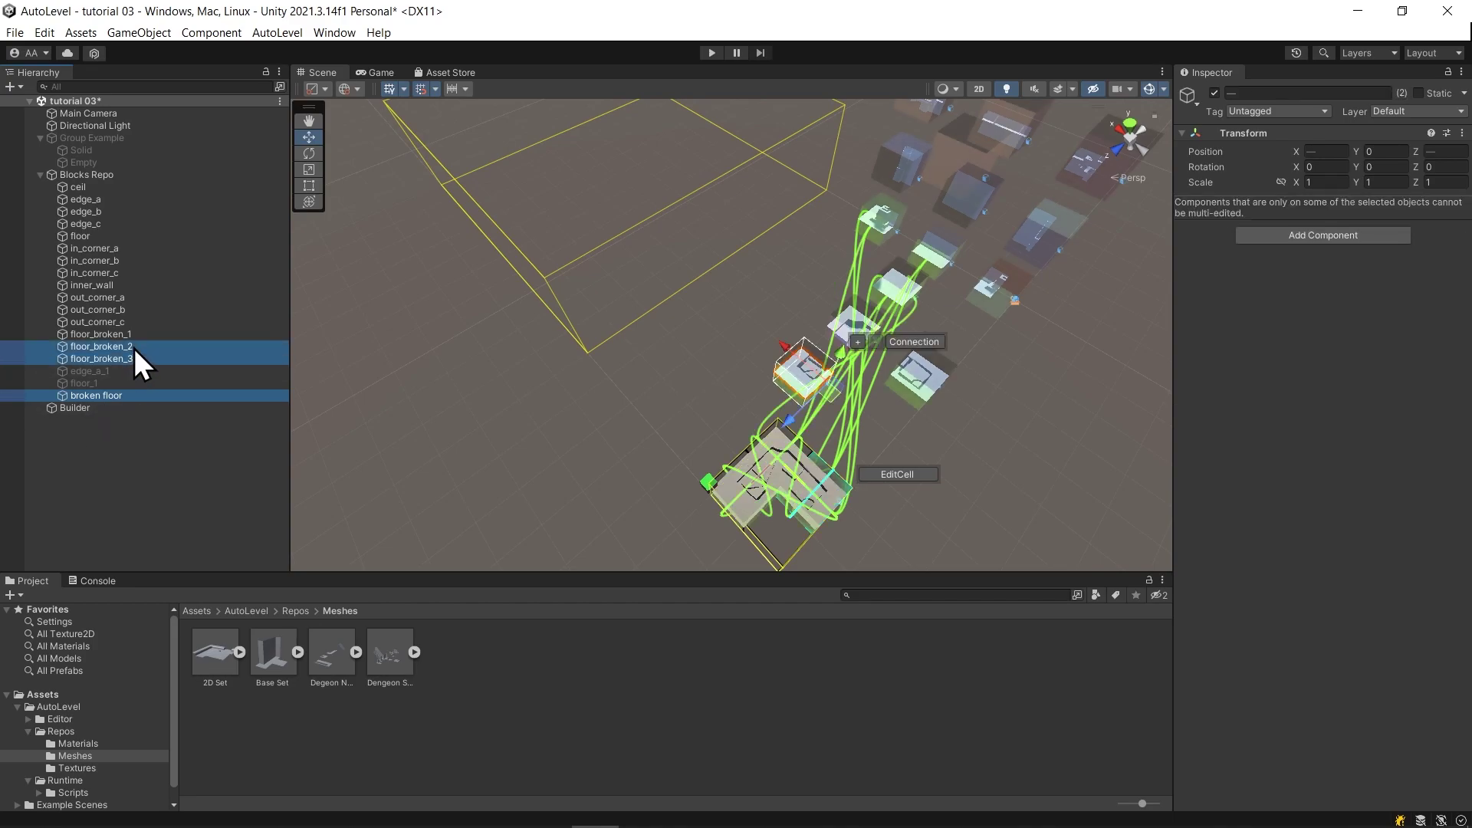
left_click(138, 335, "ctrl")
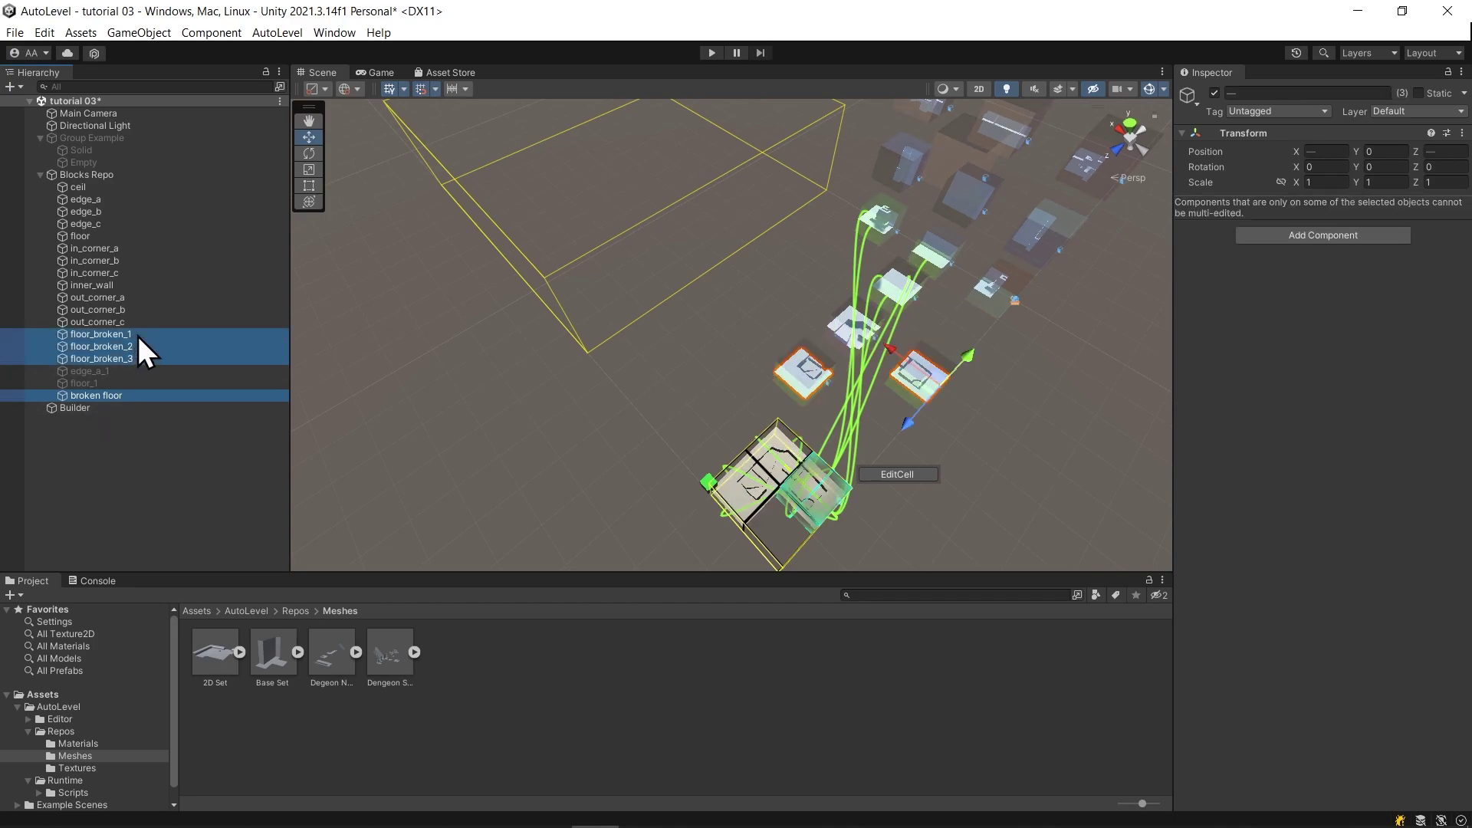
left_click(1213, 93)
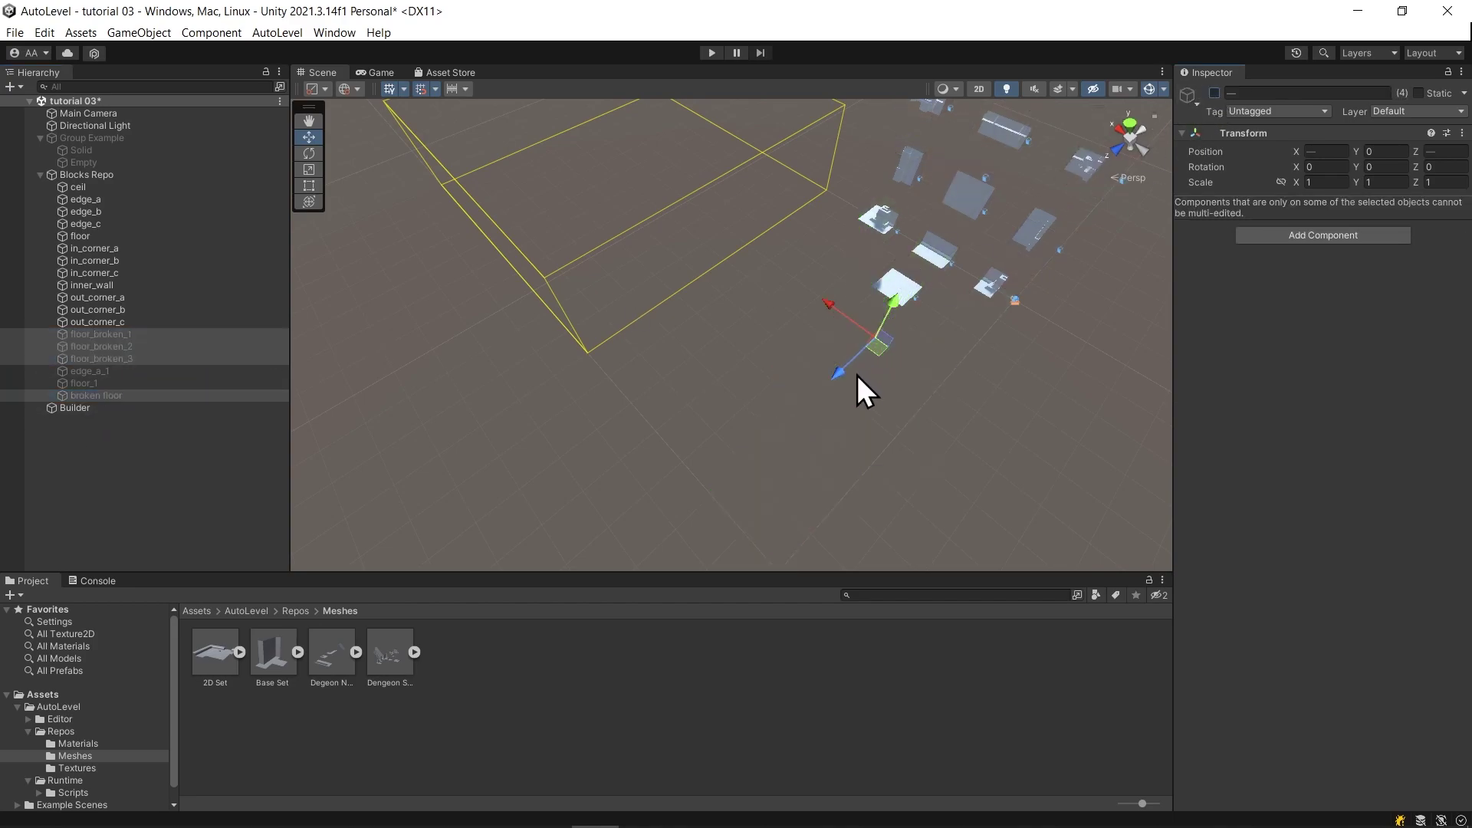
Activate edge_a_1 and floor_1 and move both to X 2, in line with the other blocks.
left_click(86, 373)
left_click(87, 383, "ctrl")
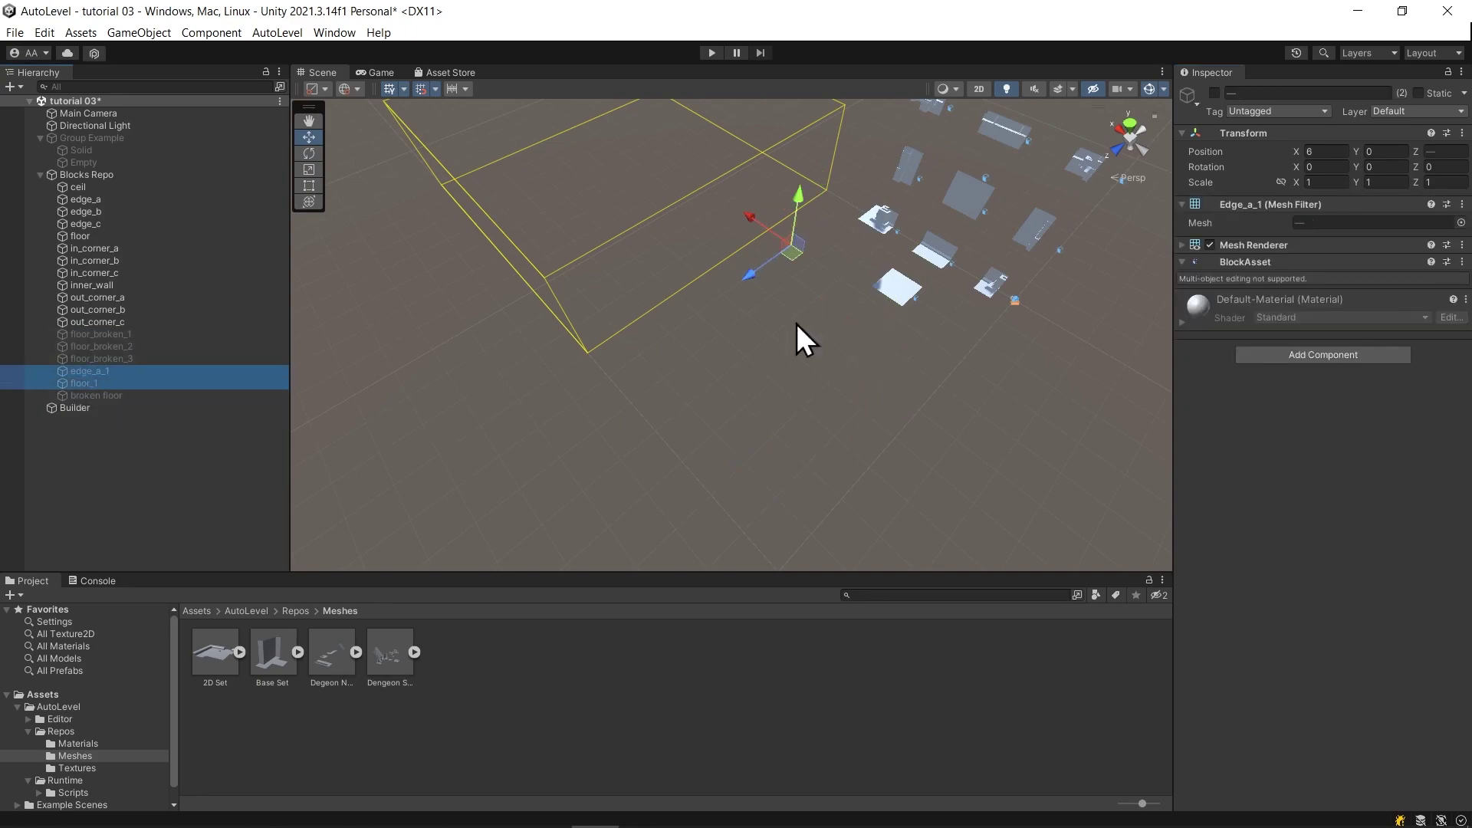
left_click(1214, 93)
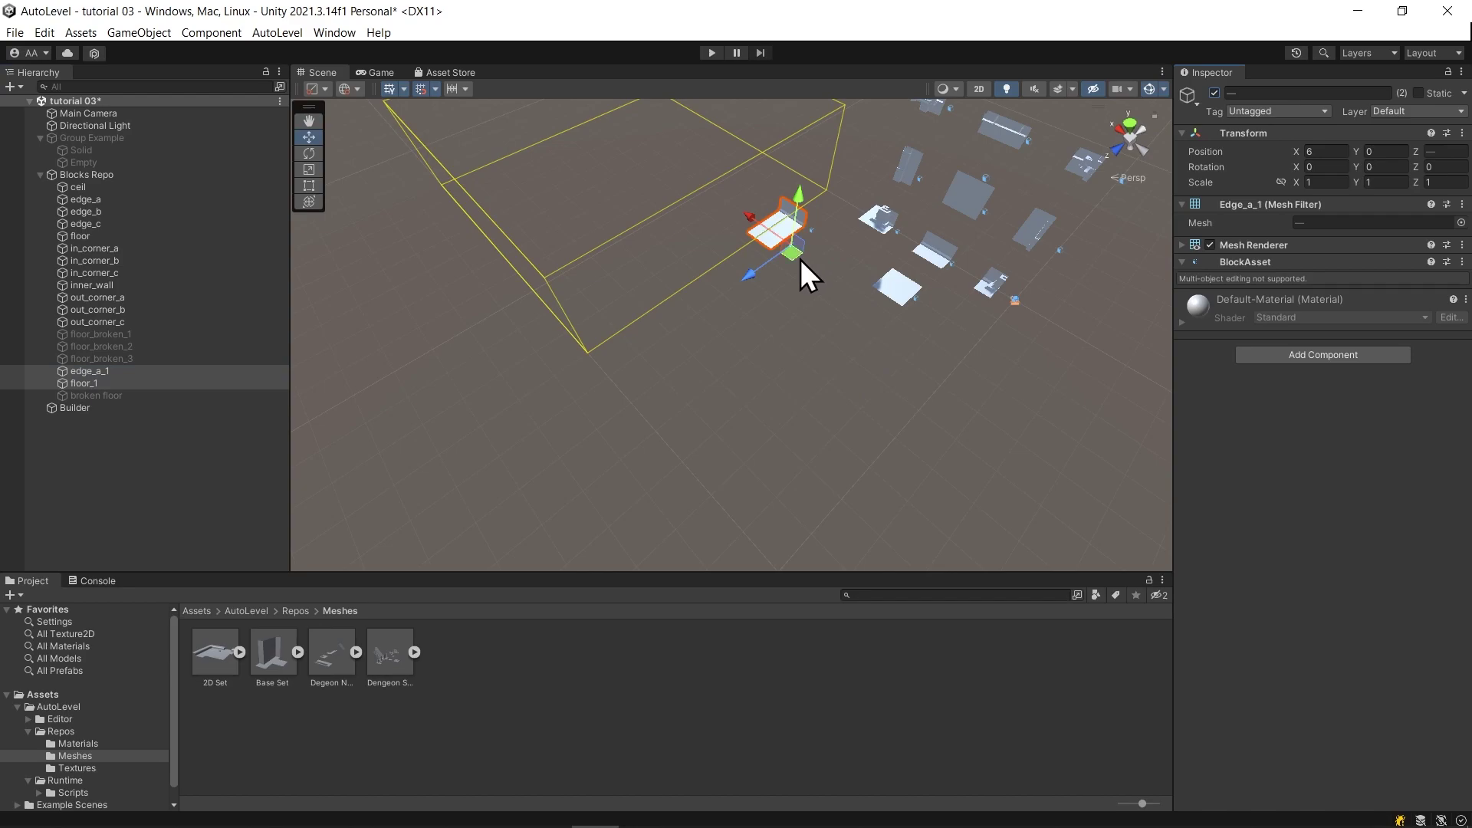
left_click_drag(798, 257, 854, 379)
key("f")
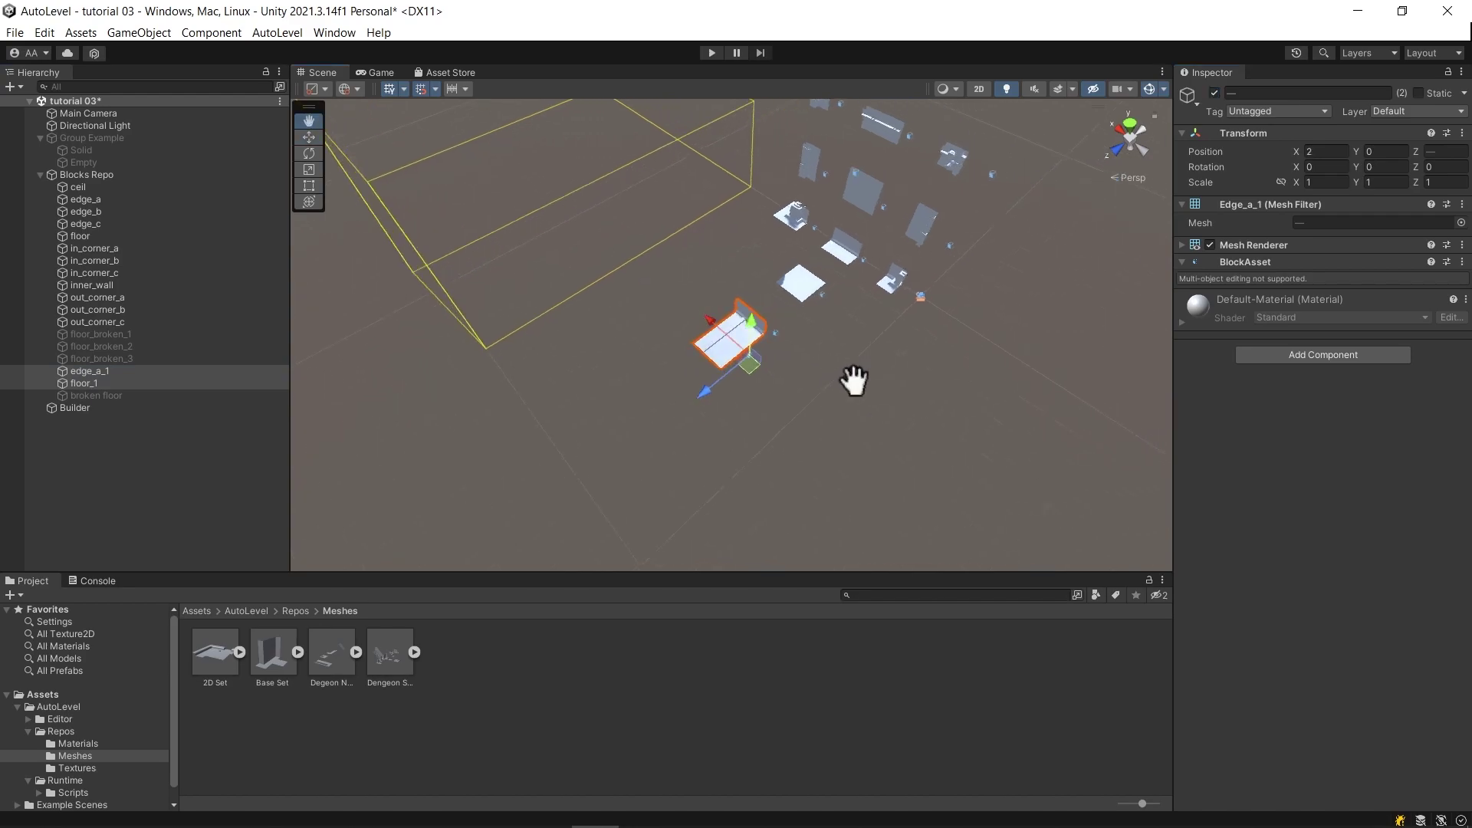
Add a Mirror X variant to floor_1 and place it beside the original block.
left_click(719, 414)
left_click_drag(717, 410, 688, 452, "alt")
left_click(716, 368)
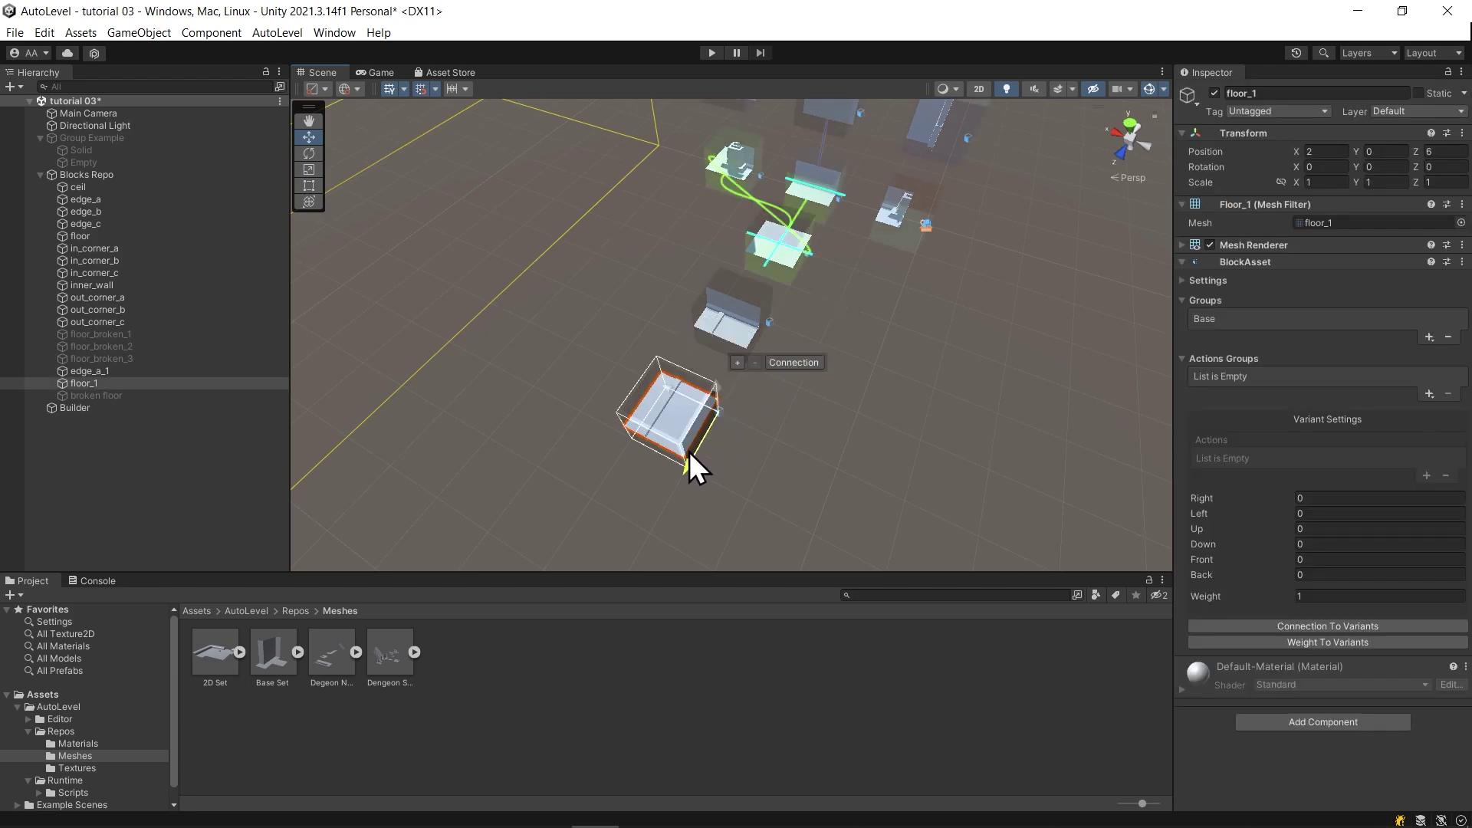
middle_click_drag(791, 460, 792, 422)
left_click(739, 313)
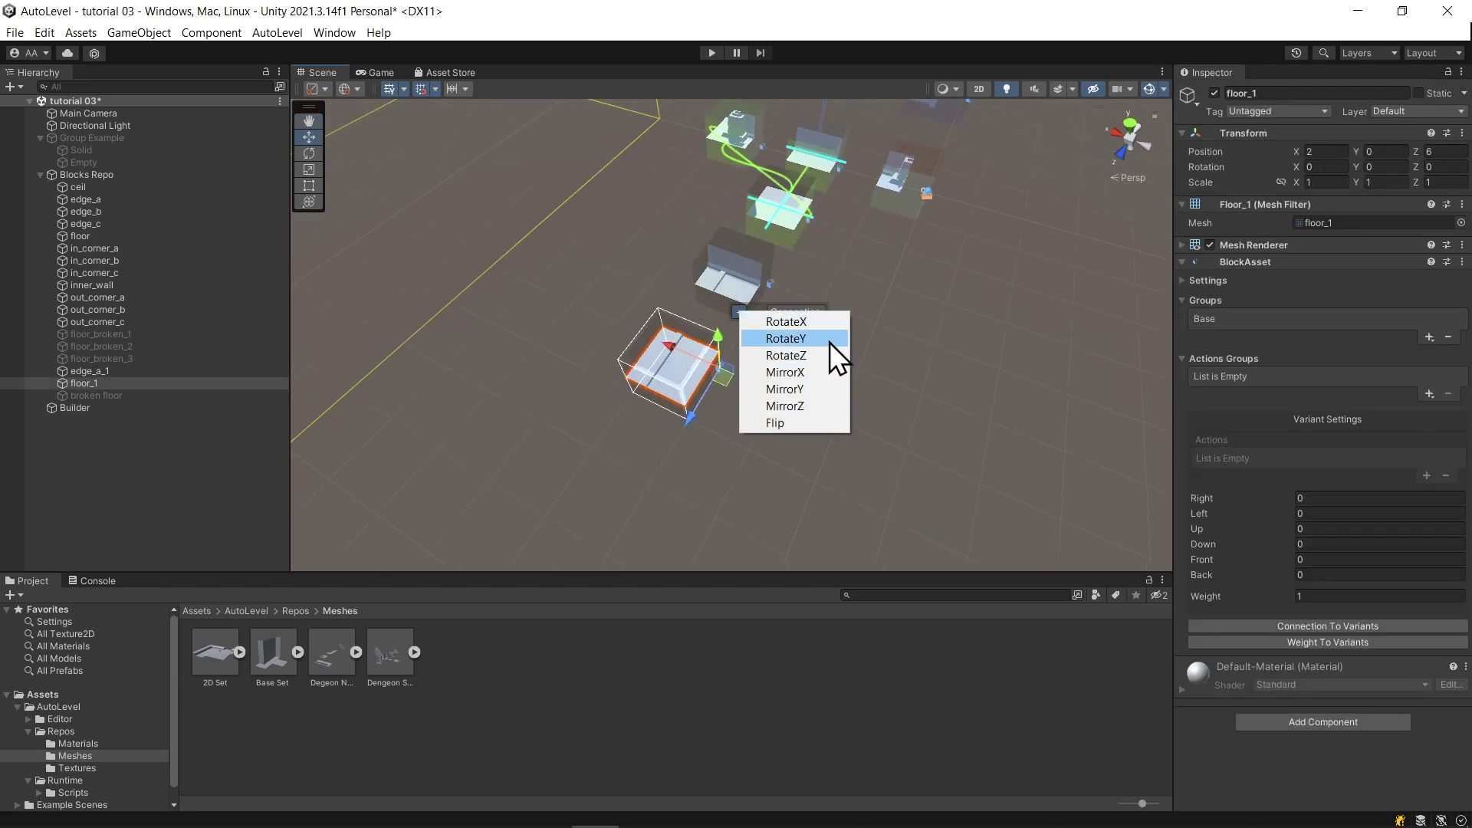
left_click(789, 372)
left_click_drag(716, 383, 811, 385, "alt")
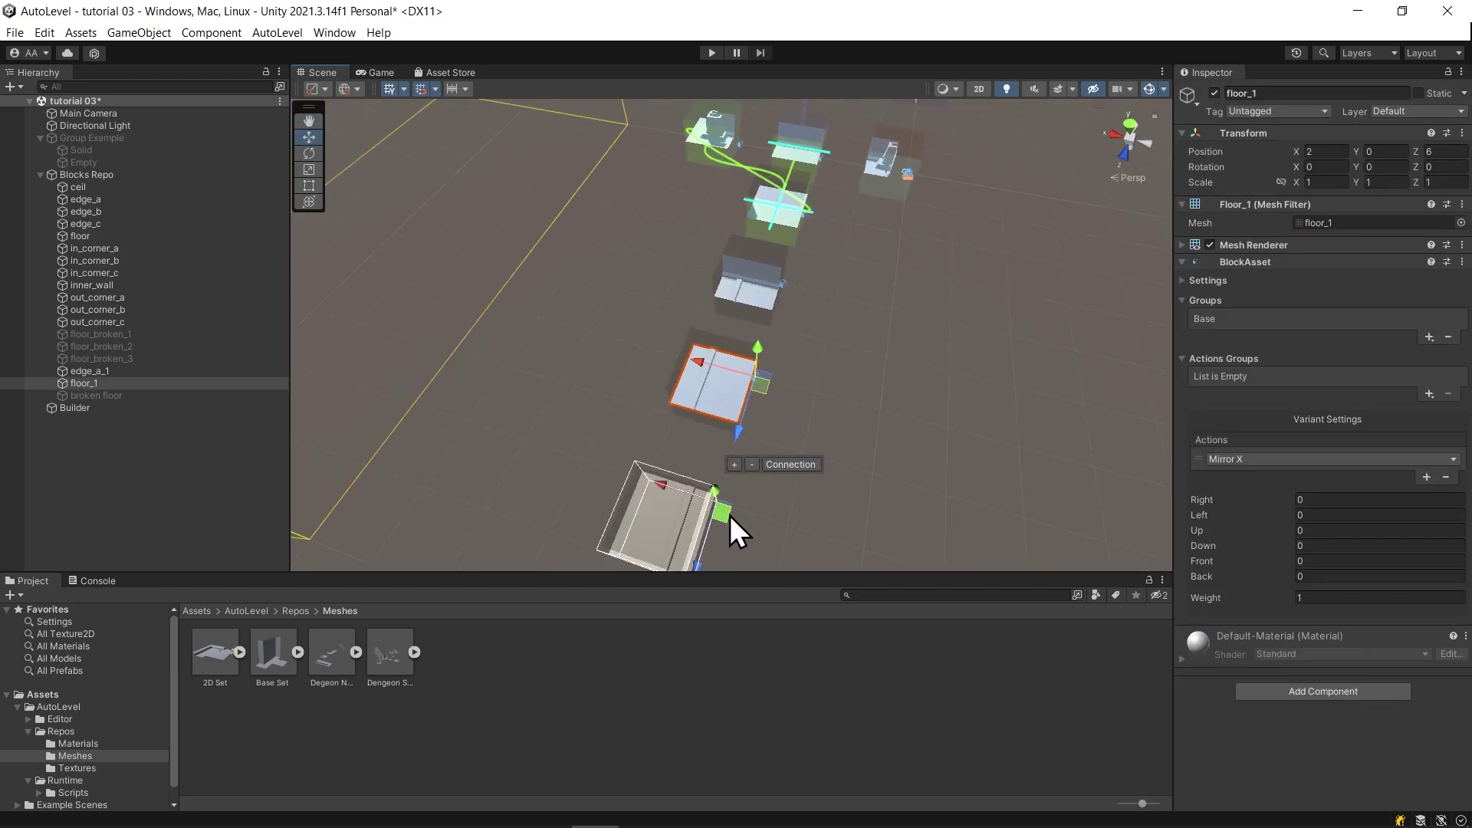
Add a Mirror X variant and a Mirror Z variant to edge_a_1, placing each apart from the original block.
left_click(742, 297)
left_click(809, 227)
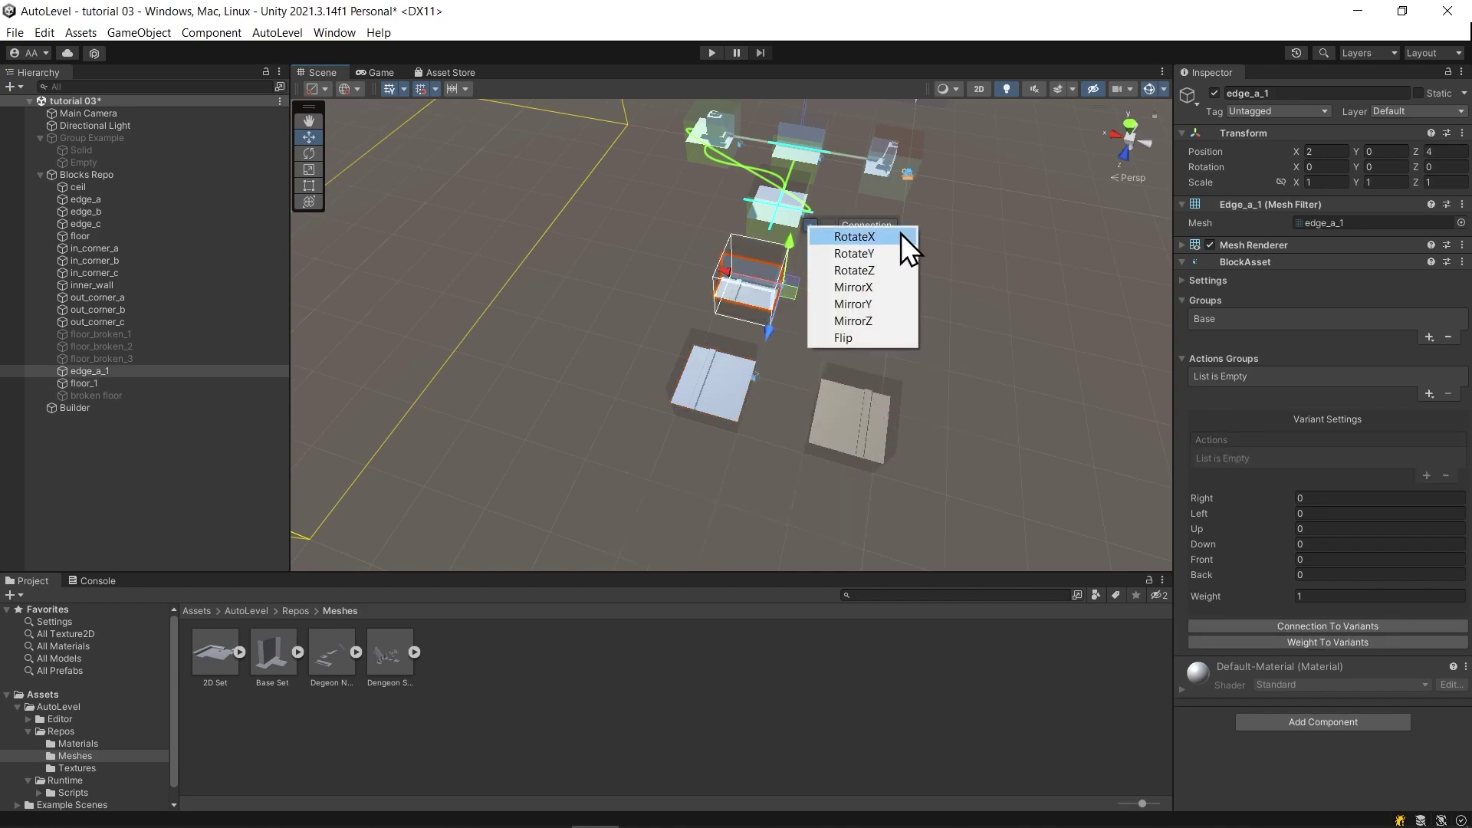
left_click(880, 291)
left_click_drag(882, 339, 711, 302, "alt")
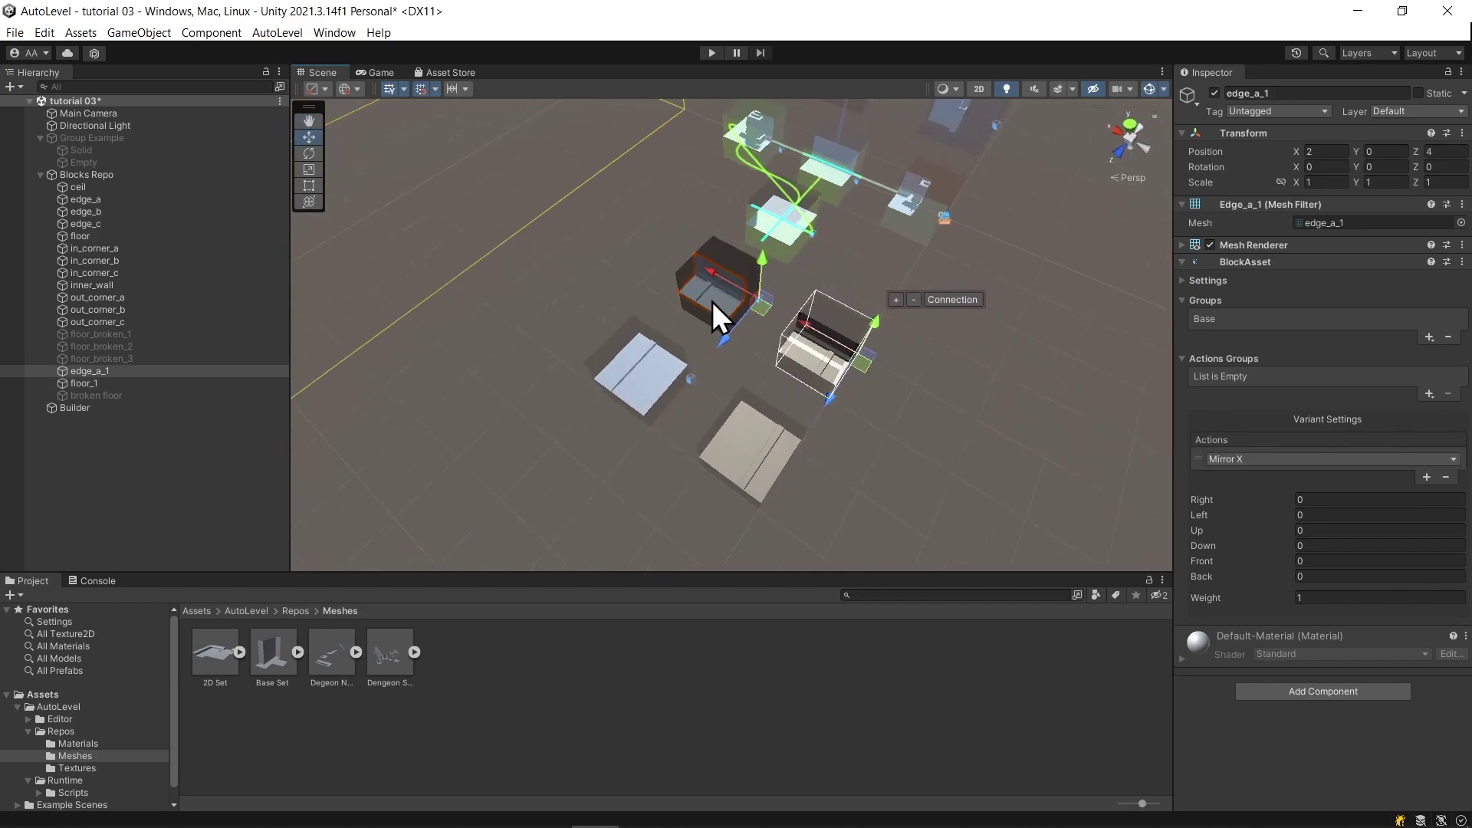
left_click(783, 247)
left_click(870, 337)
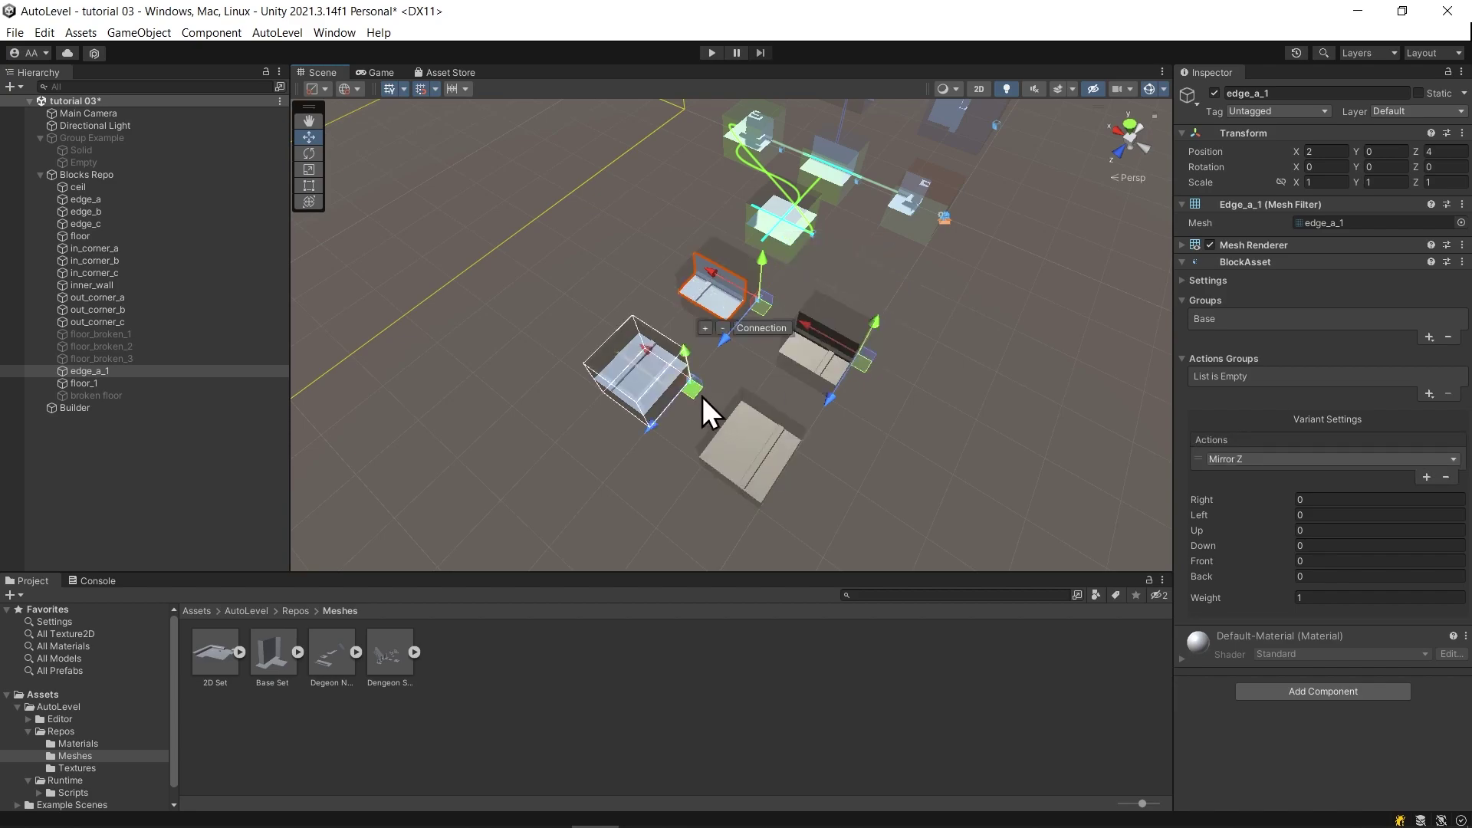
left_click_drag(702, 397, 595, 493)
Create an edge_a_1 variant combining Mirror X and Mirror Z from the Mirror X variant and place it beside the Mirror Z one.
left_click(821, 360)
left_click(896, 299)
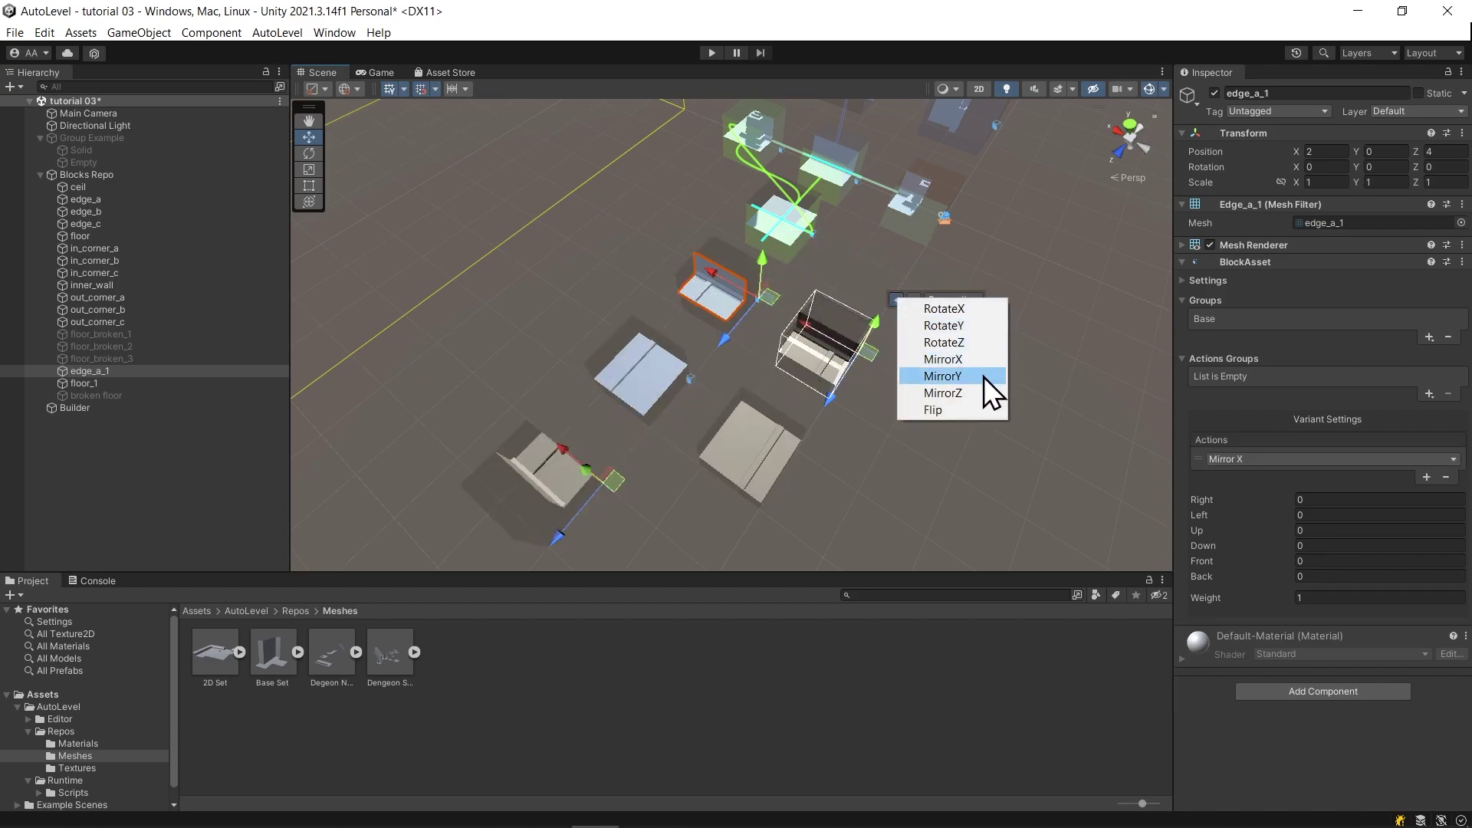
left_click(977, 392)
left_click_drag(799, 458, 714, 586)
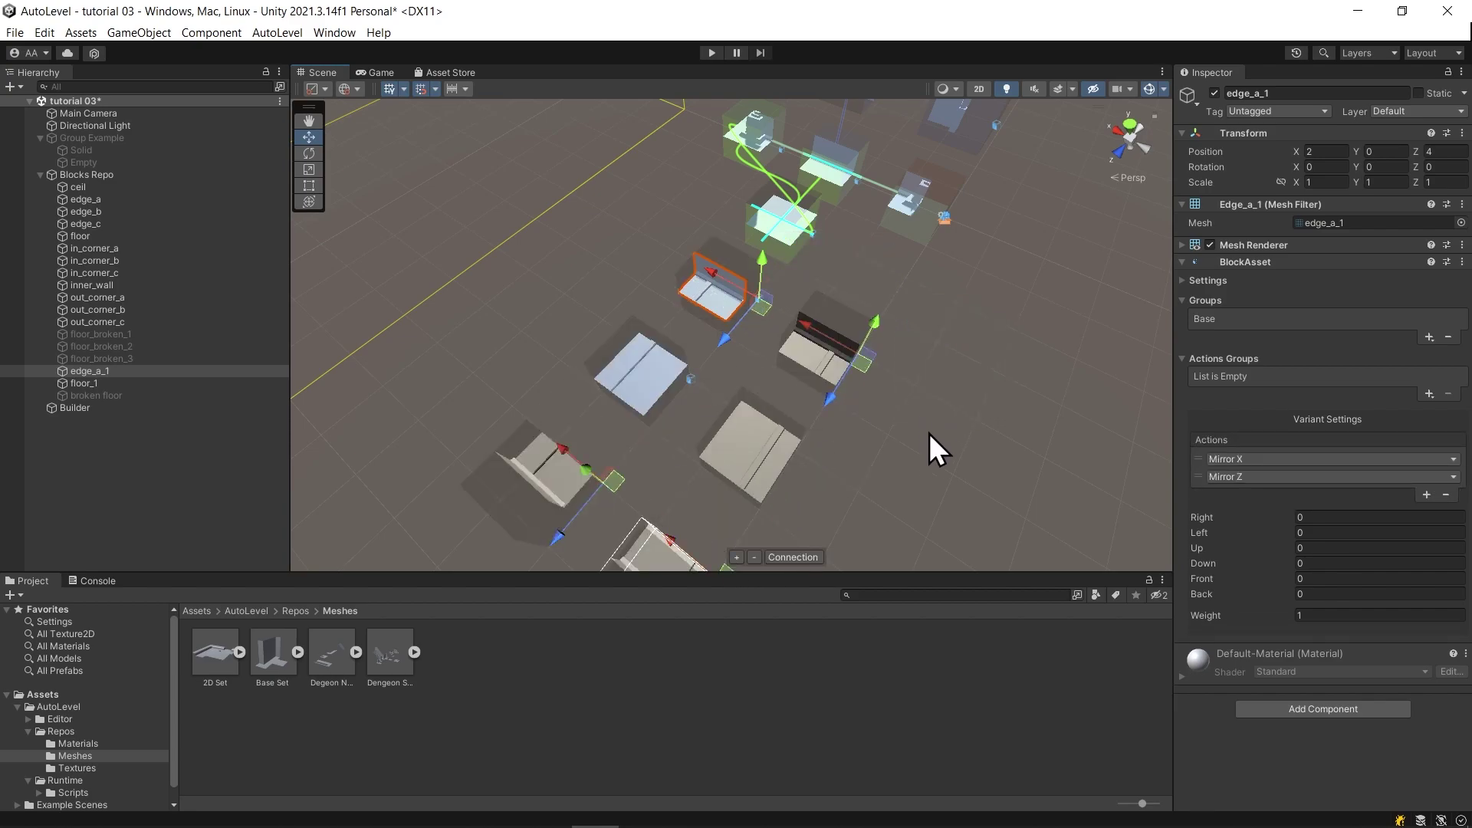
left_click_drag(929, 434, 839, 385, "alt")
scroll(839, 385, "down", 1)
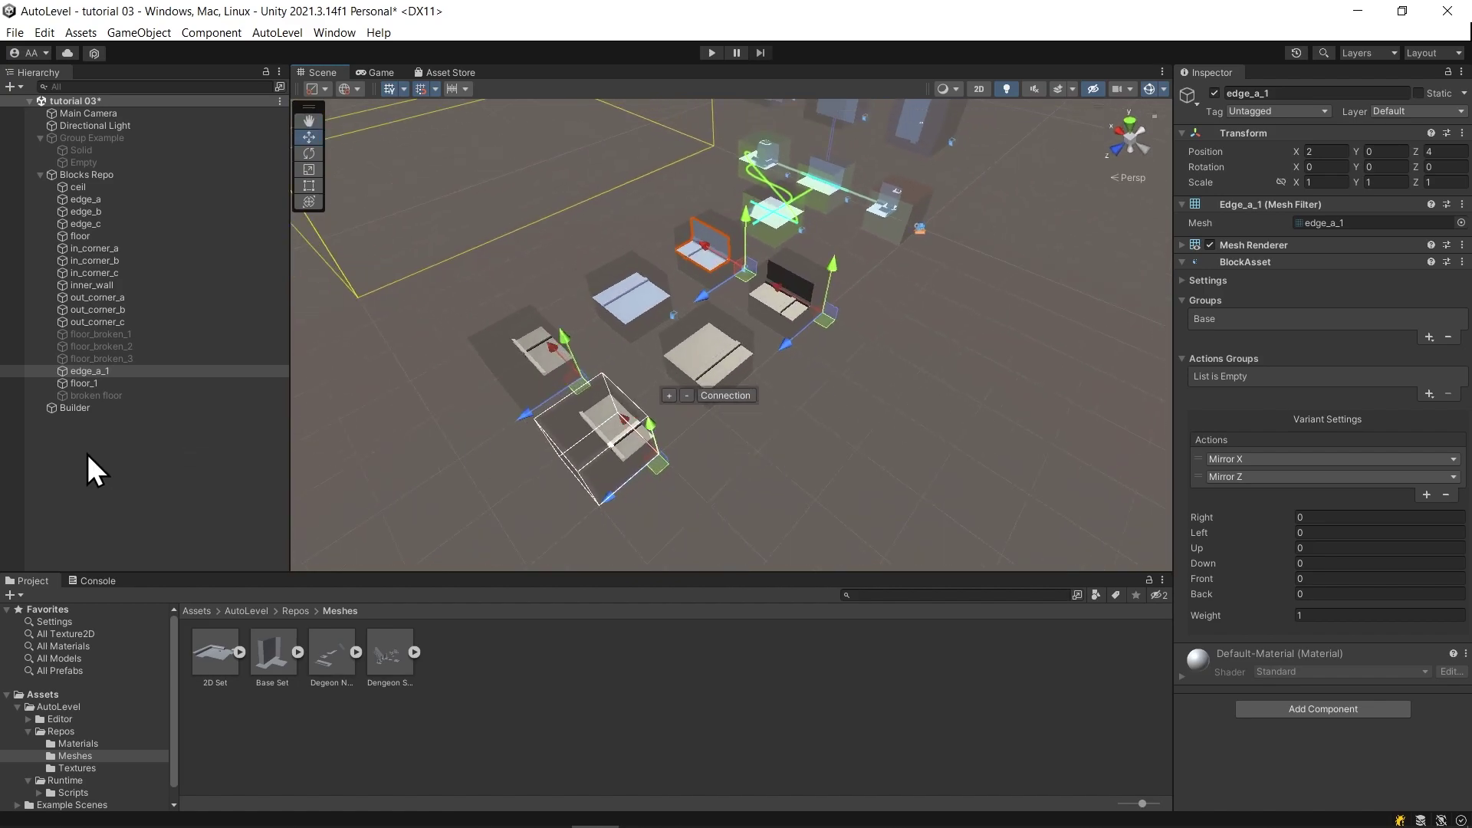
Create an AutoLevel BigBlock named "carpet" and nest it under Blocks Repo.
left_click(103, 448)
right_click(103, 447)
mouse_move(269, 408)
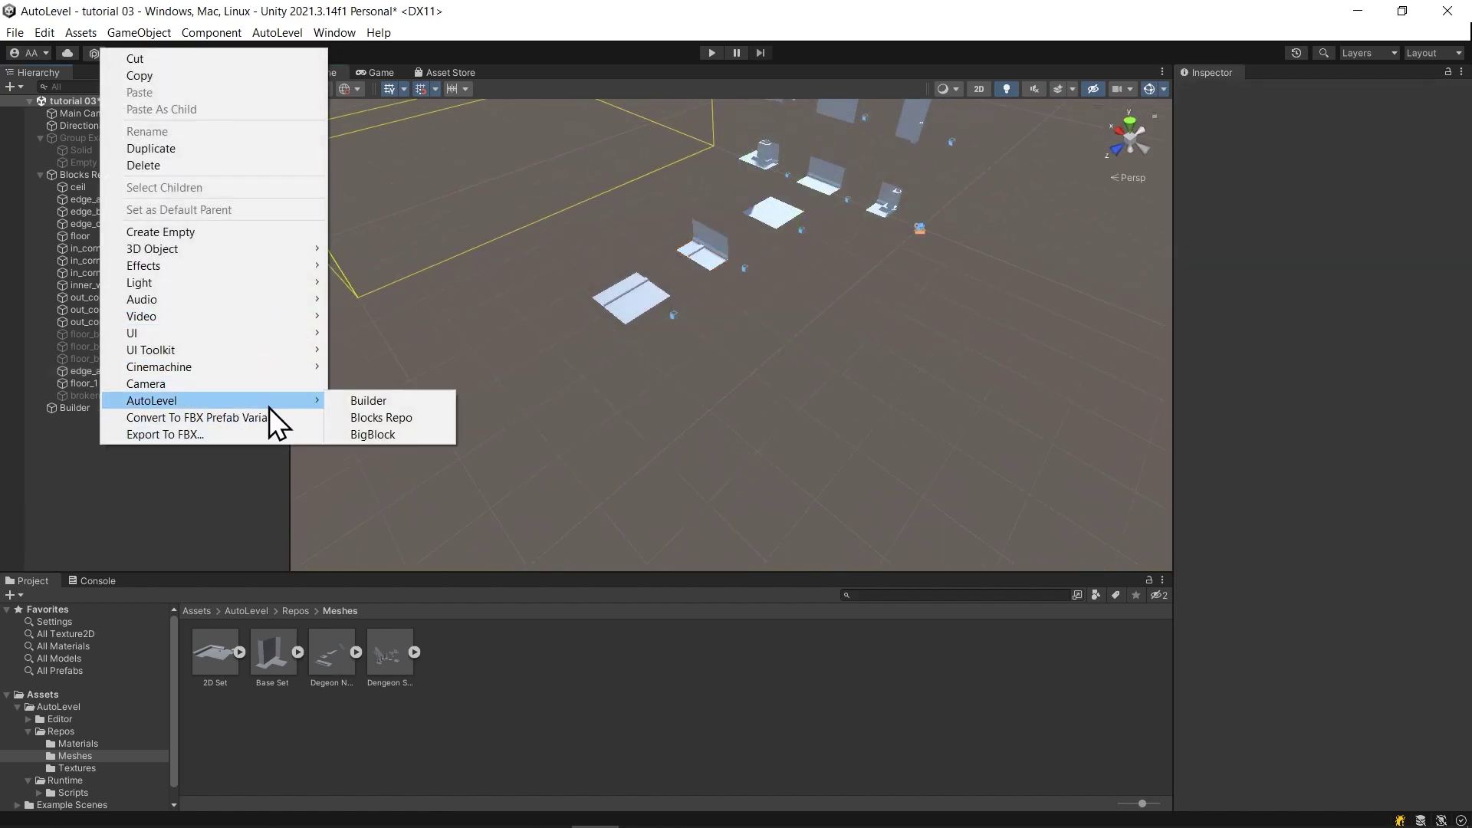
left_click(387, 434)
type("carpet")
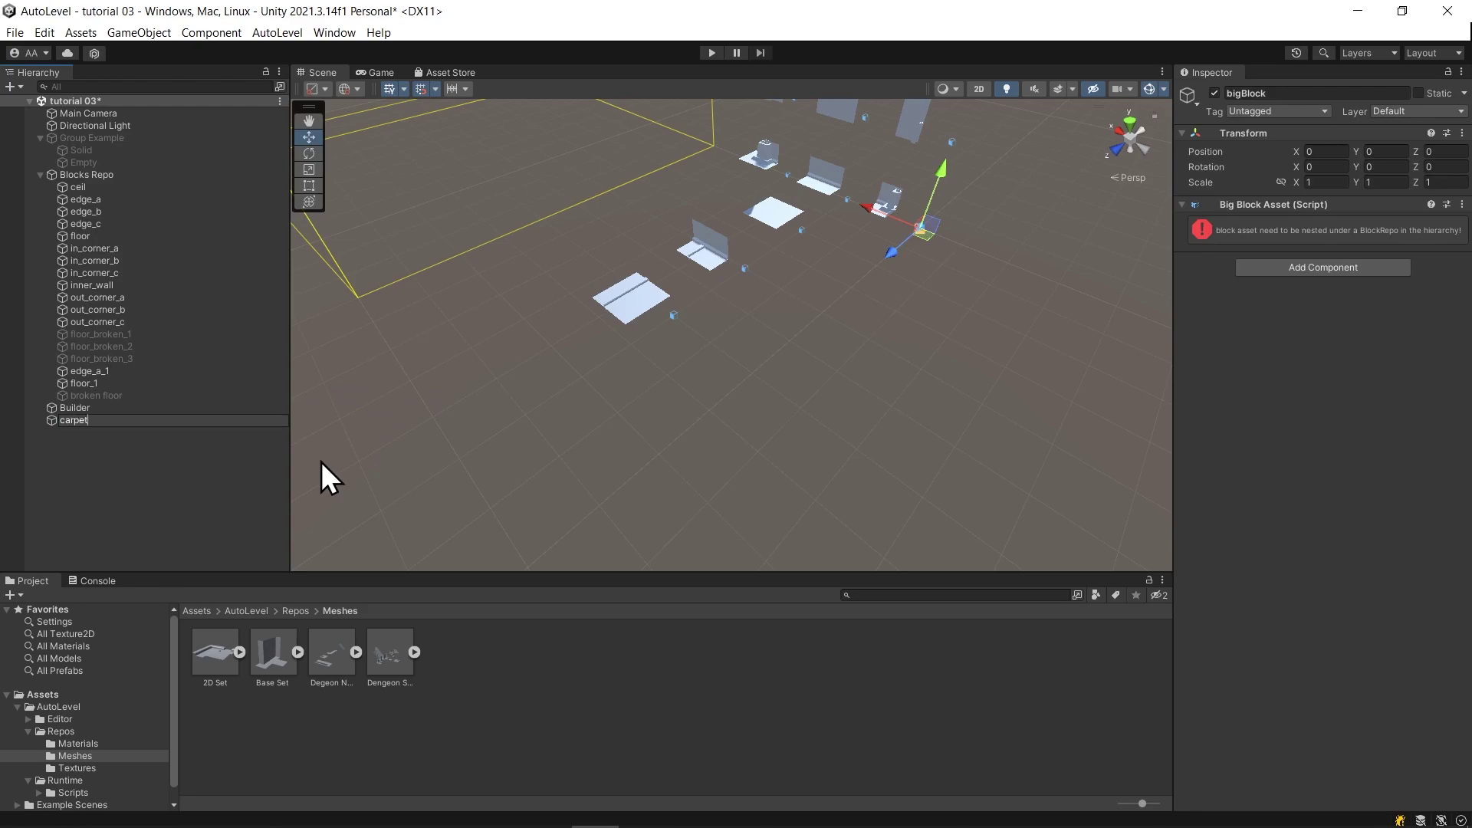
key("Return")
left_click_drag(68, 424, 122, 391)
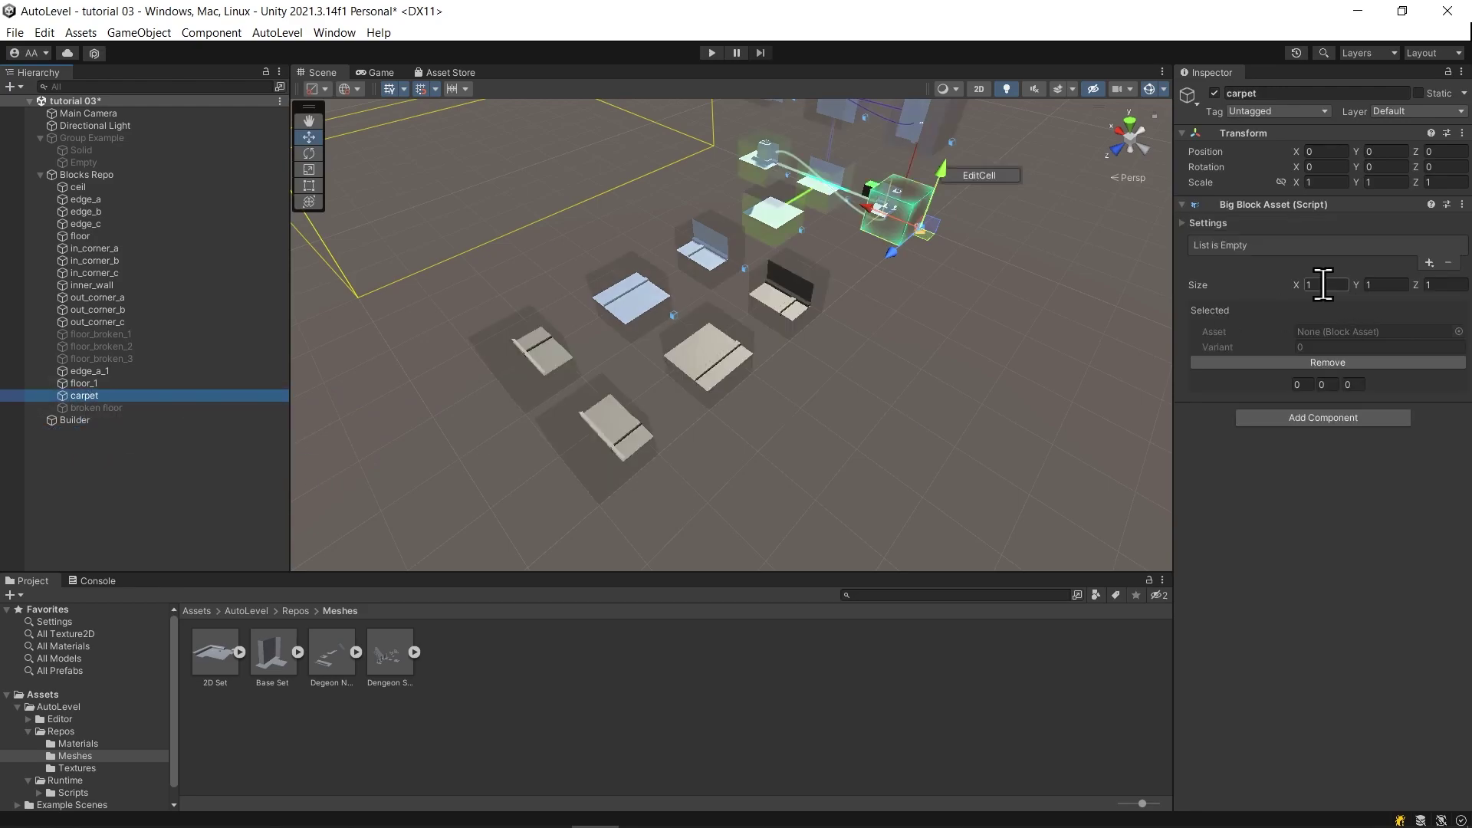
Set the carpet big block's size to X 2, Y 1, Z 3 and move it to Z 10.
left_click(1317, 284)
type("2")
left_click(1447, 285)
type("3")
left_click_drag(962, 253, 476, 576, "alt")
scroll(529, 494, "down", 3)
middle_click_drag(545, 487, 724, 427)
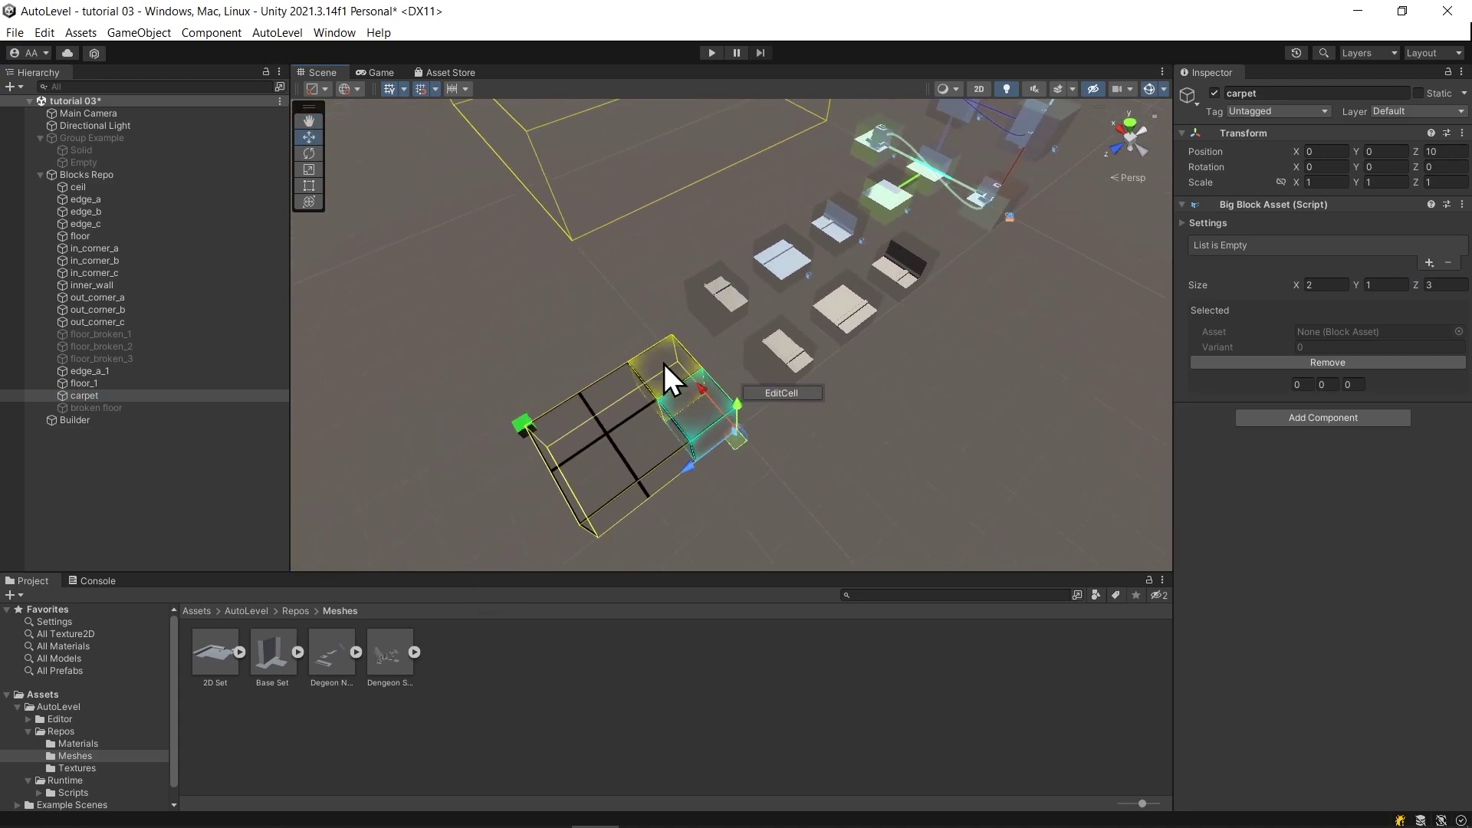
Fill the three X 1 cells of the carpet big block with the original edge_a_1, the original floor_1 and edge_a_1's Mirror Z variant.
left_click(664, 365)
left_click(840, 224)
left_click(622, 407)
left_click(779, 262)
left_click(563, 424)
left_click(720, 299)
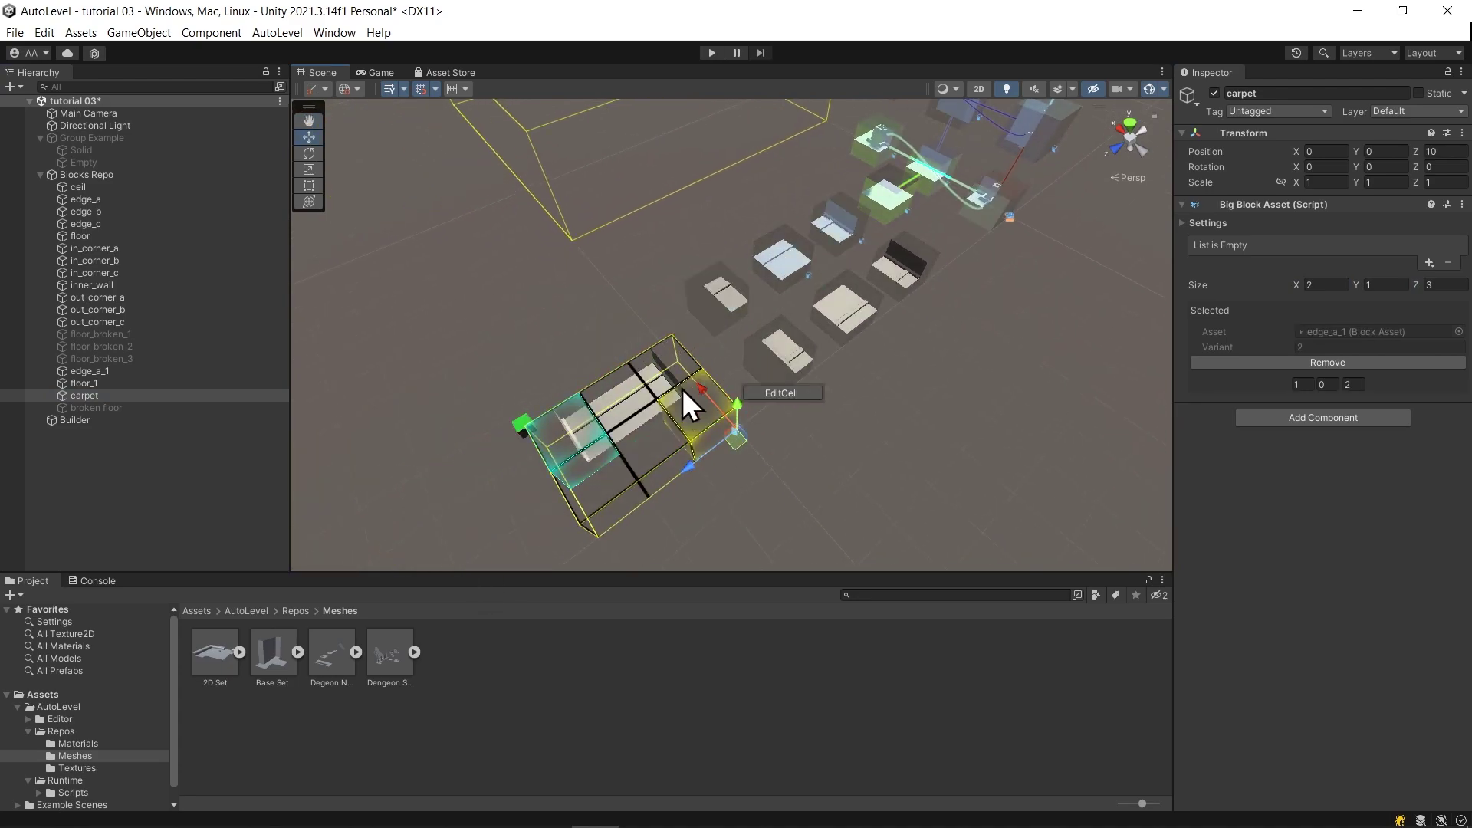
Fill the three X 0 cells of the carpet big block with the Mirror X variants of edge_a_1 and floor_1 and edge_a_1's Mirror X and Z variant.
left_click(686, 393)
left_click(896, 264)
left_click(652, 437)
left_click(842, 314)
left_click(604, 482)
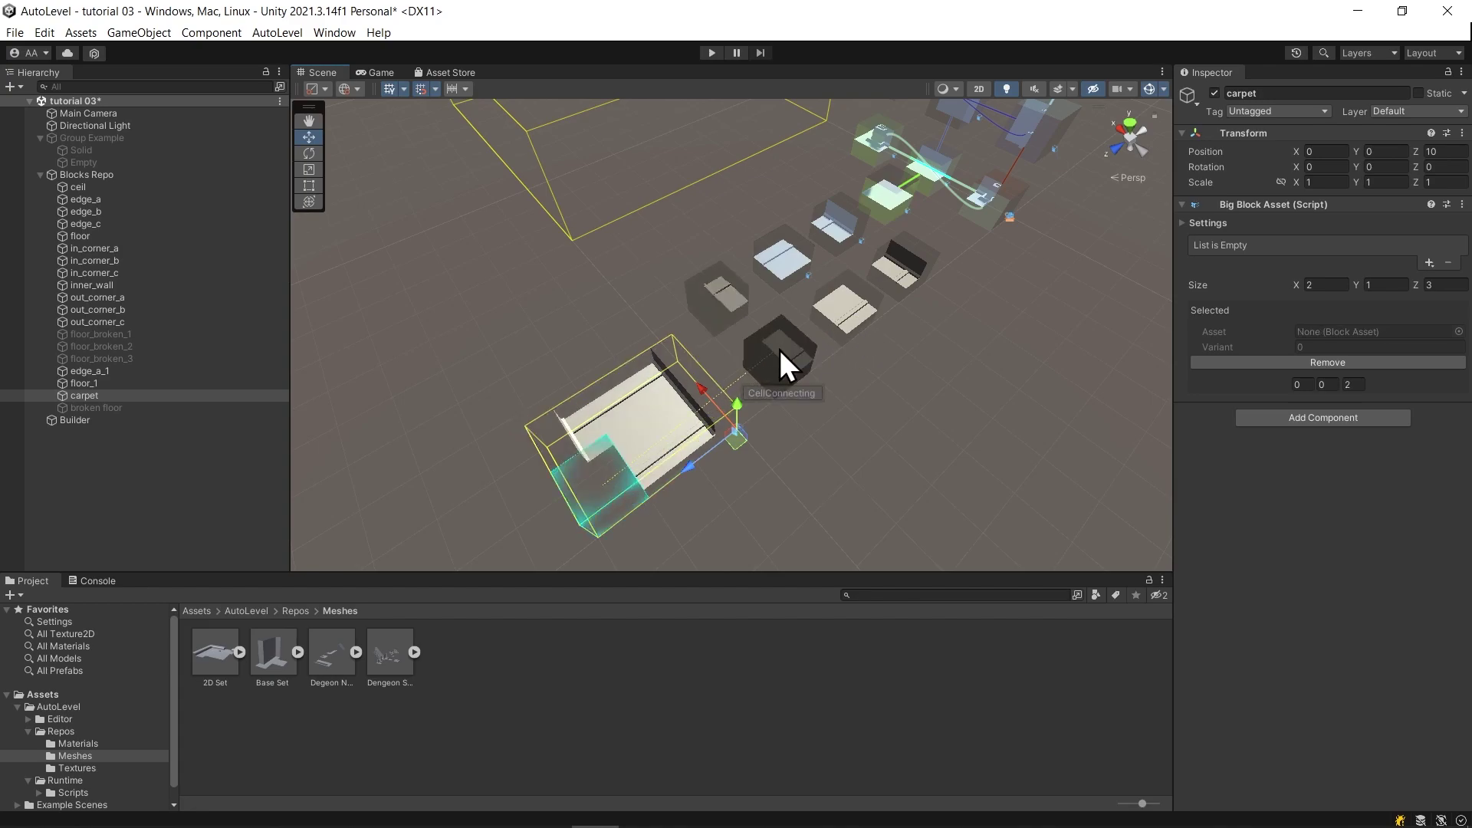
left_click(780, 350)
Switch the carpet big block to editing connections and connect a side face of its wall end to the matching original repository block.
left_click_drag(731, 506, 825, 439, "alt")
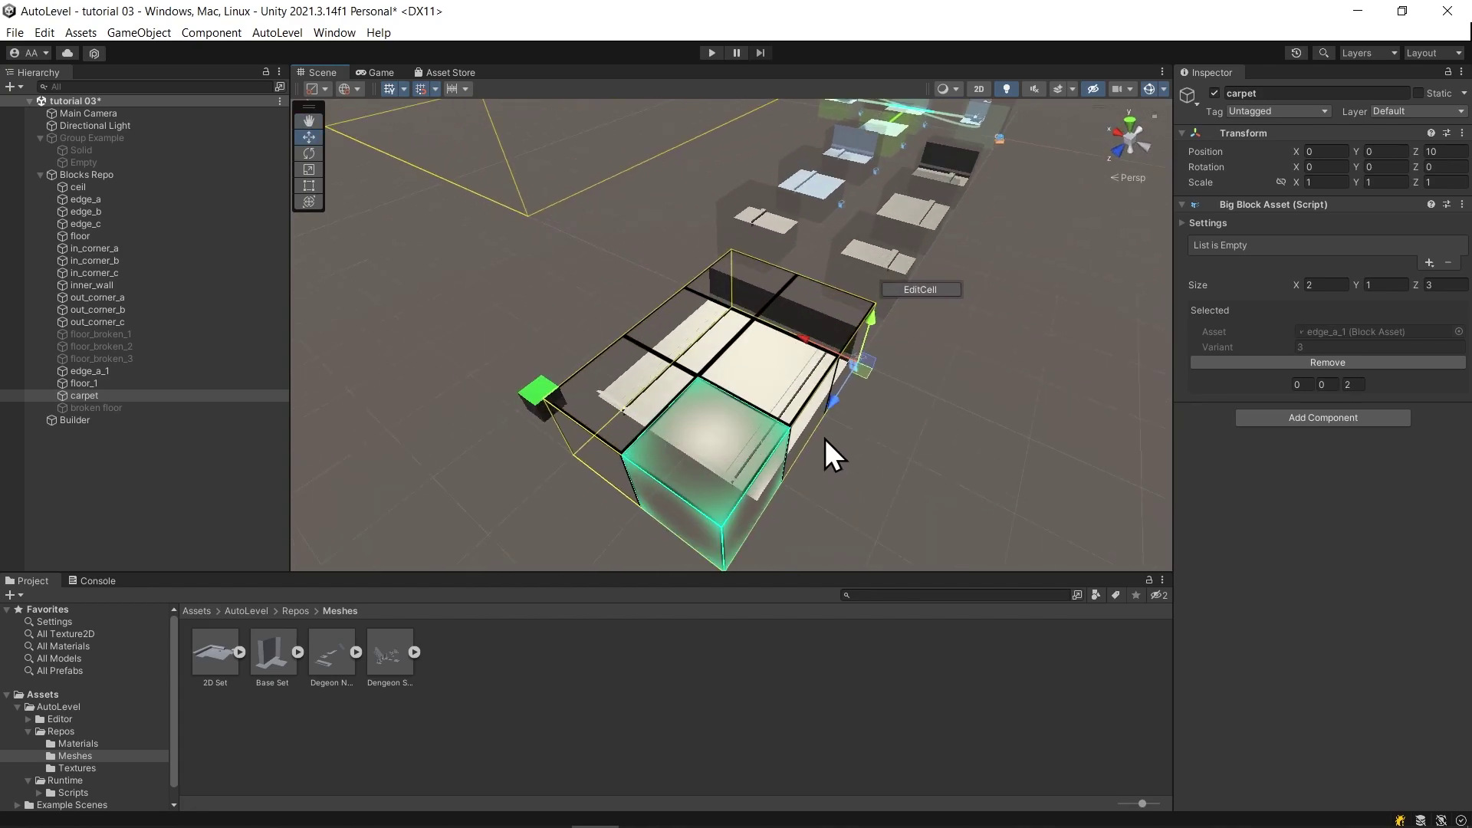
left_click(928, 291)
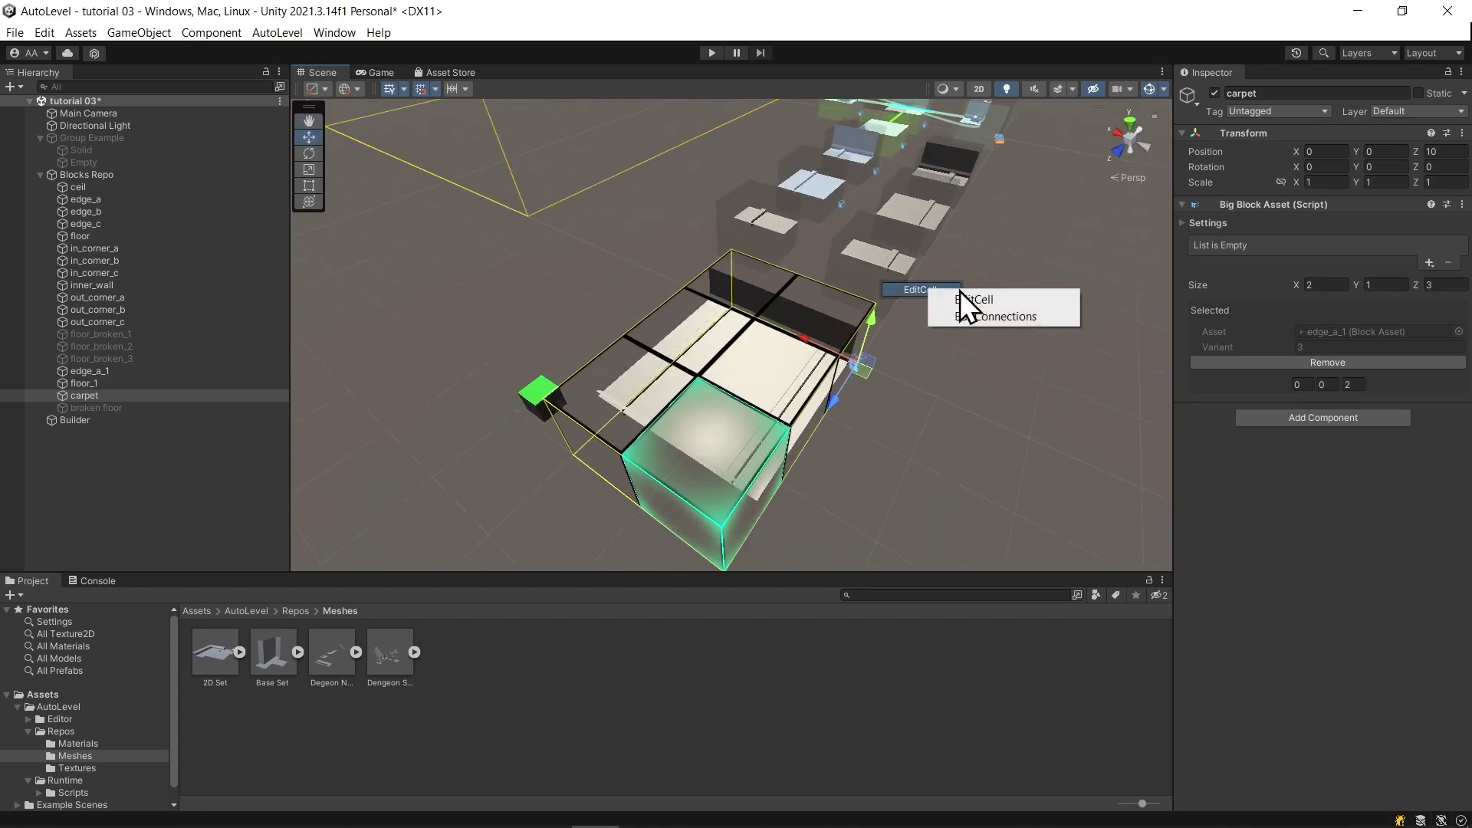
left_click(1011, 320)
right_click_drag(917, 445, 789, 458)
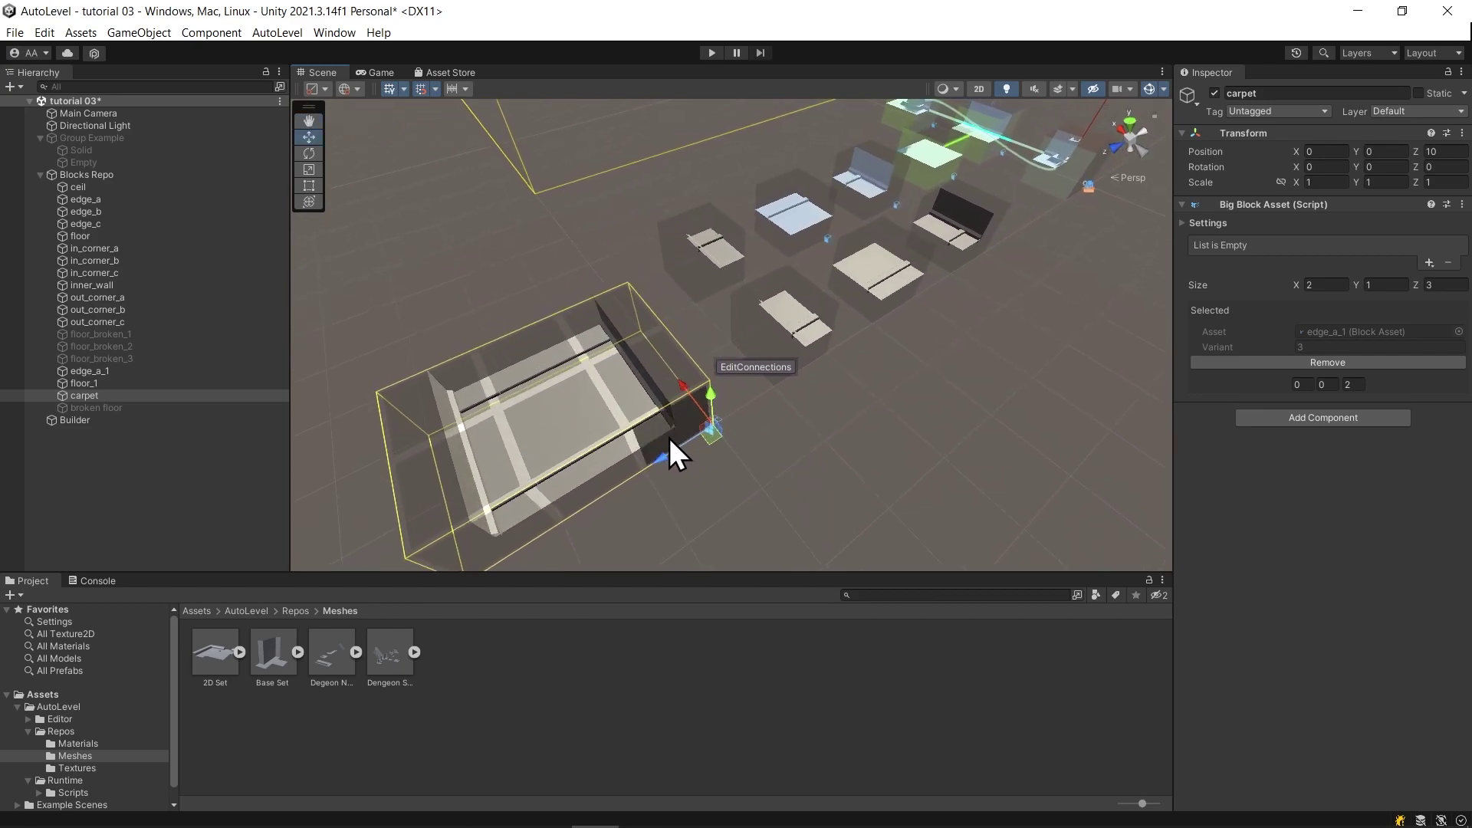
left_click(669, 434)
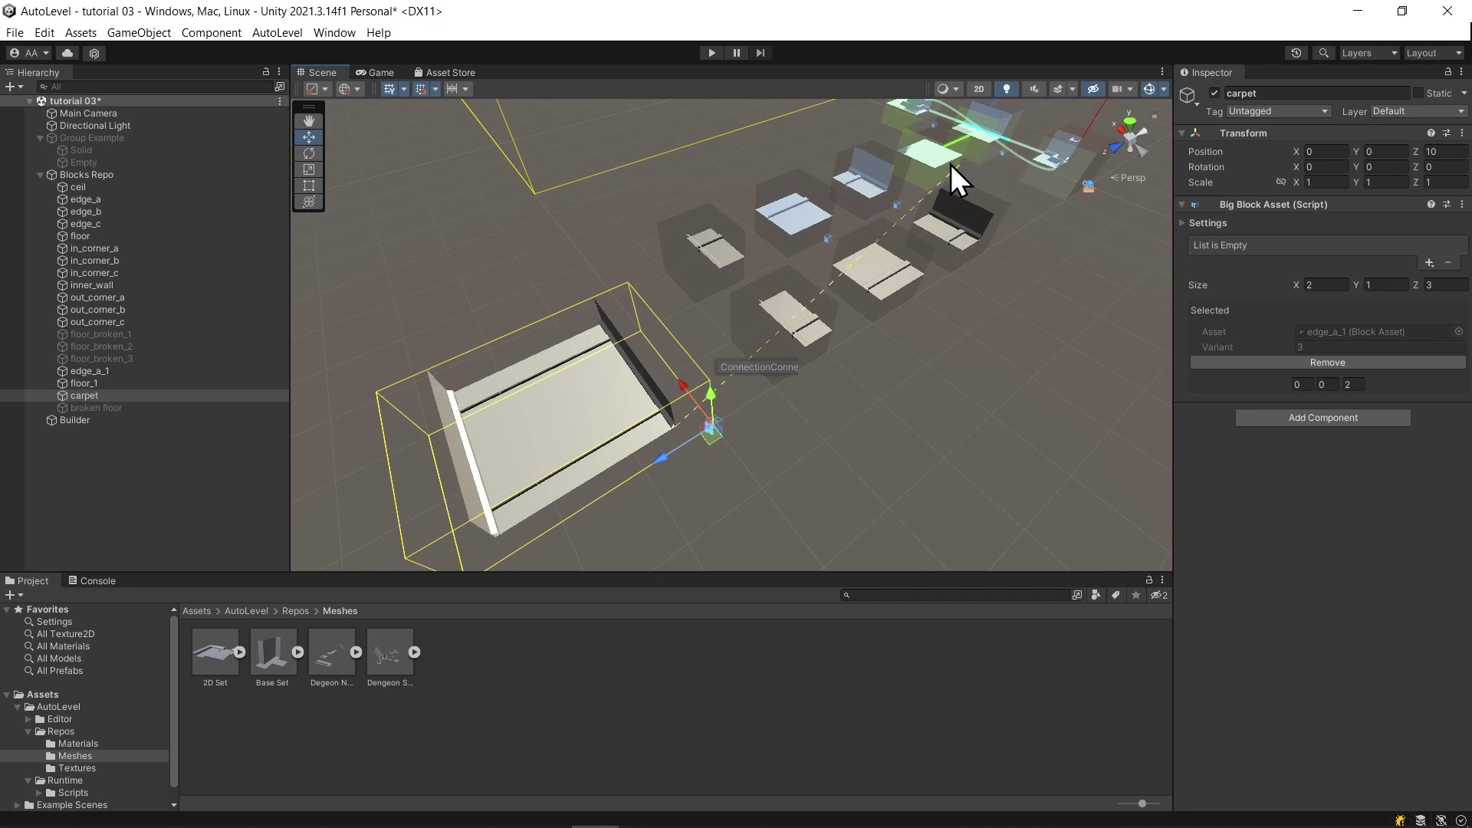
right_click_drag(951, 164, 1000, 221)
left_click(711, 179)
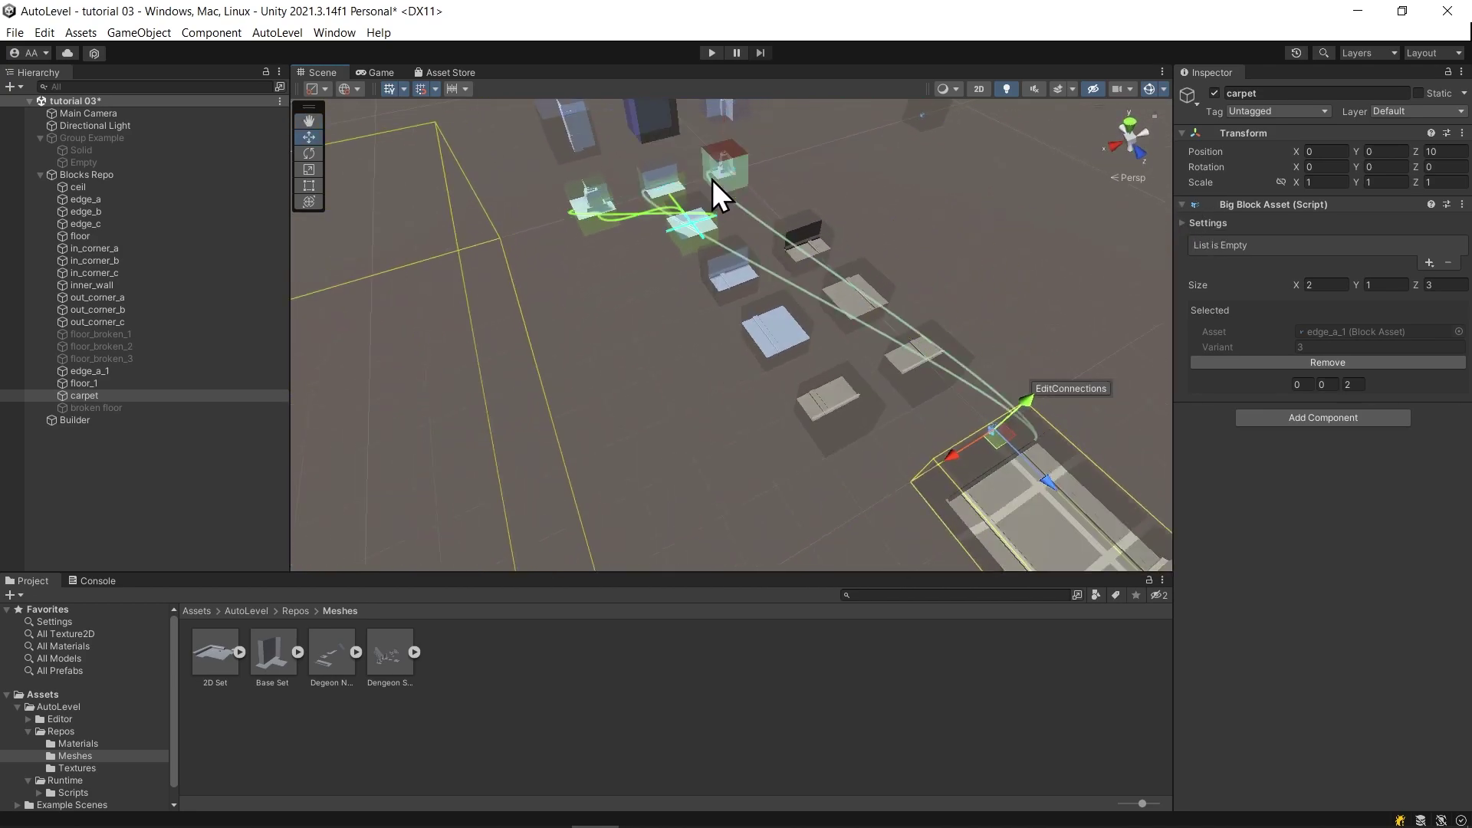
Connect the outer wall face at the carpet's end nearest the other blocks to its matching repository block.
right_click_drag(823, 482, 637, 402)
left_click(637, 404)
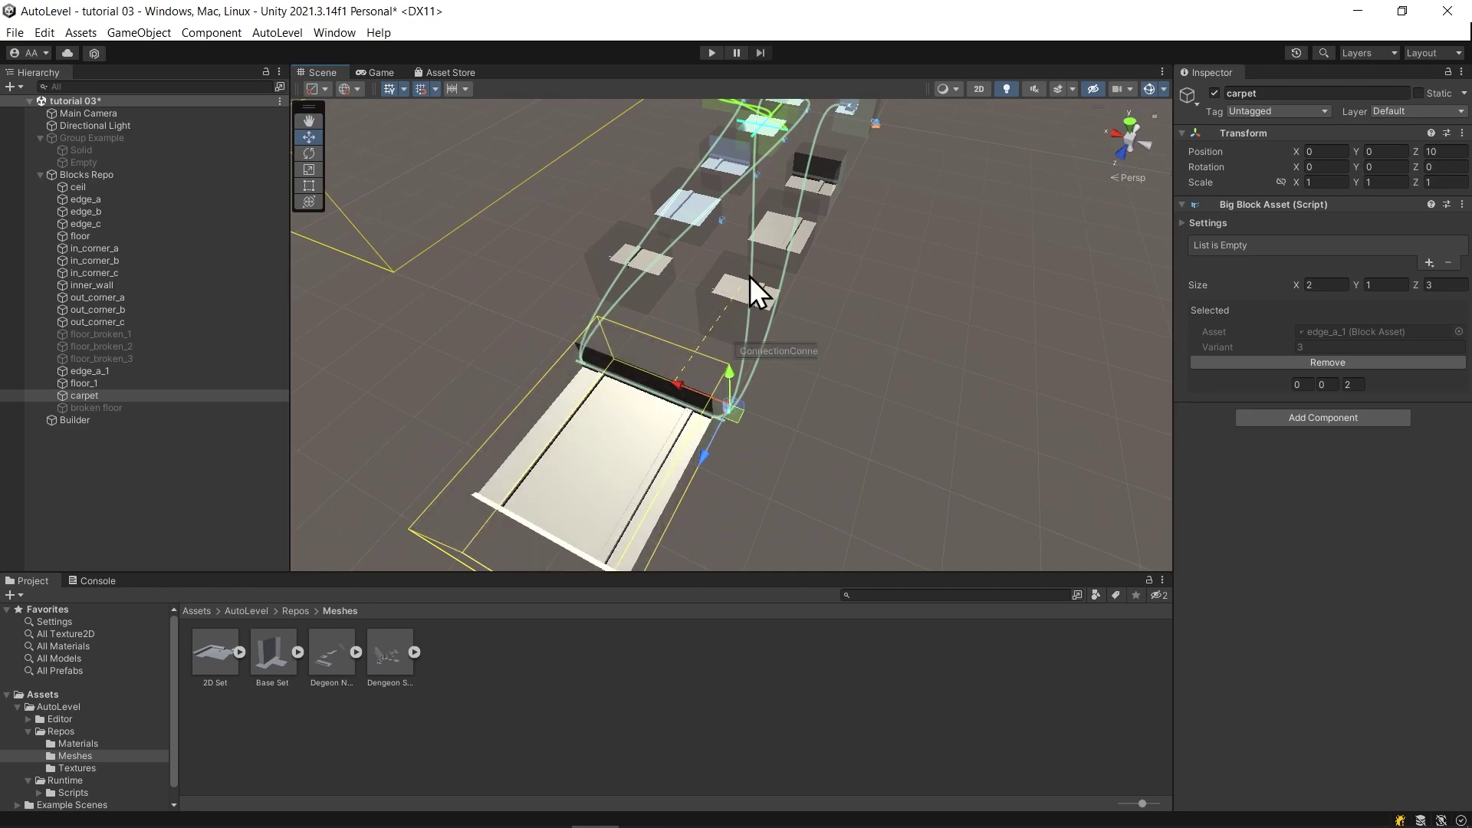
middle_click_drag(799, 181, 782, 342)
scroll(774, 287, "up", 3)
right_click_drag(774, 286, 749, 102)
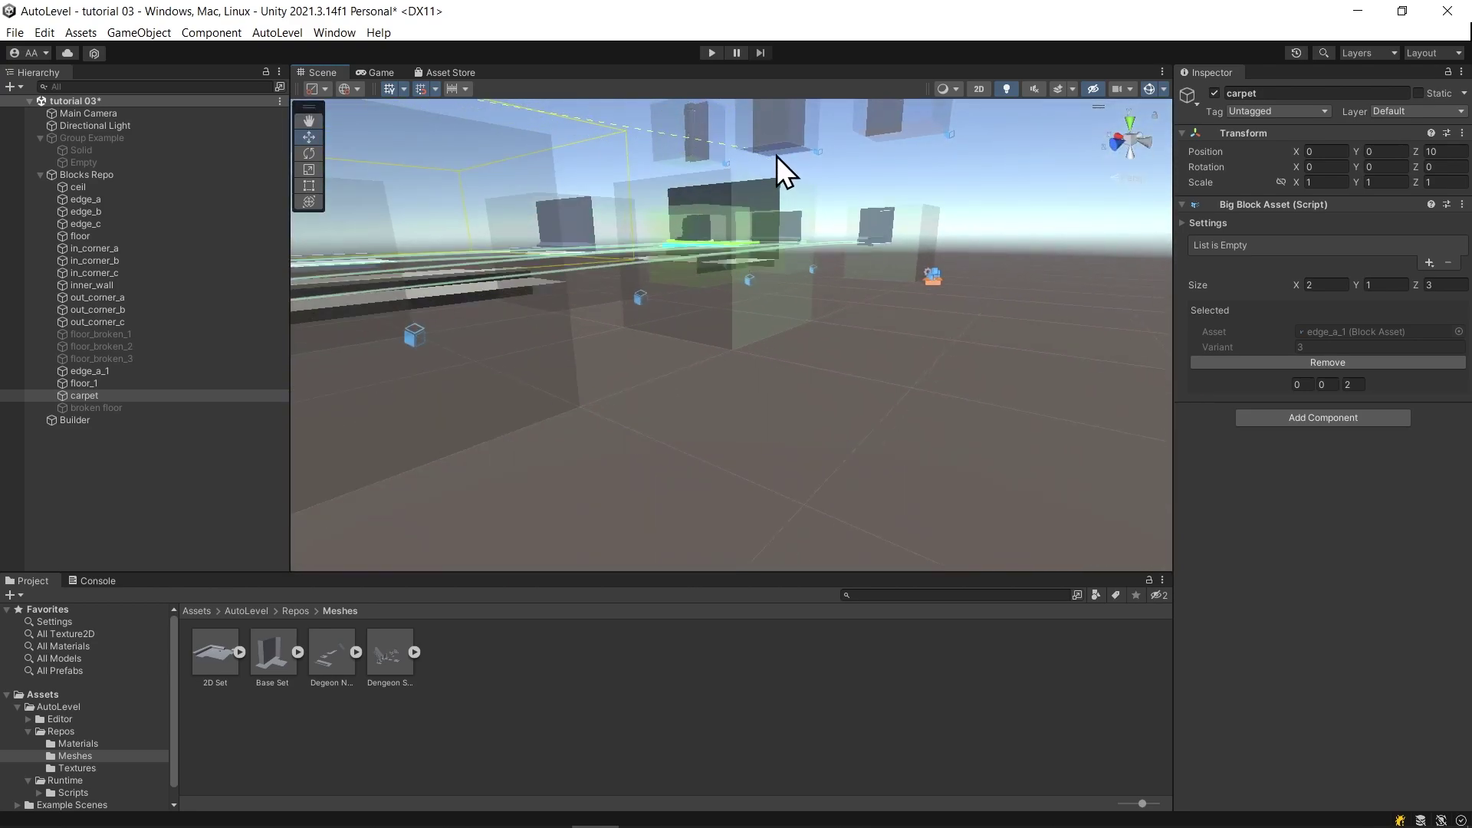
left_click_drag(673, 218, 516, 335, "alt")
middle_click_drag(516, 335, 625, 200)
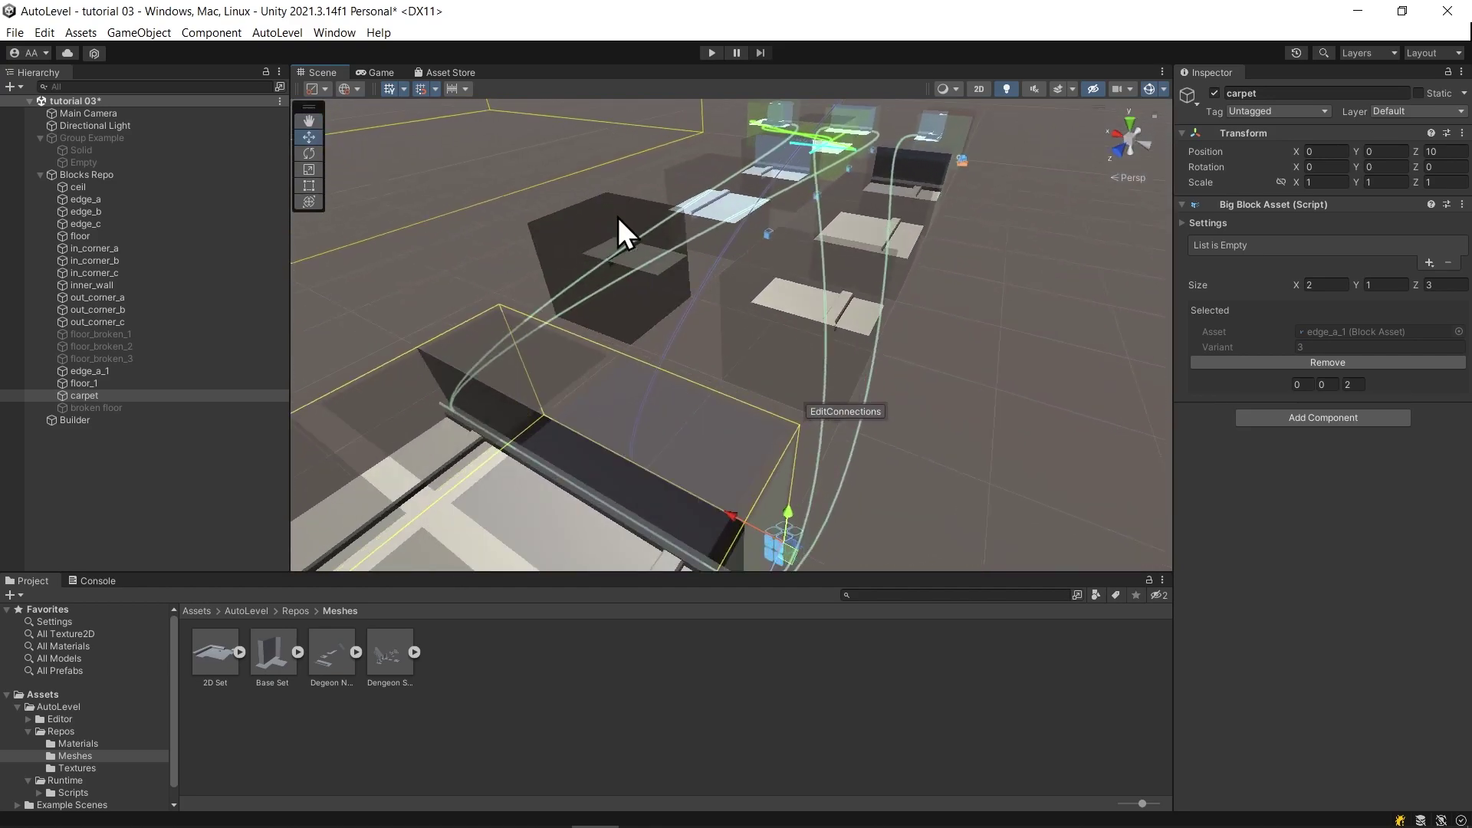
Connect the middle cell on one long side of the carpet to the floor block.
scroll(618, 222, "down", 3)
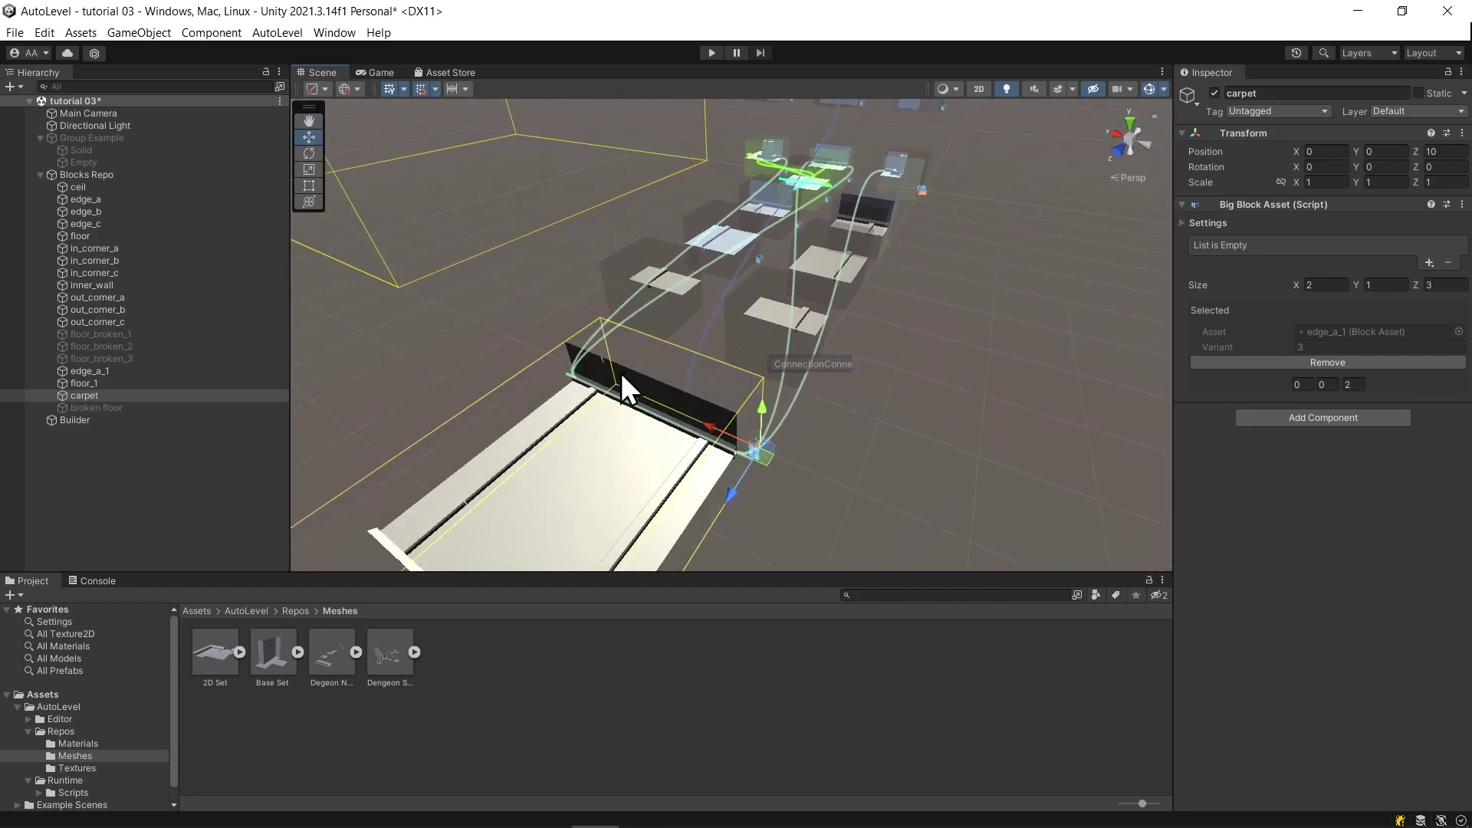
middle_click_drag(571, 420, 625, 349)
scroll(618, 375, "down", 2)
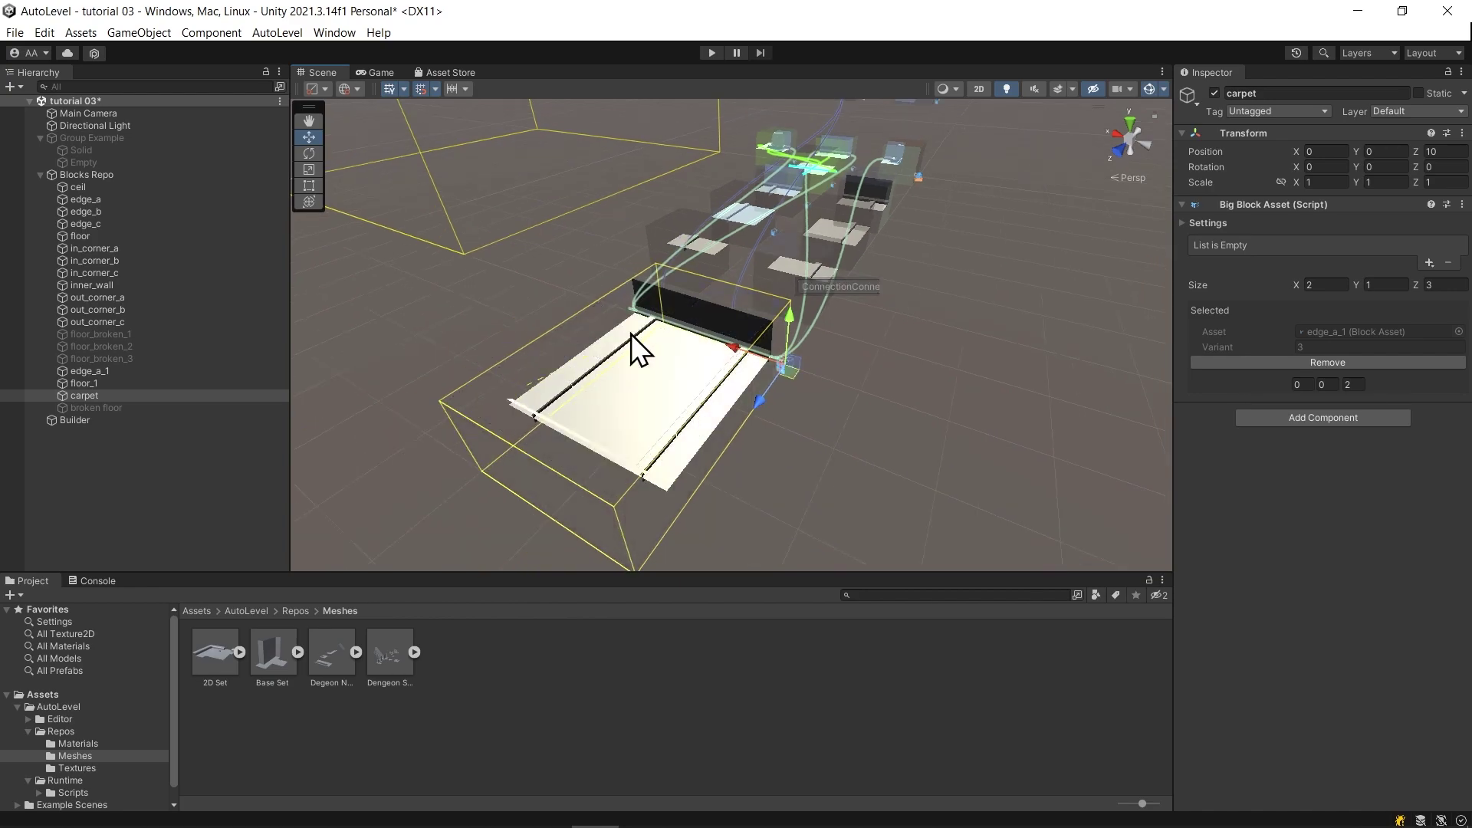
left_click_drag(634, 426, 519, 421, "alt")
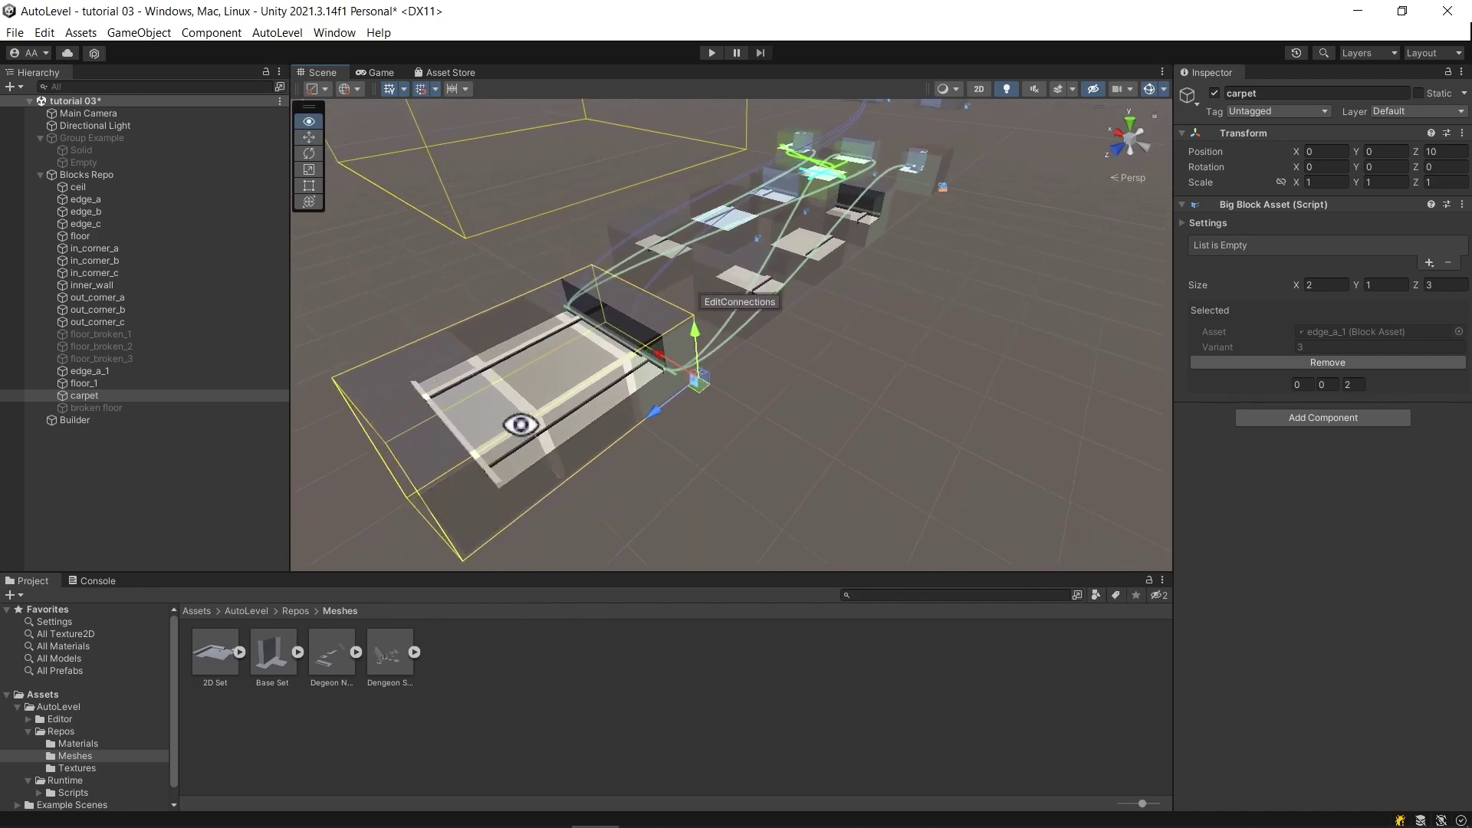
left_click_drag(800, 454, 953, 363, "alt")
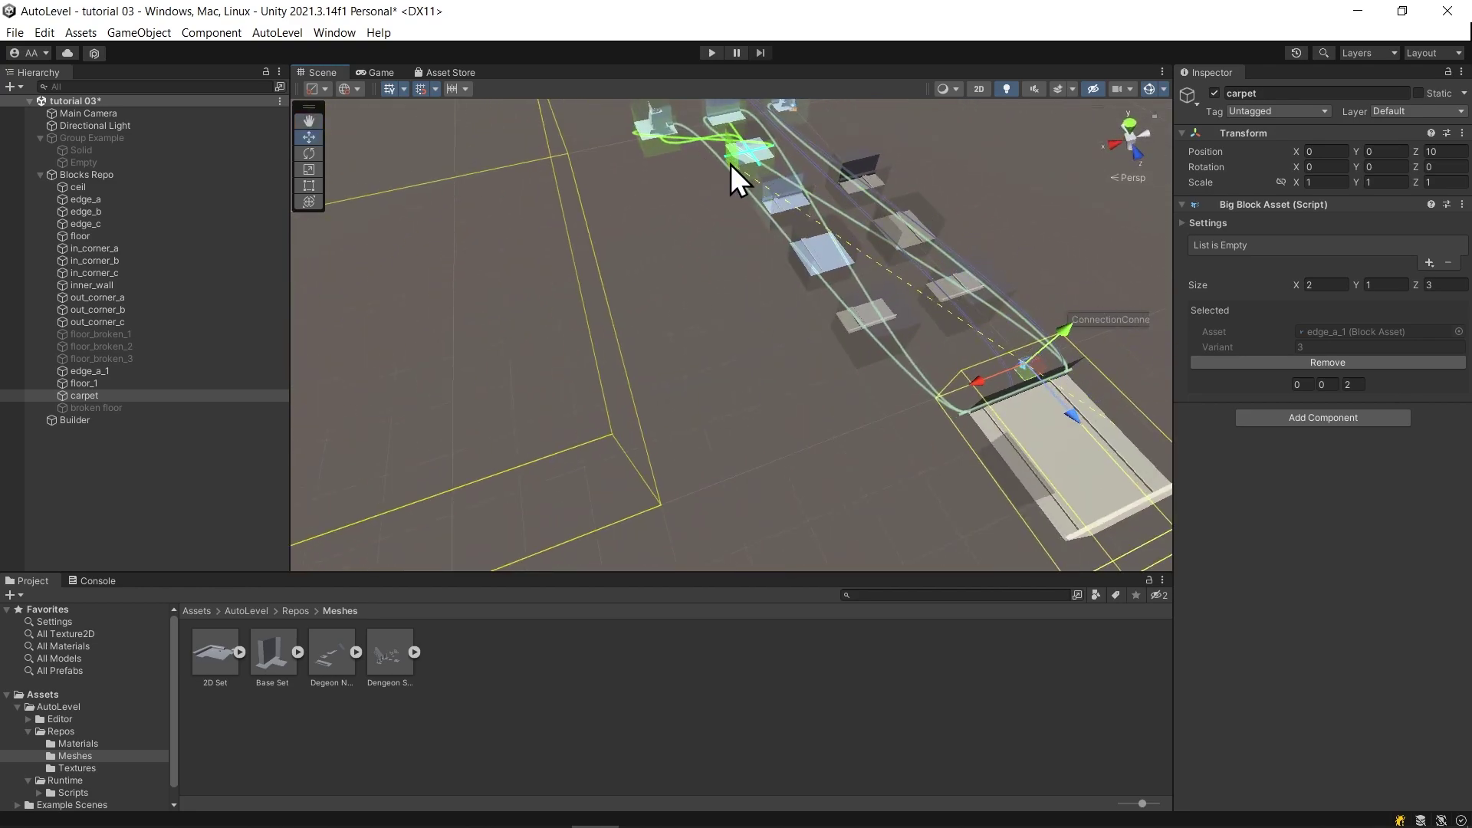
left_click(730, 164)
Continue connecting the carpet's outer faces at the far end and link the middle of its opposite long side to the floor block.
left_click_drag(769, 273, 544, 327, "alt")
middle_click_drag(537, 359, 633, 230)
left_click(567, 402)
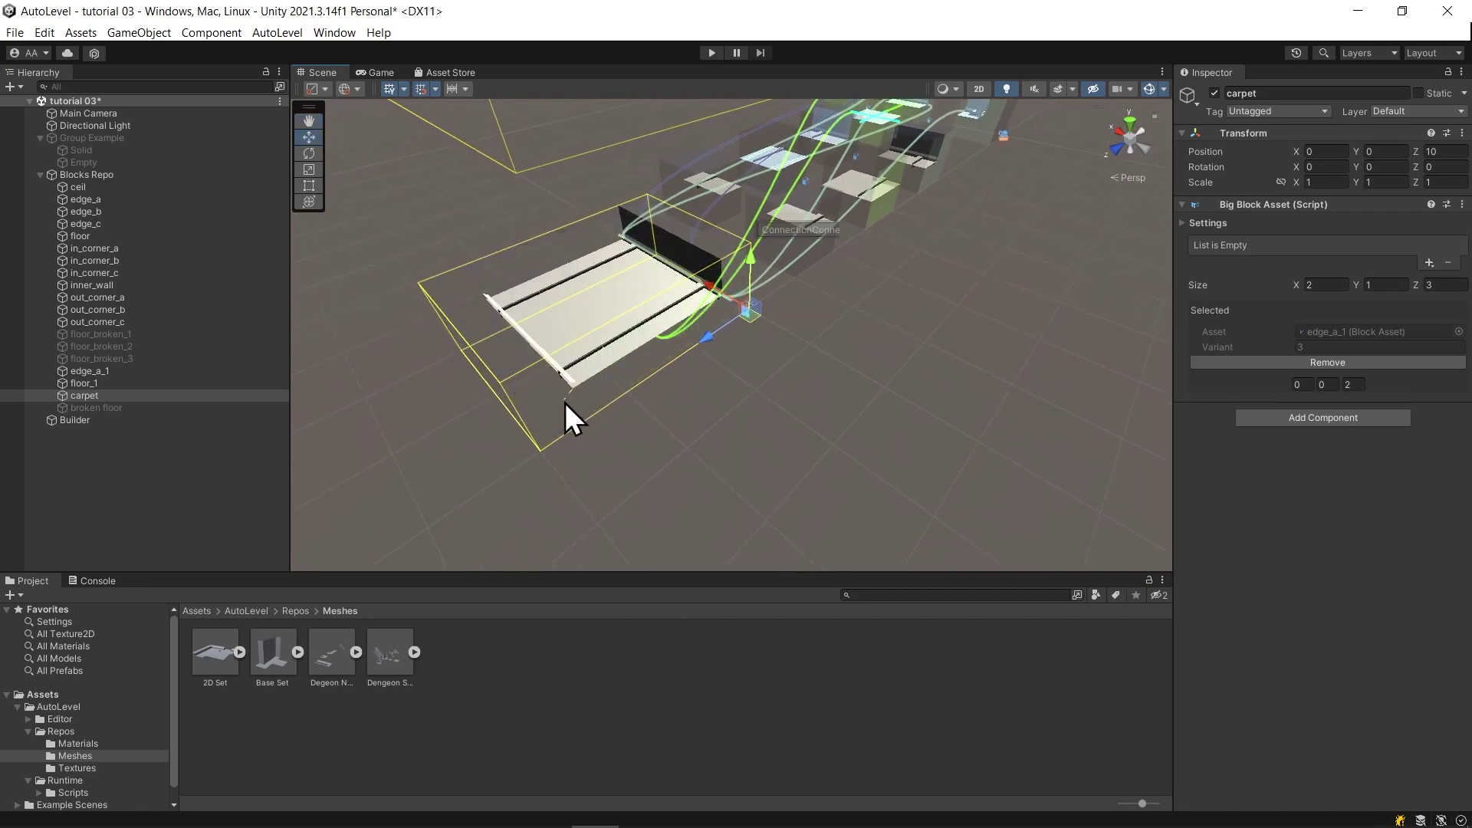
left_click_drag(543, 444, 878, 477, "alt")
middle_click_drag(890, 464, 726, 438)
left_click_drag(727, 438, 775, 437, "alt")
right_click_drag(774, 436, 771, 364)
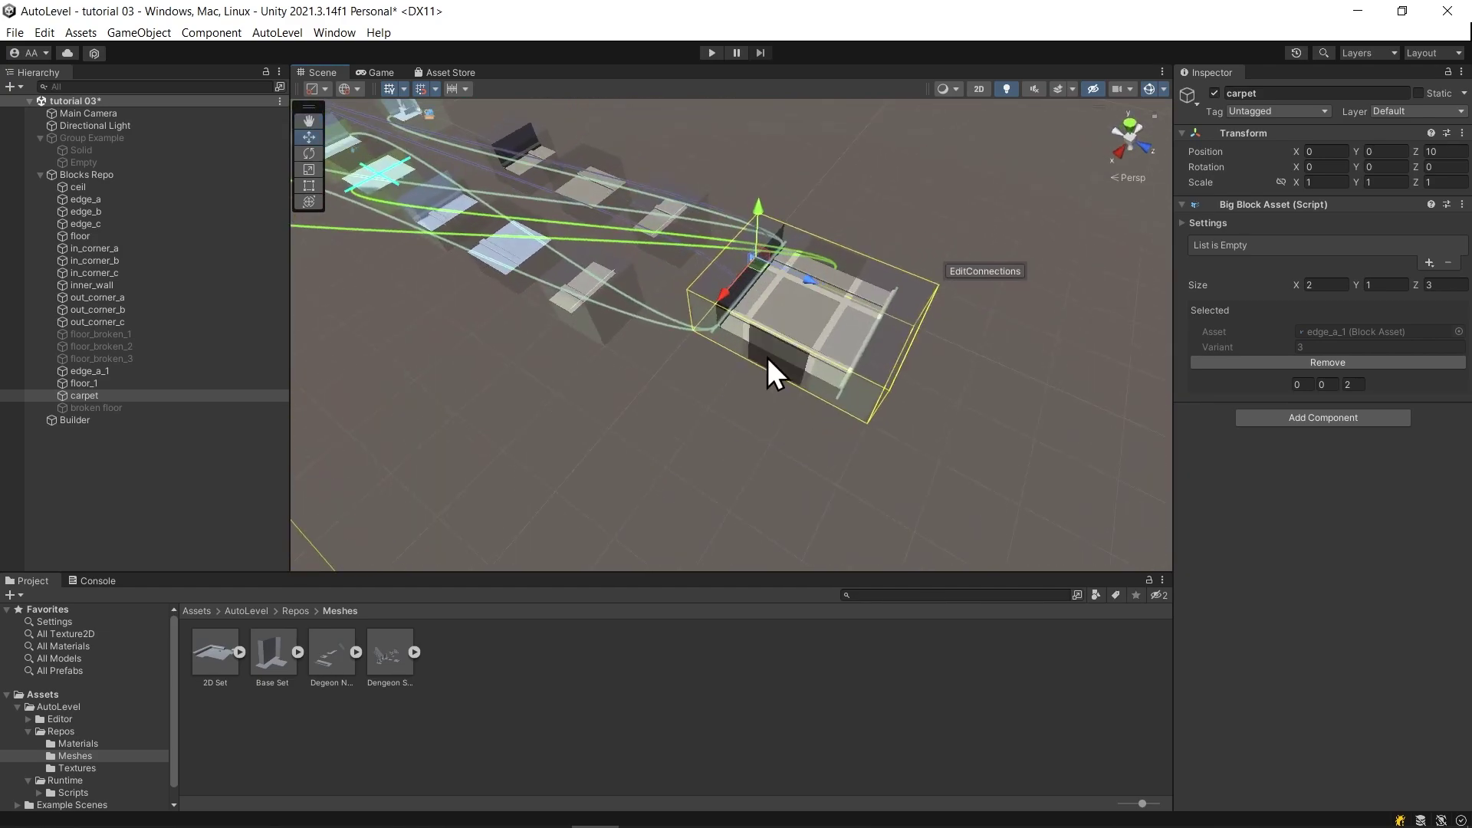
left_click(767, 357)
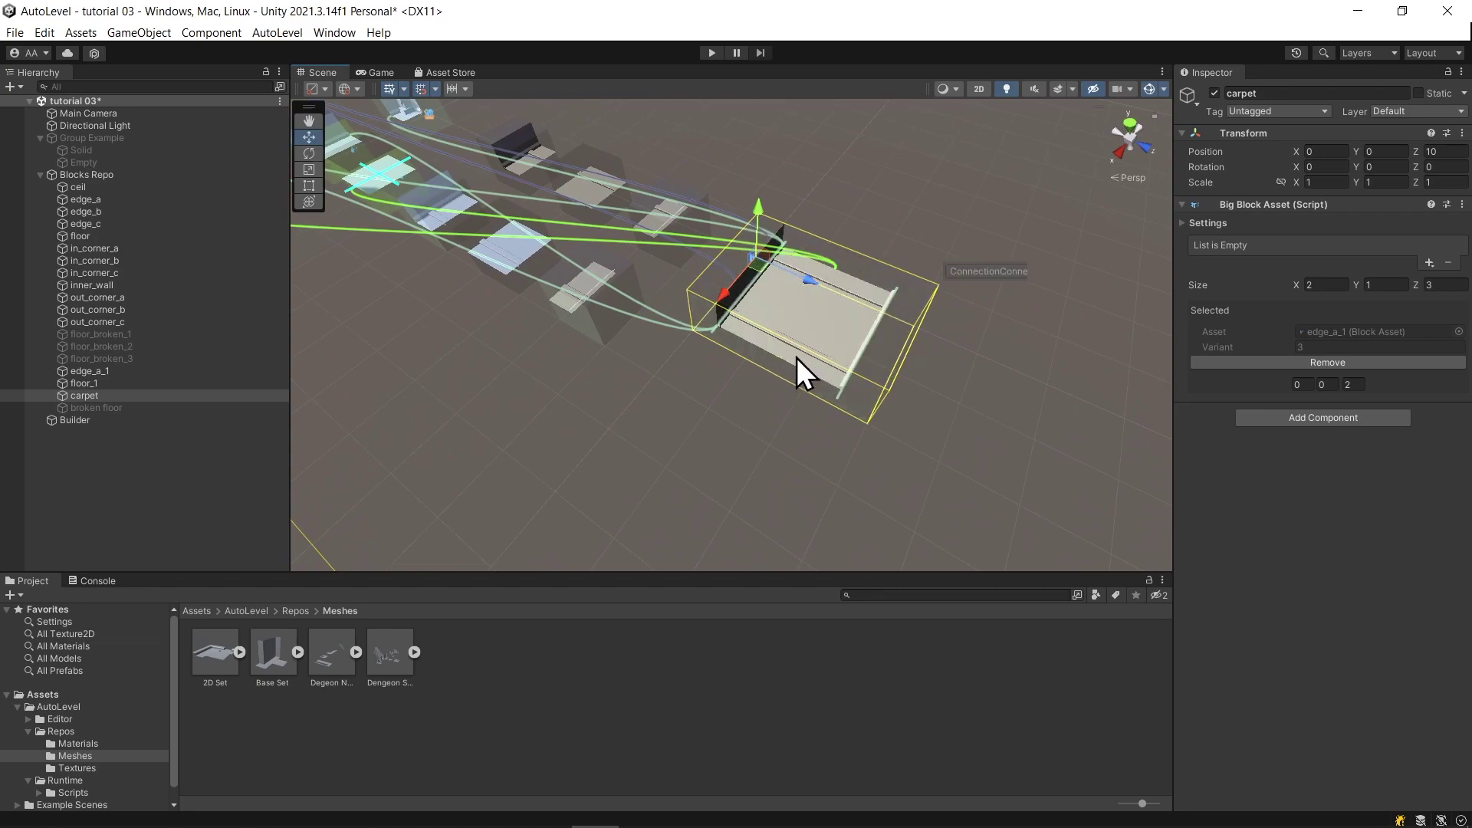
left_click(362, 199)
Select floor_1's Mirror X variant and connect its front and back faces to the neighbouring edge_a_1 variants.
right_click_drag(1035, 269, 852, 279)
left_click_drag(852, 279, 1032, 243, "alt")
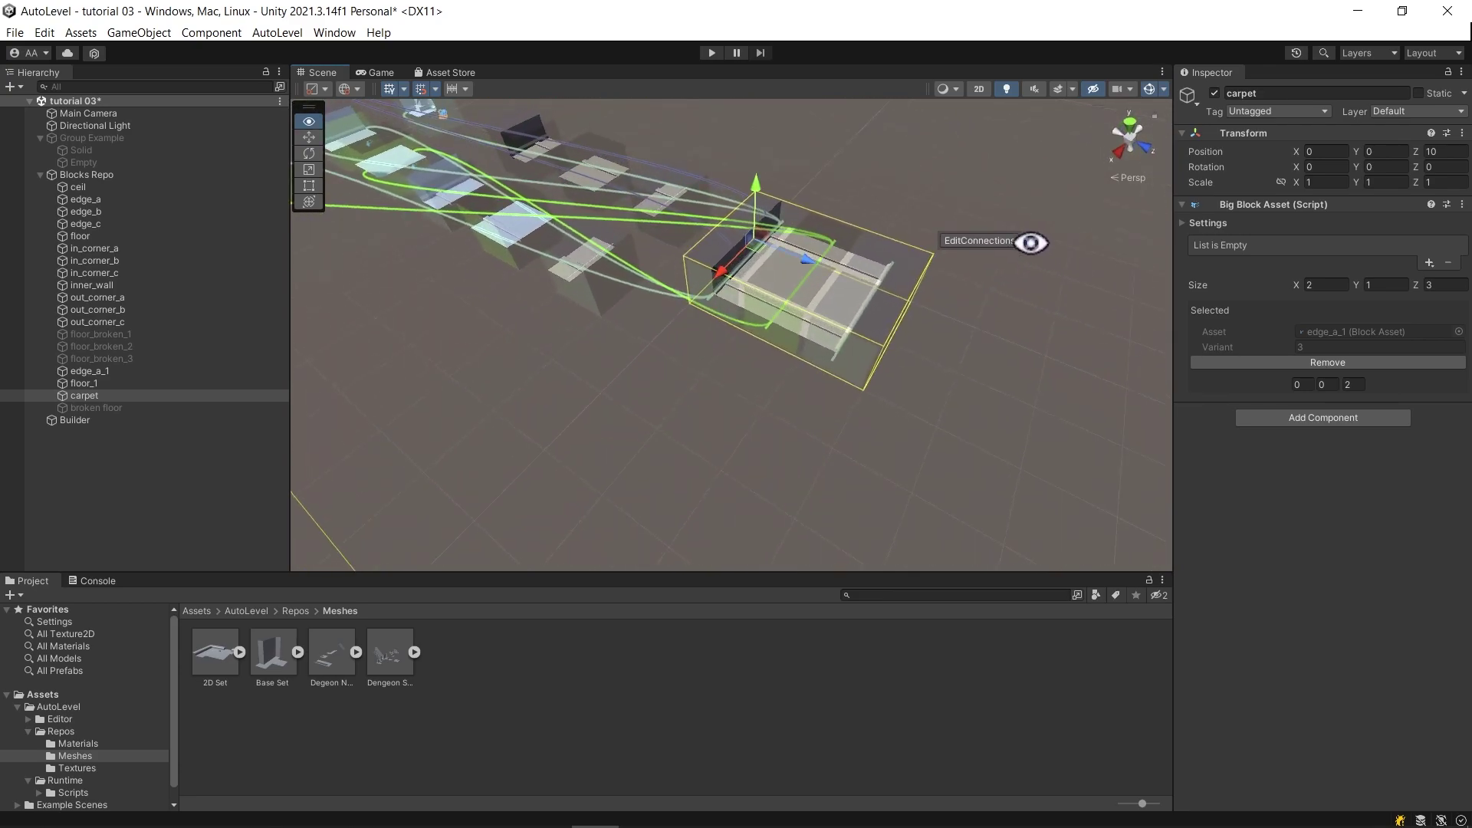
middle_click_drag(848, 254, 866, 311)
right_click_drag(866, 249, 338, 269)
left_click(759, 399)
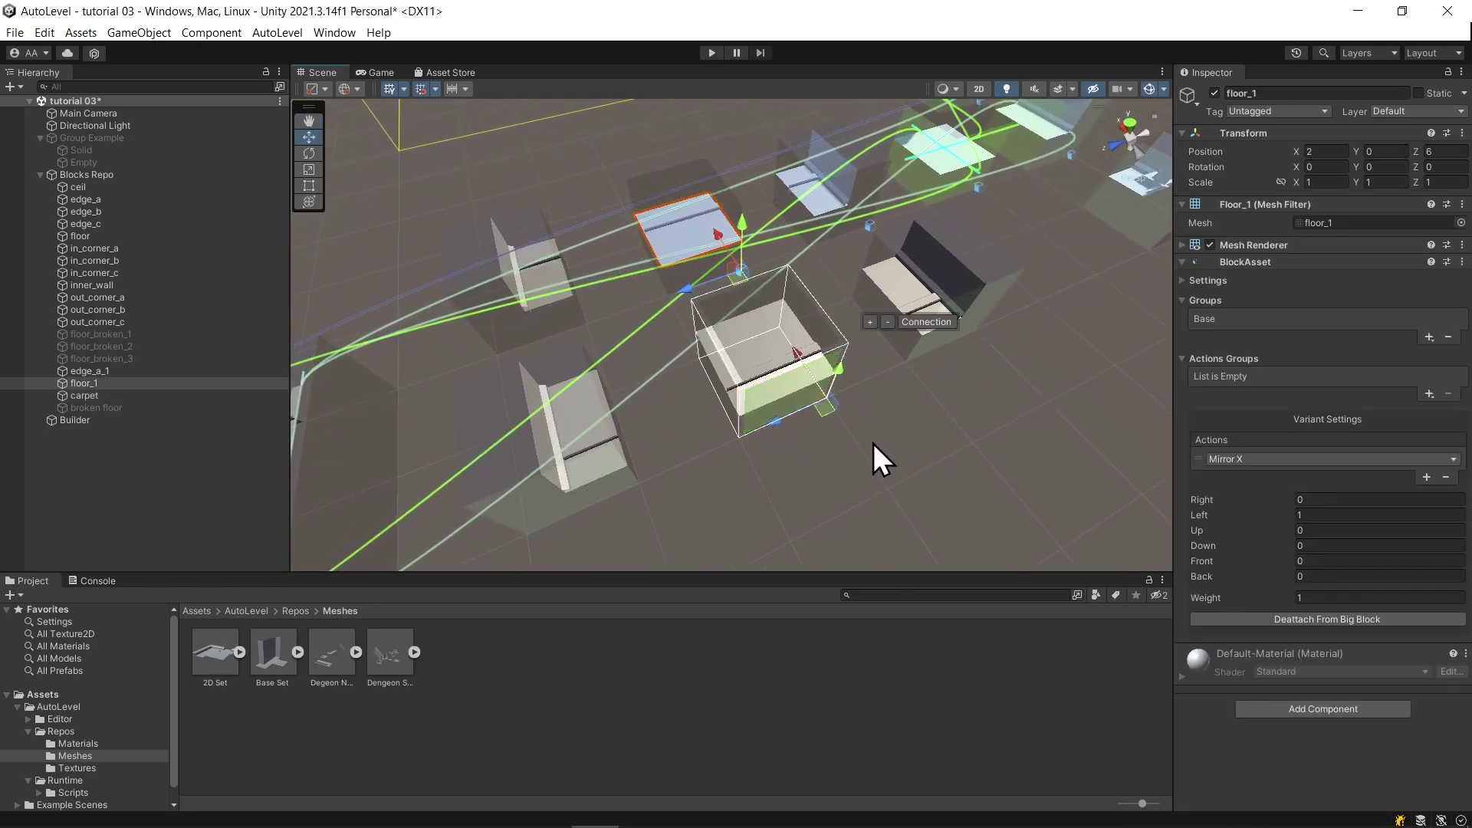
right_click_drag(872, 443, 718, 439)
left_click_drag(717, 440, 743, 440, "alt")
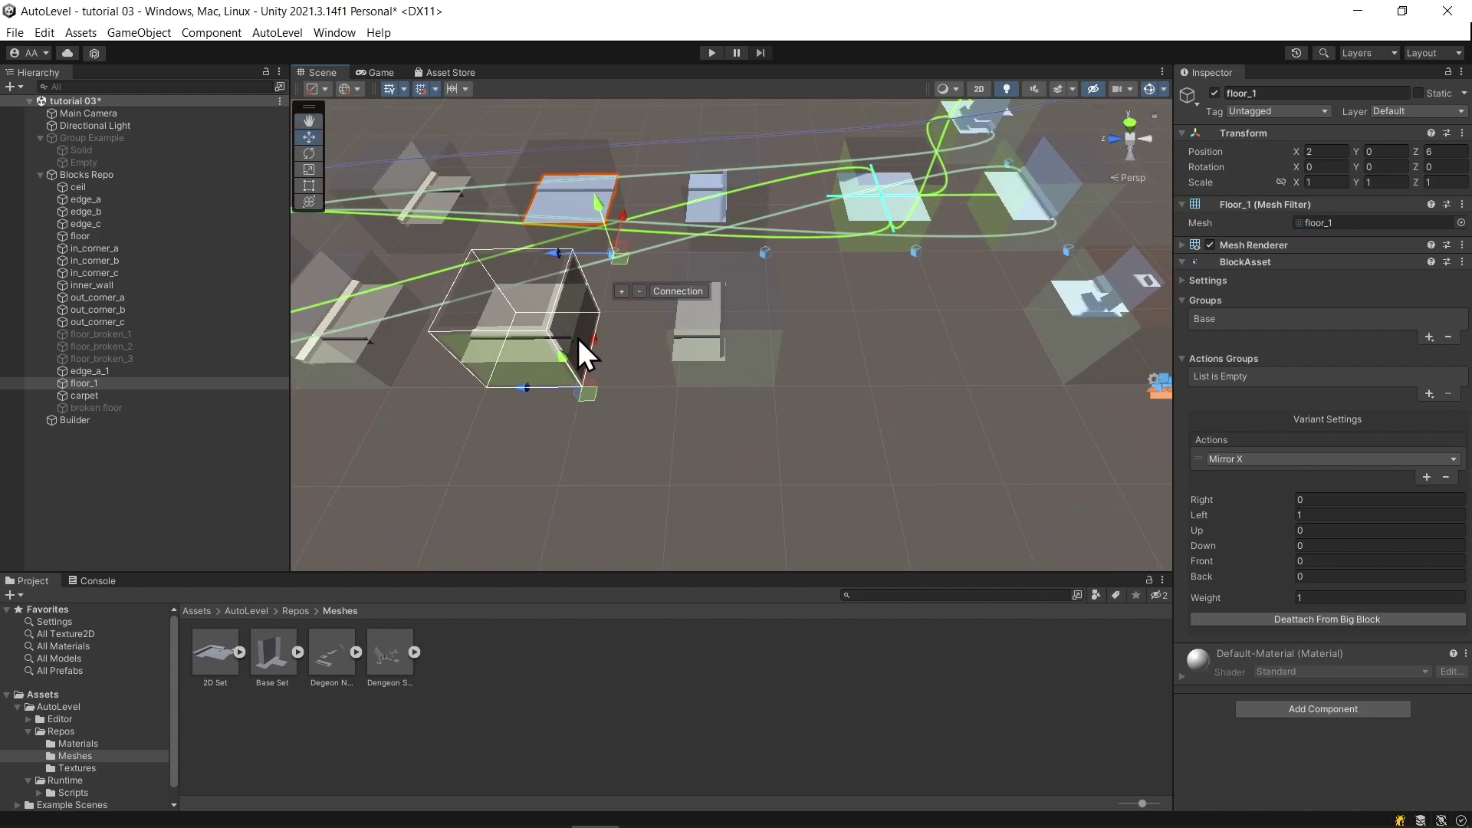
left_click_drag(578, 429, 605, 431, "alt")
right_click_drag(604, 431, 756, 342)
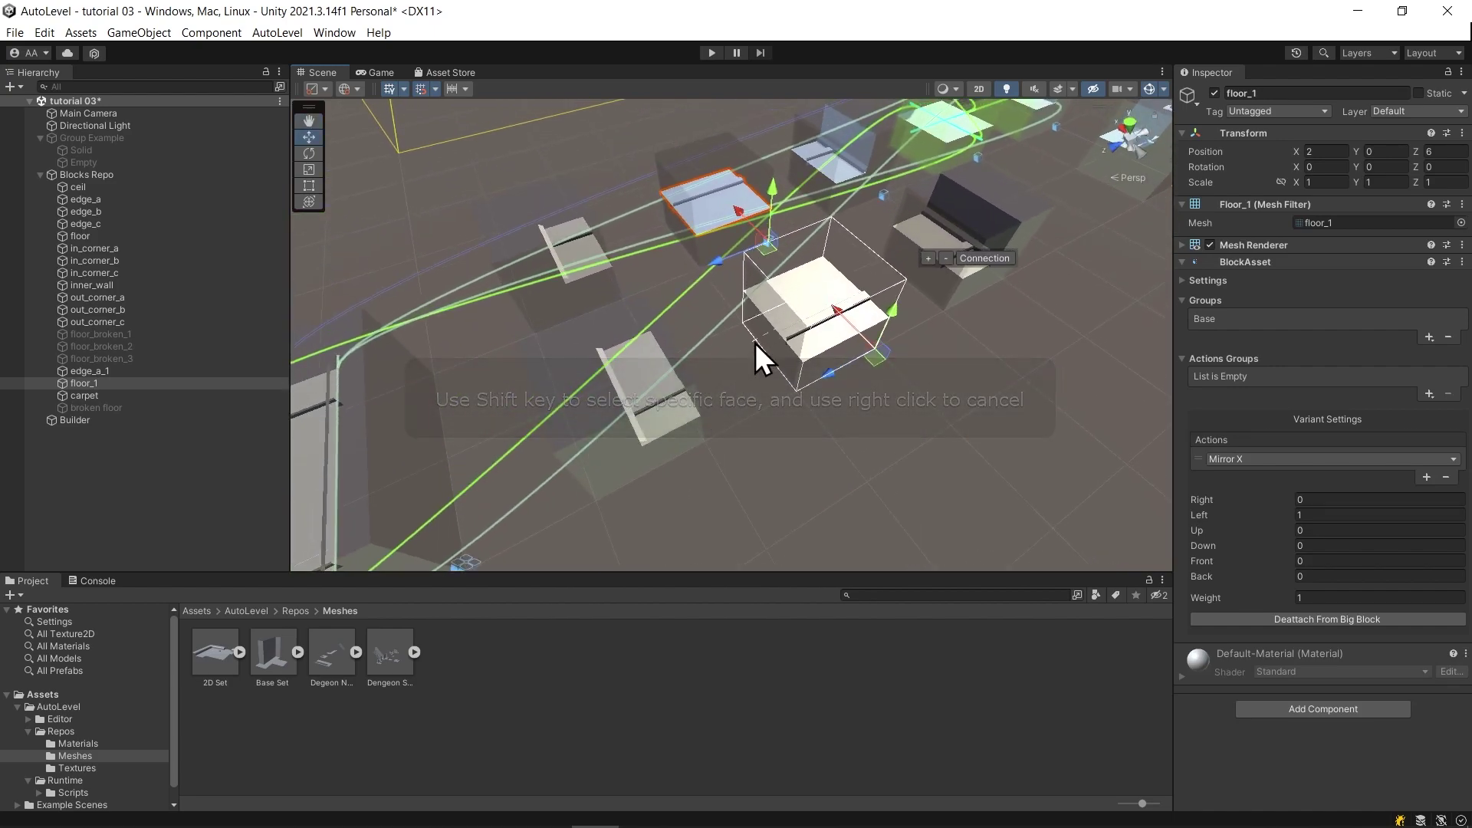
right_click_drag(812, 437, 625, 411)
right_click_drag(610, 331, 823, 335)
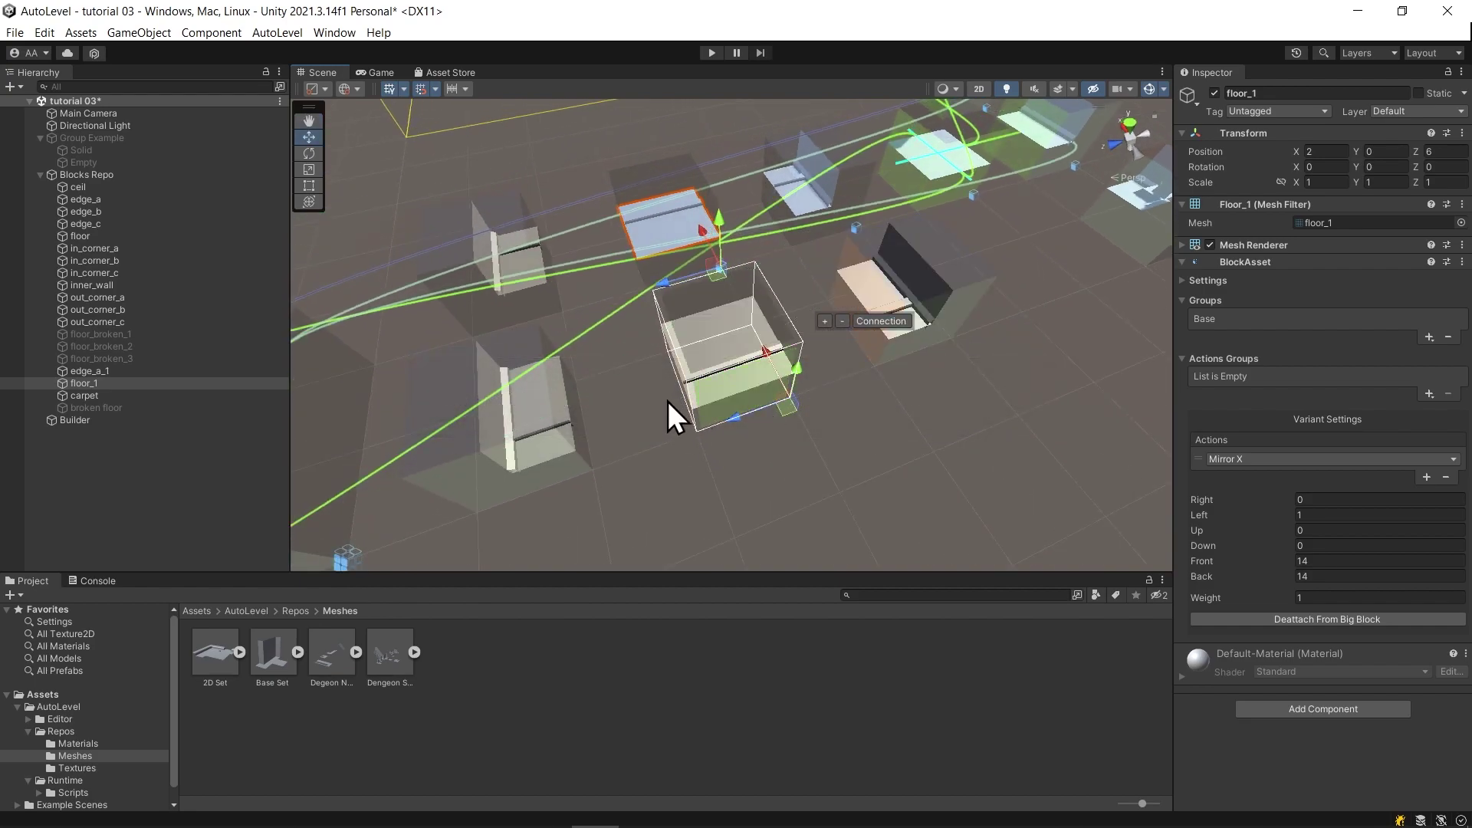
right_click_drag(673, 417, 631, 322)
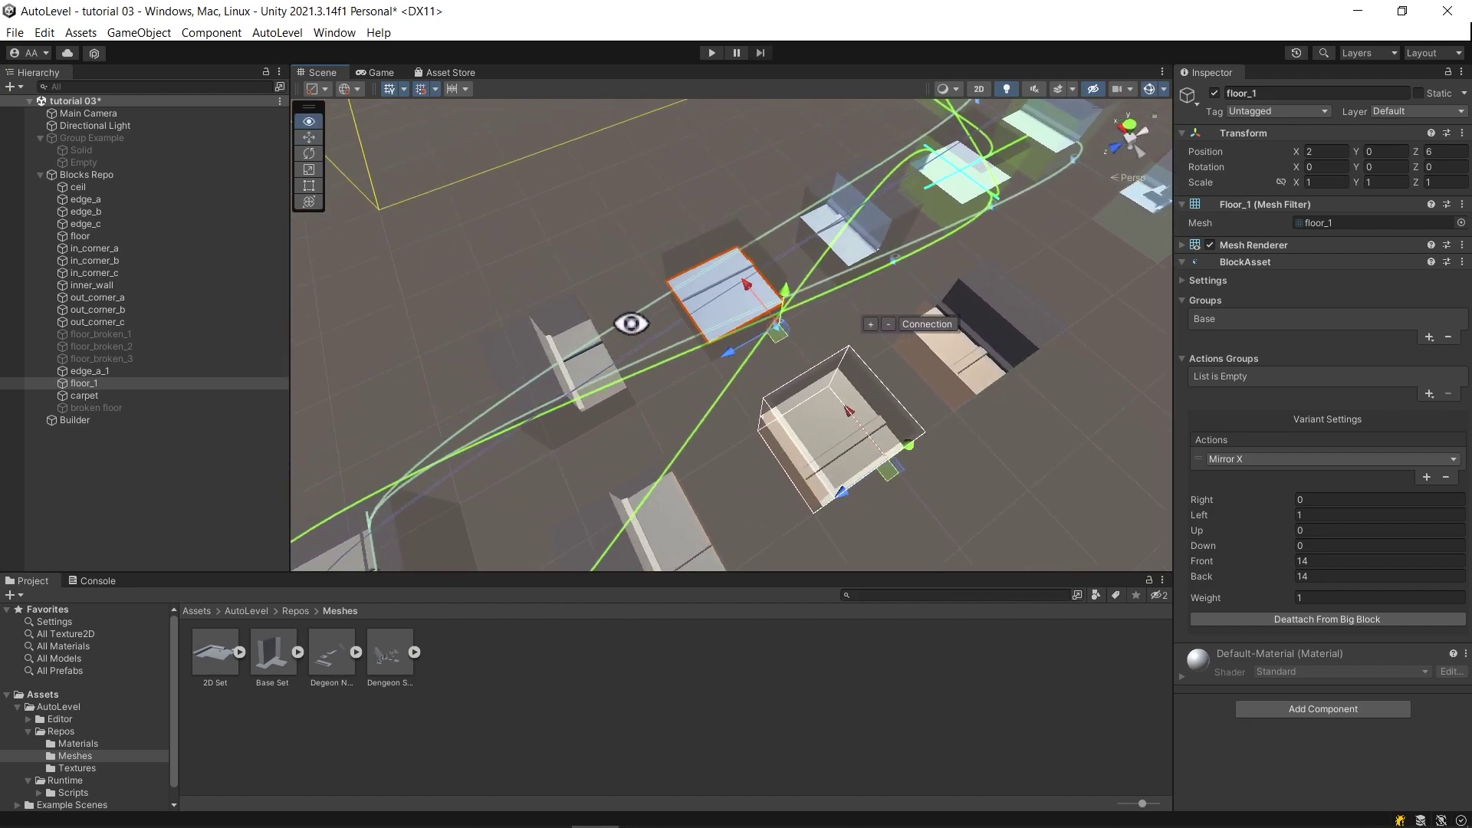
Select the original floor_1 block and connect its front and back faces to the neighbouring edge_a_1 blocks.
left_click(703, 306)
mouse_move(796, 316)
right_mouse_down()
mouse_move(621, 273)
mouse_move(664, 322)
mouse_move(779, 312)
right_mouse_up()
left_click(612, 268)
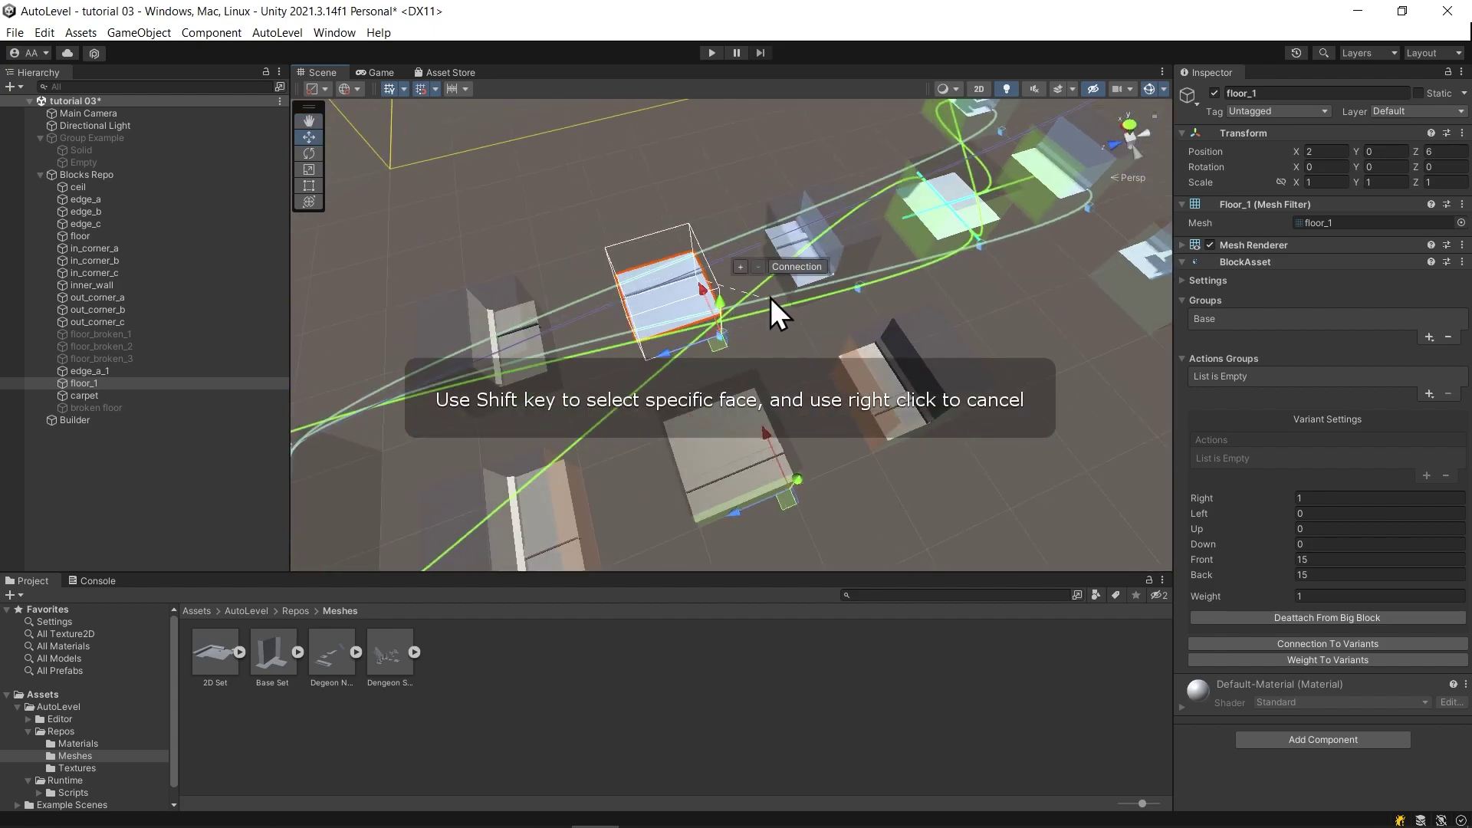
left_click_drag(614, 387, 673, 341, "alt")
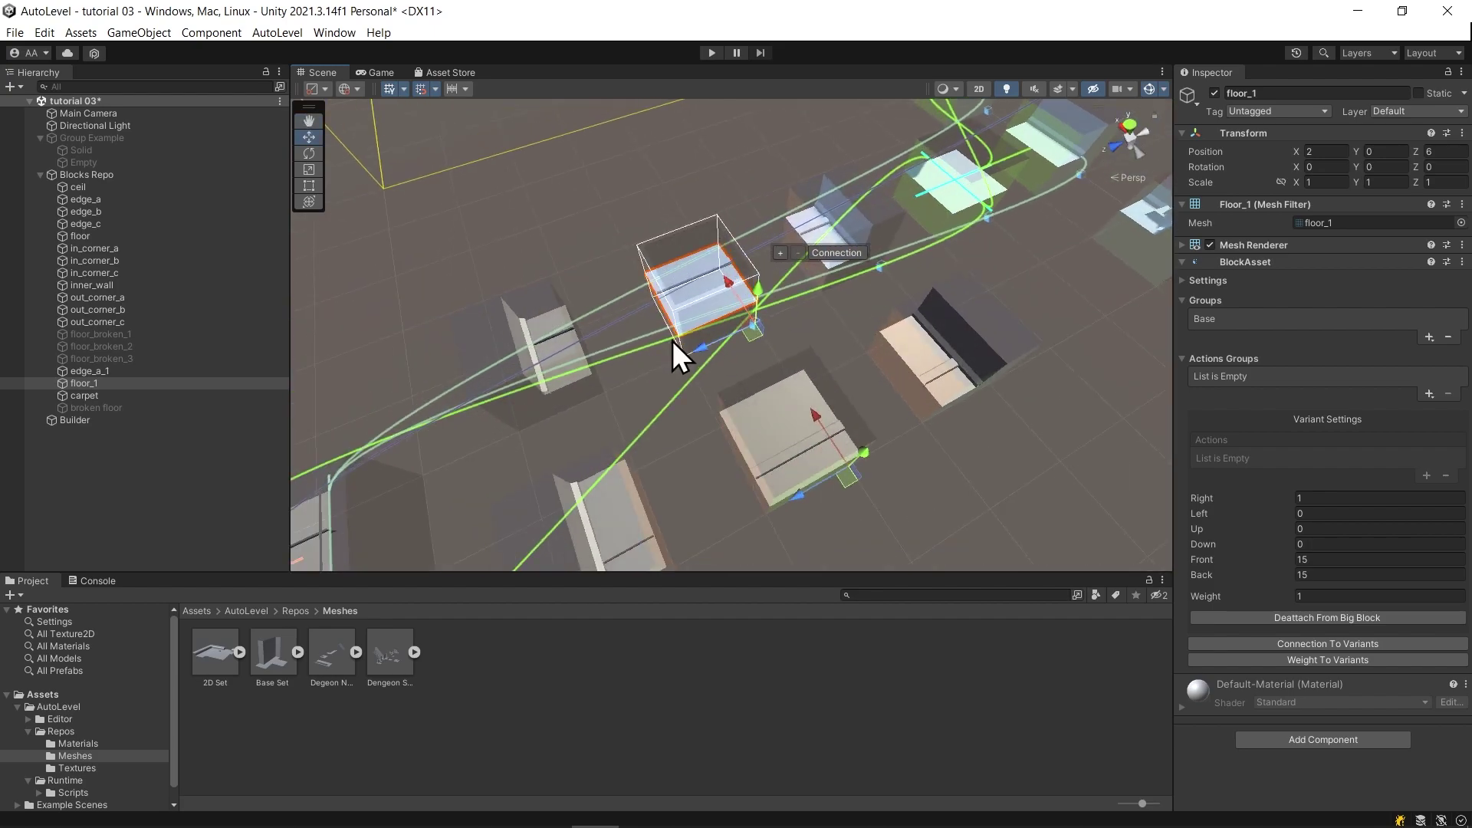
right_click_drag(648, 372, 686, 386)
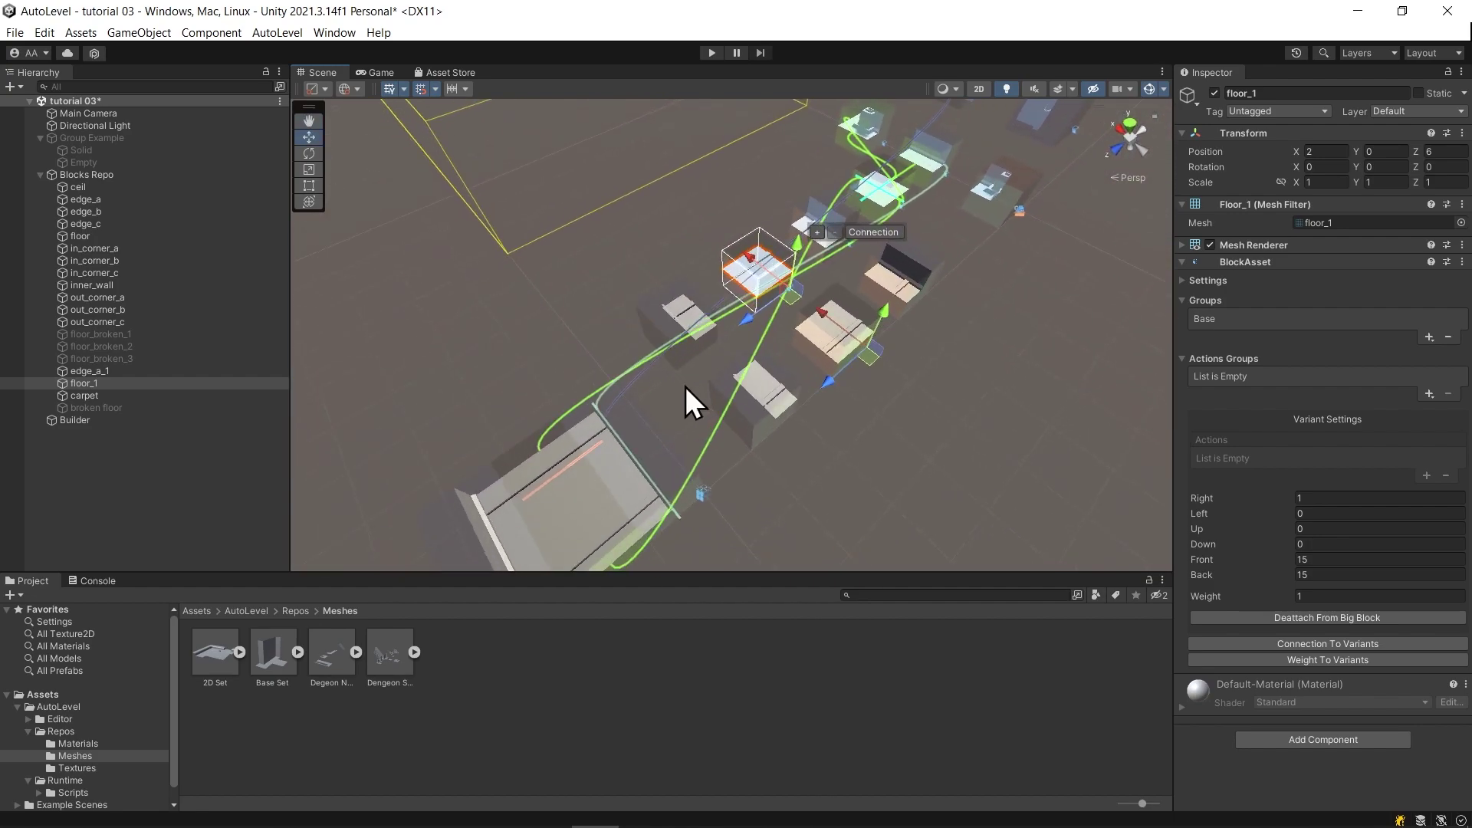
Select the carpet big block and add the Full Y Rotate actions group to it.
left_click(568, 481)
left_click(1429, 264)
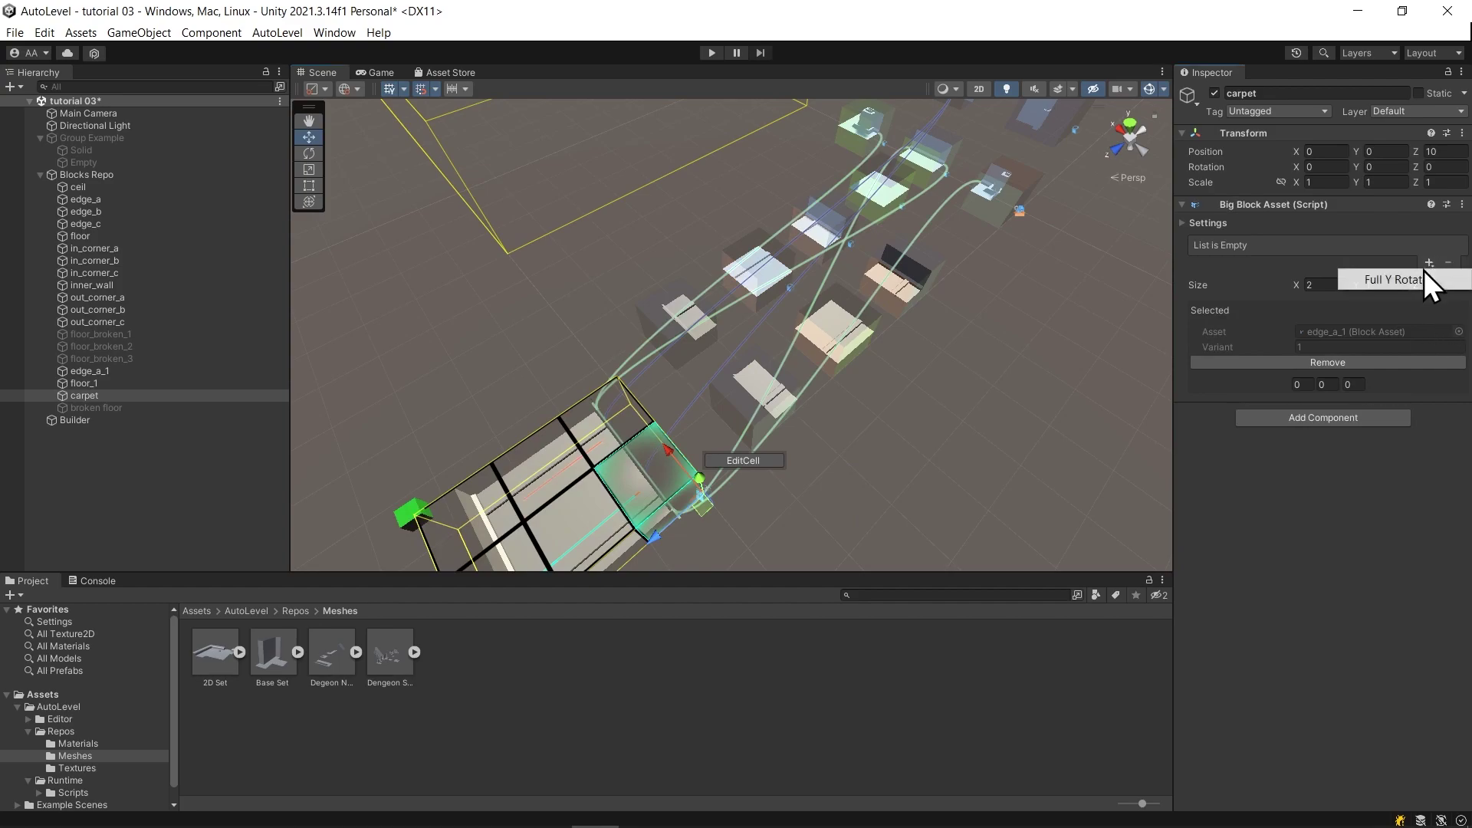
left_click(1397, 279)
Select the Builder and rebuild the entire level twice to check how the carpet pieces are placed.
middle_click_drag(555, 245, 559, 346)
left_click_drag(559, 347, 628, 342, "alt")
middle_click_drag(661, 353, 728, 385)
left_click_drag(728, 386, 736, 402)
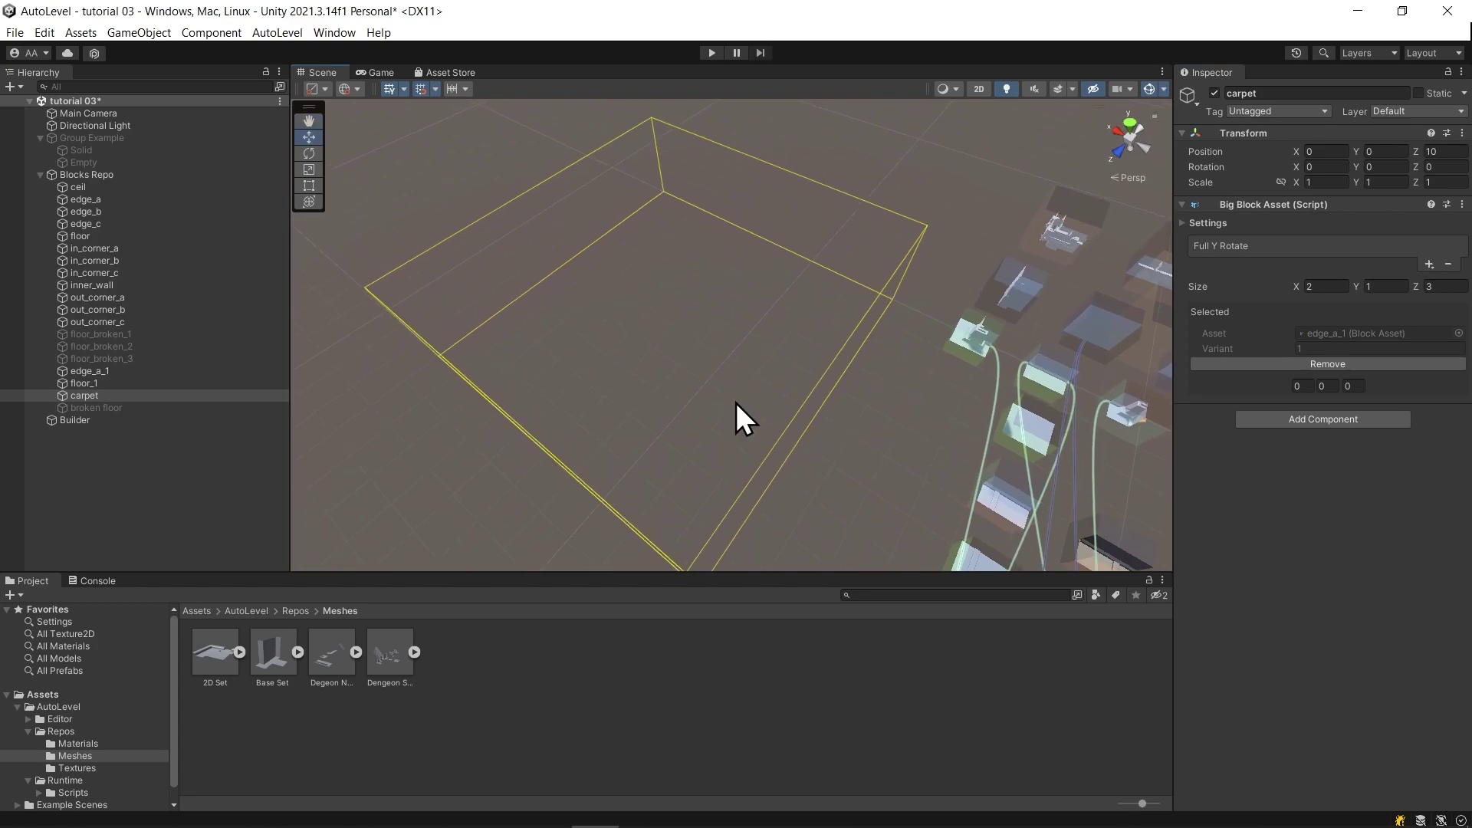
left_click(131, 421)
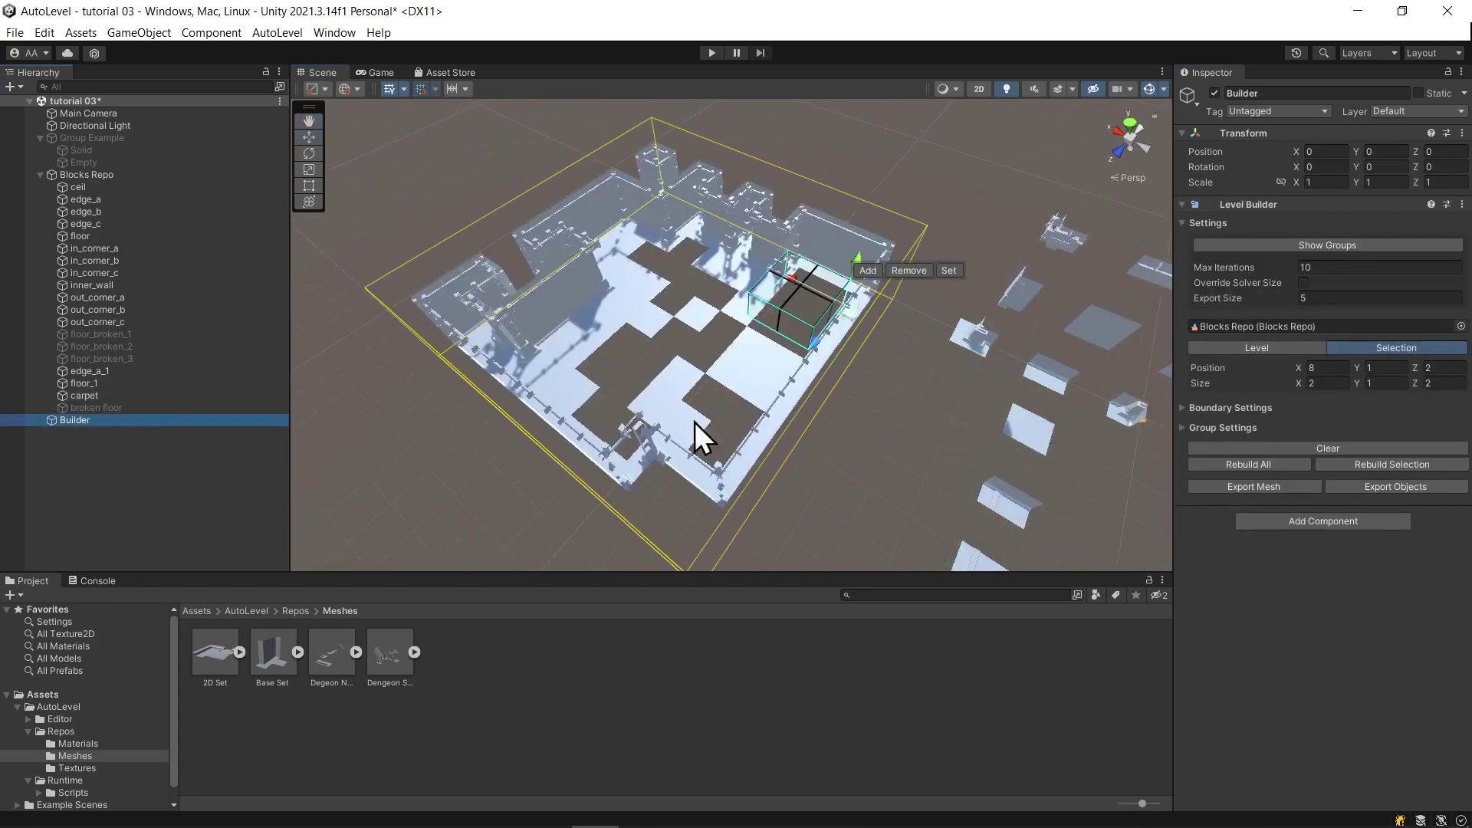
left_click(1237, 463)
key("w")
mouse_move(691, 370)
right_mouse_down()
mouse_move(447, 383)
mouse_move(679, 378)
right_mouse_up()
left_click_drag(679, 378, 681, 381, "alt")
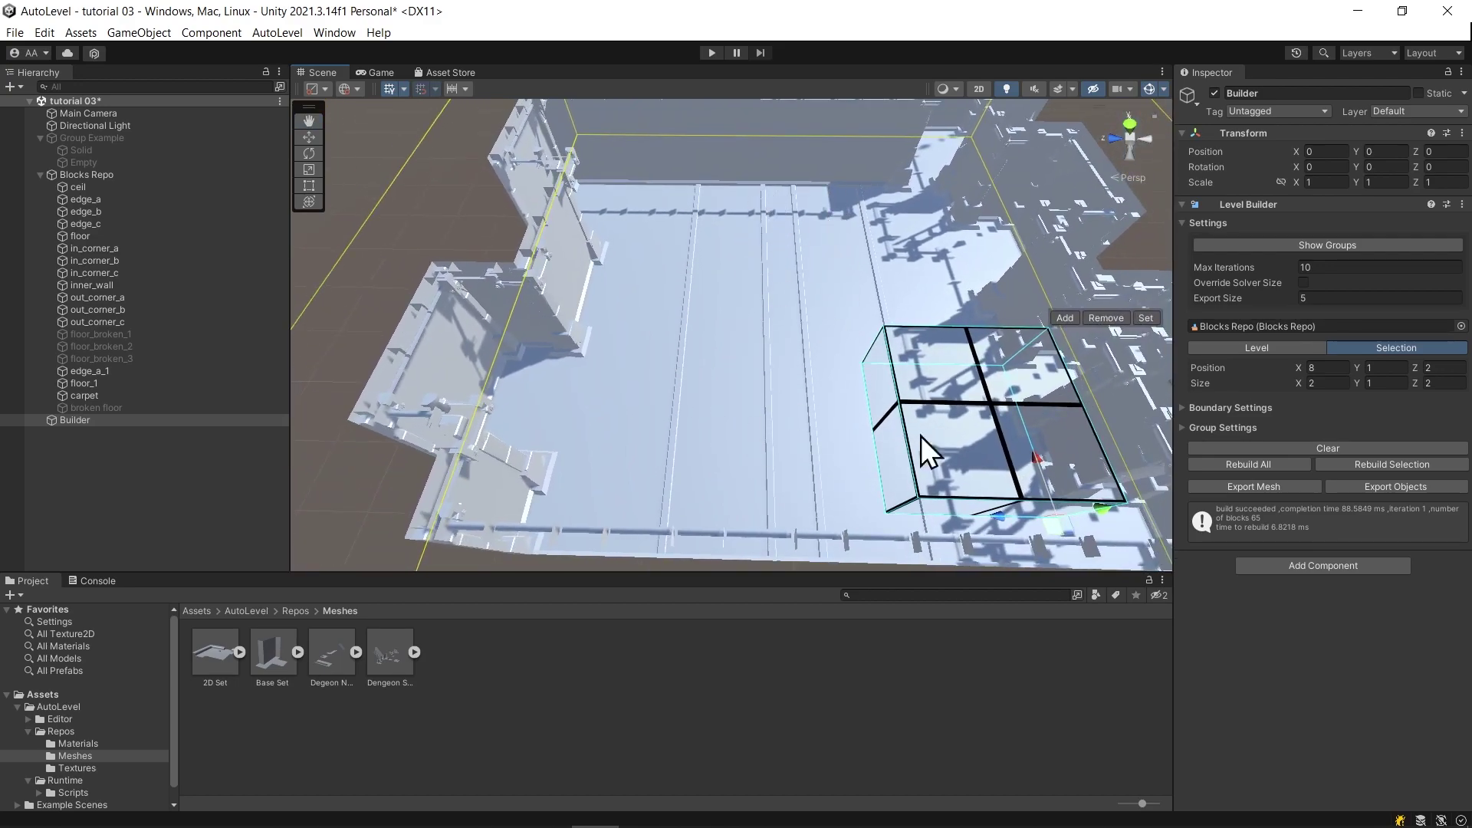
left_click(1284, 465)
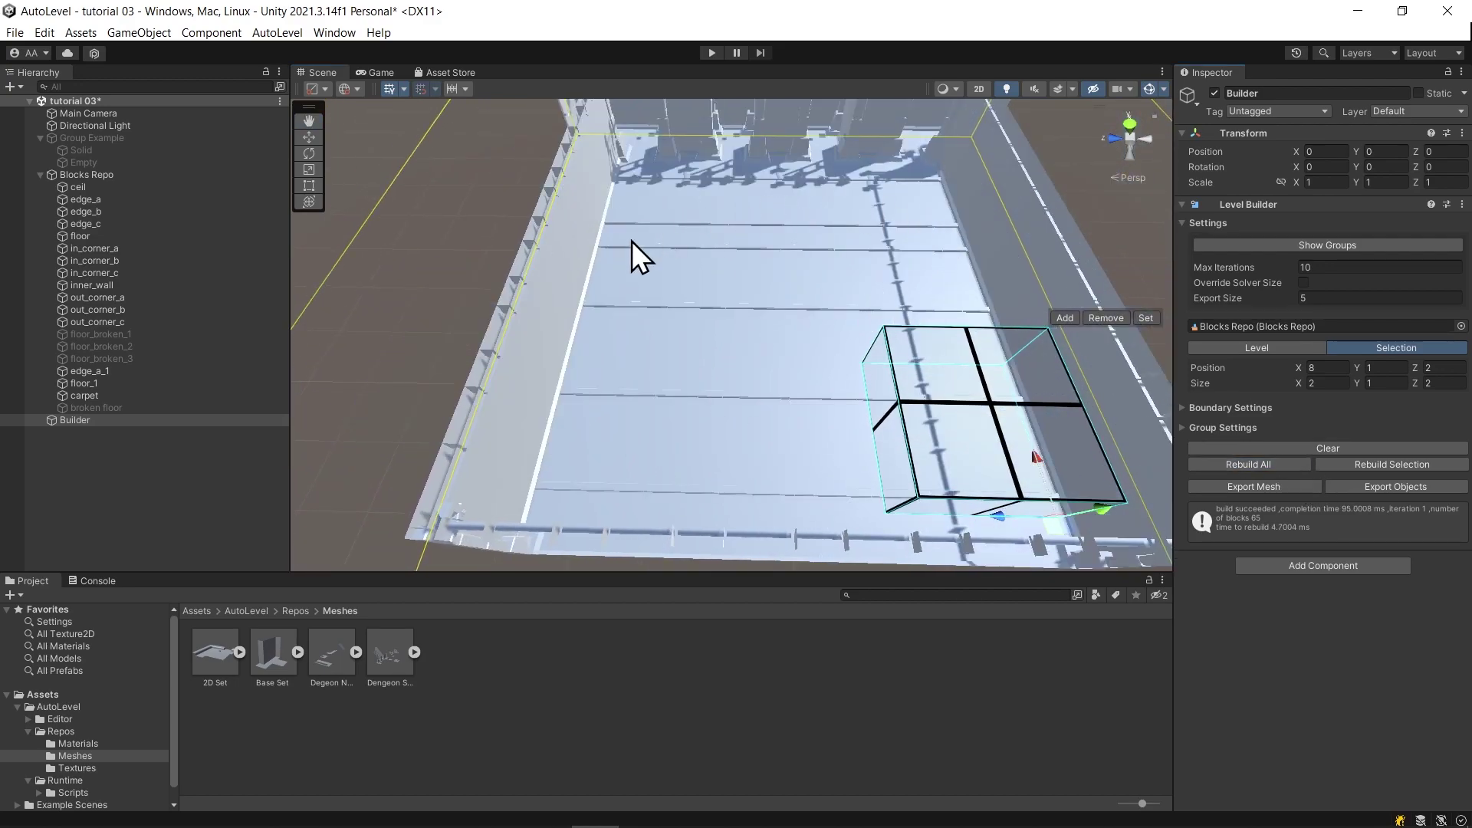